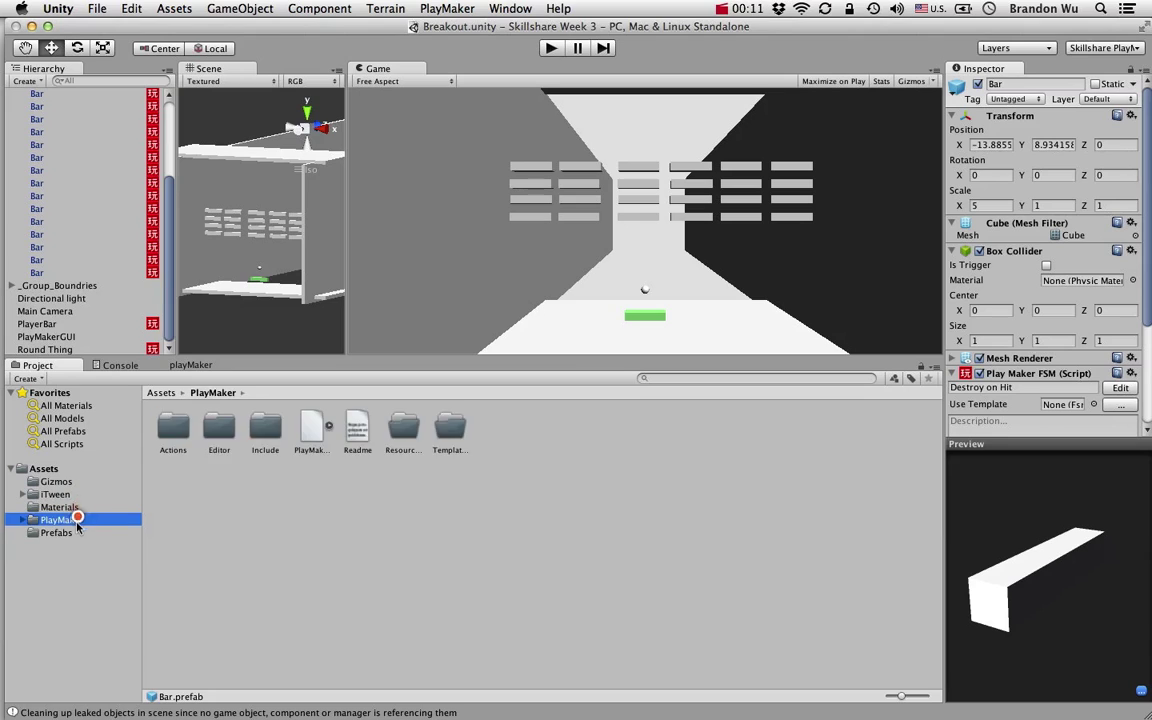
Step: Open the Asset Store window and move it slightly over the editor
left_click(56, 533)
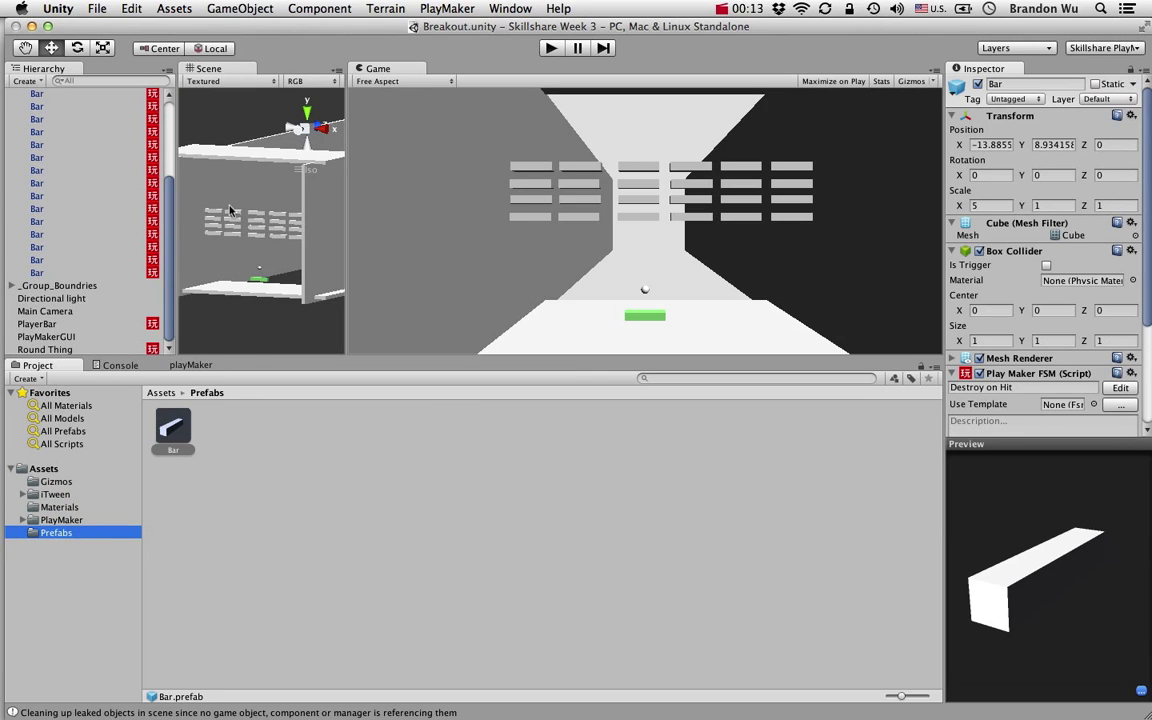
left_click_drag(171, 221, 183, 129)
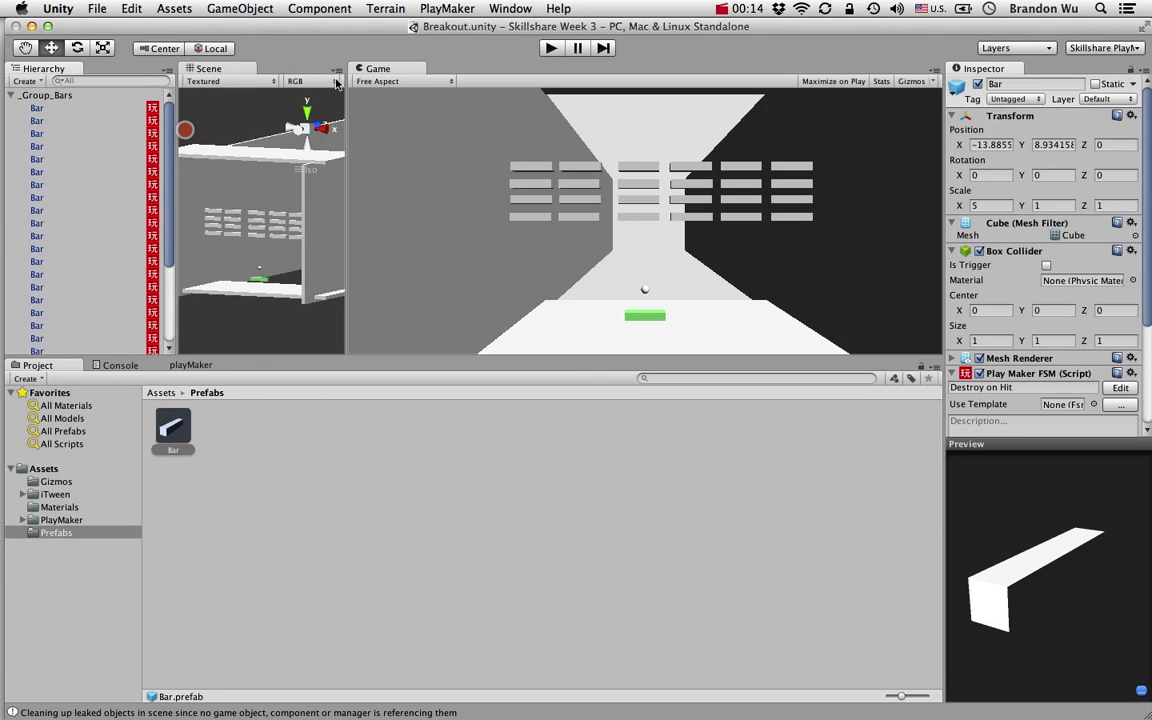
left_click(510, 8)
left_click(560, 216)
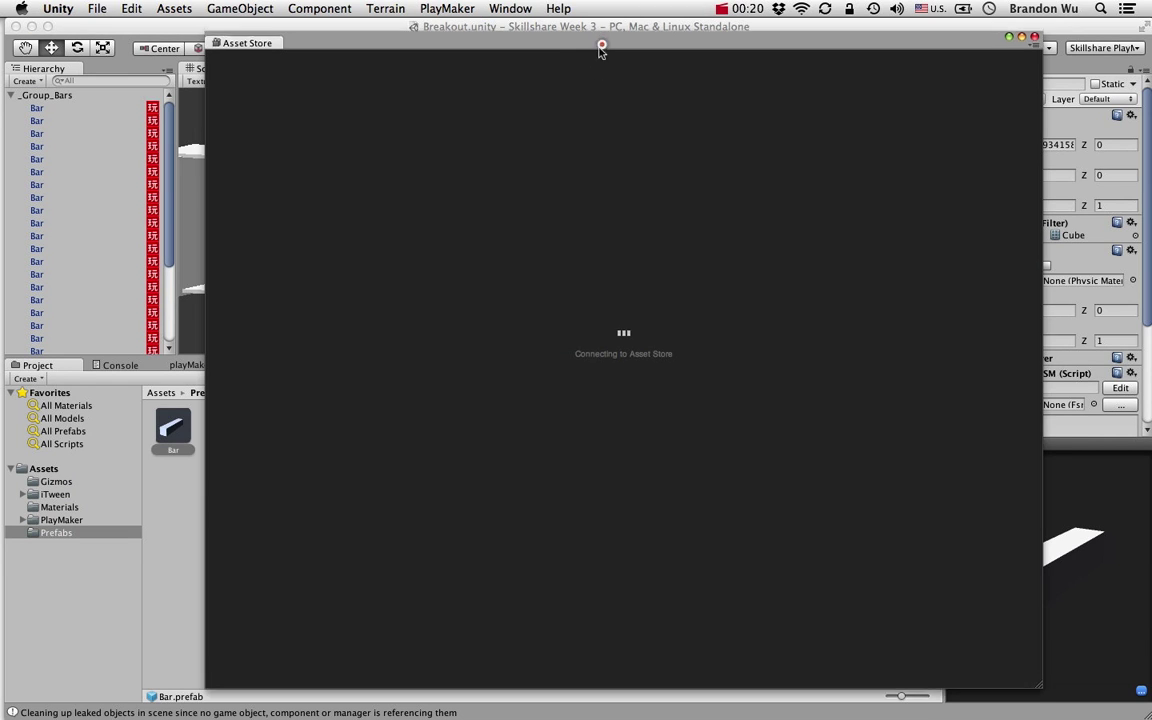
left_click_drag(602, 45, 568, 34)
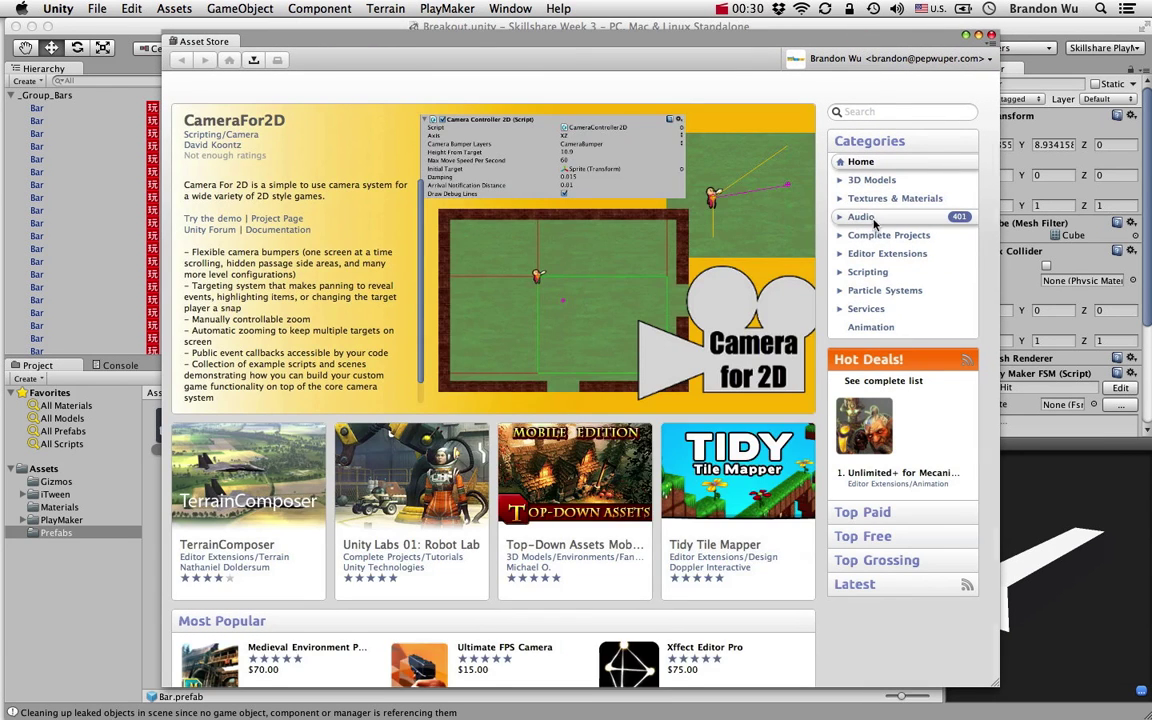
Step: Browse the Asset Store's Audio category, looking through the list of sound and music packages
left_click(873, 219)
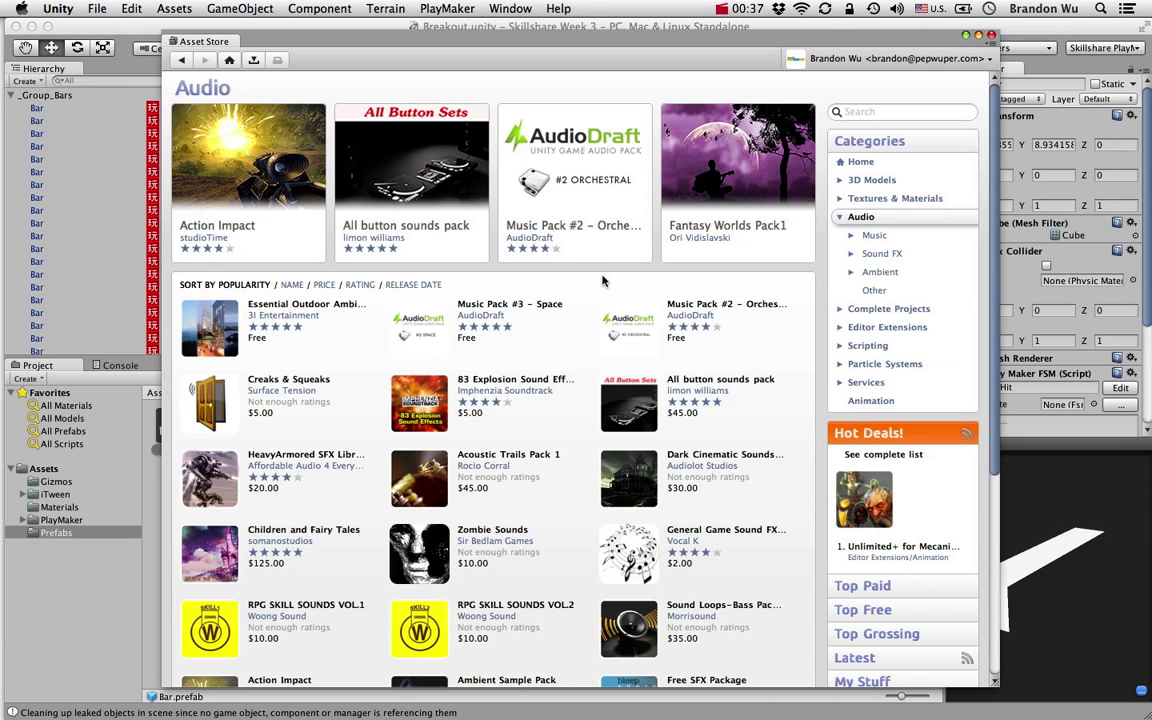
scroll(604, 285, "down", 4)
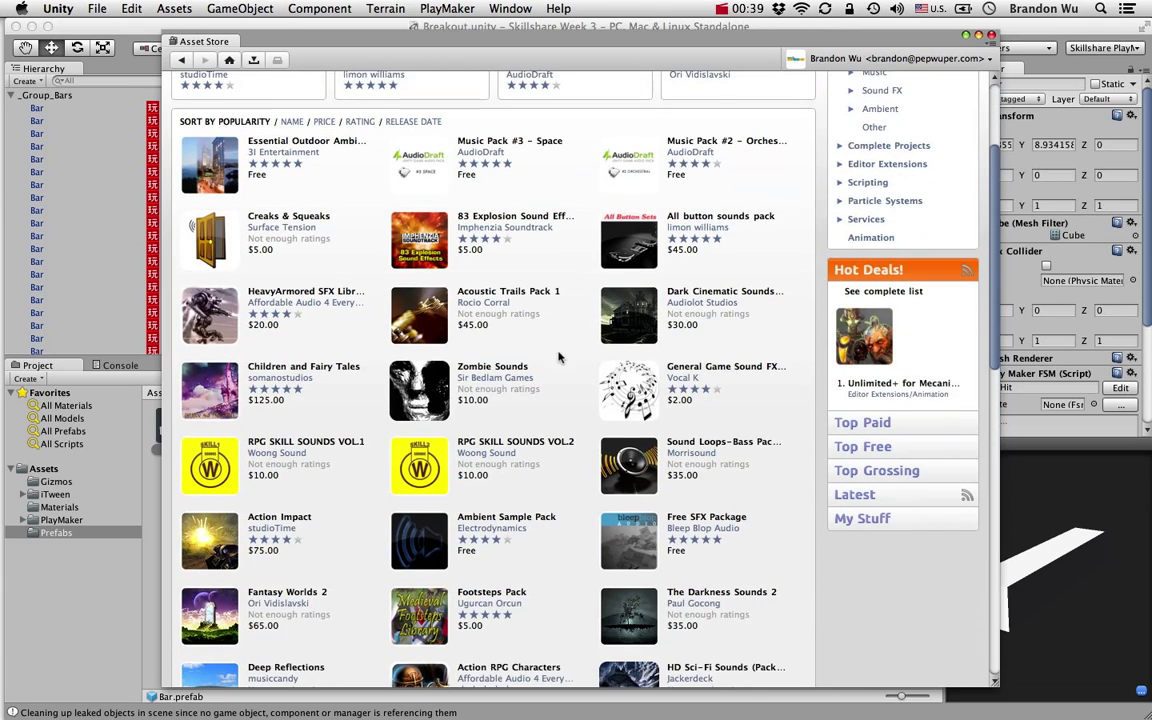
scroll(560, 360, "down", 2)
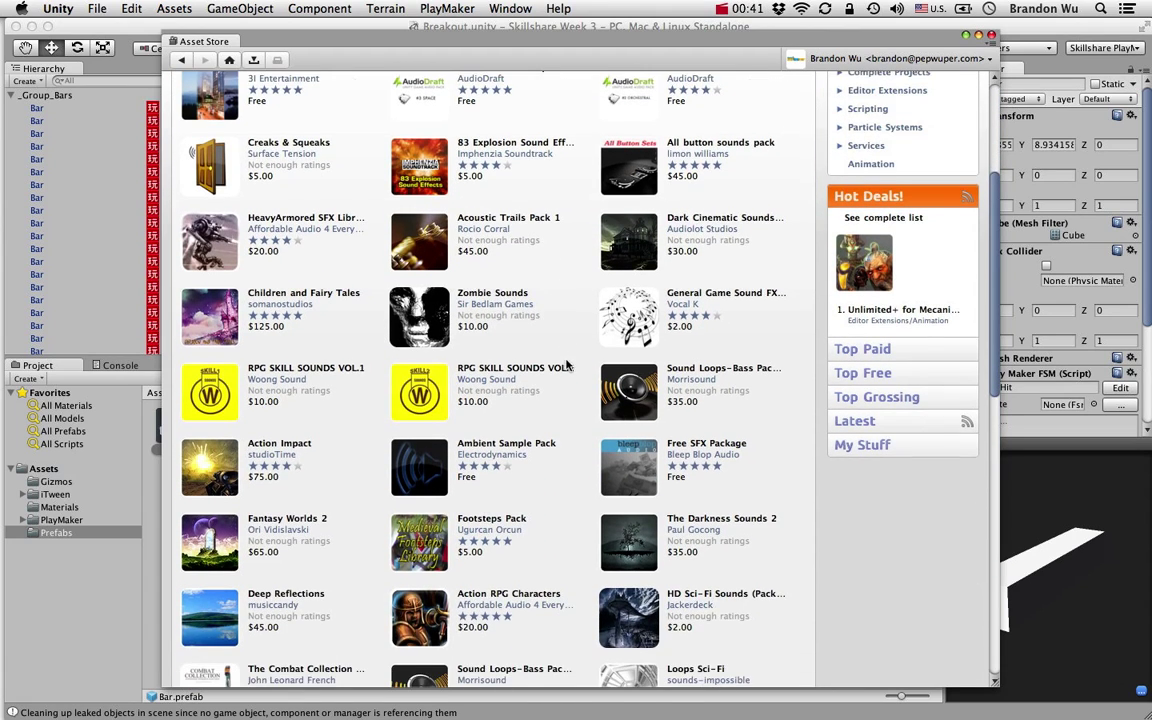
scroll(567, 367, "down", 8)
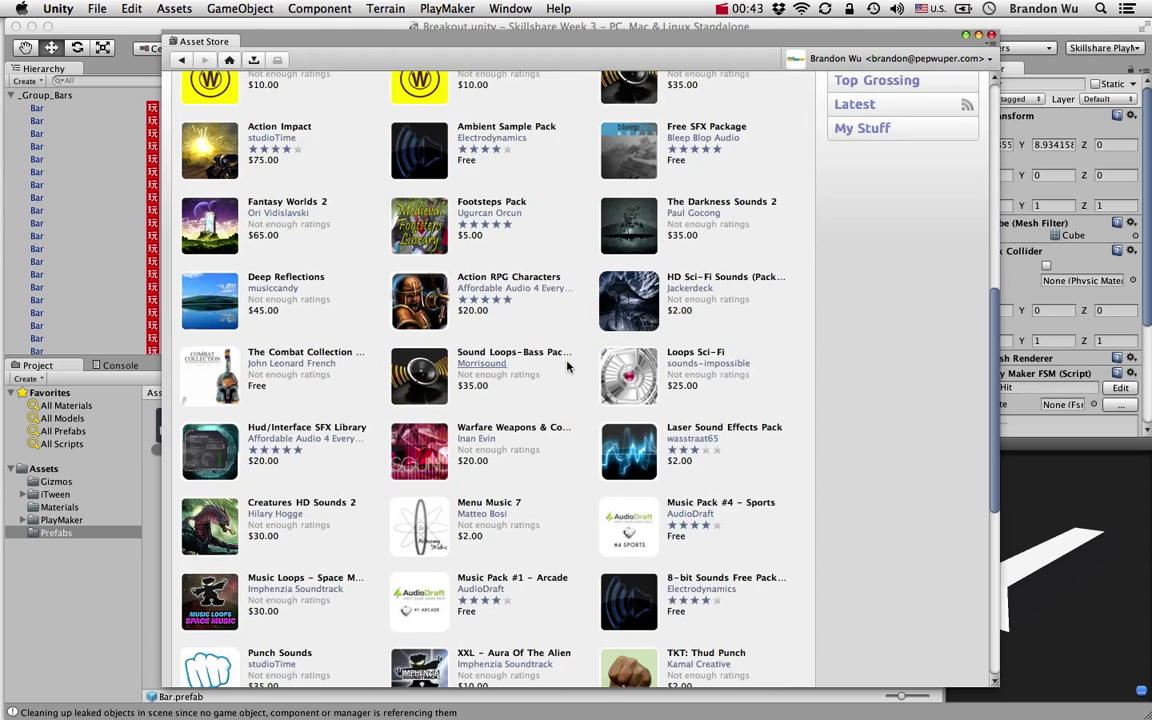
scroll(567, 367, "down", 4)
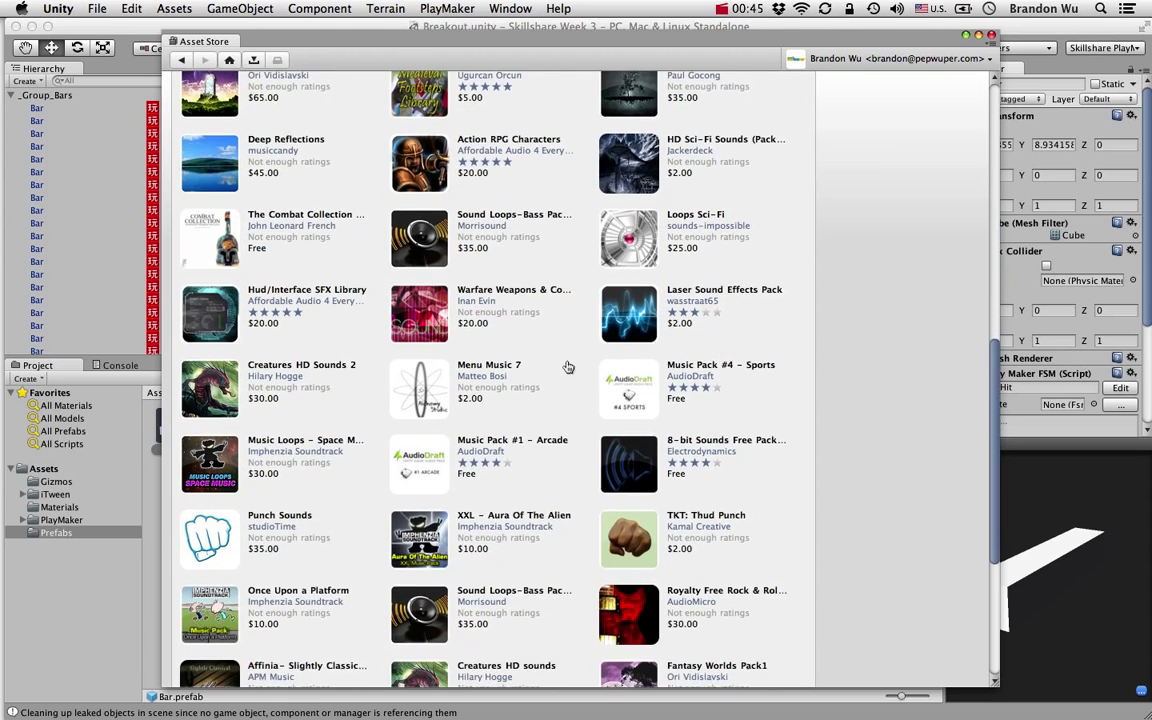
scroll(567, 367, "down", 8)
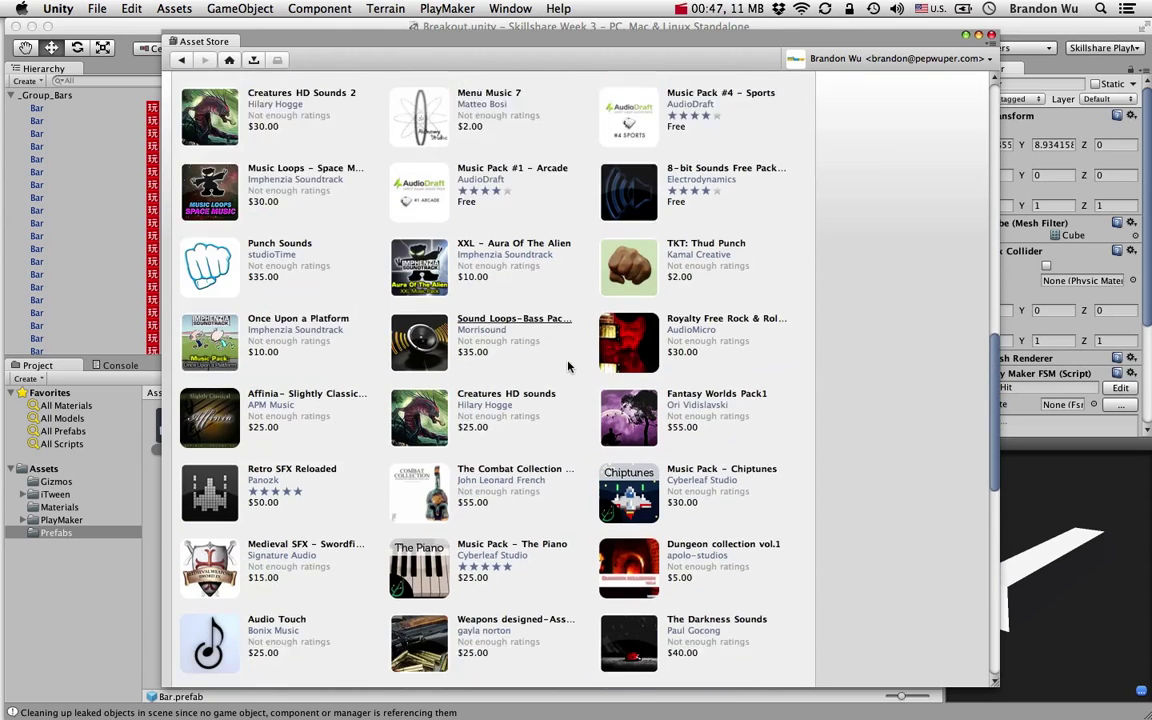
scroll(567, 367, "down", 9)
scroll(567, 367, "up", 4)
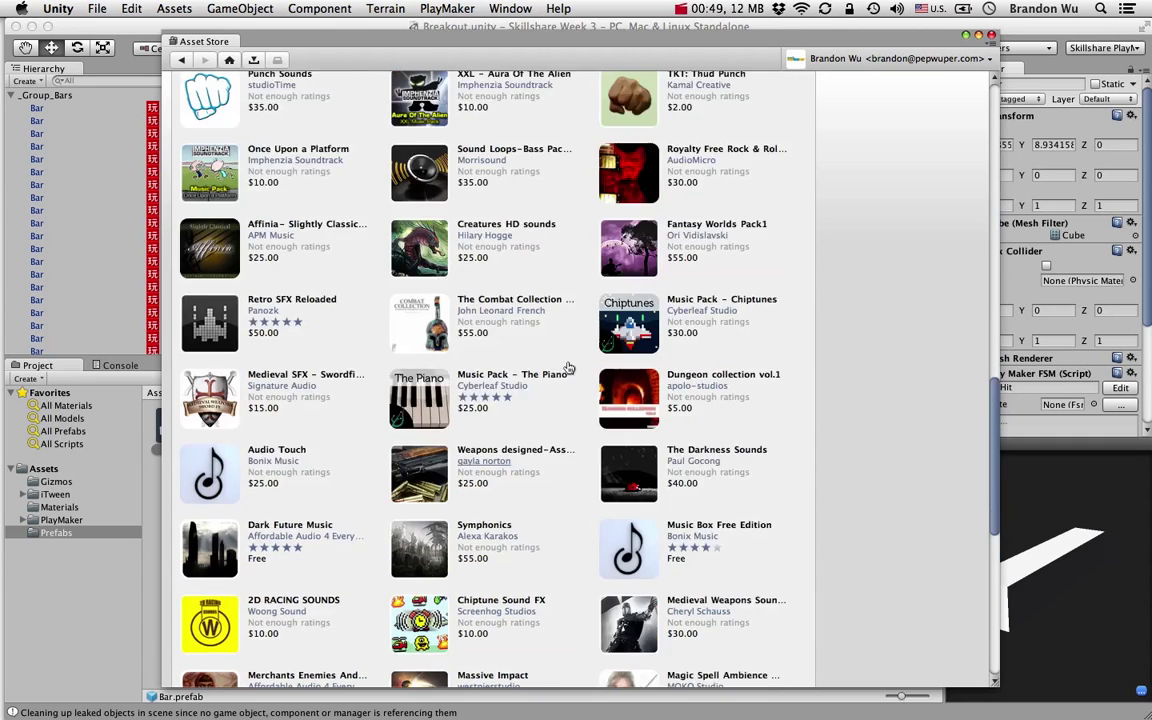
scroll(567, 367, "up", 20)
Step: Search the Asset Store for "8 bit" and open the 8-bit Sounds Free Package page
left_click(876, 113)
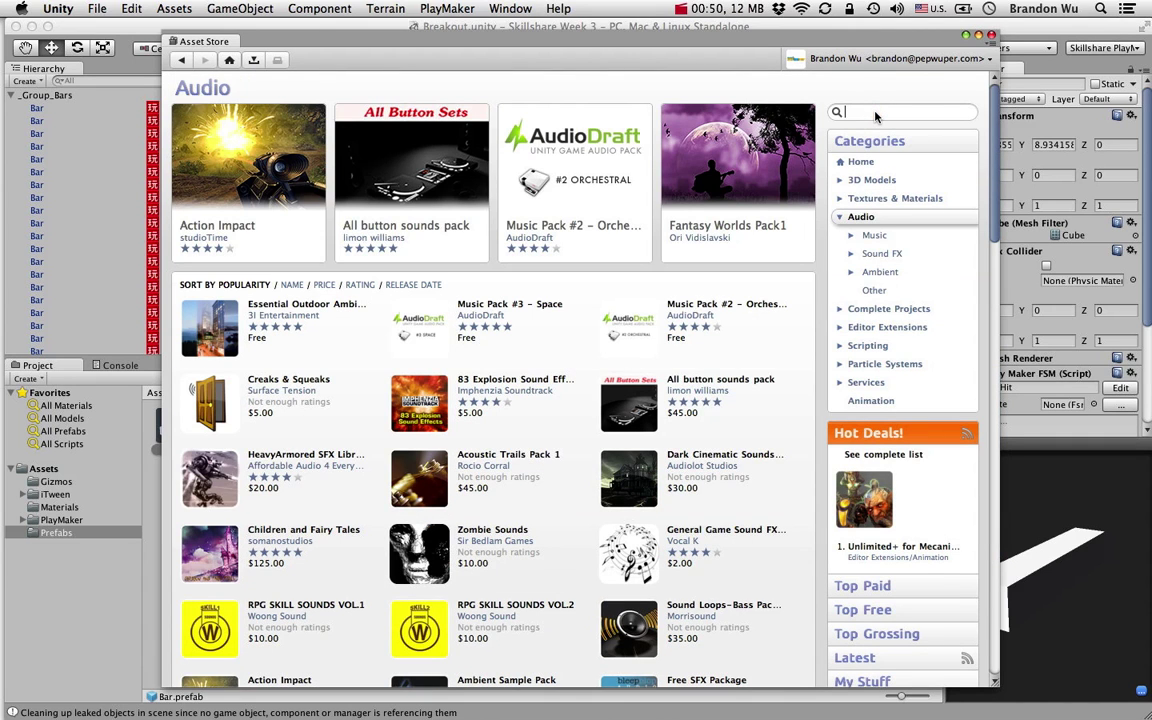
type("8 bit")
key("Return")
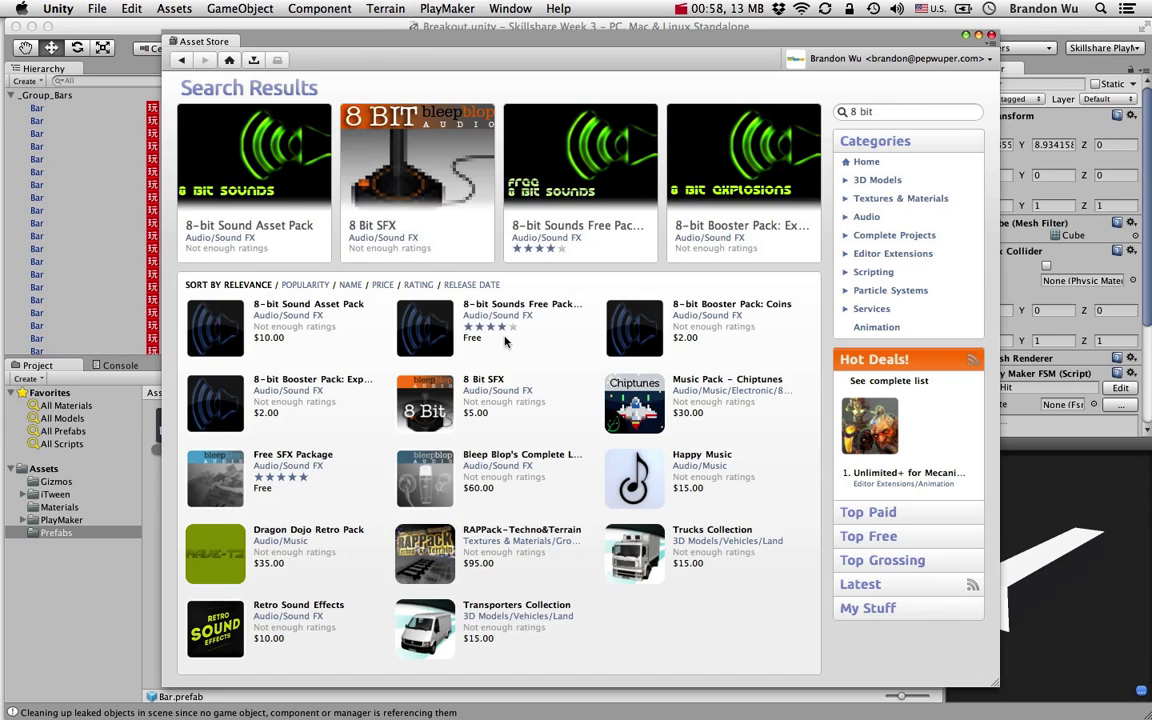
left_click(519, 306)
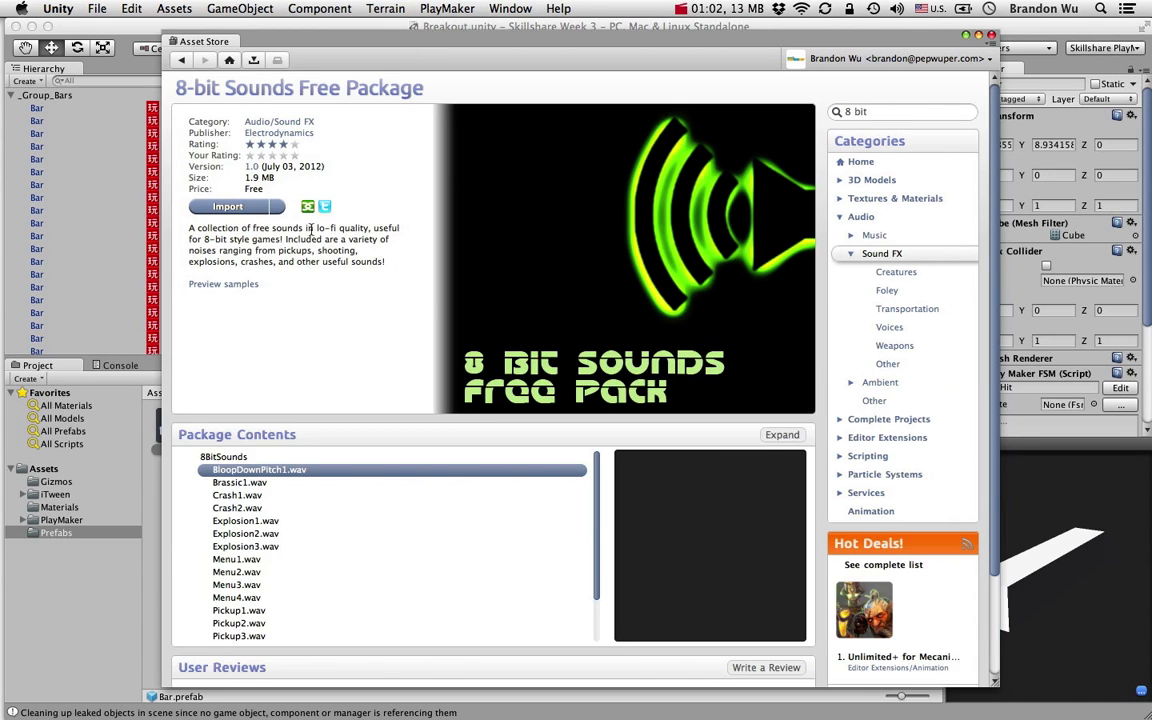
Step: Import all files of the 8-bit Sounds Free Package into the project and return to the main editor
left_click(251, 206)
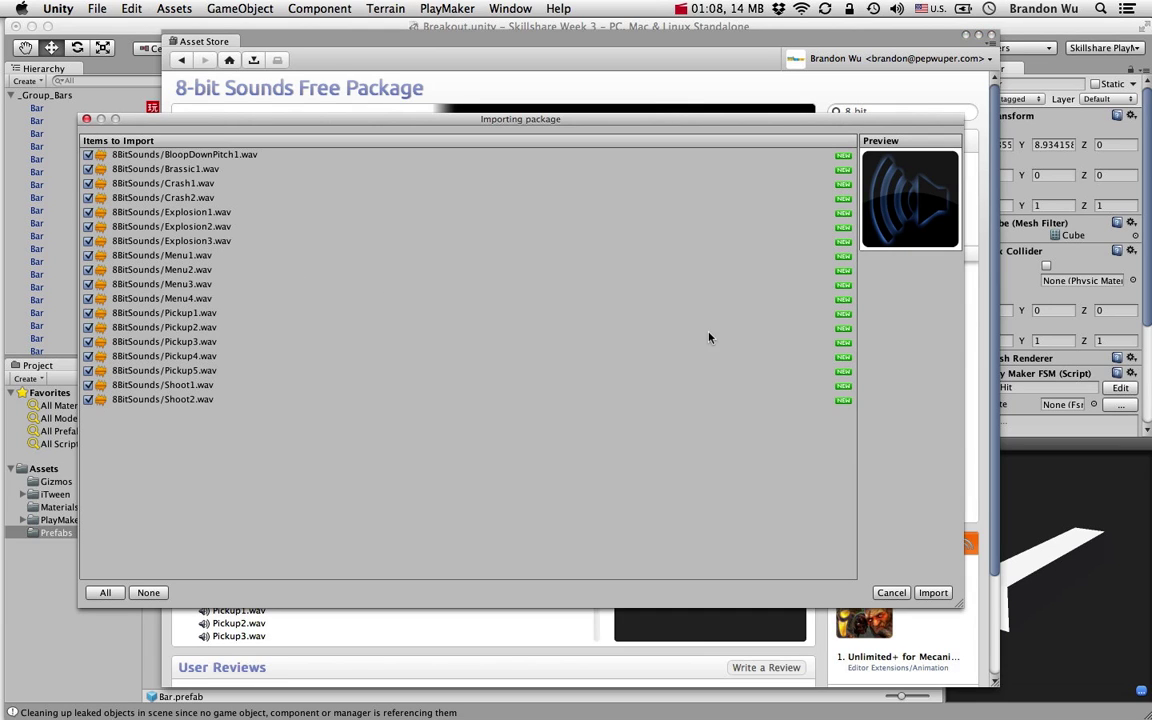
left_click(932, 596)
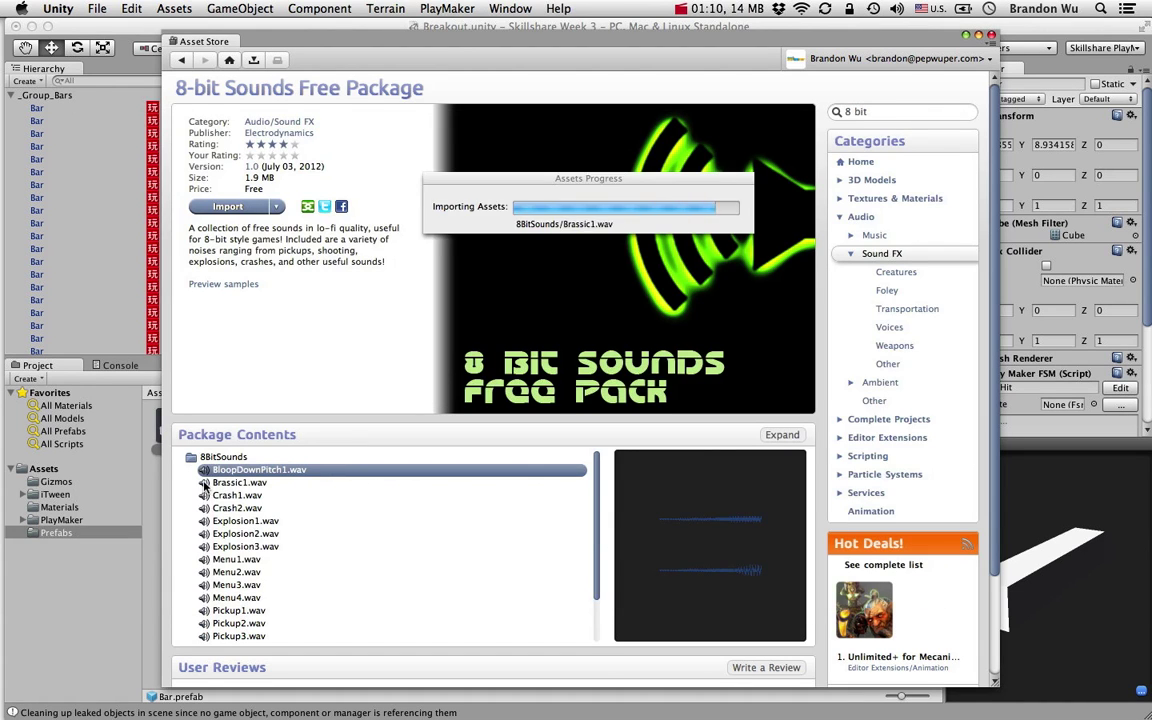
left_click(106, 609)
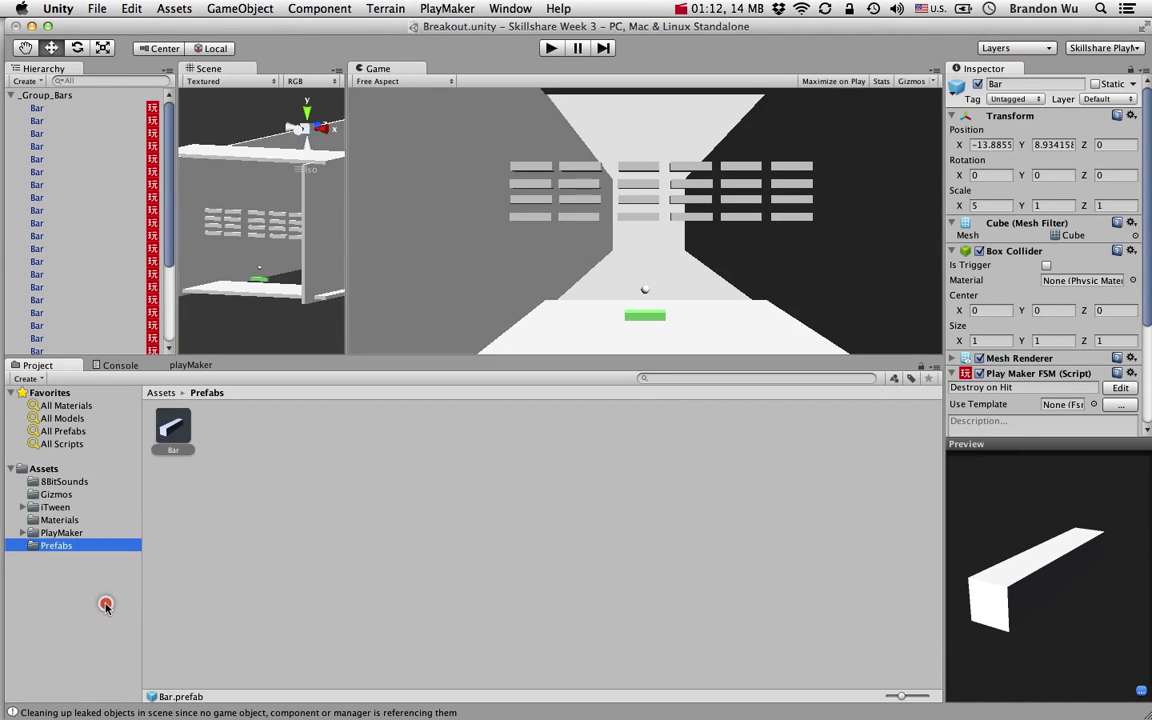
Step: Open the 8BitSounds folder and preview the BloopDownPitch1, Explosion1, Menu1, Pickup3, Pickup1 and Pickup2 sounds
left_click(75, 483)
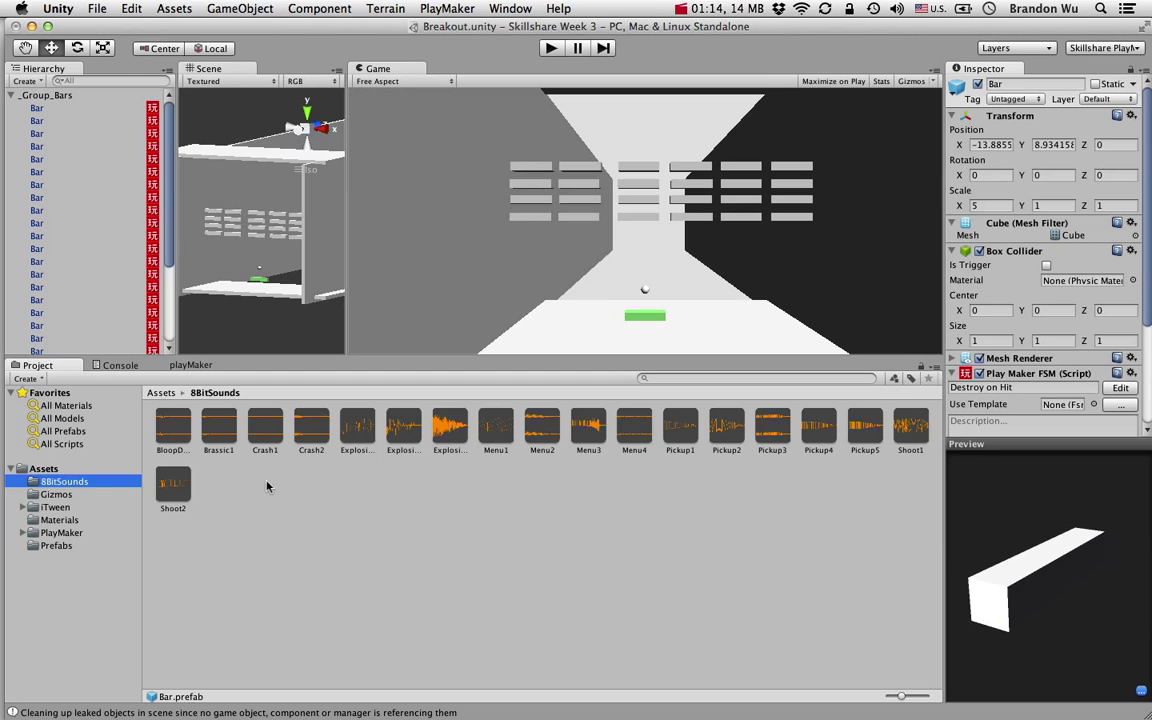
left_click(173, 427)
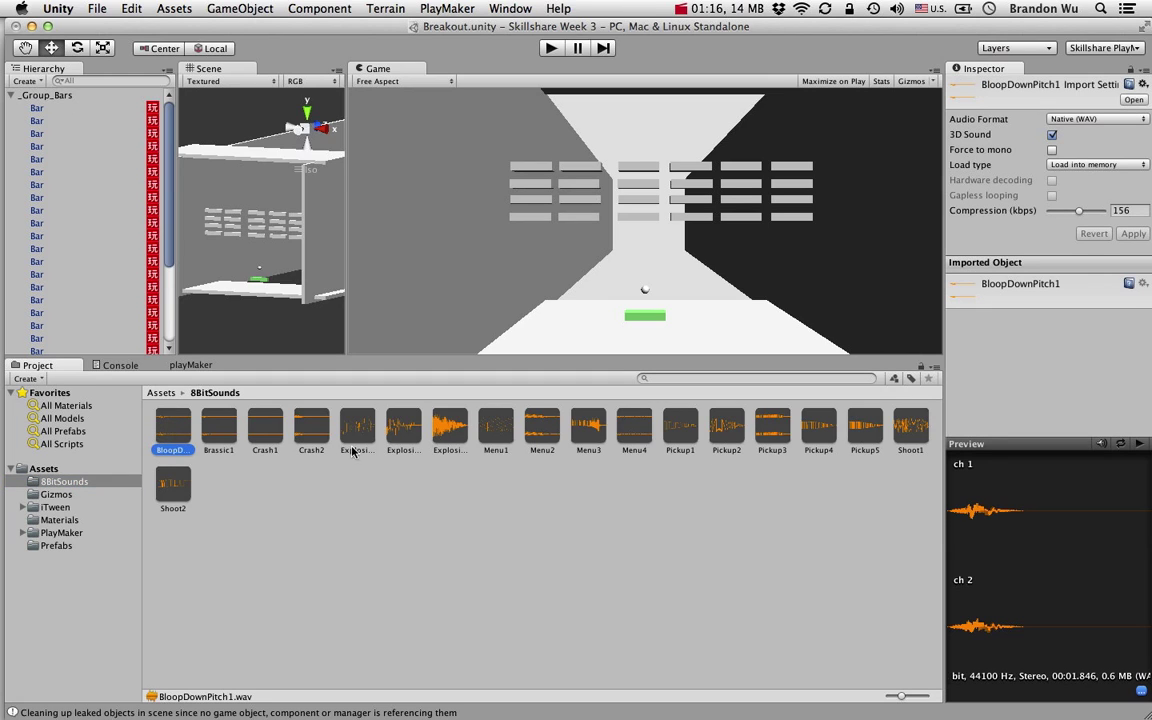
left_click(1139, 443)
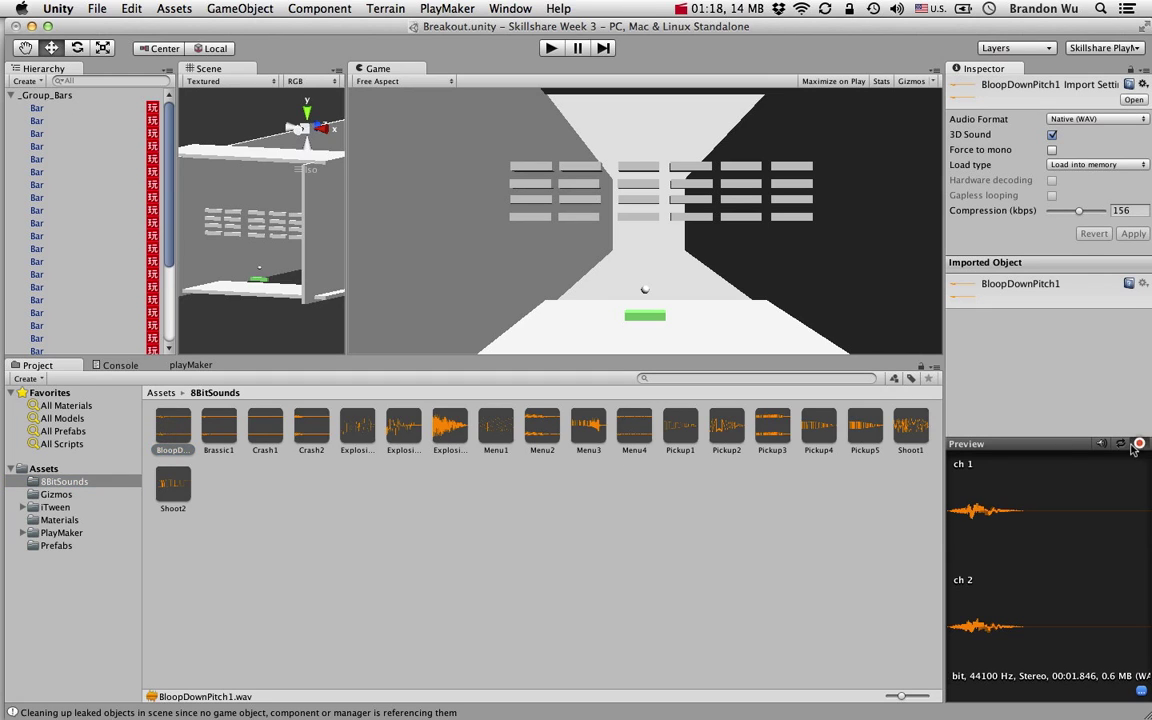
left_click(345, 445)
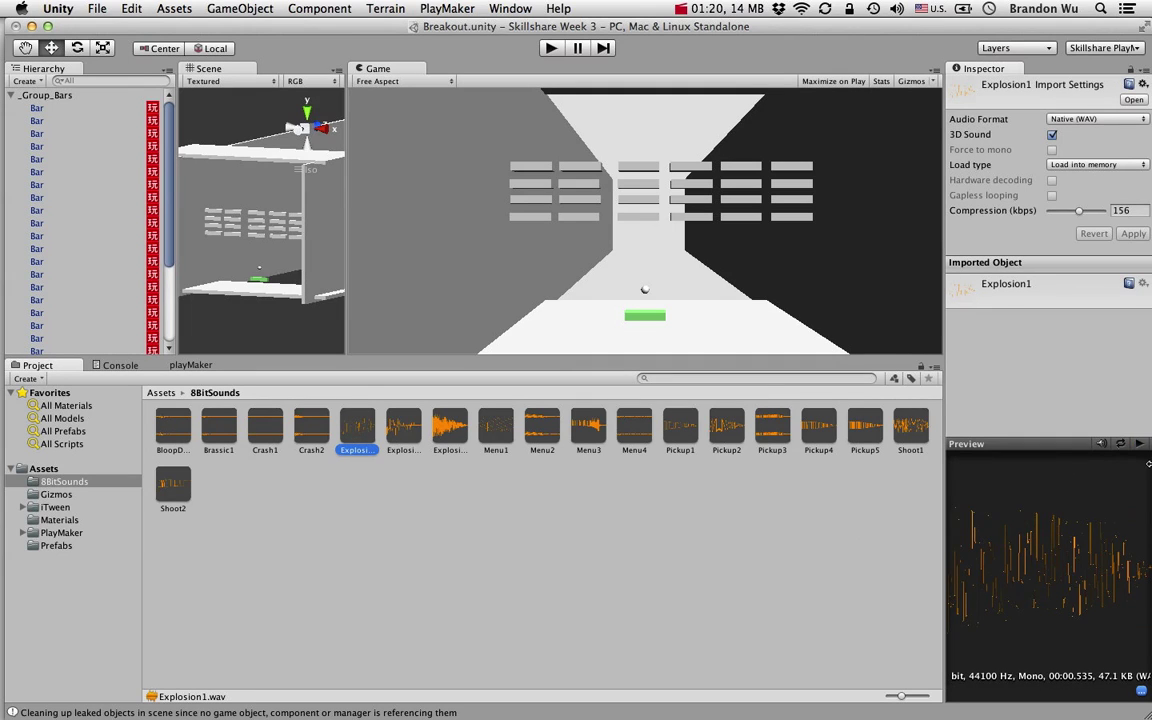
left_click(496, 428)
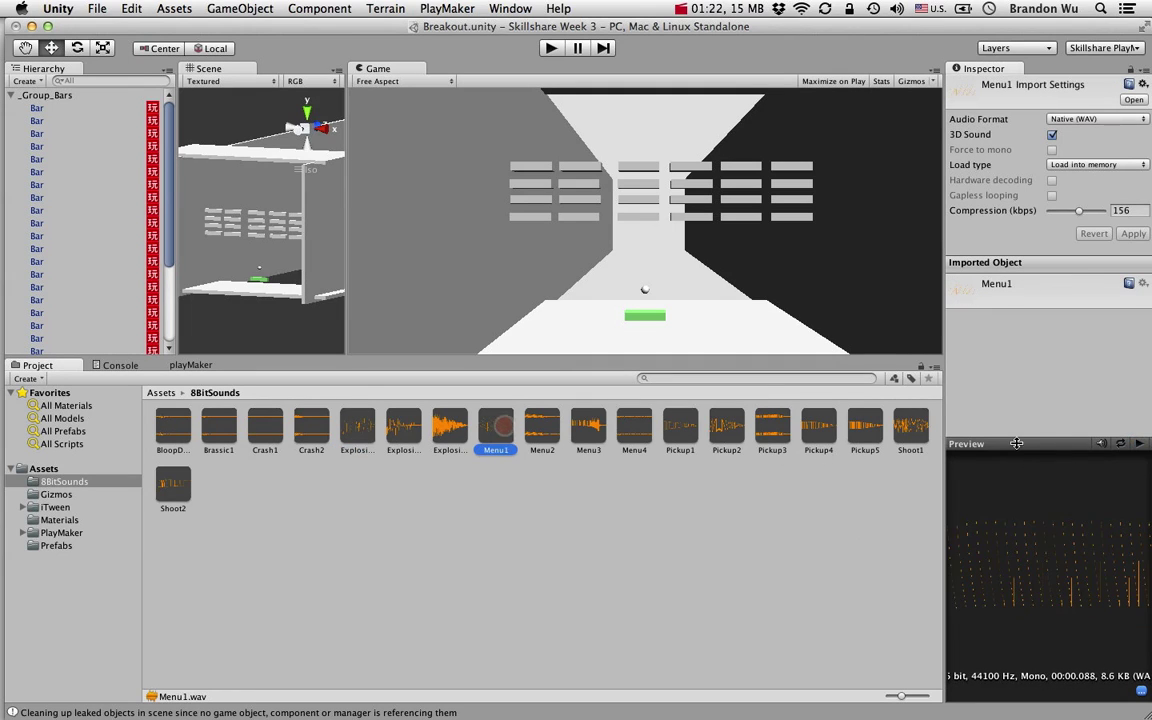
left_click(772, 428)
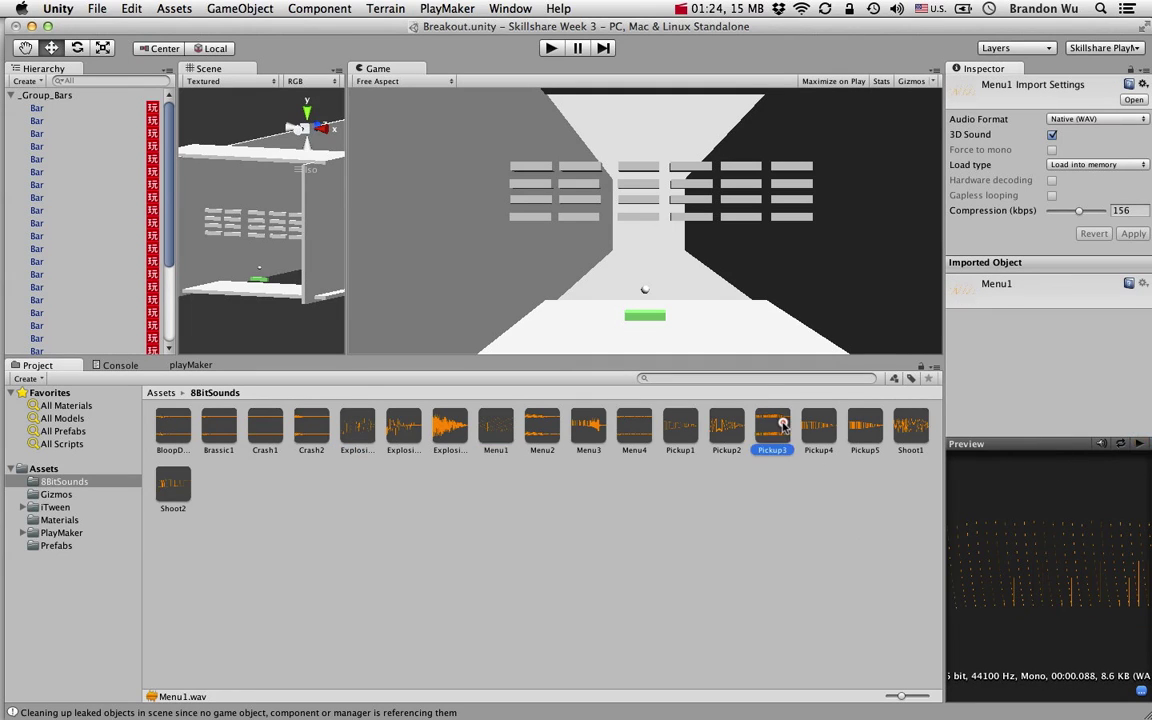
left_click(680, 428)
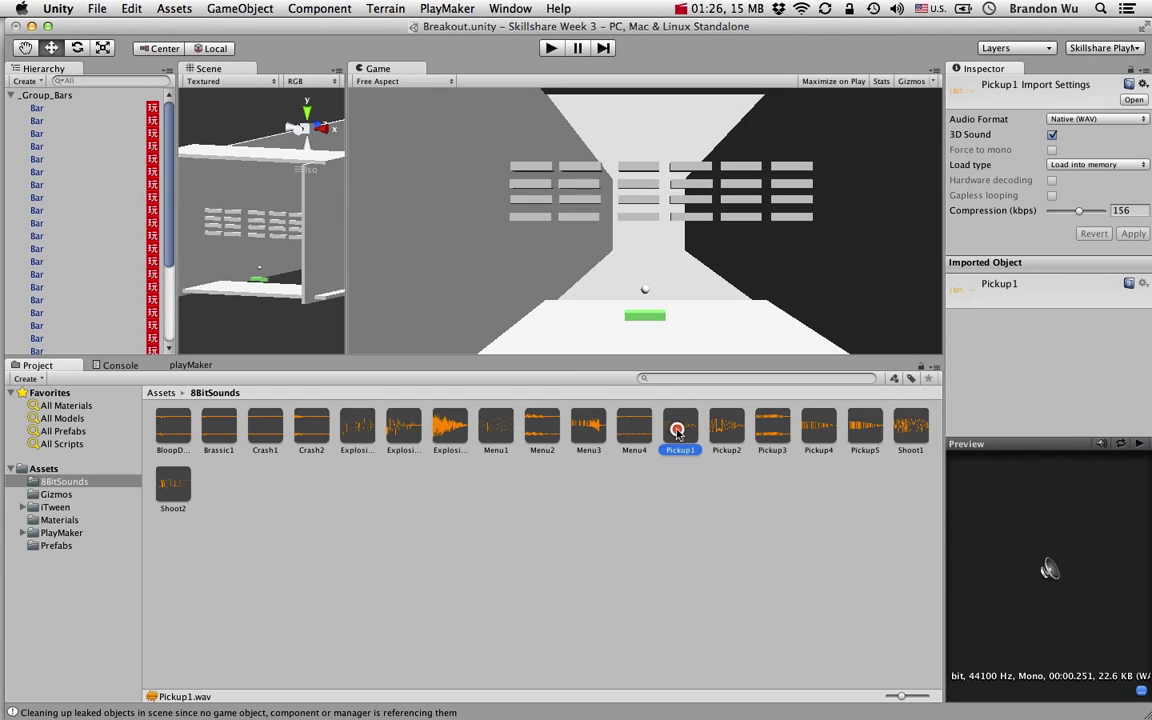
left_click(1144, 447)
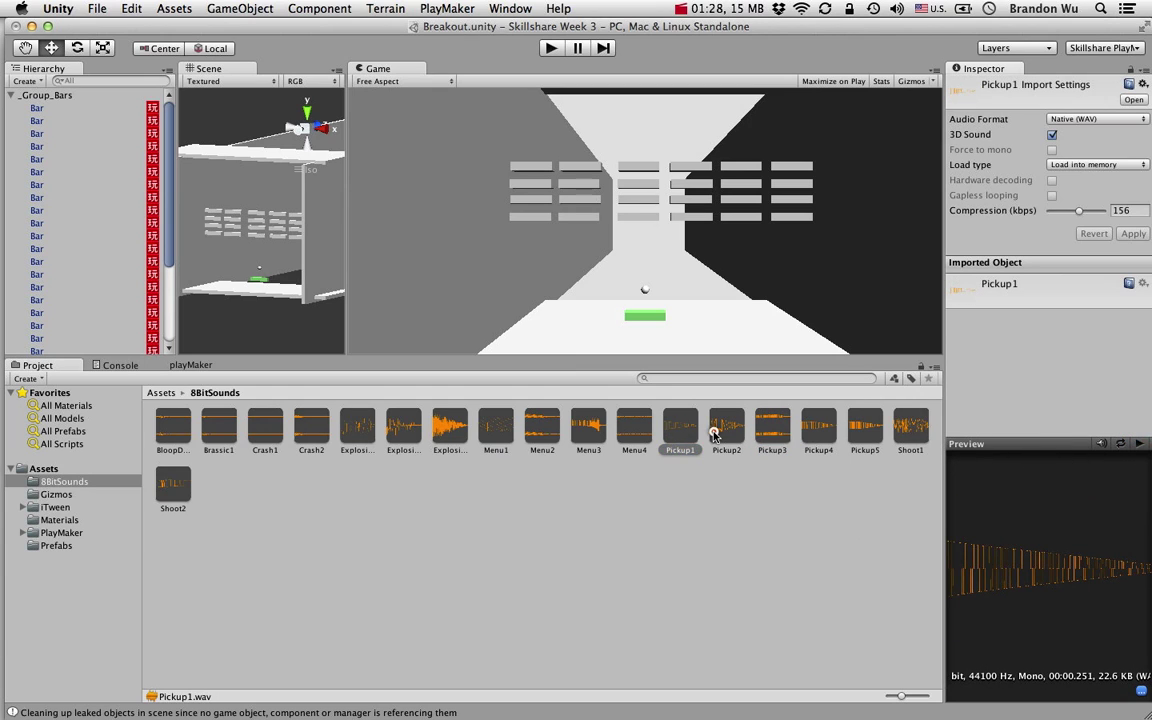
left_click(716, 432)
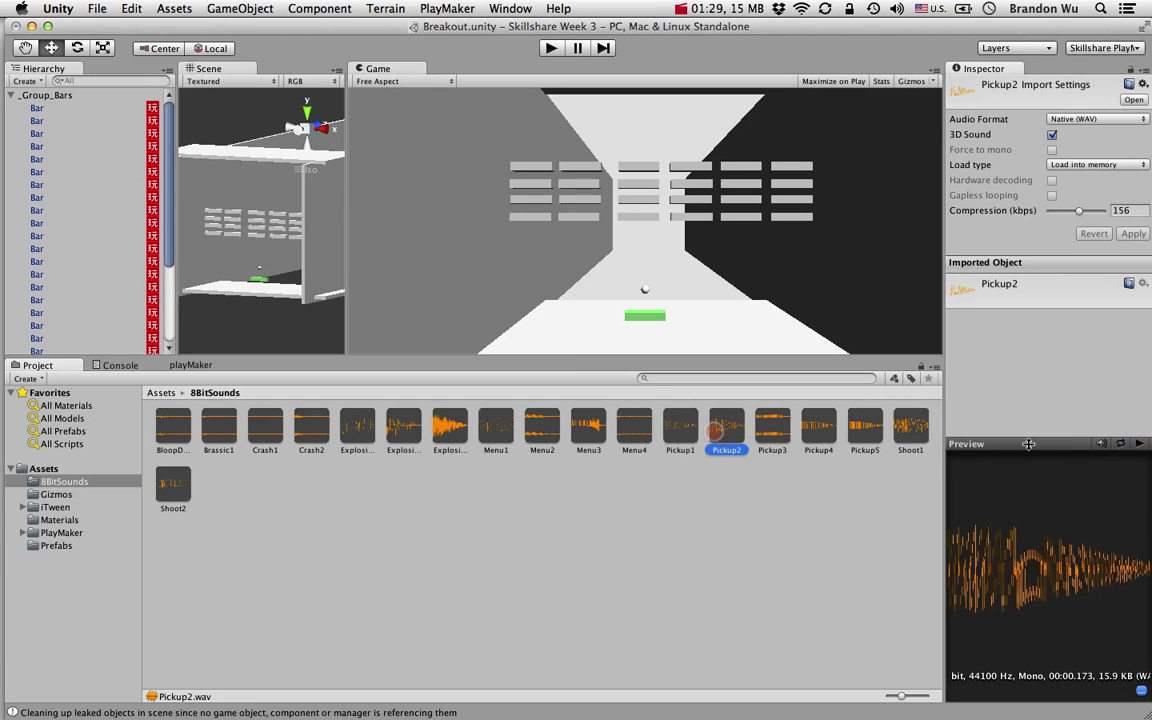
Step: Play the previews of the Pickup4, Pickup5, Shoot1 and Shoot2 sounds
left_click(818, 428)
left_click(1138, 444)
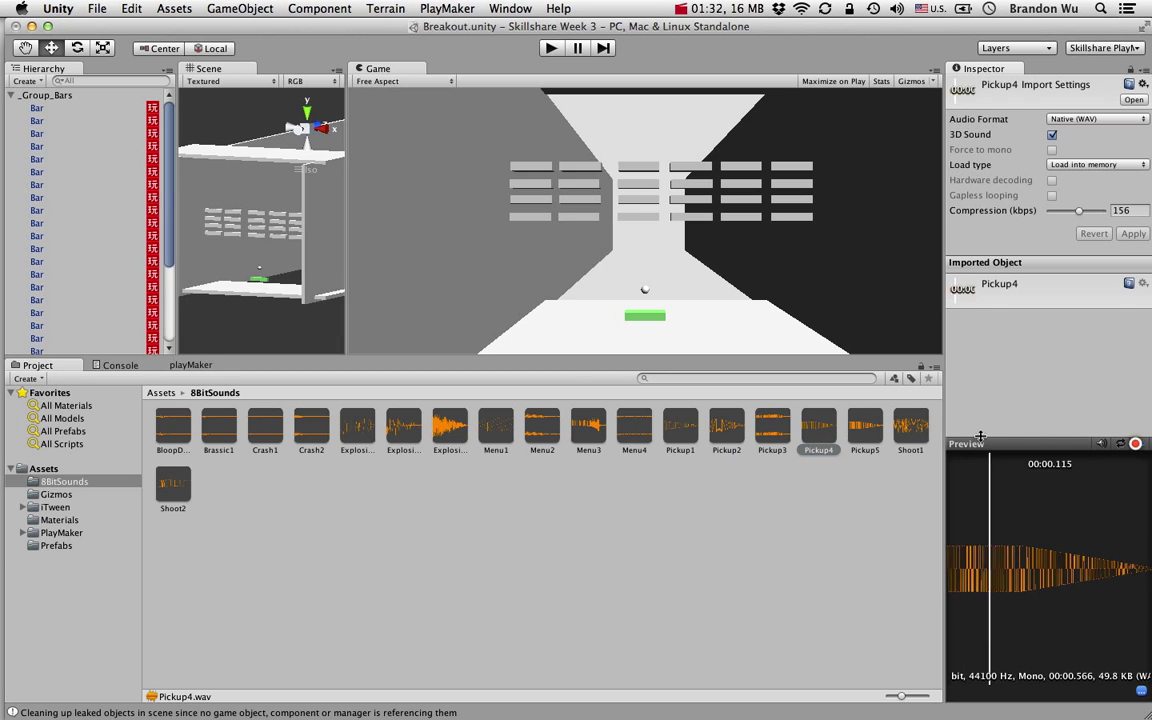
left_click(872, 434)
left_click(1143, 448)
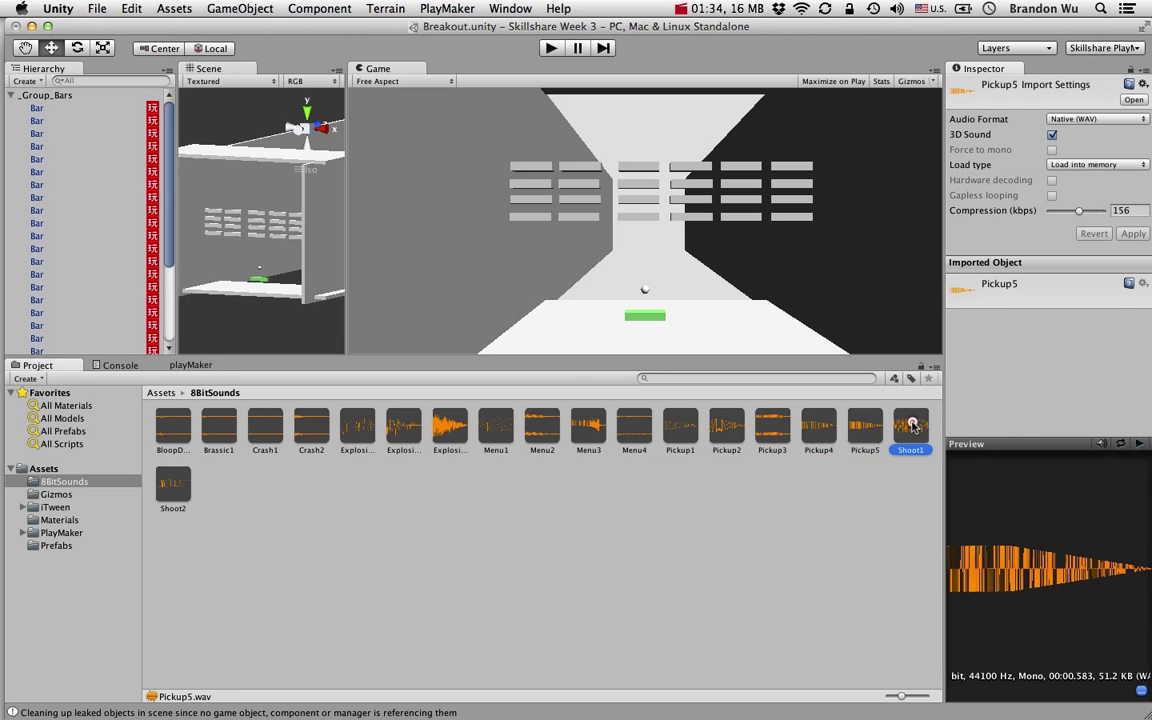
key("Right")
left_click(1143, 447)
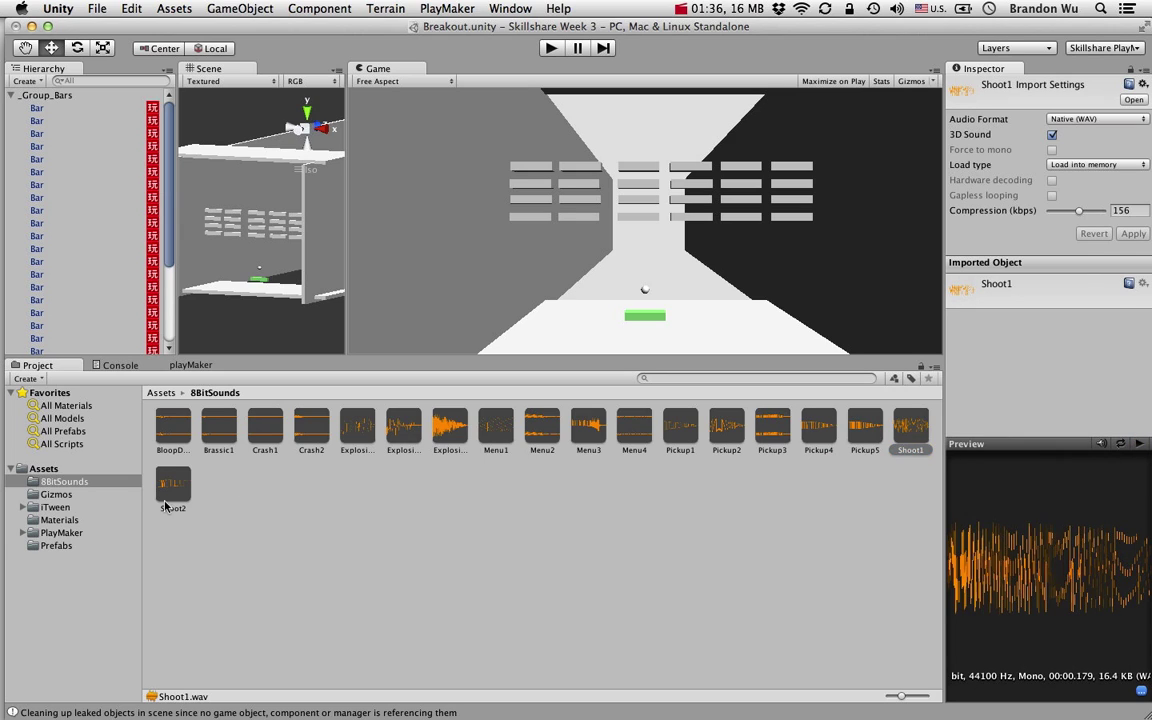
left_click(165, 505)
left_click(1141, 445)
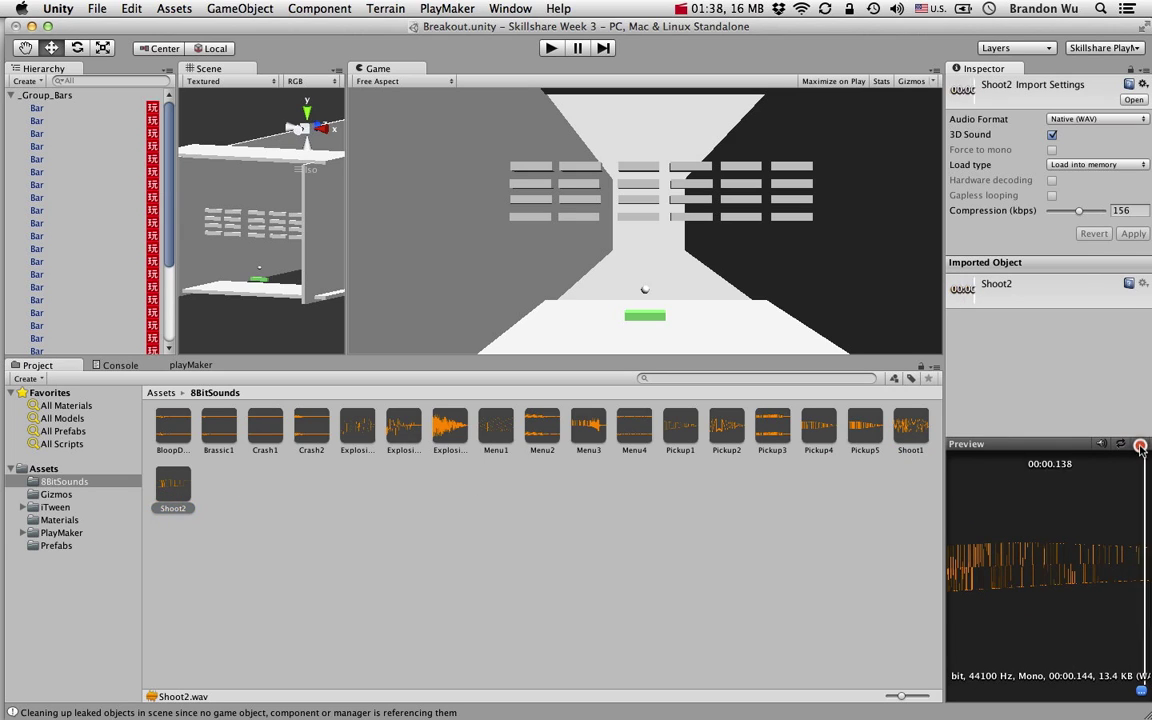
Step: Play the previews of the Menu1 and Menu2 sounds to compare them
left_click(491, 438)
left_click(1141, 444)
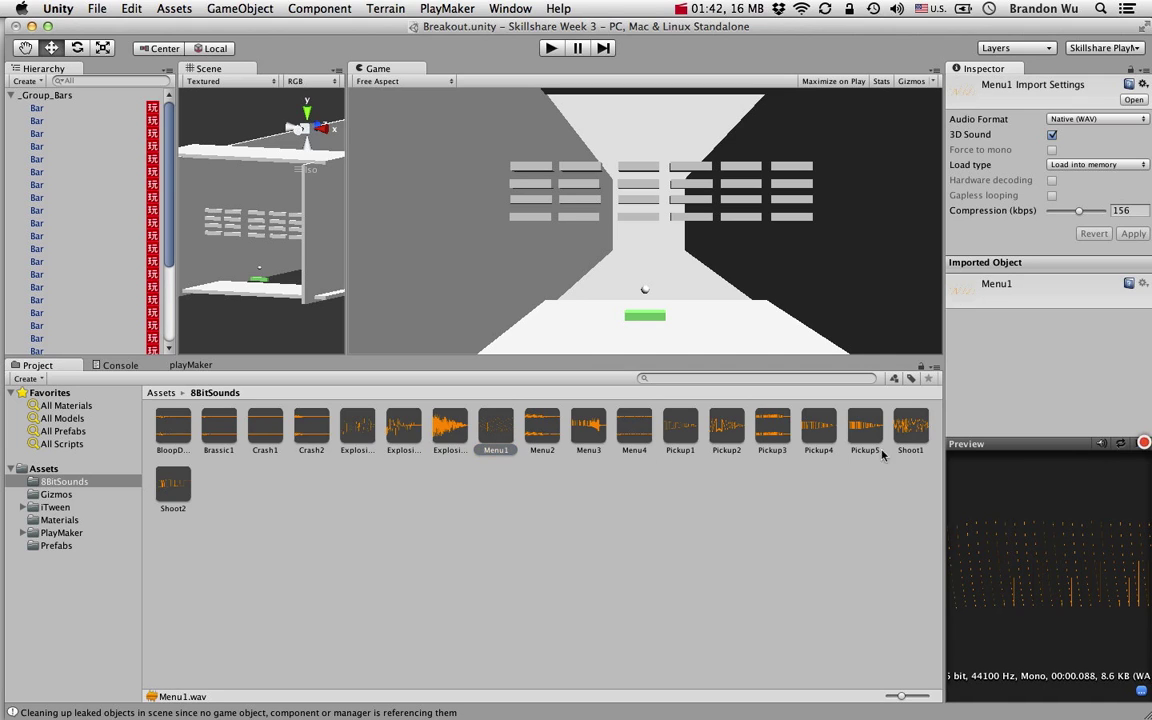
left_click(542, 427)
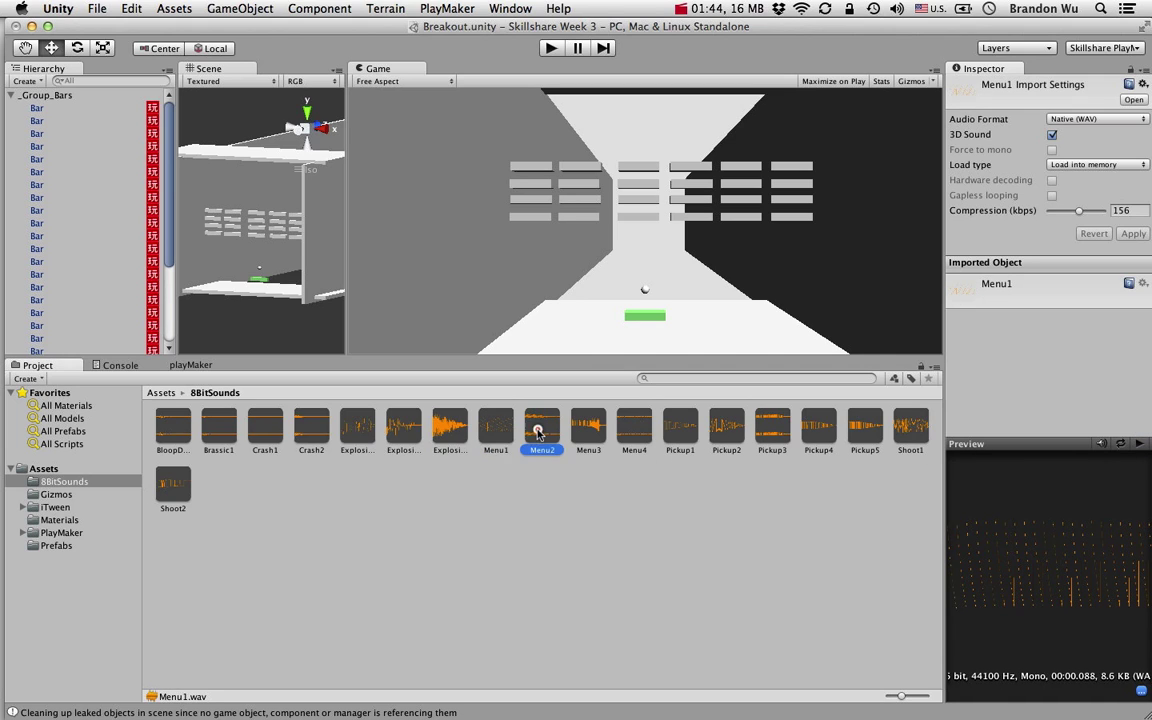
left_click(1139, 444)
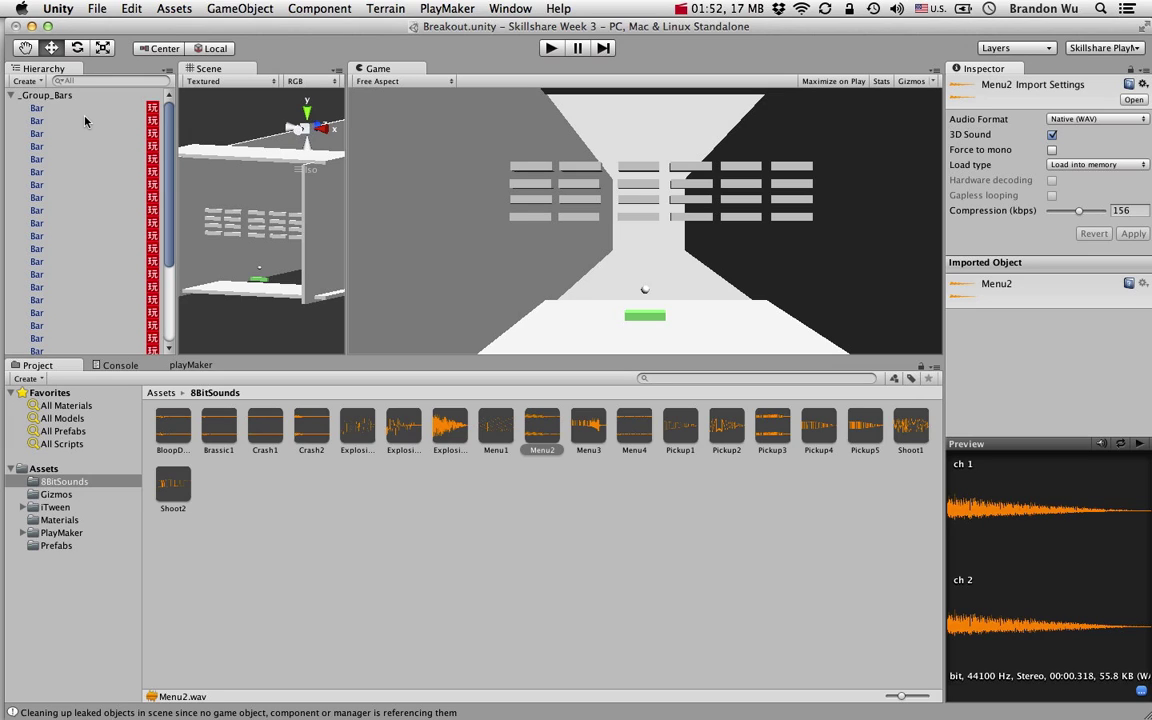
Step: Collapse the _Group_Bars group in the scene hierarchy and rename the Round Thing object to Ball
left_click(12, 96)
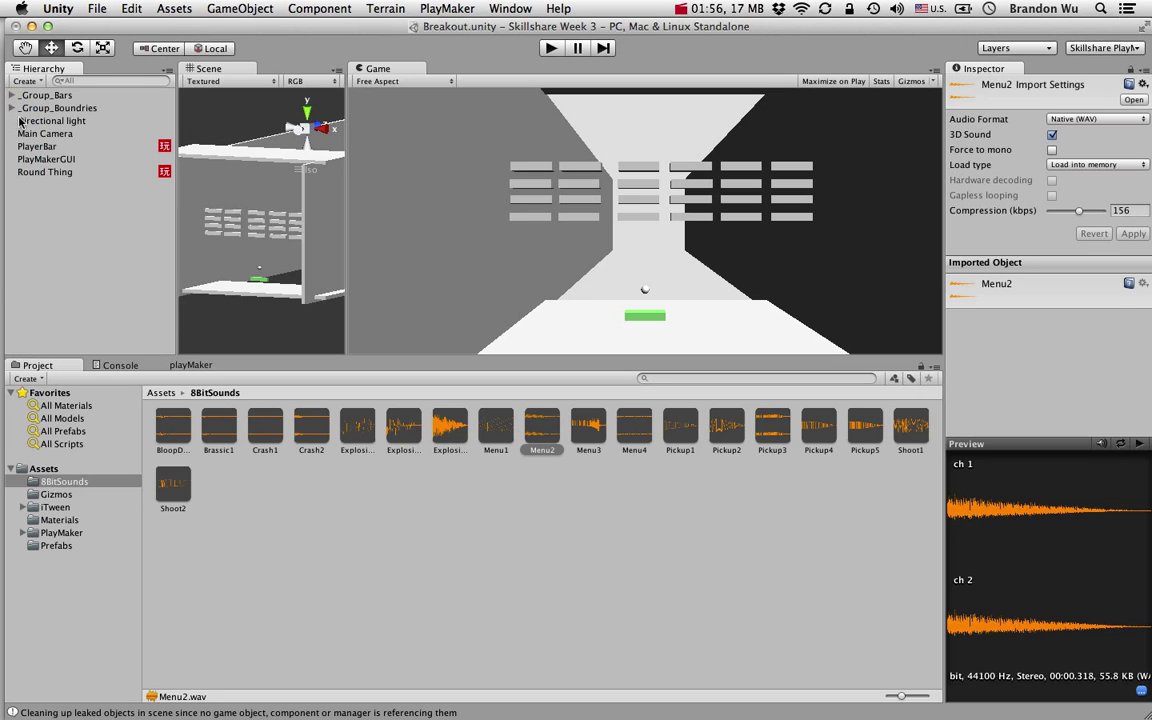
left_click(60, 173)
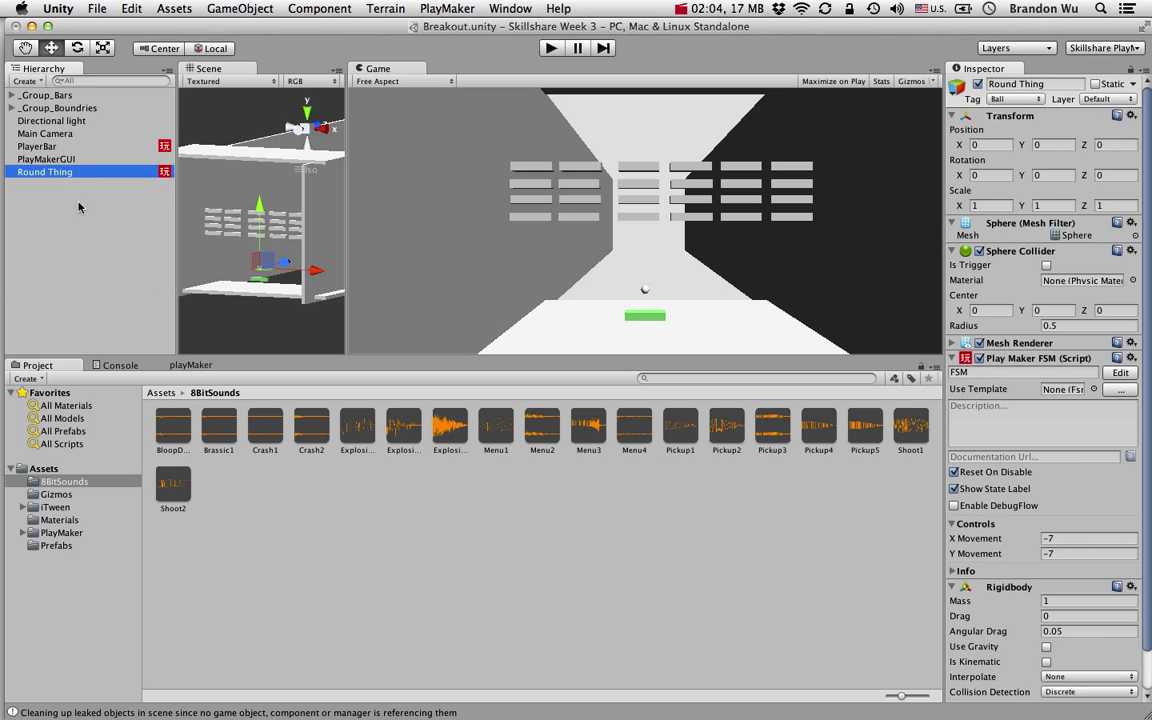
key("Return")
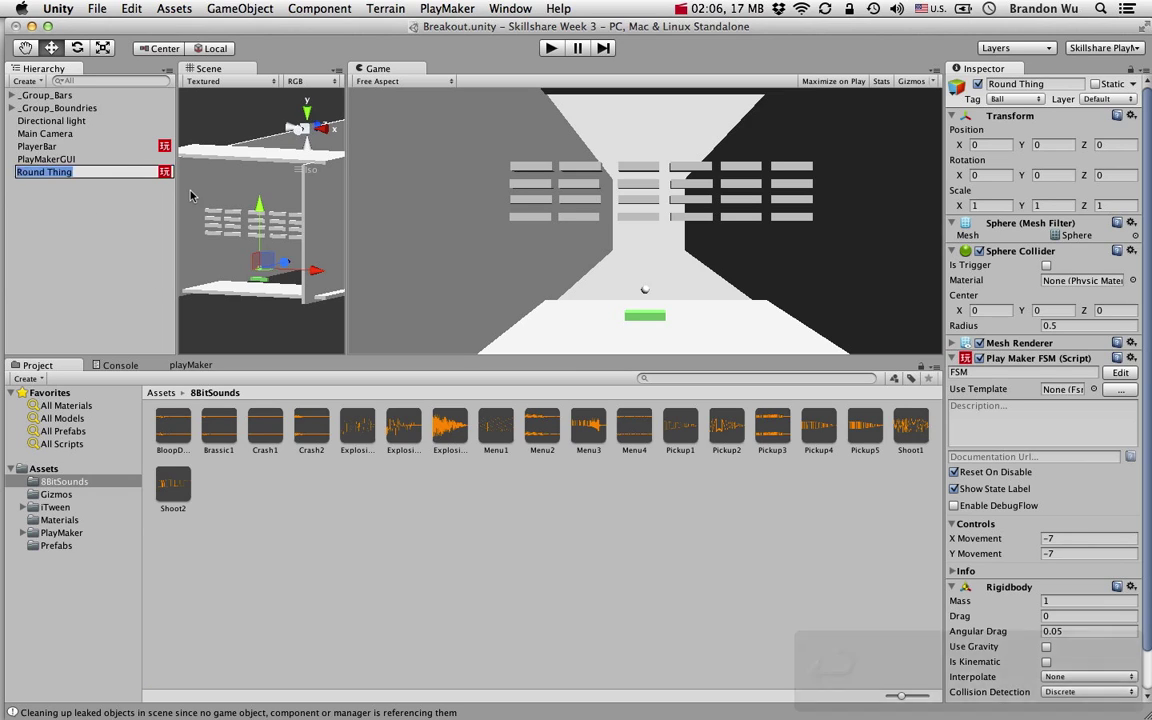
type("Ball")
key("Return")
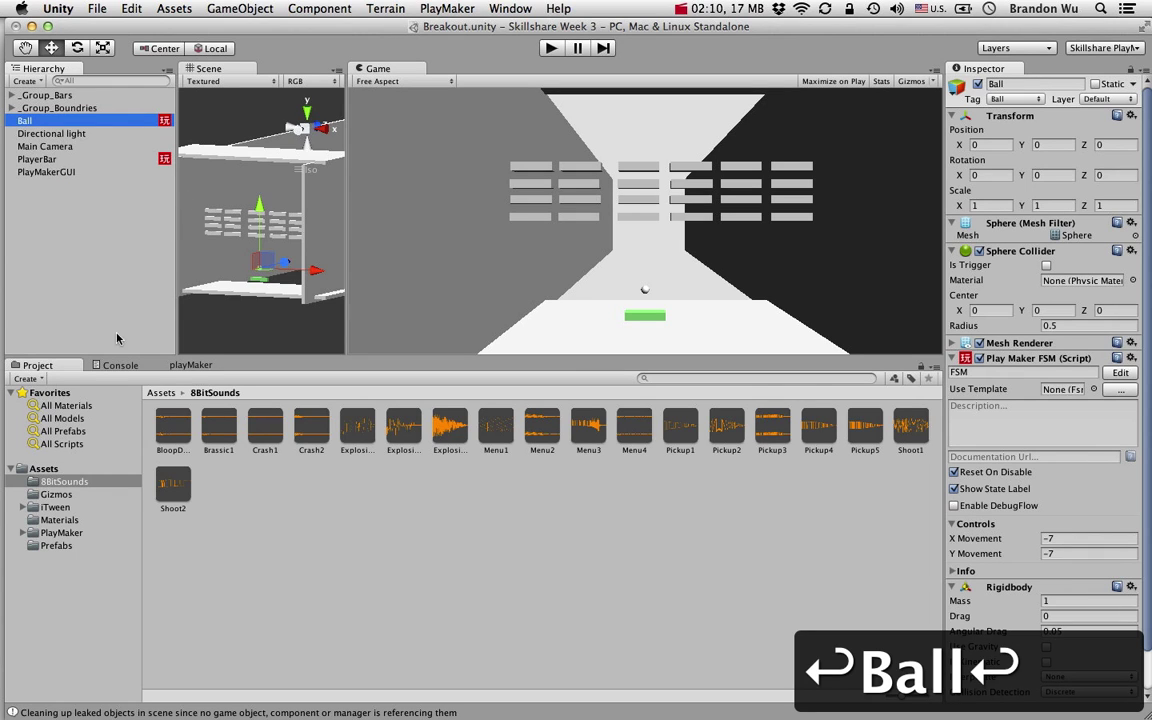
Step: Show the Ball's FSM in the PlayMaker editor with all of its states in view
left_click(190, 364)
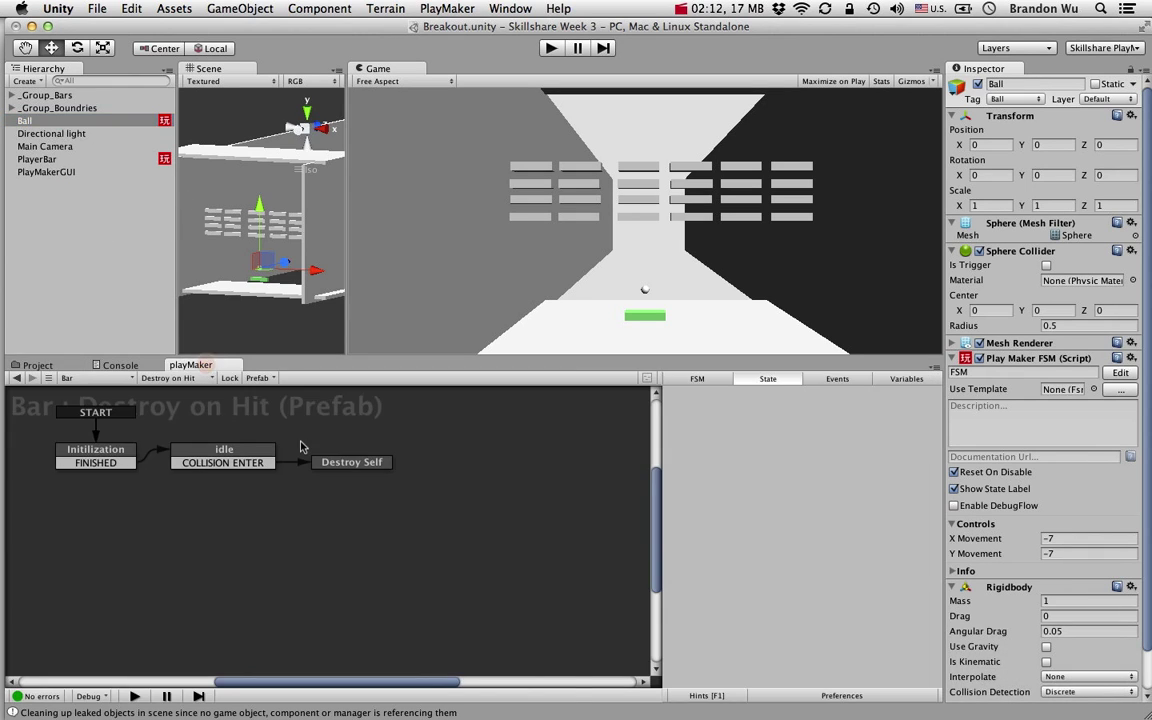
left_click(85, 133)
left_click(88, 120)
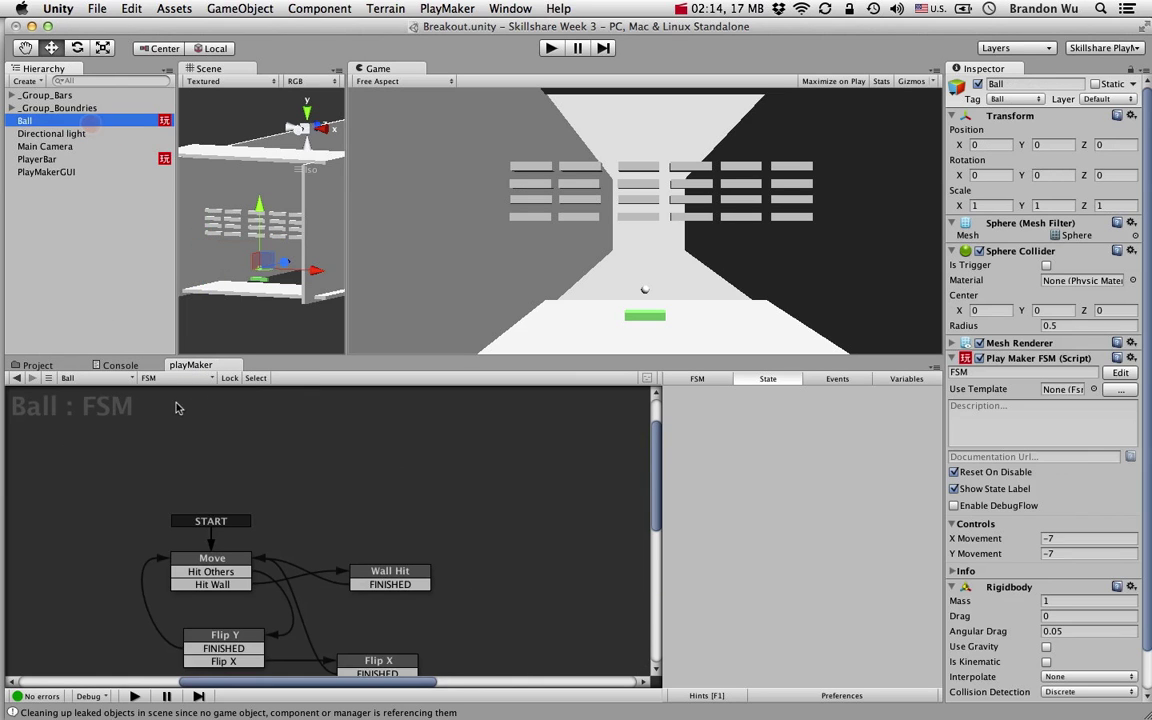
middle_click_drag(283, 468, 250, 403)
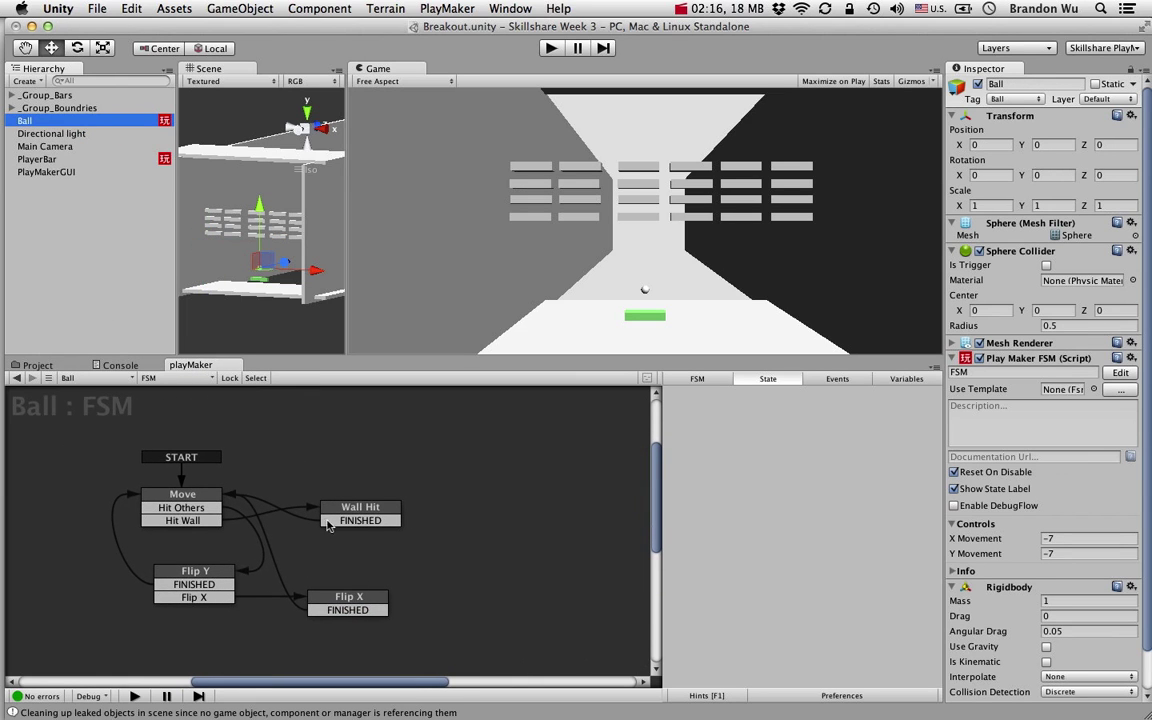
Step: Review the actions of the Move and Flip Y states, shift Move slightly up and to the left, and keep Flip Y selected
left_click(203, 510)
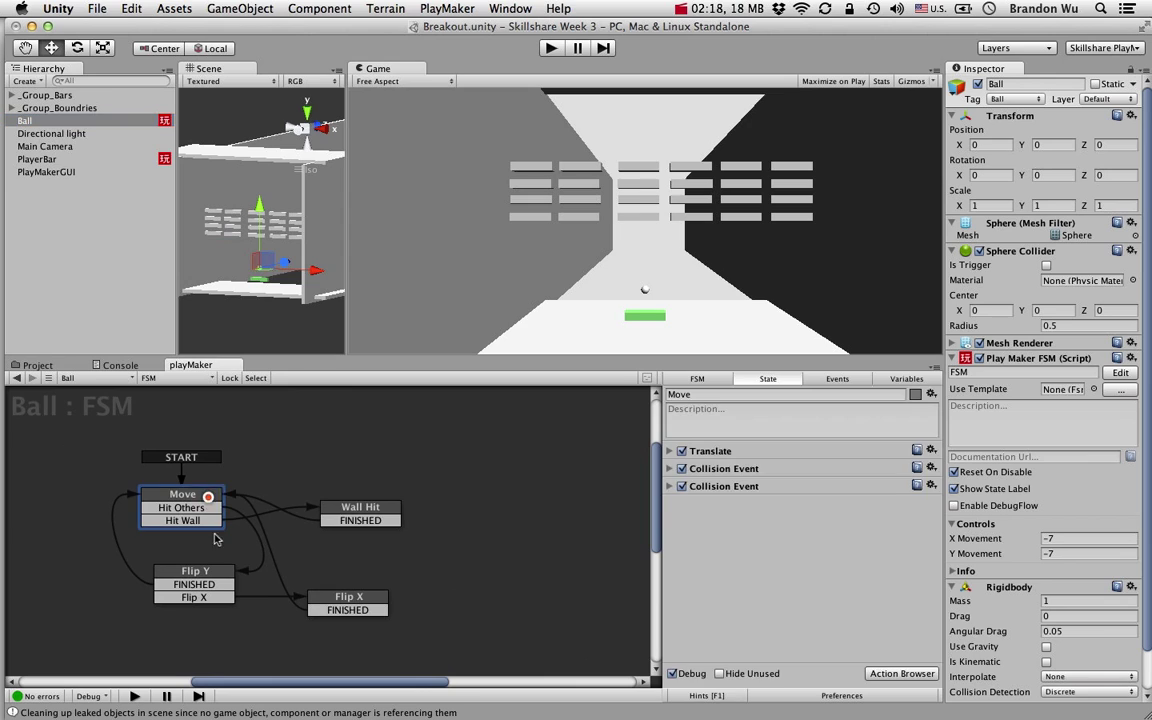
left_click(205, 572)
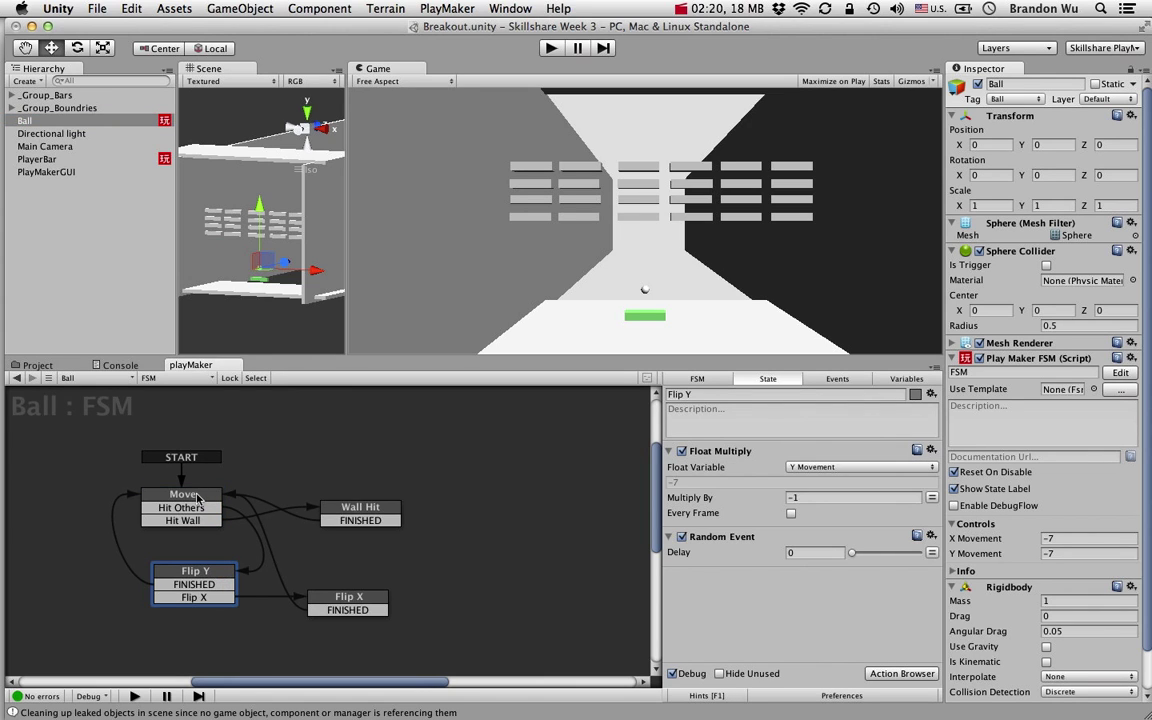
mouse_move(198, 497)
left_mouse_down()
mouse_move(220, 497)
mouse_move(212, 460)
mouse_move(186, 498)
left_mouse_up()
left_click(203, 571)
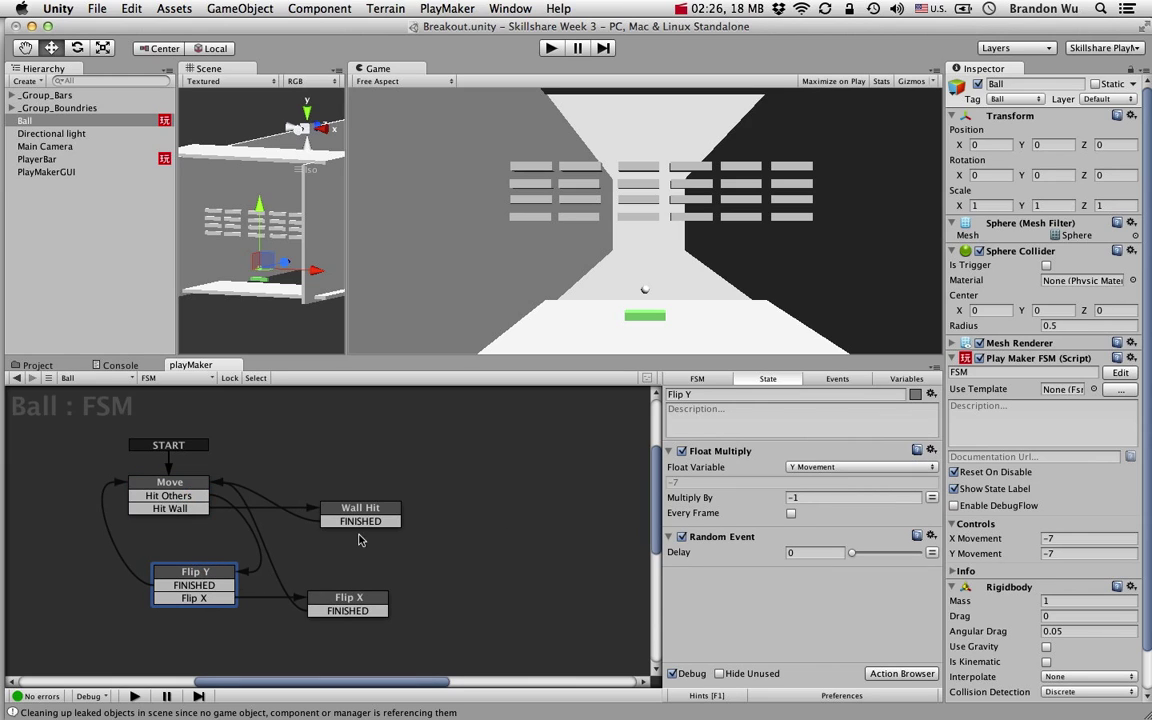
left_click(178, 484)
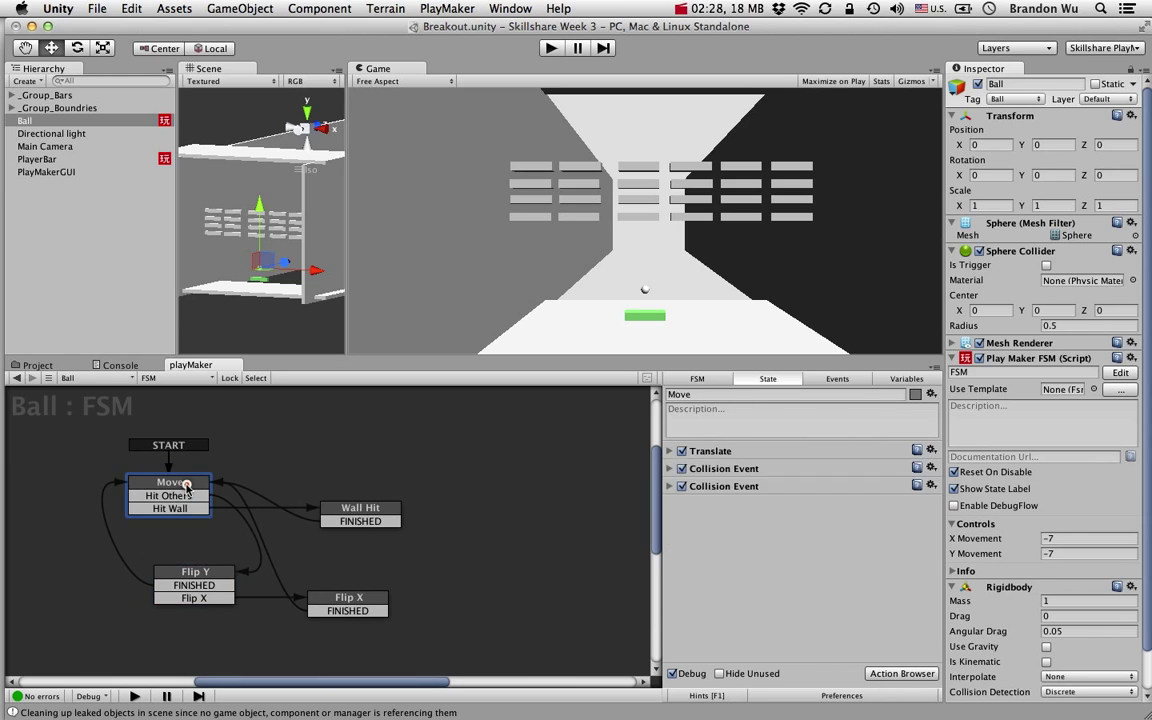
left_click(228, 569)
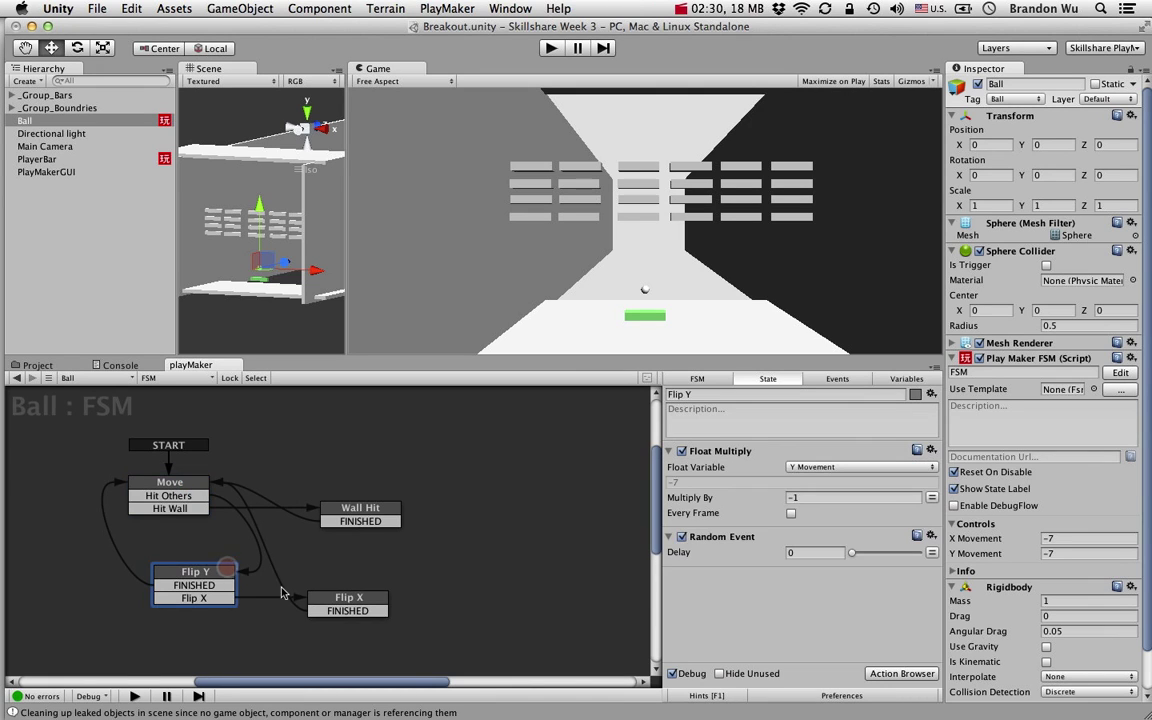
Step: Compare the Audio Play and Play Sound actions in the Audio category and add Audio Play to the Flip Y state
left_click(902, 673)
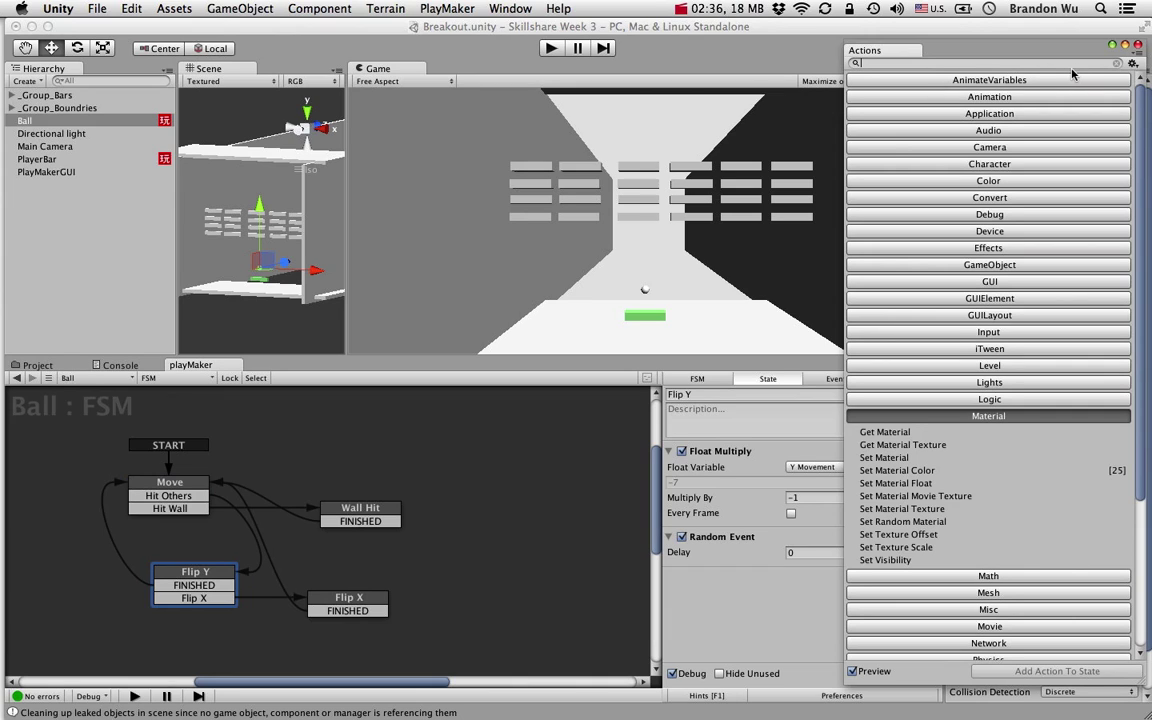
left_click(1019, 130)
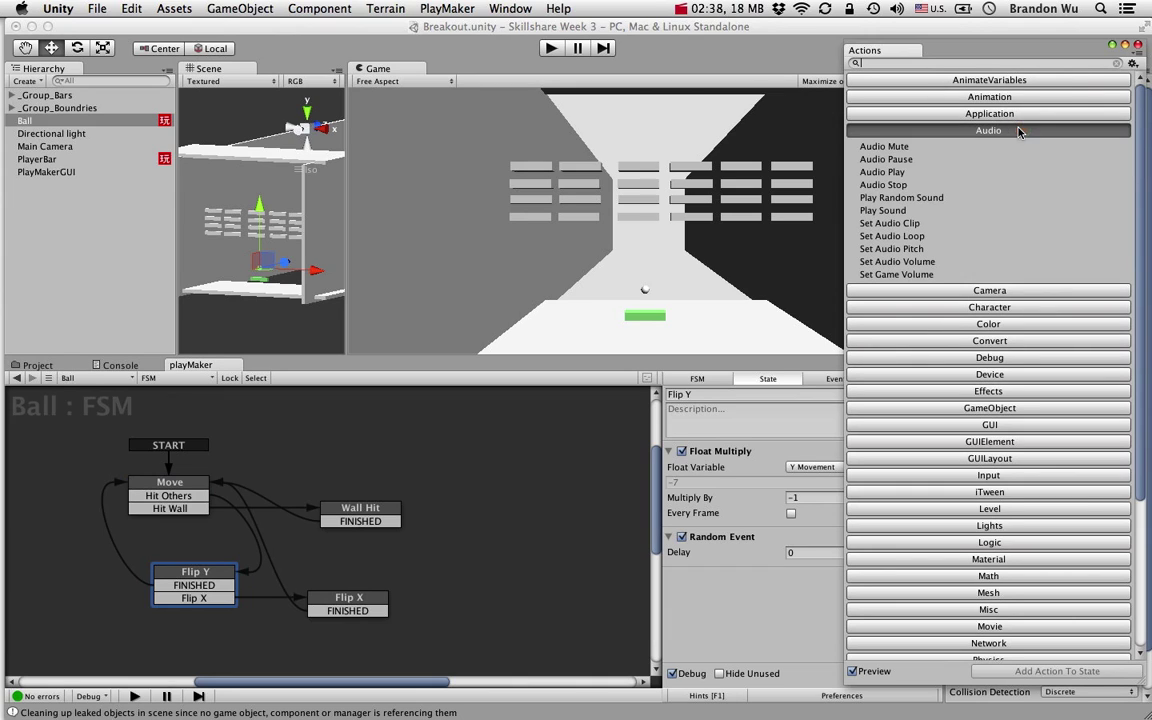
left_click(919, 172)
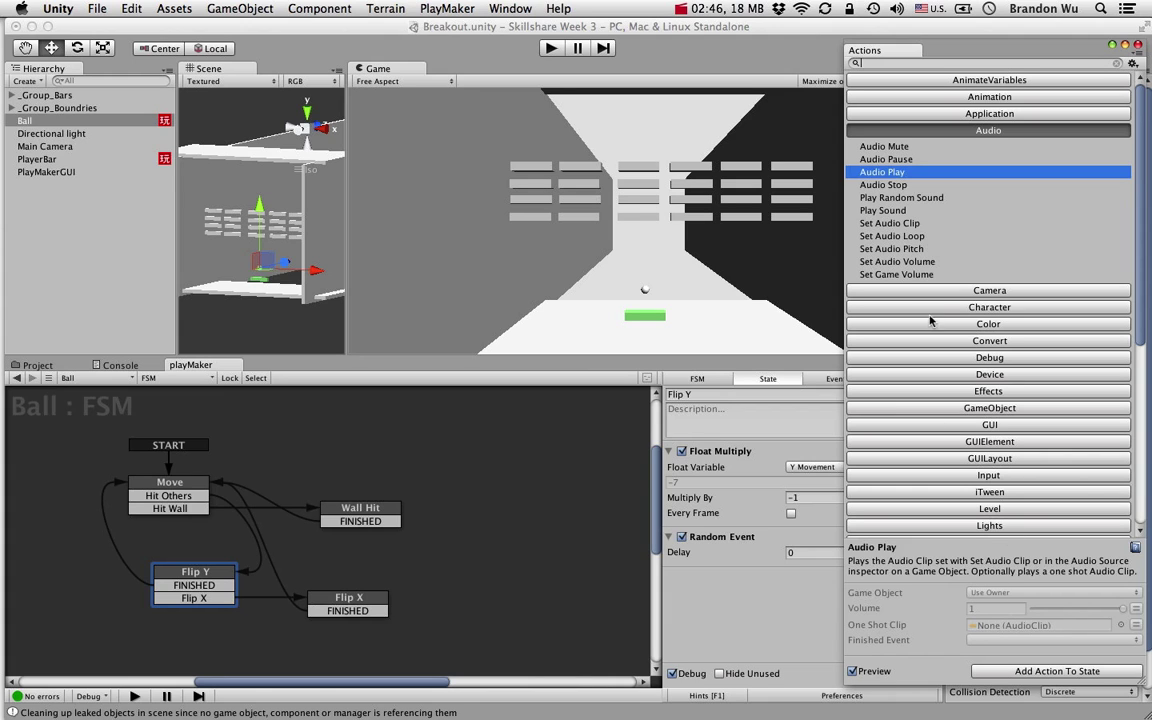
scroll(940, 210, "down", 1)
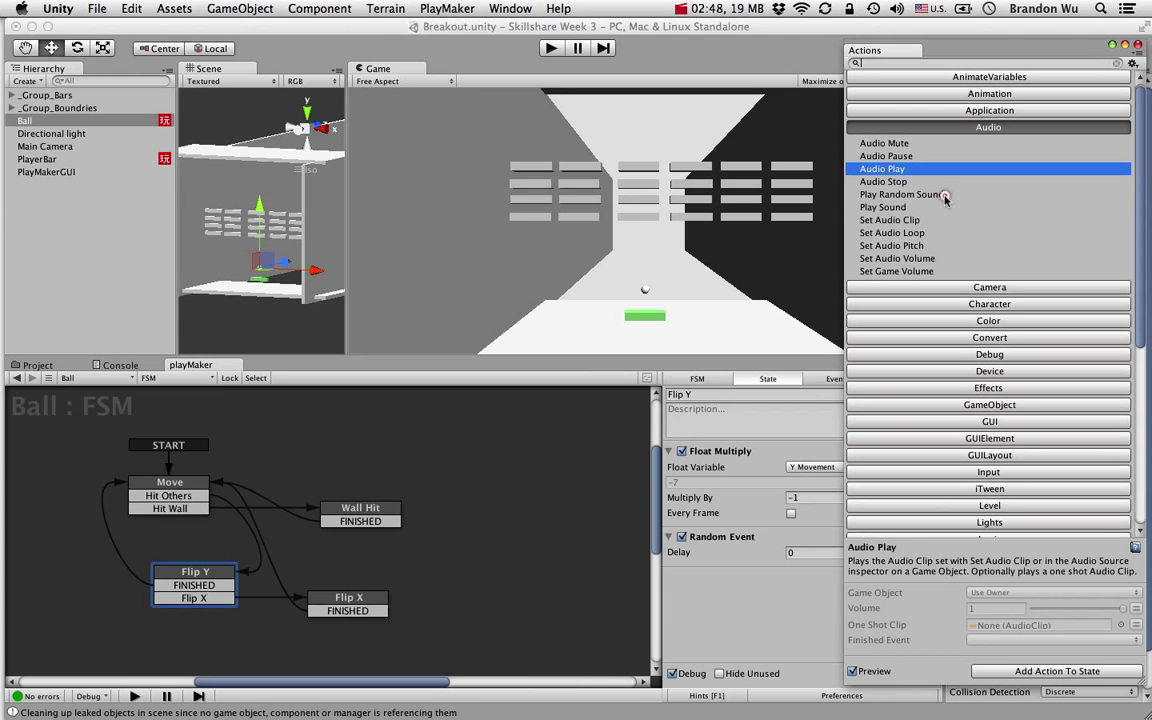
left_click(943, 196)
left_click(937, 208)
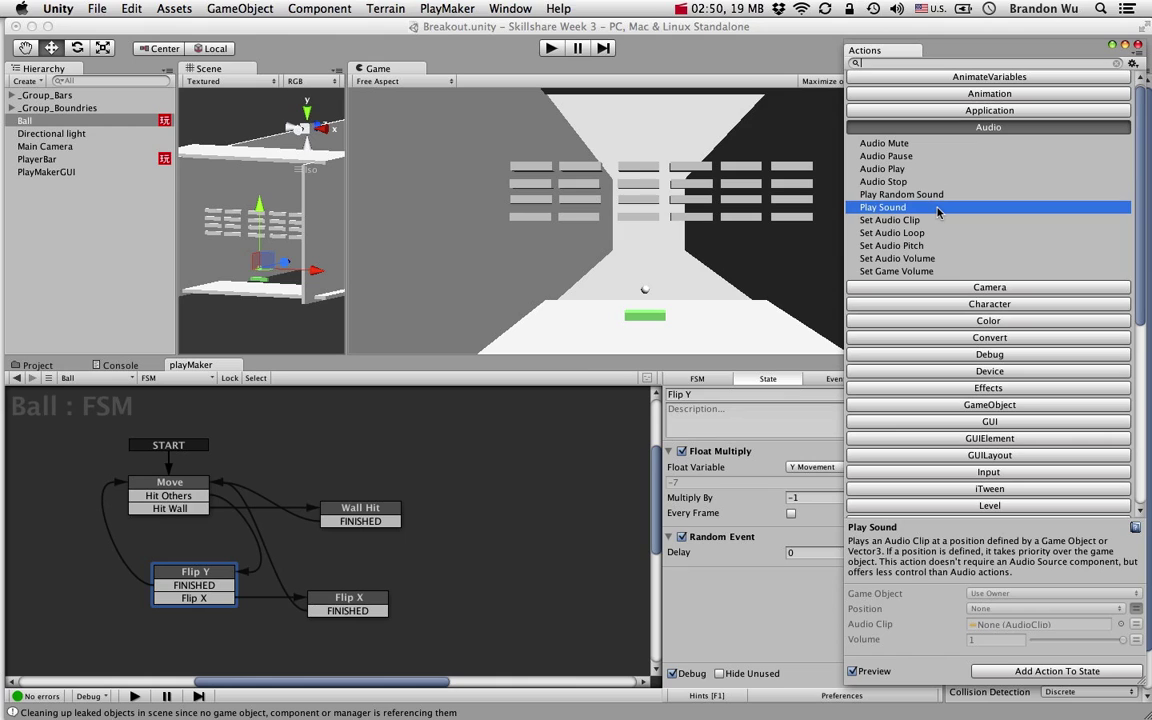
left_click(934, 170)
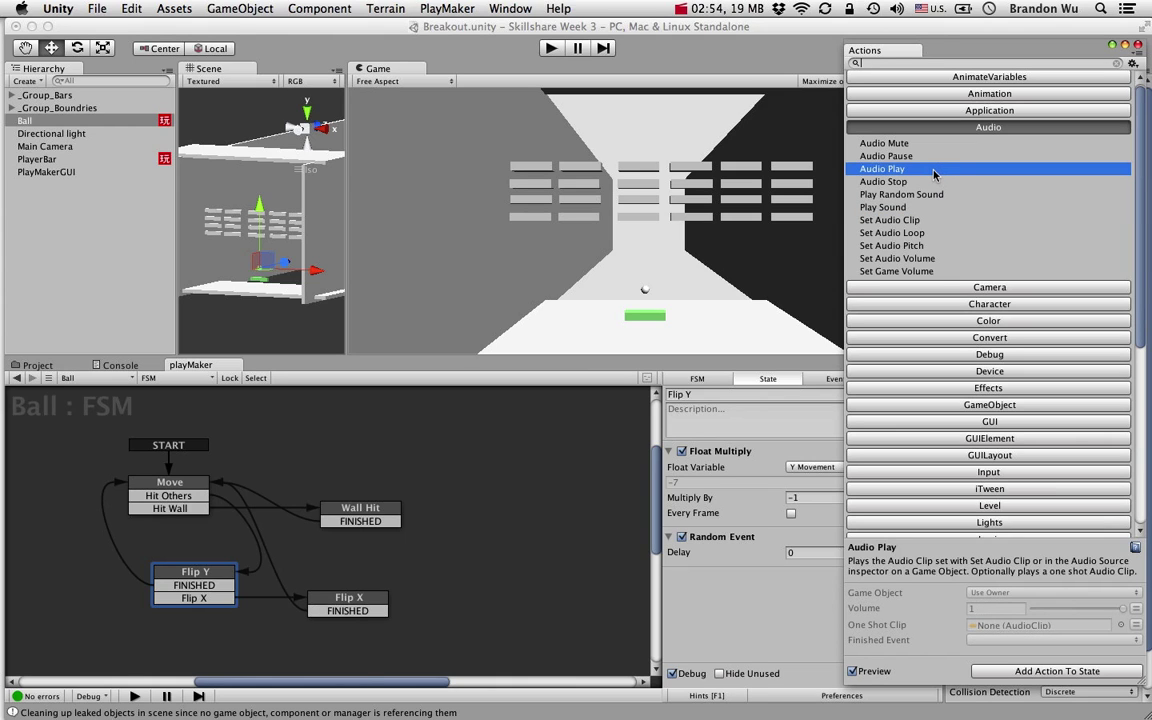
double_click(934, 170)
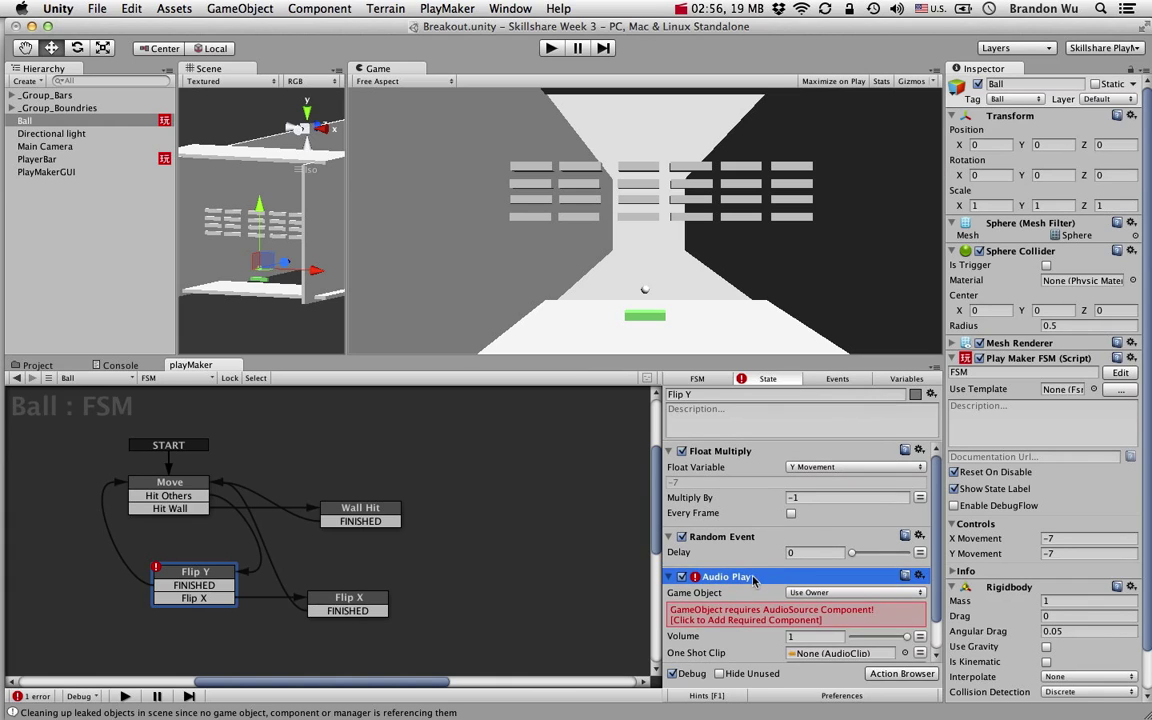
Step: Move Audio Play above Float Multiply in the Flip Y state and add the required AudioSource component to the Ball
left_click_drag(754, 580, 758, 452)
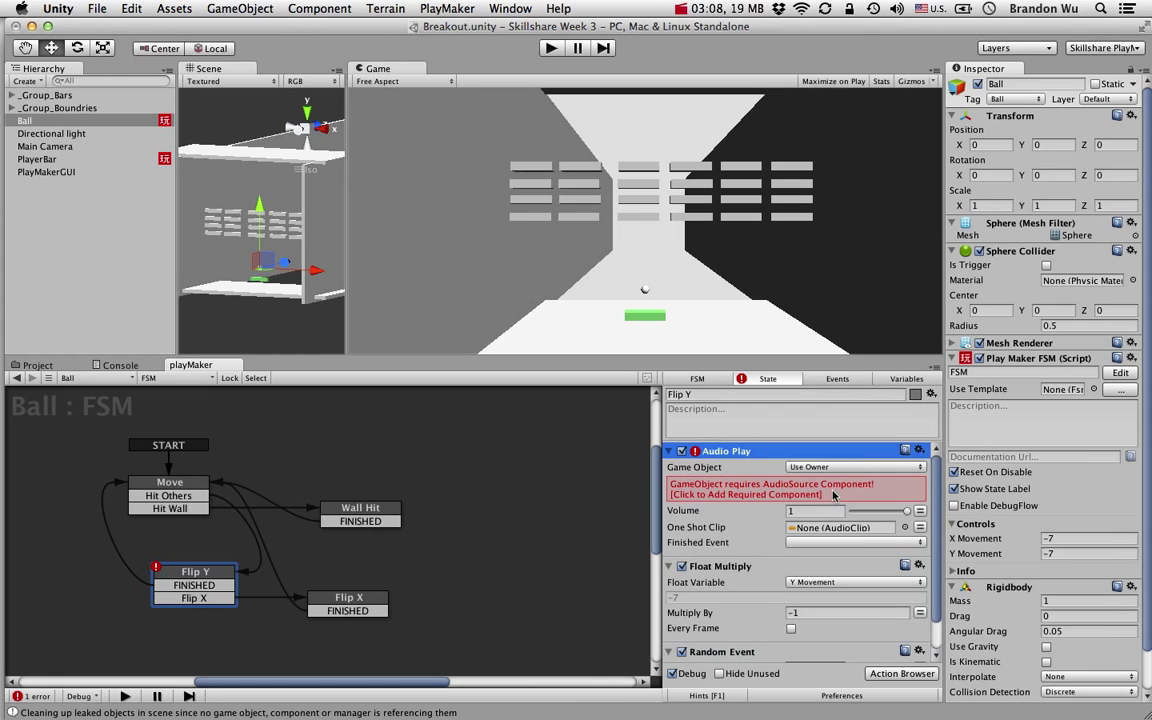
left_click(738, 500)
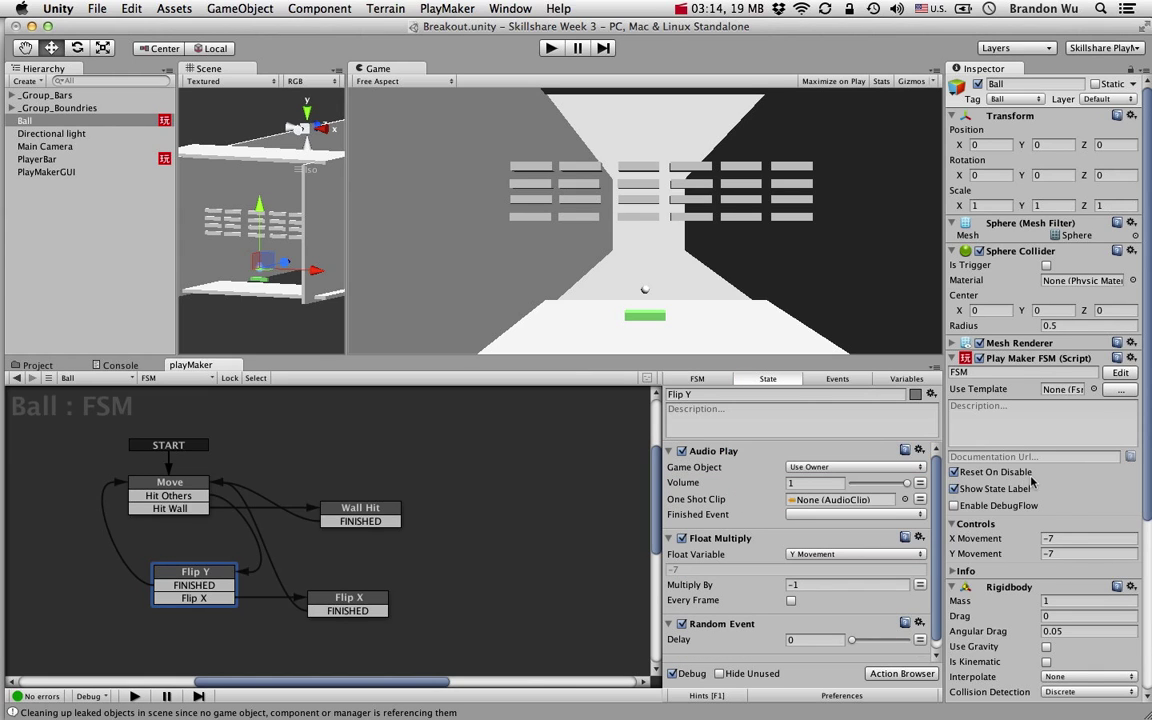
scroll(1032, 482, "down", 5)
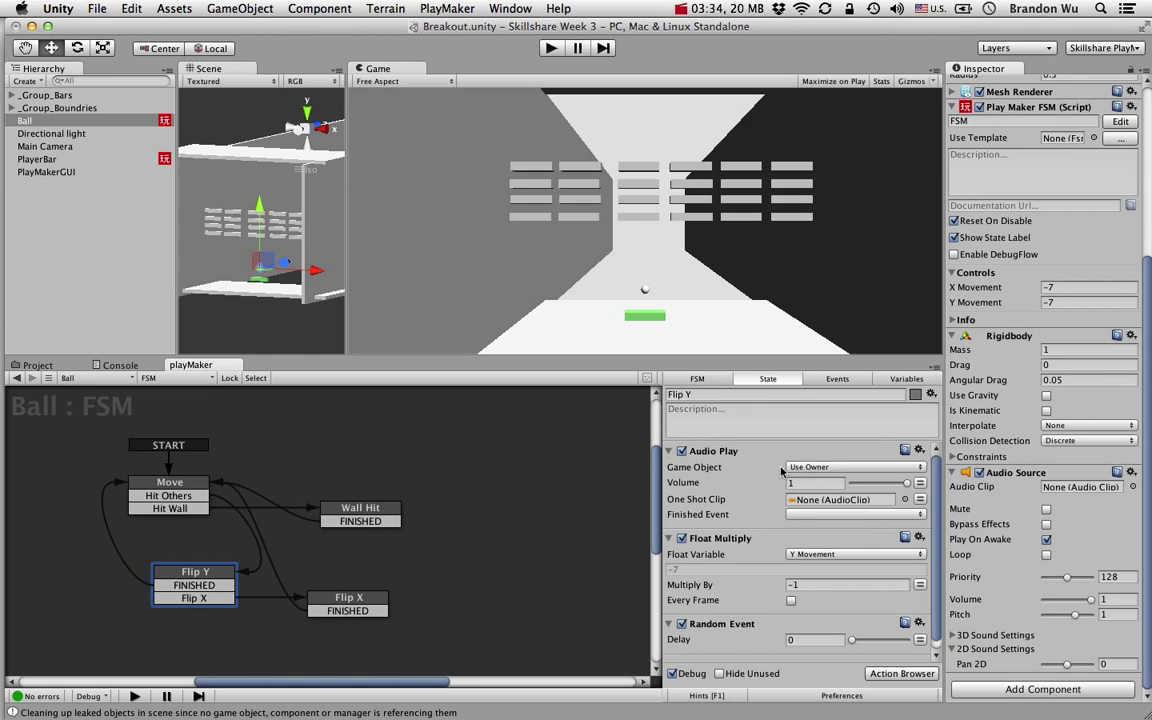
Step: Assign the Menu2 sound as the Audio Clip of the Ball's Audio Source and disable Play On Awake
left_click(40, 365)
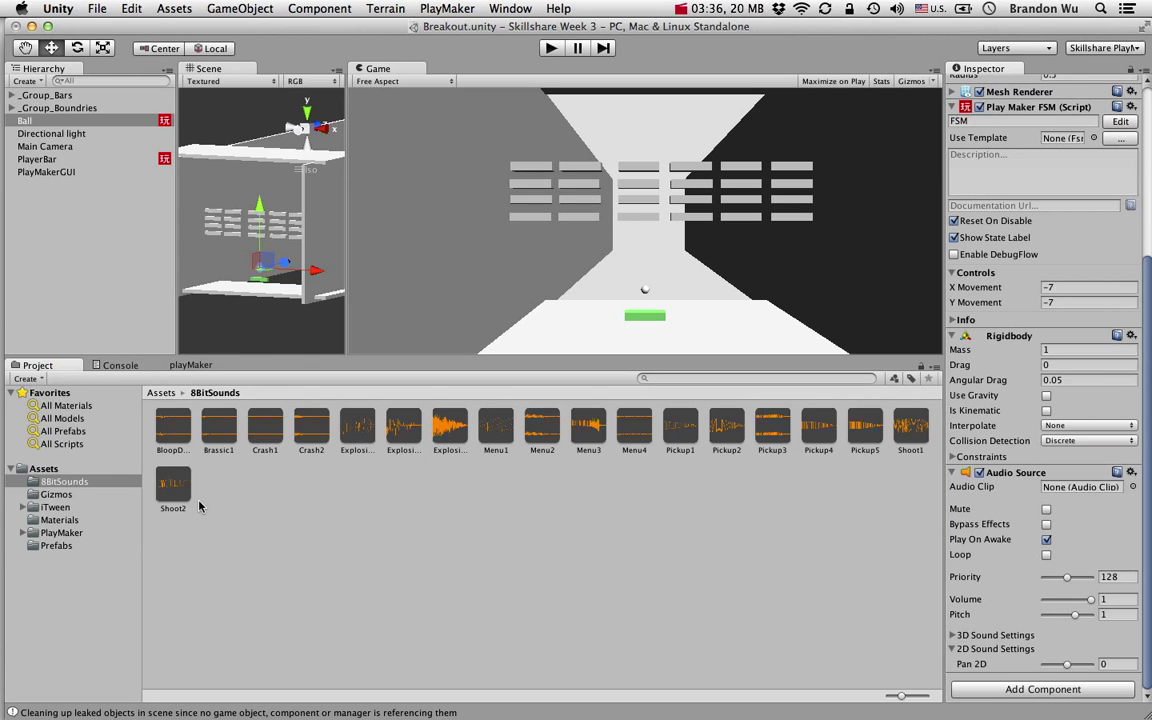
left_click_drag(541, 425, 1082, 491)
scroll(1066, 505, "down", 1)
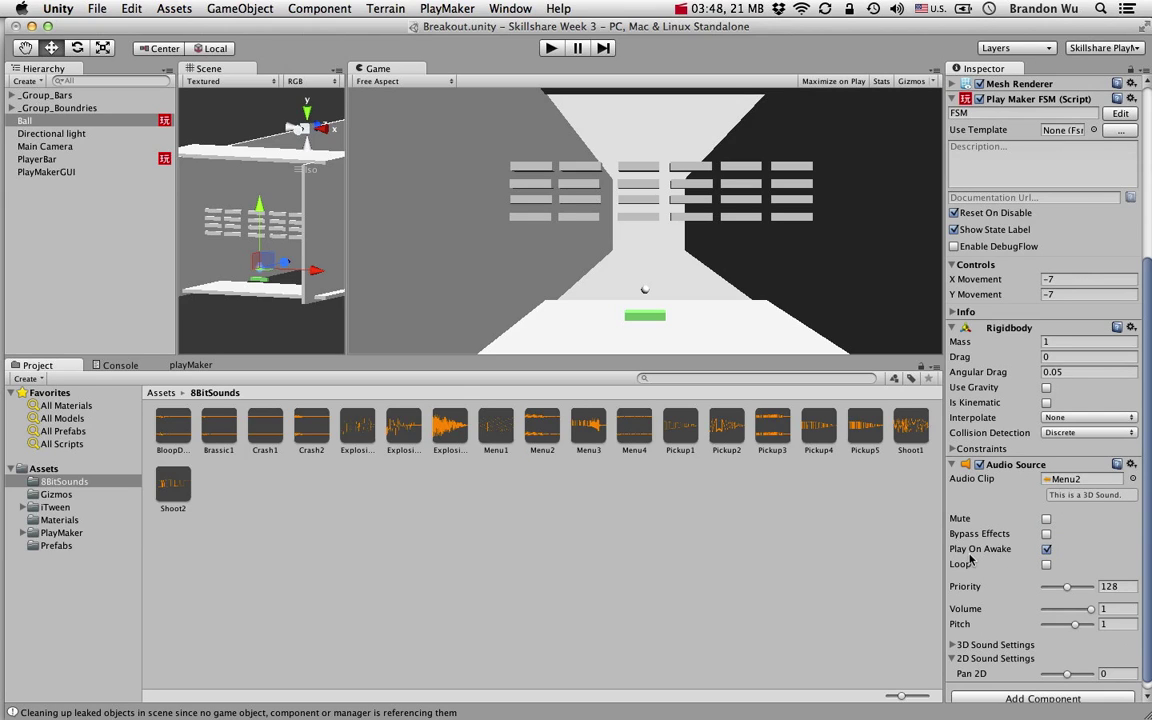
left_click(1046, 549)
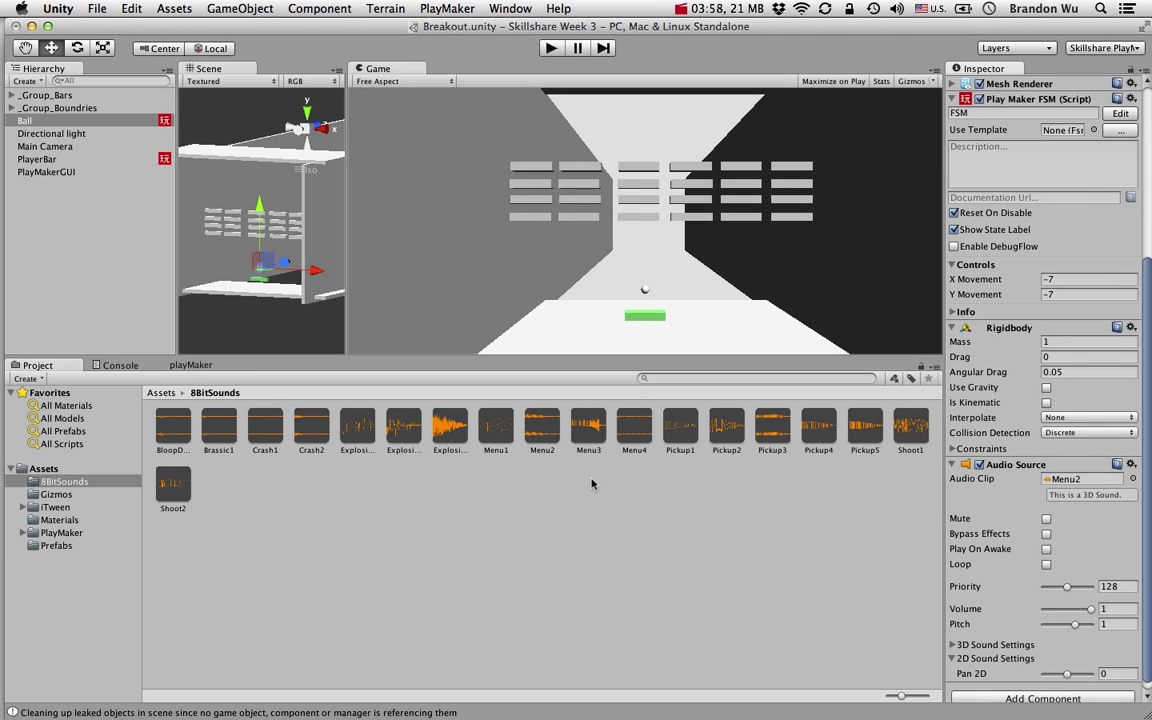
Step: Disable 3D Sound in the import settings of the Menu2 clip and apply the change
left_click(543, 430)
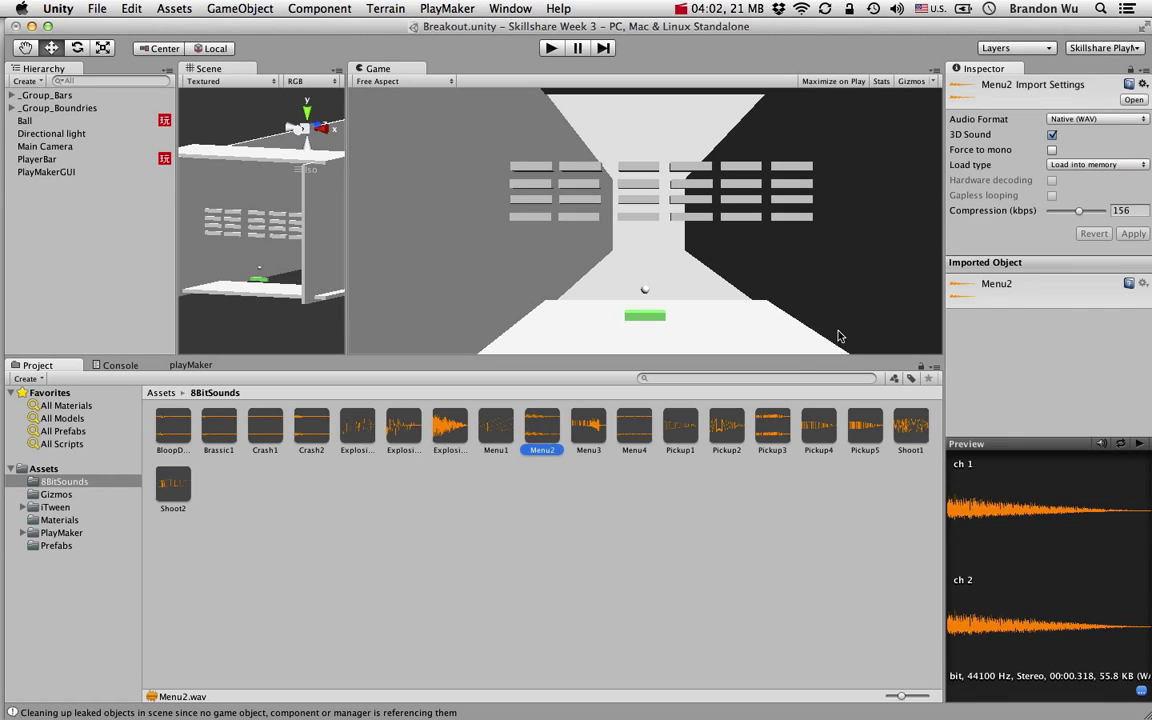
left_click(1052, 135)
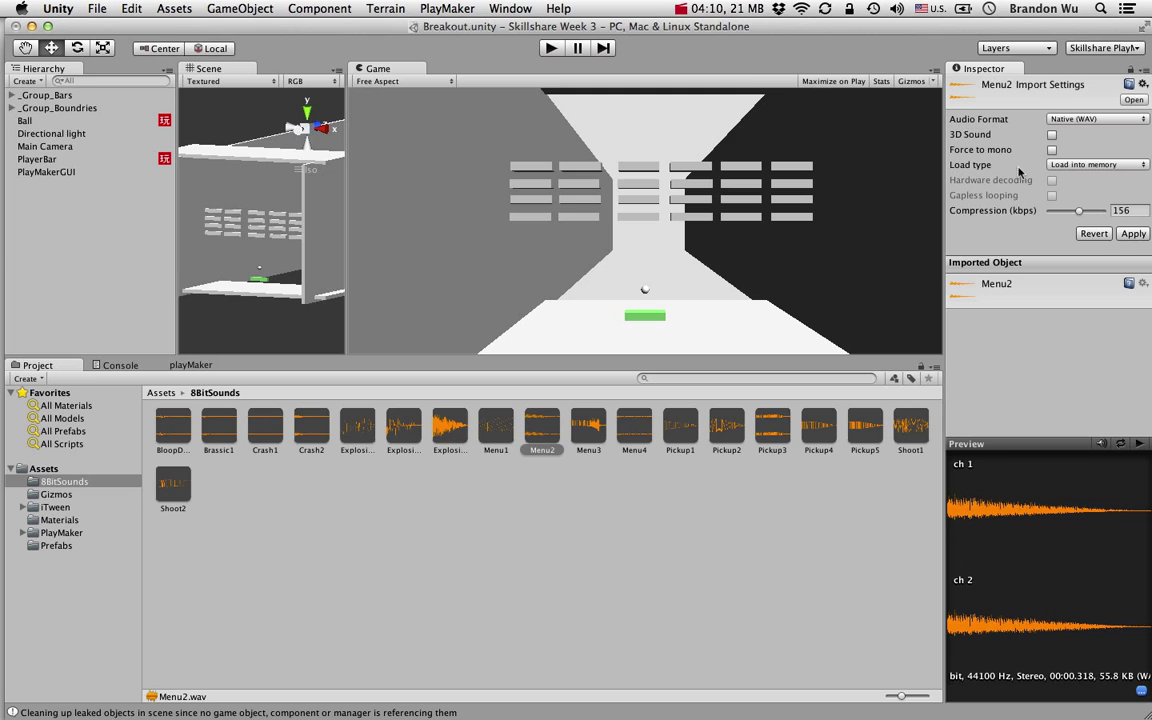
left_click(1138, 233)
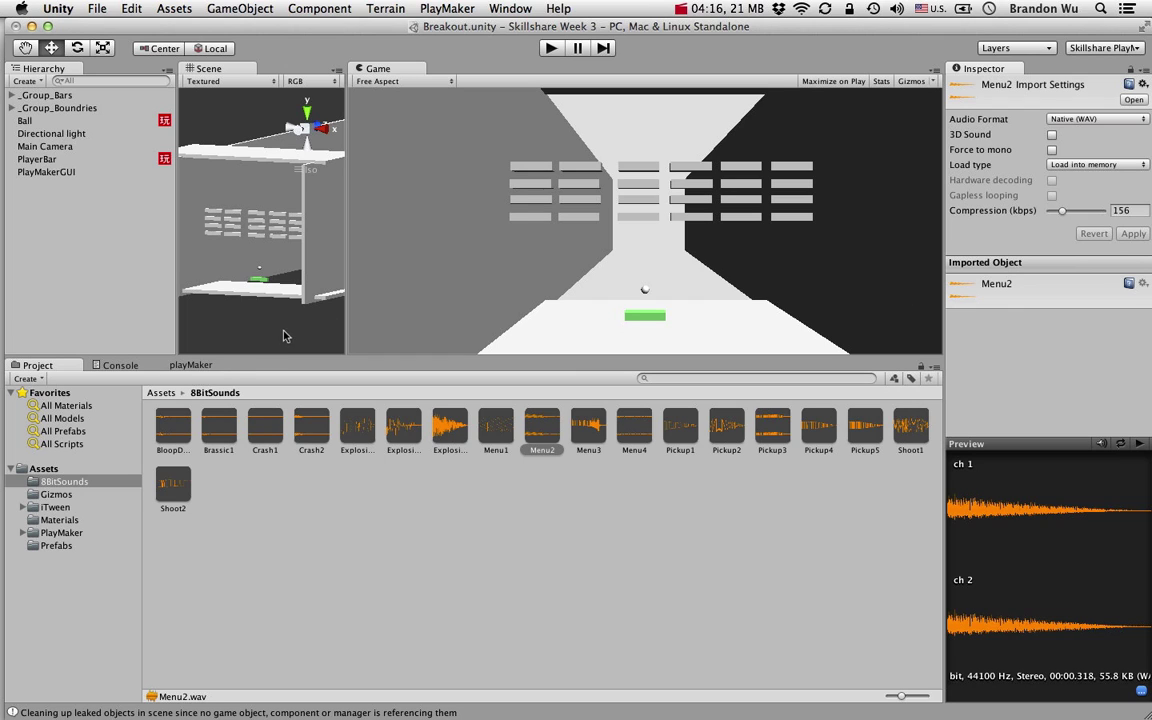
Step: Select the Ball again and reset the Audio Clip of its Audio Source to None
left_click(114, 119)
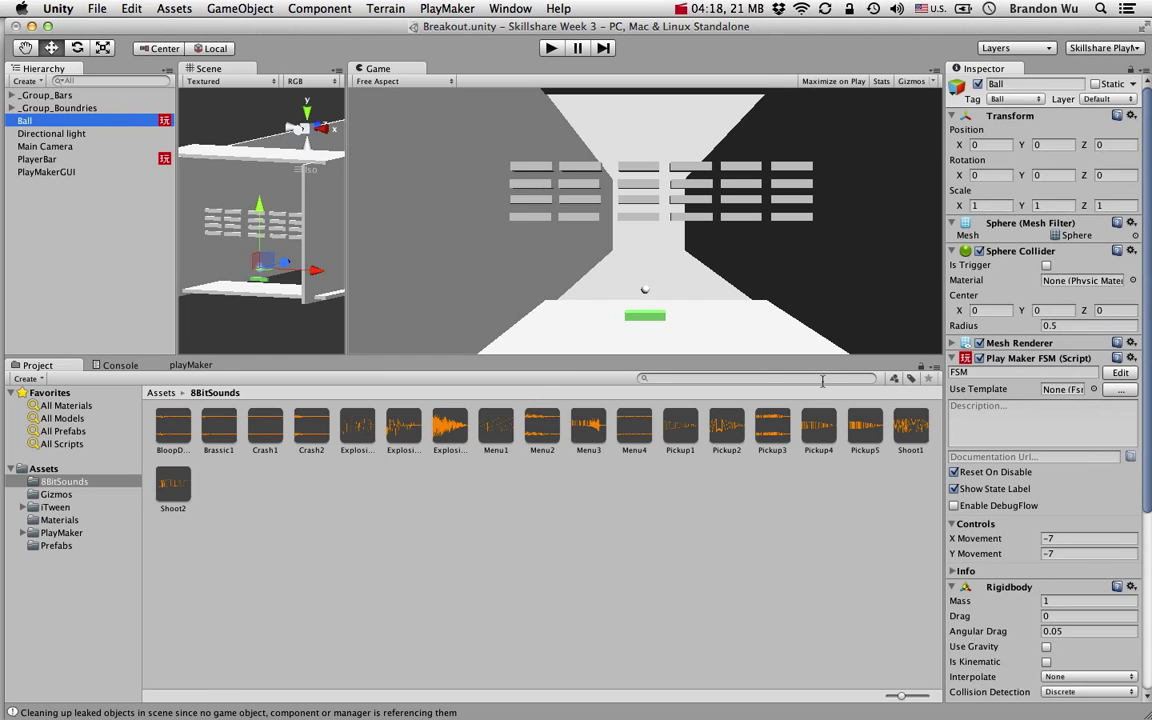
scroll(1000, 495, "down", 10)
scroll(1043, 515, "down", 3)
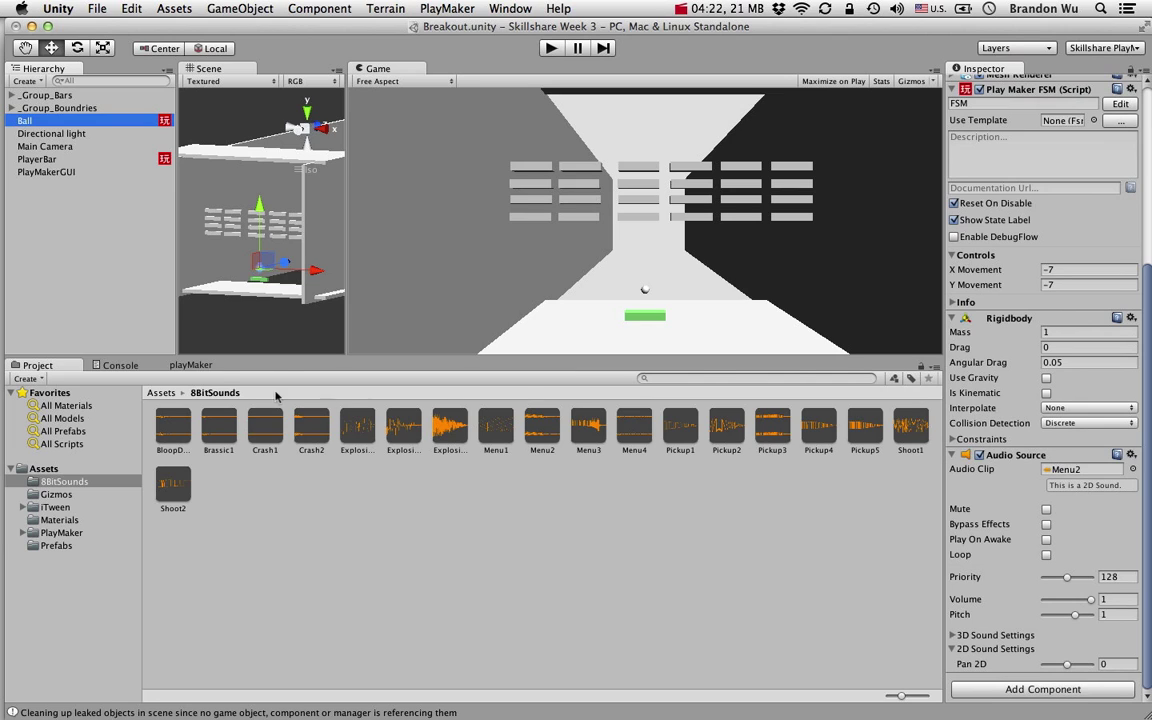
left_click(196, 366)
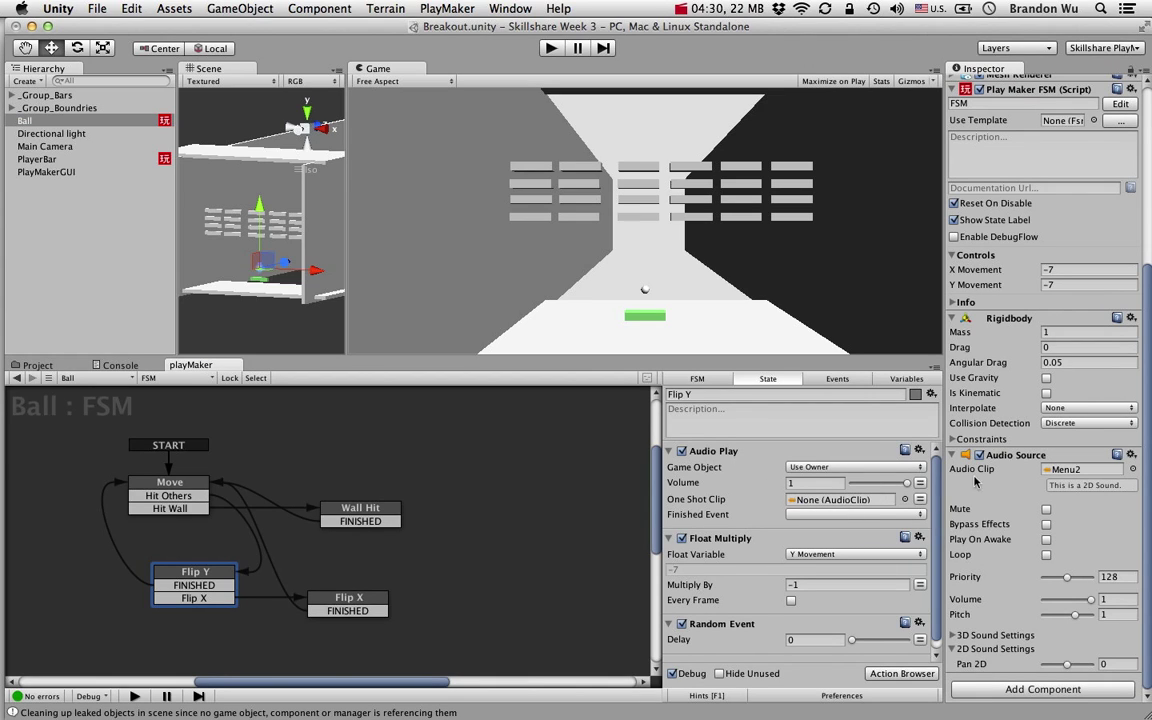
left_click(1133, 470)
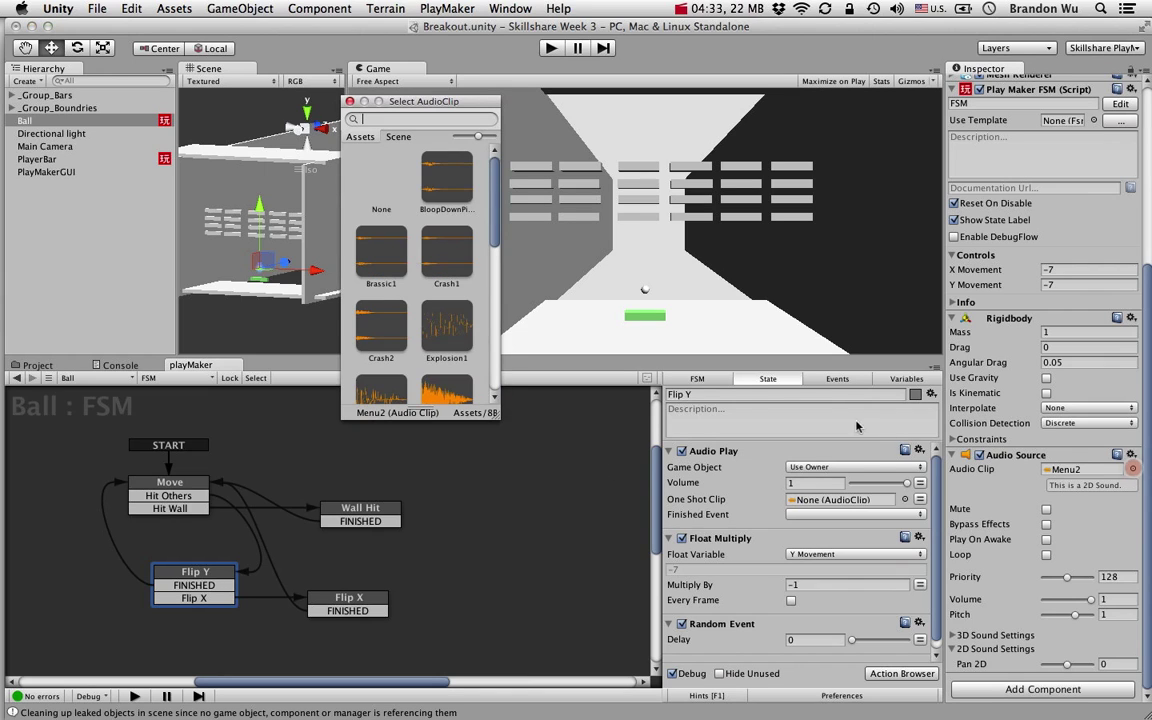
left_click(383, 175)
left_click(351, 102)
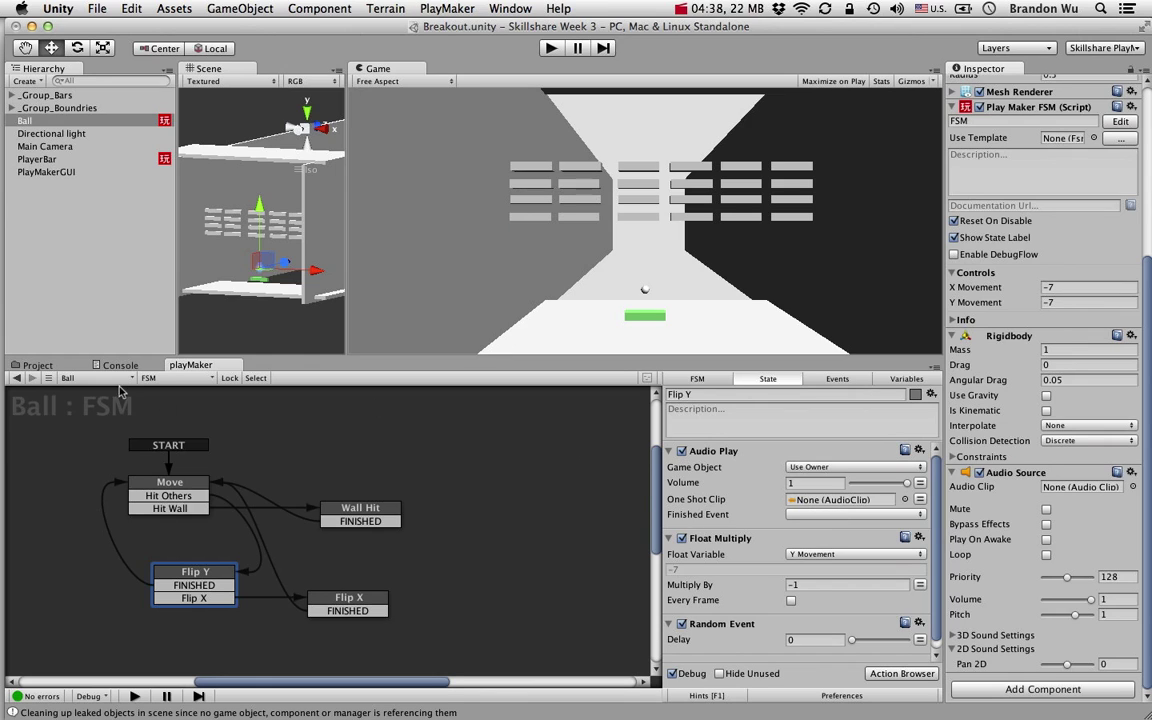
Step: Dock the PlayMaker editor beside the Game view so it shows together with the 8BitSounds folder
left_click_drag(190, 369, 464, 71)
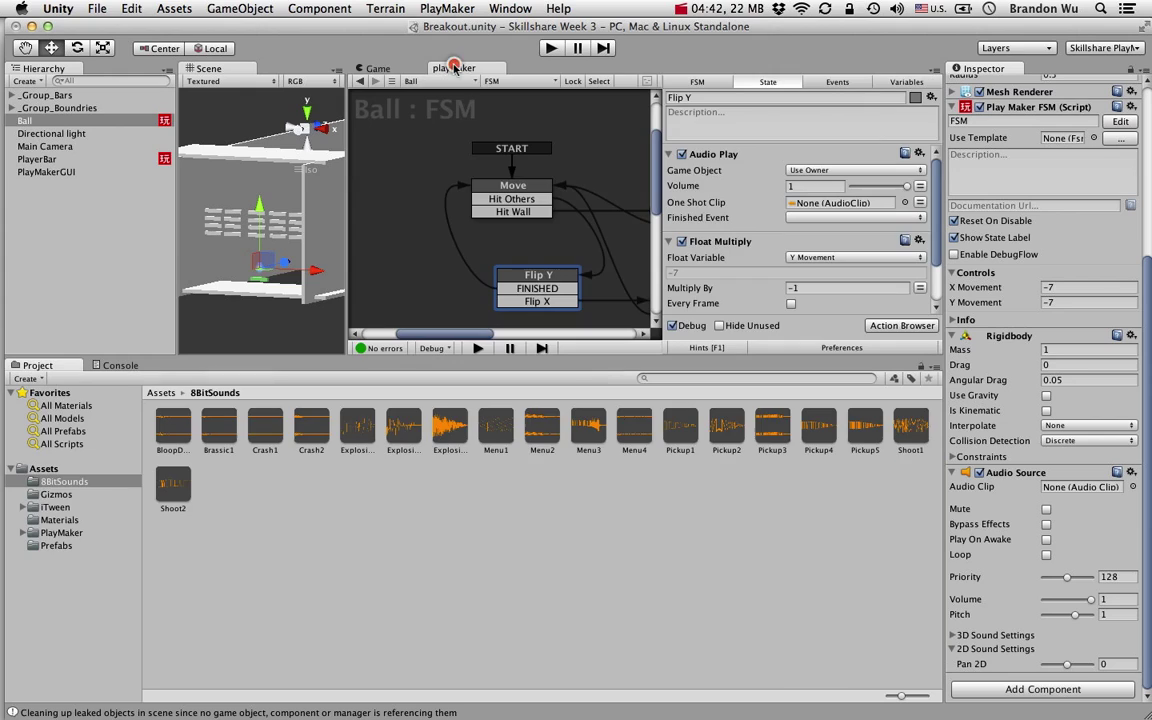
middle_click_drag(572, 213, 461, 192)
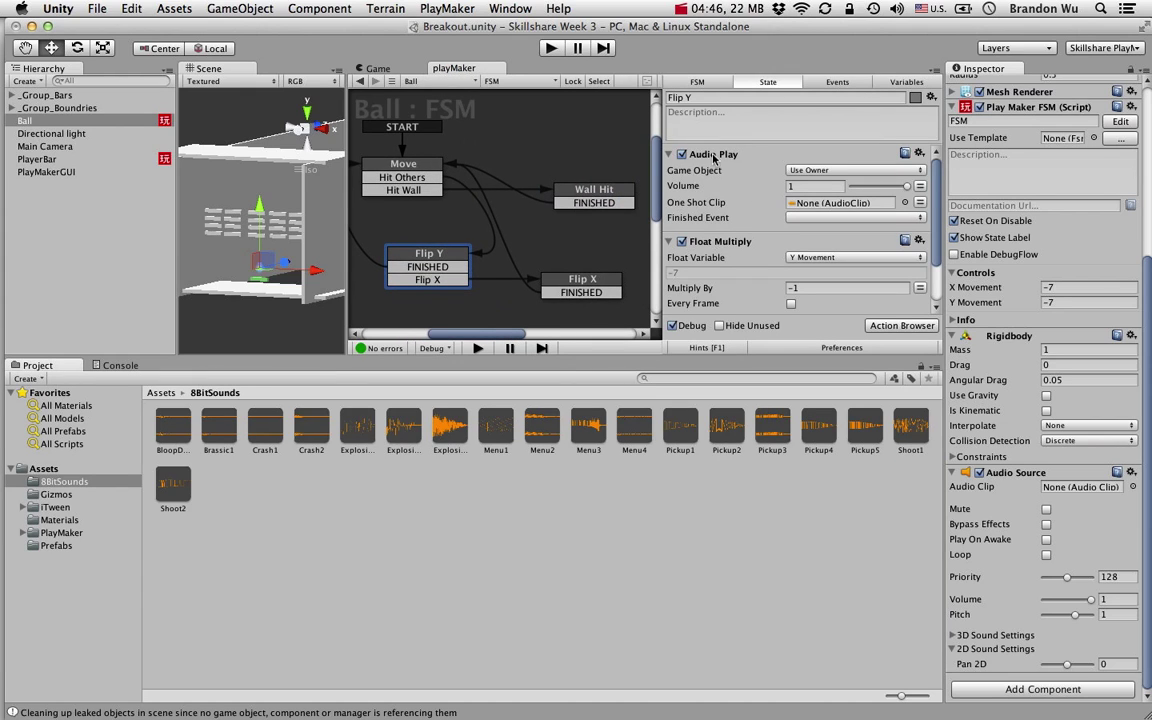
Step: Assign the Menu2 sound as the One Shot Clip of the Audio Play action in the Flip Y state
left_click_drag(736, 356, 736, 487)
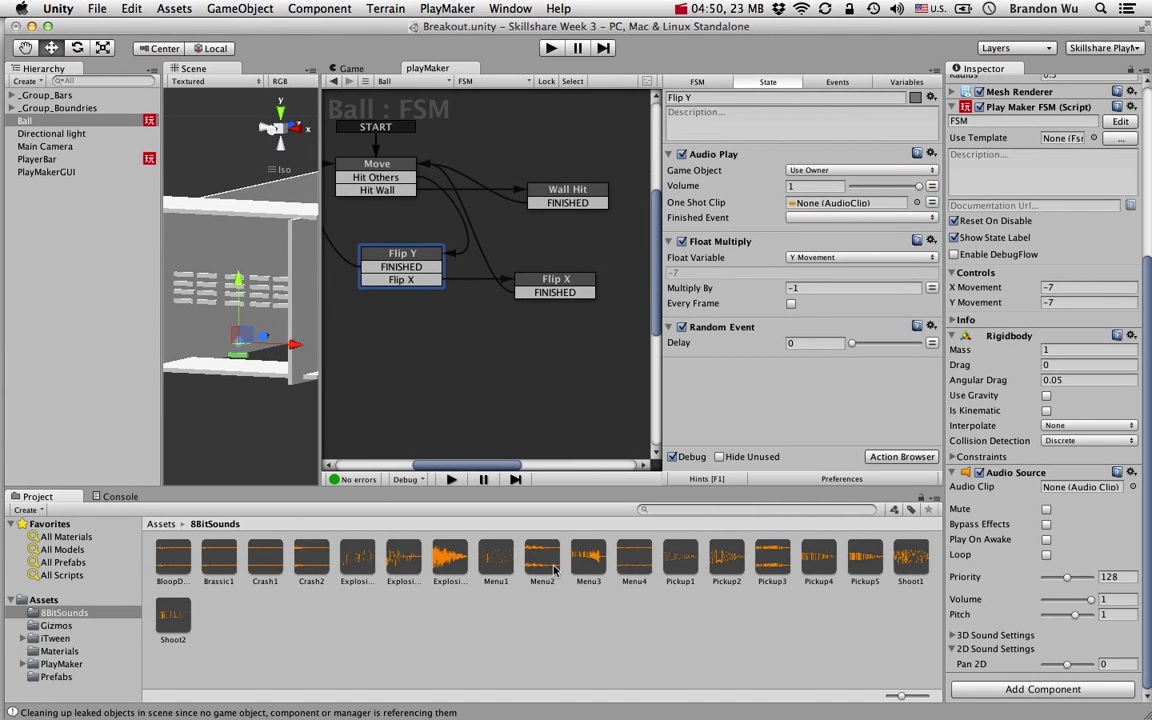
left_click_drag(555, 570, 828, 200)
left_click(820, 204)
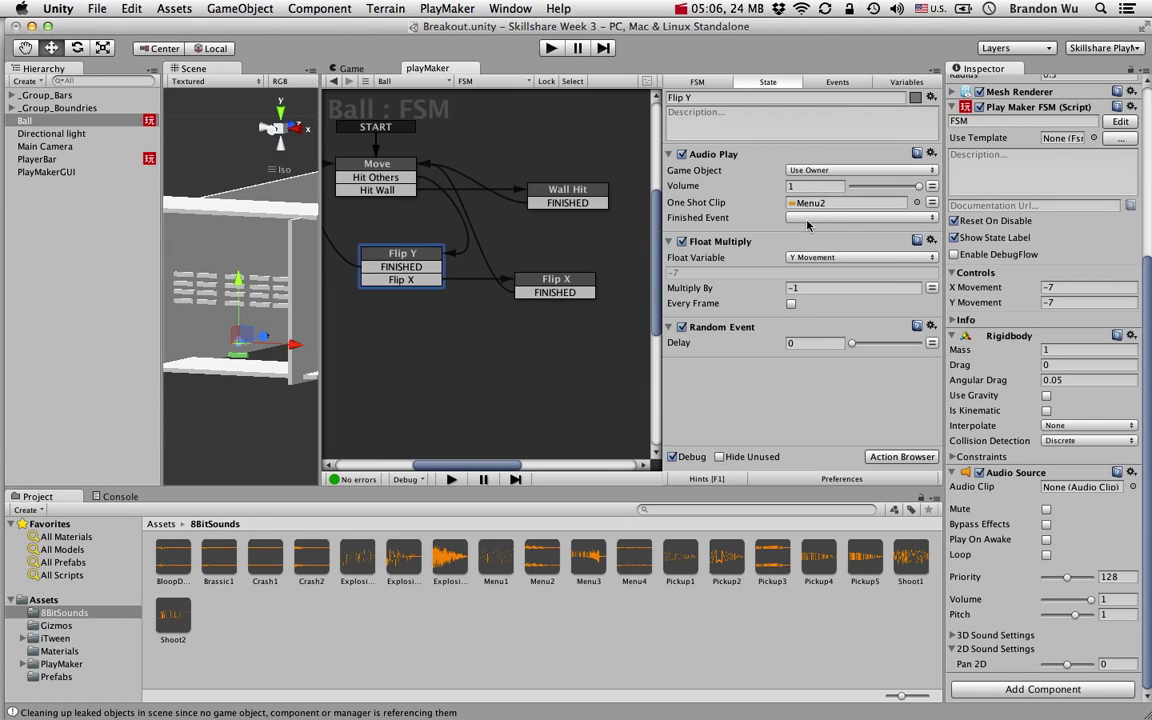
Step: Review the actions of the Flip X and Wall Hit states and the Finished Event options of Flip Y's Audio Play action
left_click(586, 277)
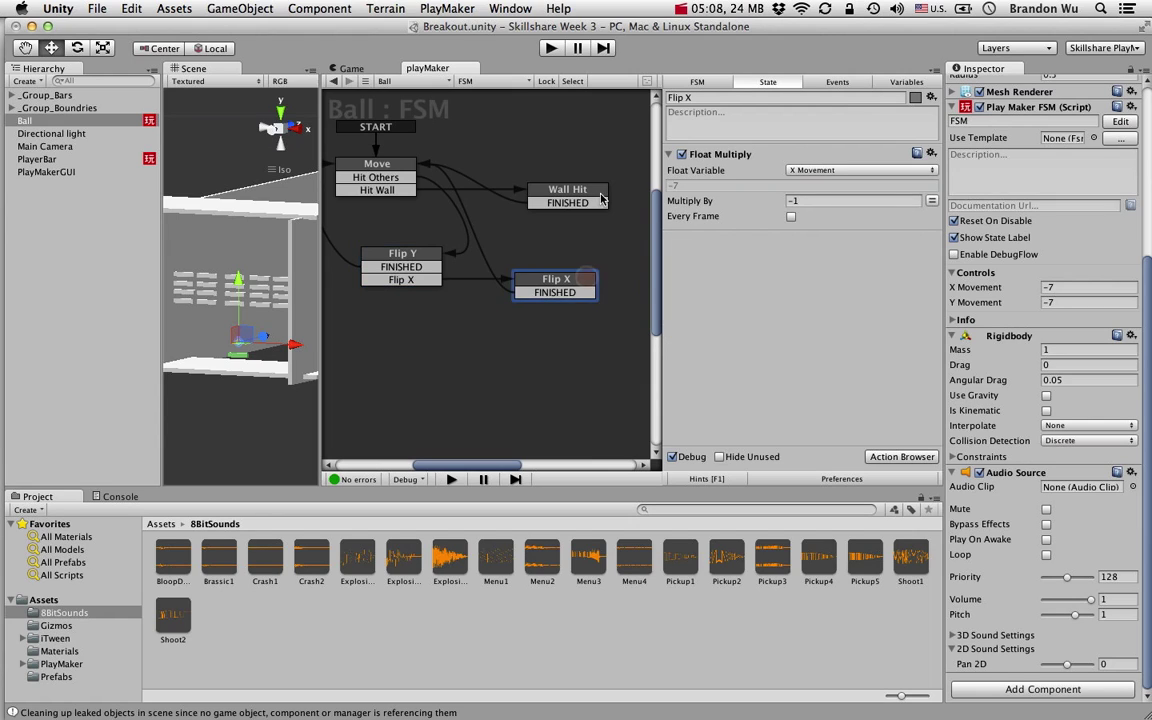
left_click(600, 189)
left_click(421, 260)
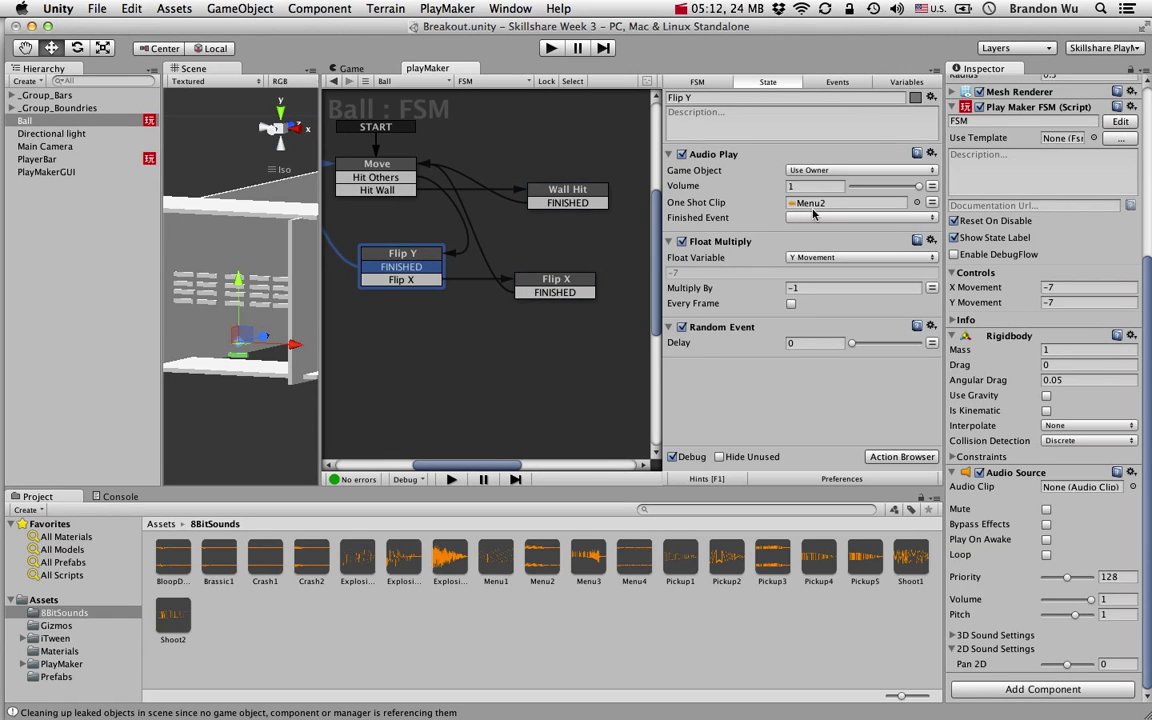
left_click(815, 216)
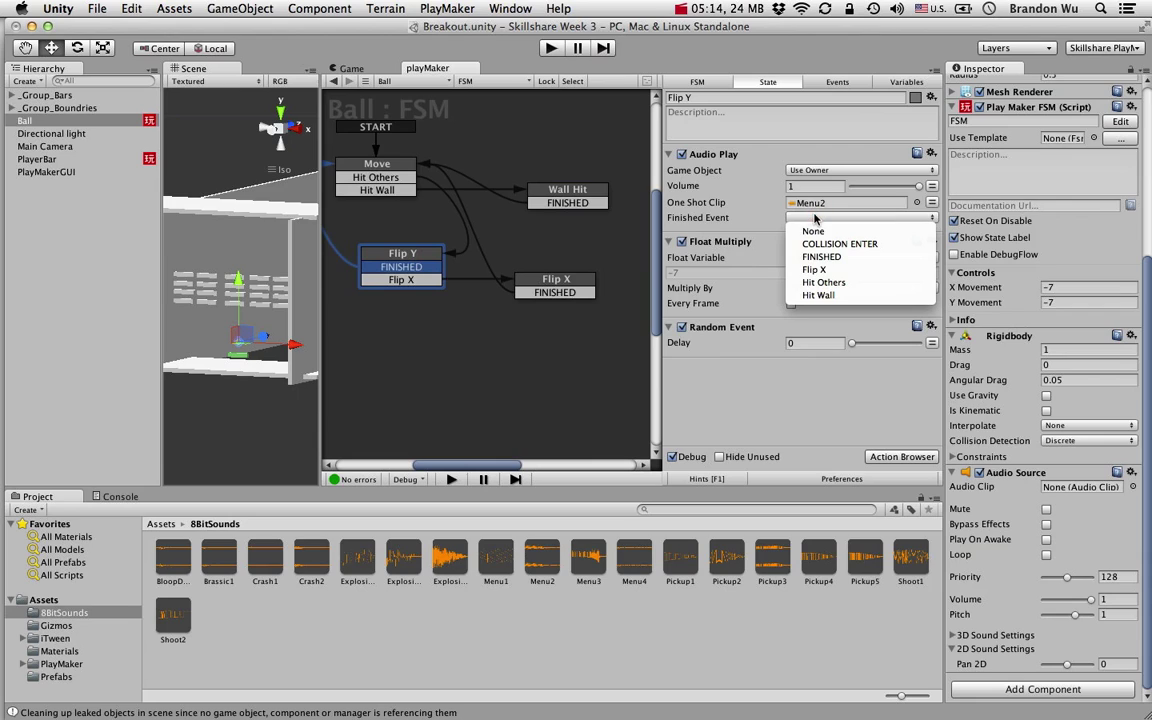
left_click(742, 205)
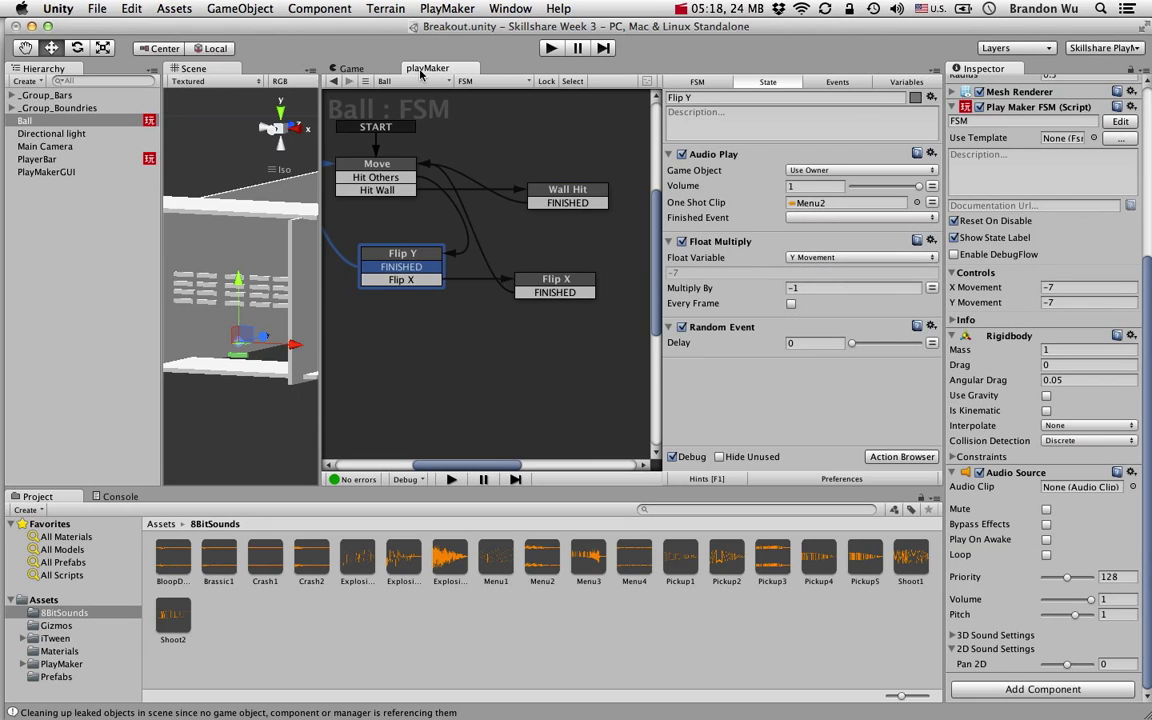
Step: Dock the PlayMaker editor alongside the Project and Console panels so the FSM graph shows below the Game view
left_click_drag(395, 68, 336, 364)
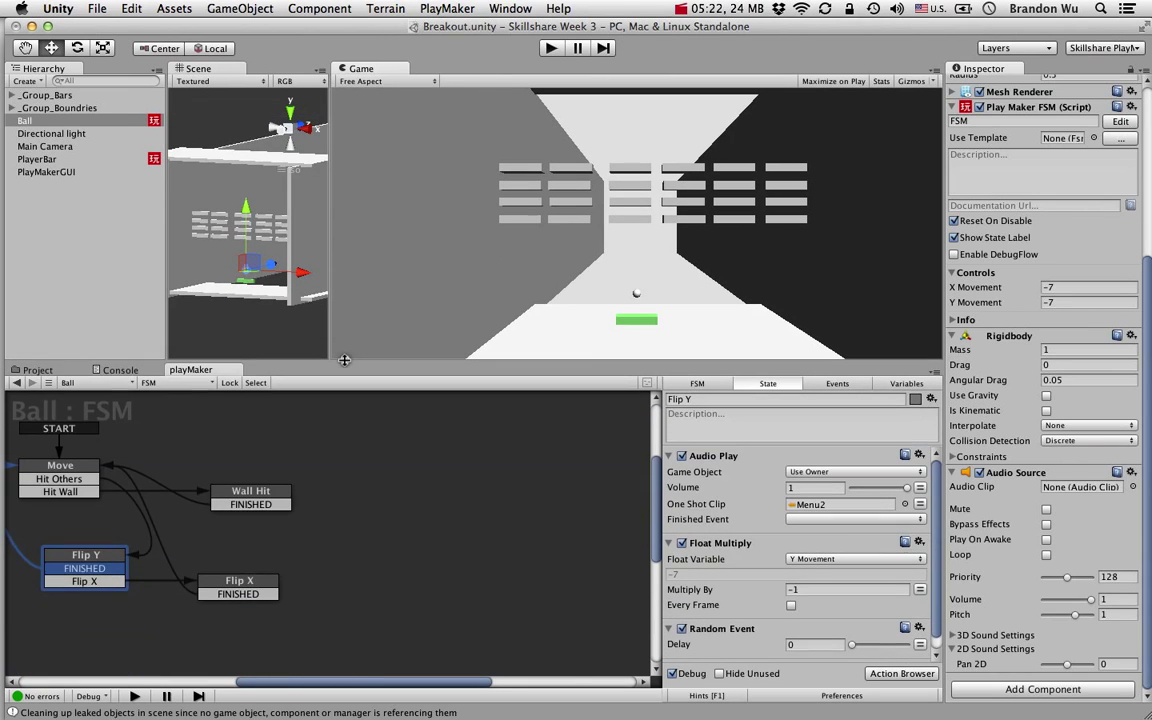
scroll(381, 536, "left", 3)
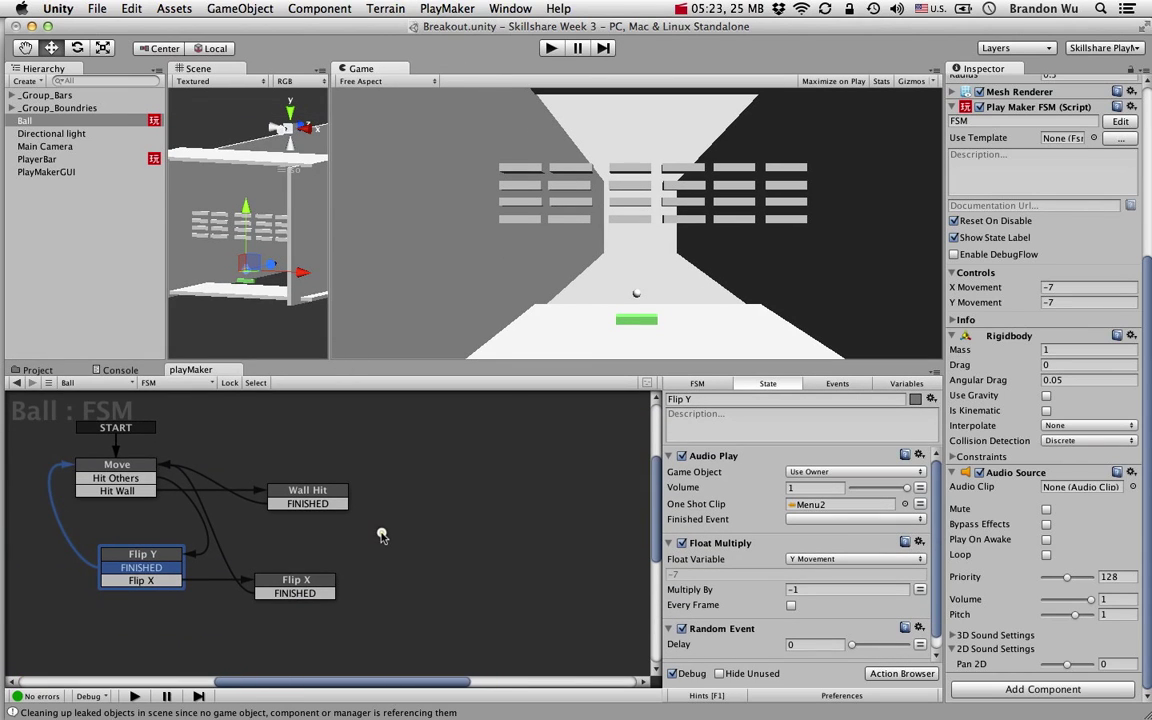
Step: Play-test the game, moving the paddle back and forth to check the Flip Y hit sound, and stop it
left_click(550, 47)
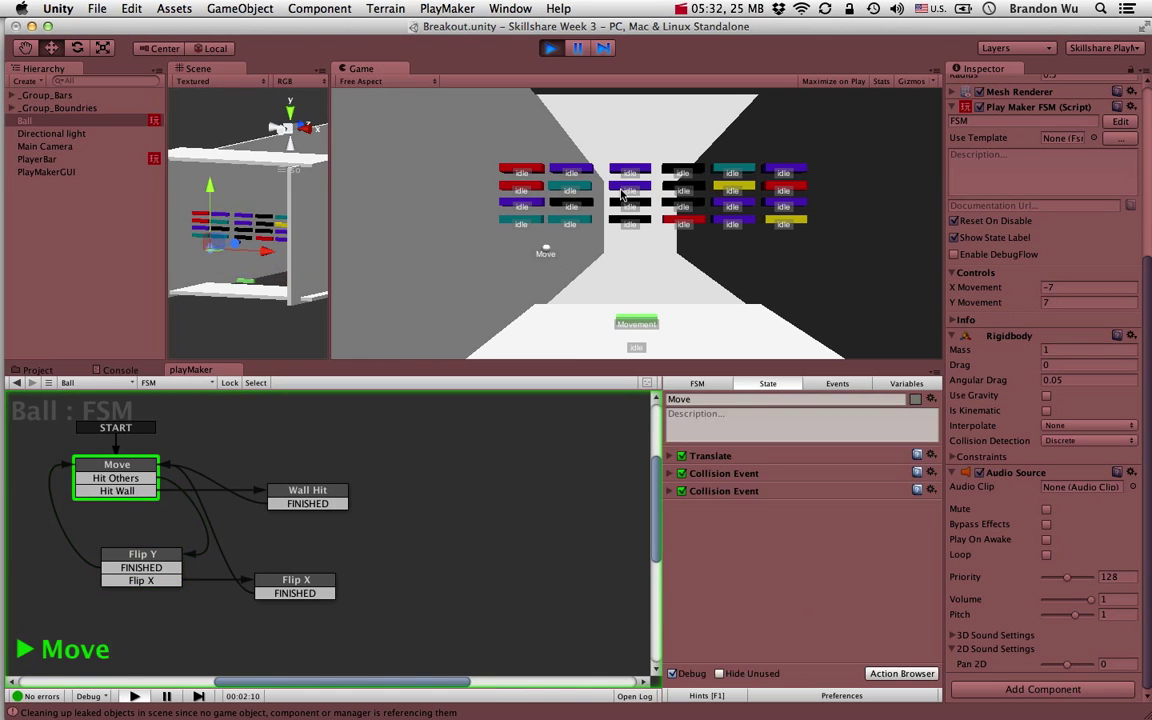
key("Left")
key("Left")
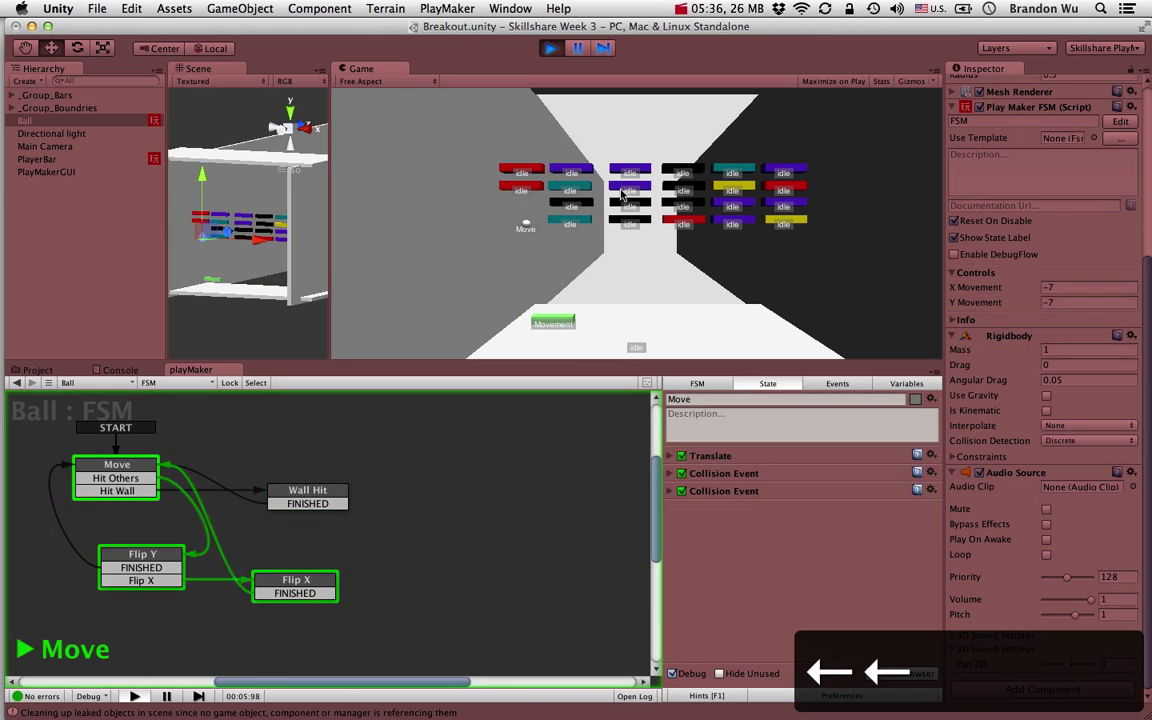
key("Right")
key("Right")
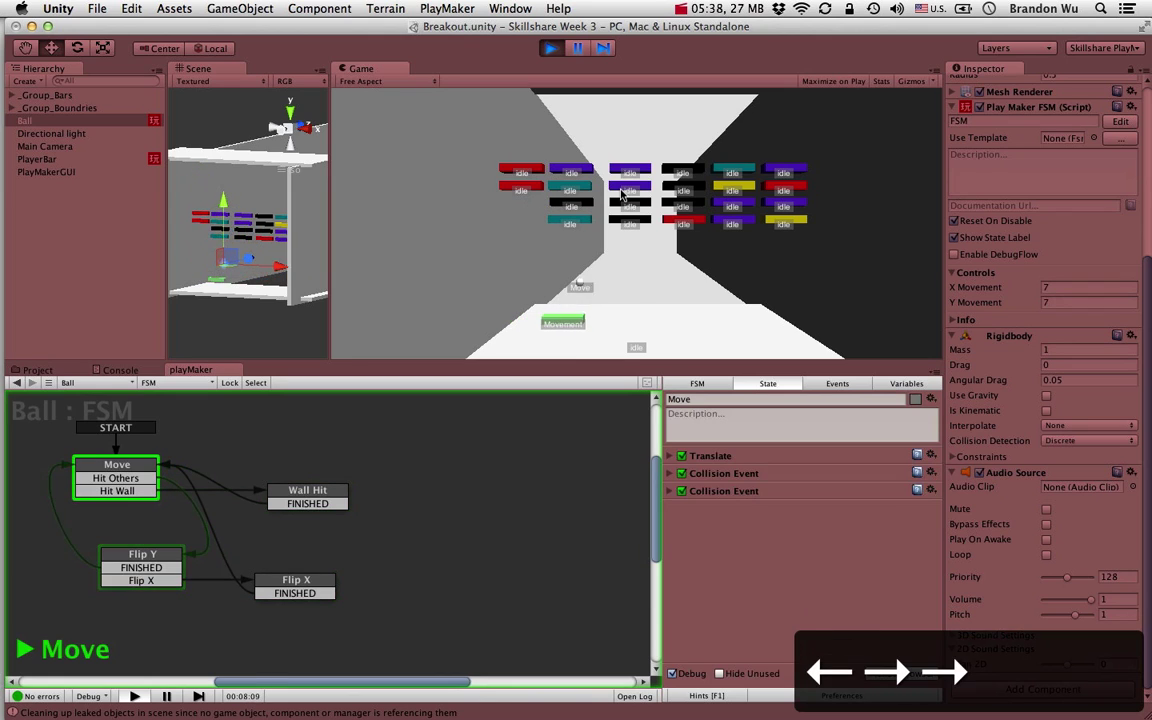
key("Right")
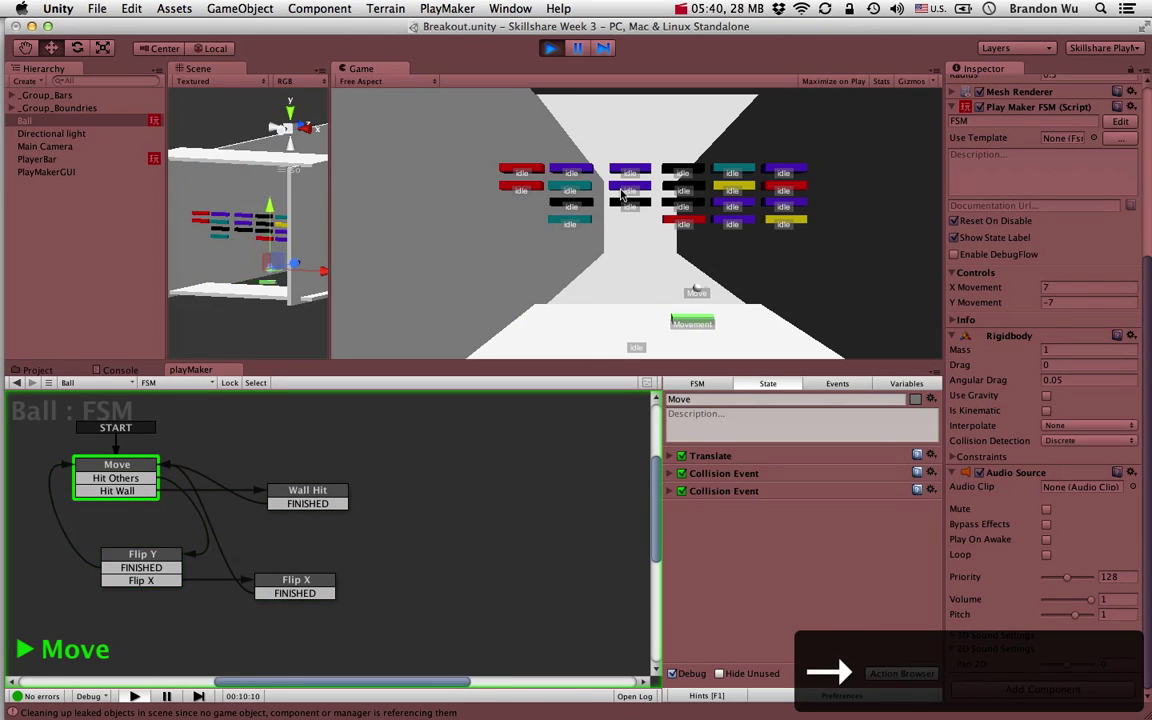
key("Left")
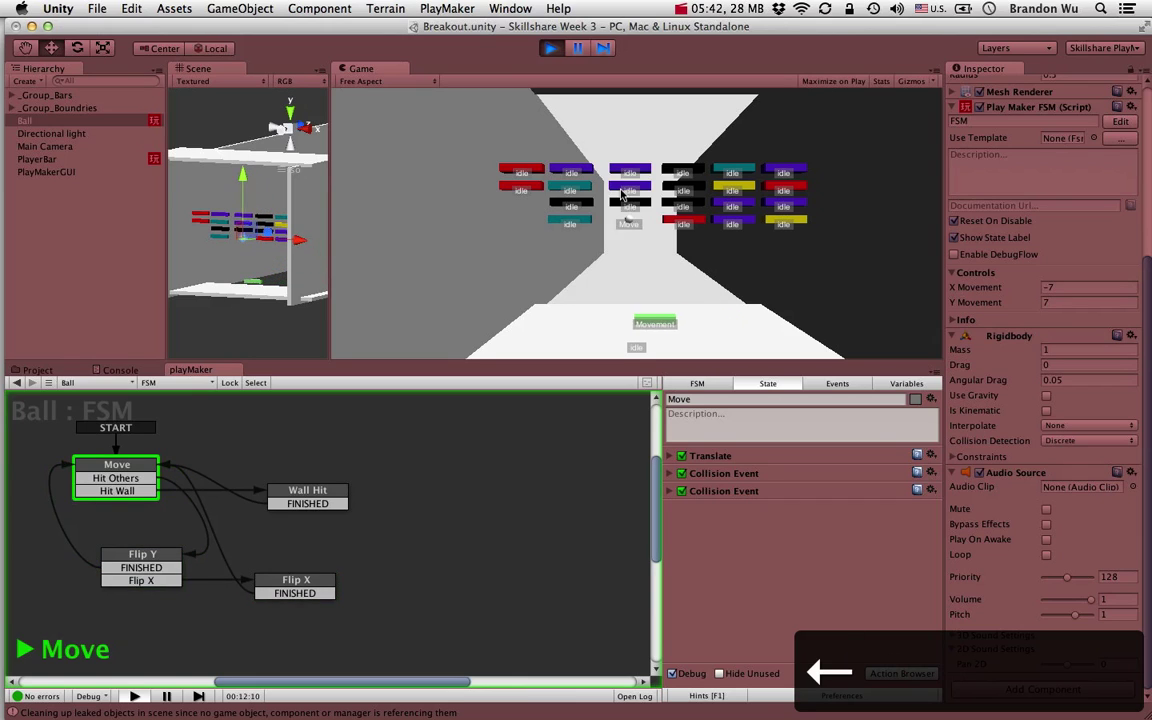
key("Left")
key("Right")
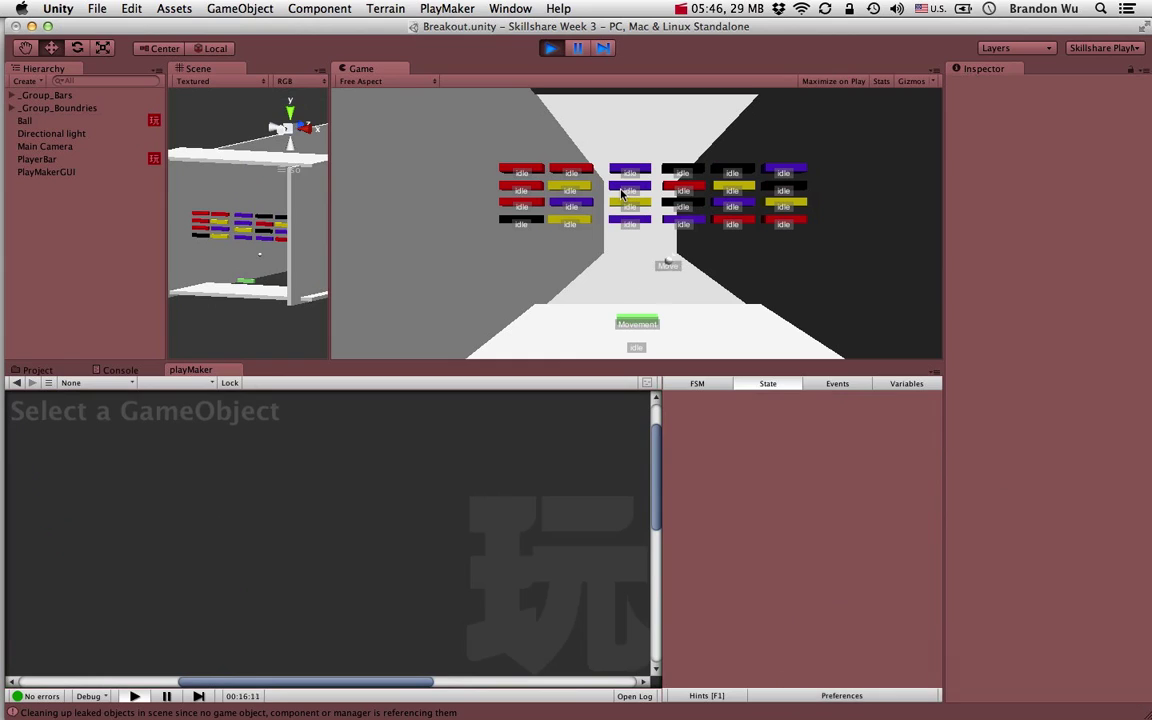
key("super+p")
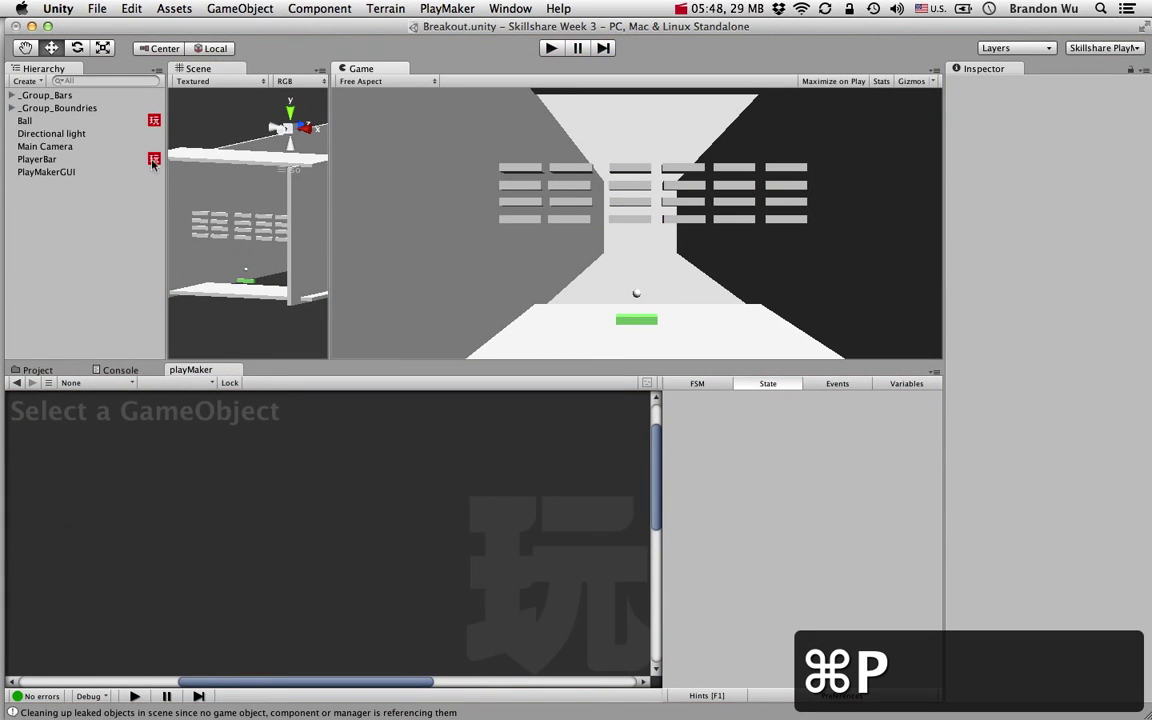
Step: Copy the Audio Play action from the Ball's Flip Y state into Wall Hit, place it above Float Multiply, and save the scene
left_click(76, 119)
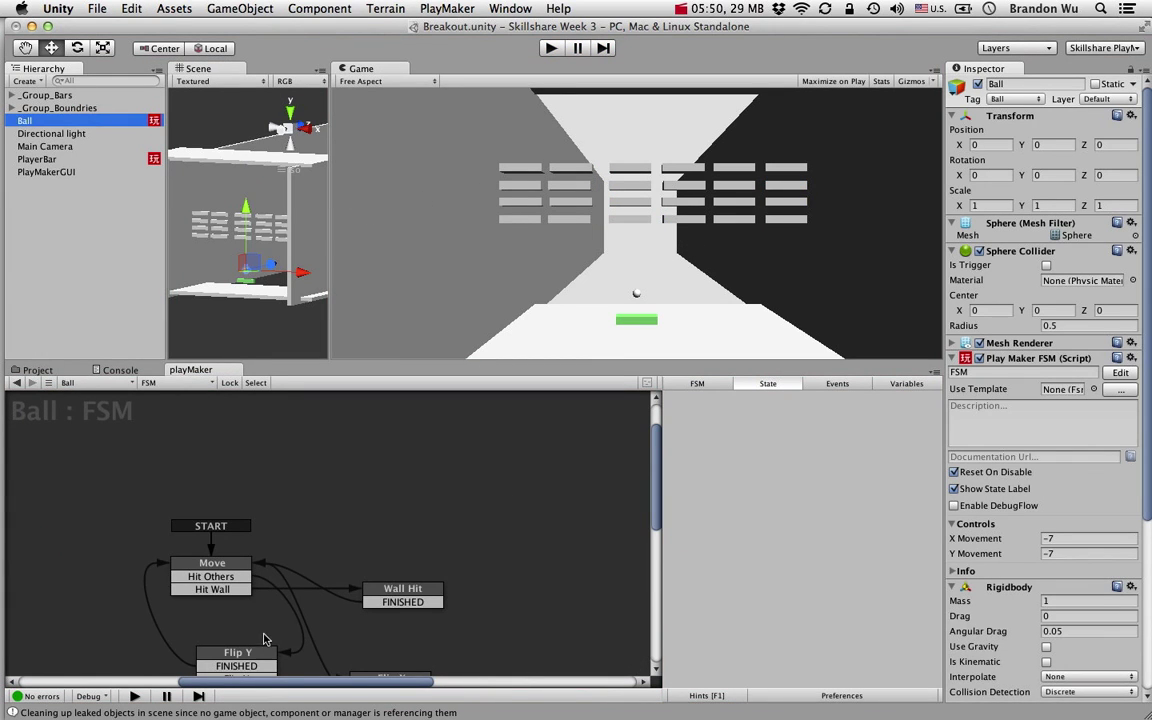
left_click(262, 652)
middle_click_drag(342, 614, 298, 442)
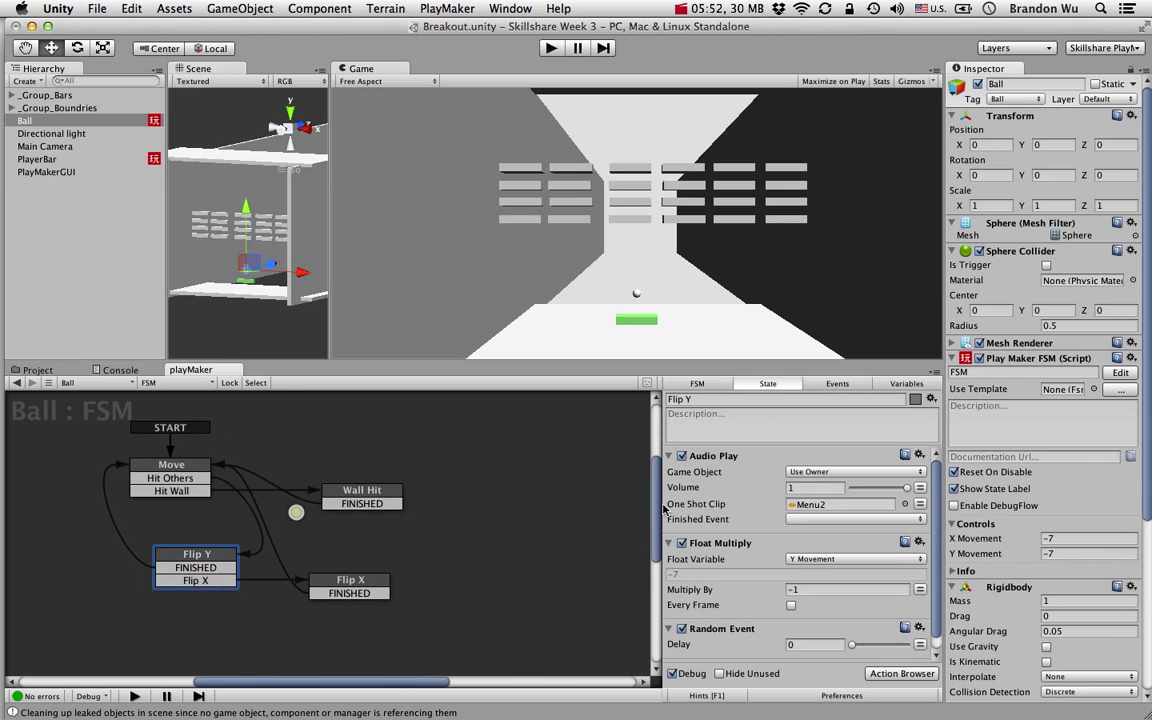
left_click(713, 455)
key("super+c")
left_click(378, 490)
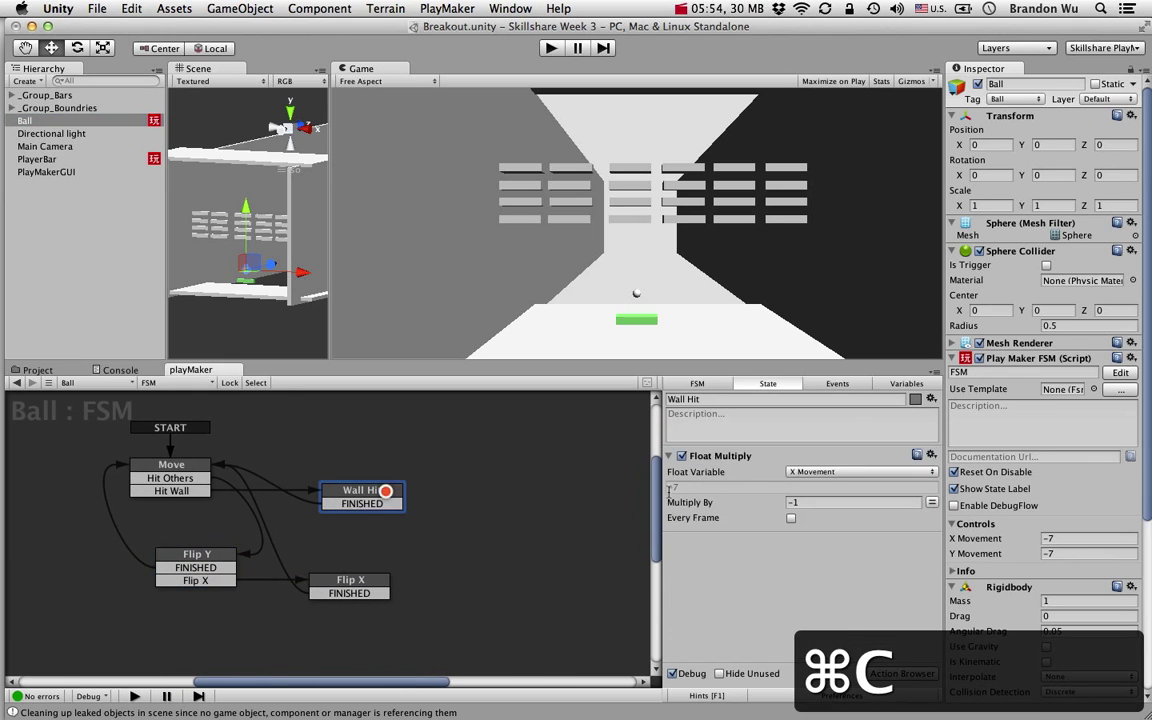
left_click(754, 628)
key("super+v")
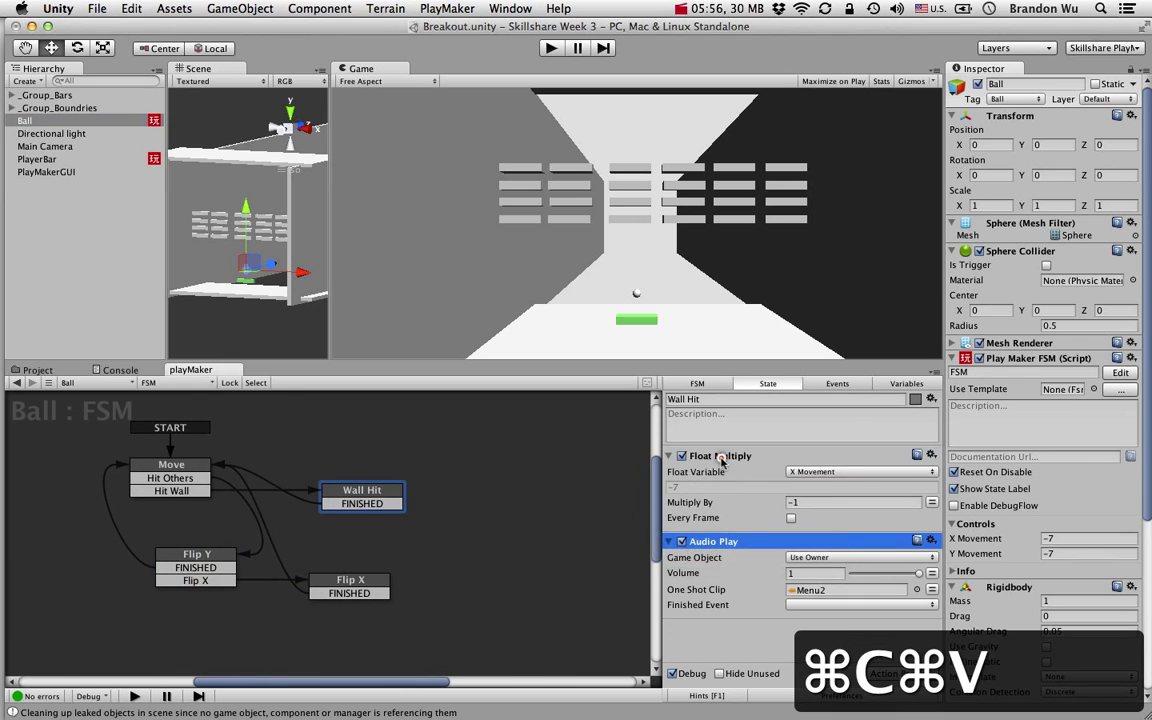
left_click_drag(713, 541, 713, 457)
key("super+s")
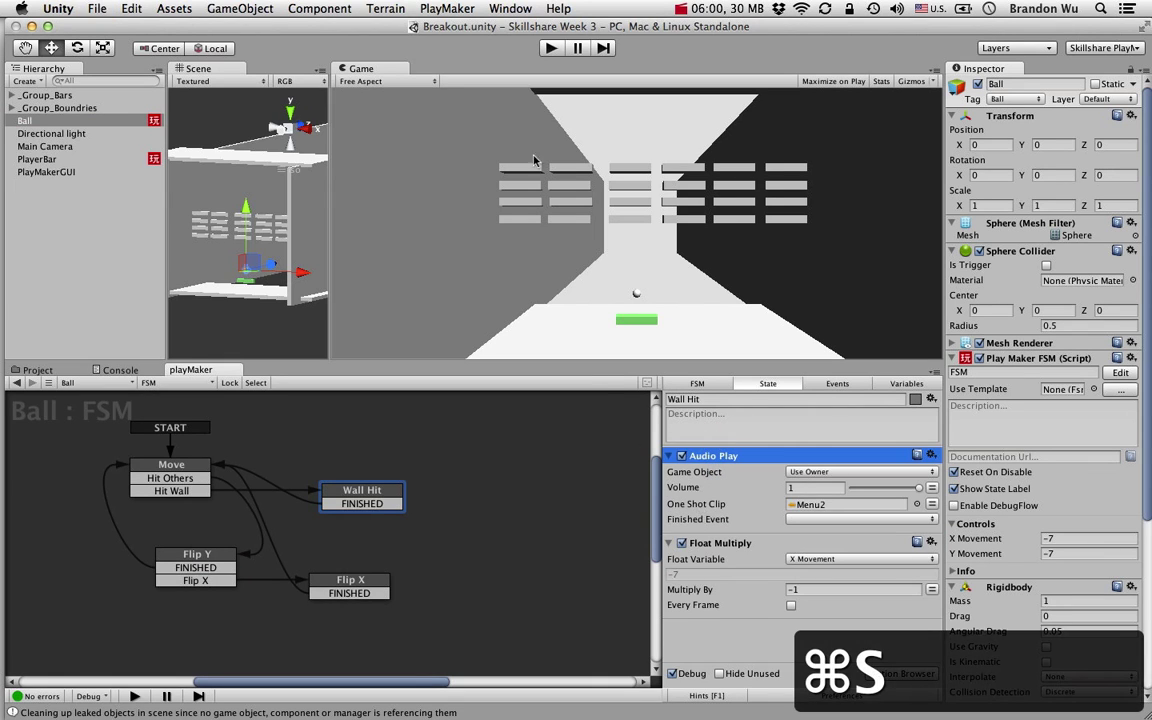
Step: Play-test the game again with the paddle to check the wall hit sound, and stop it
left_click(548, 47)
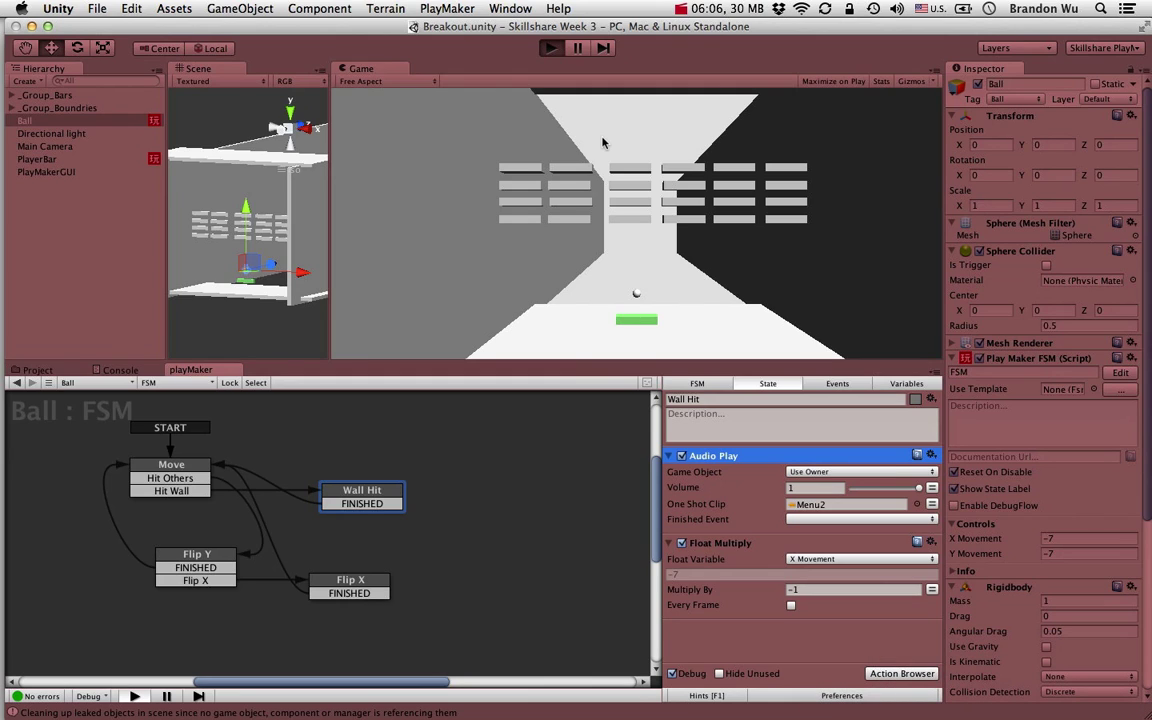
key("Left")
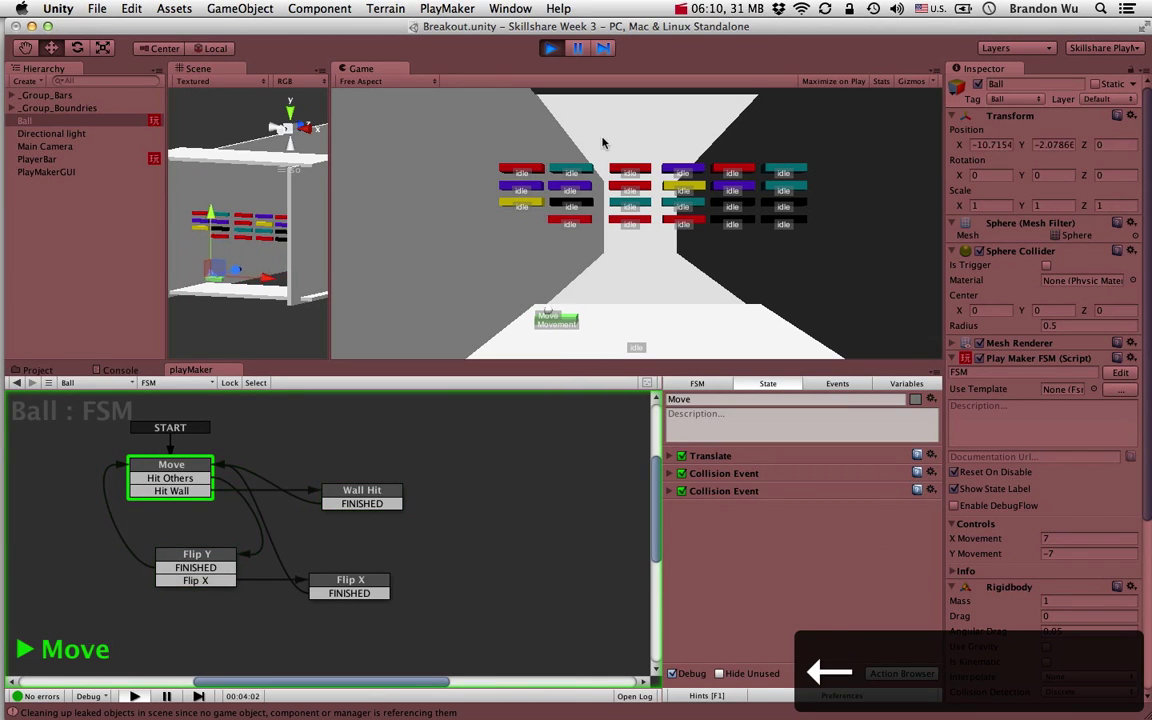
key("Right")
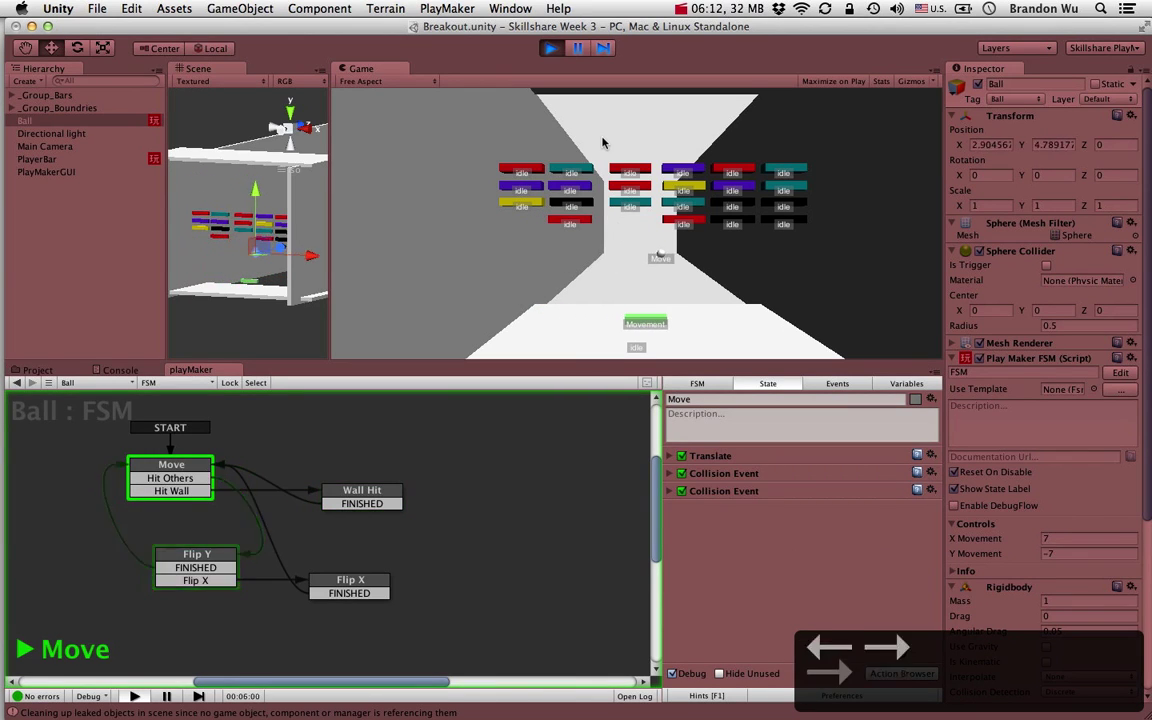
key("Right")
key("super+p")
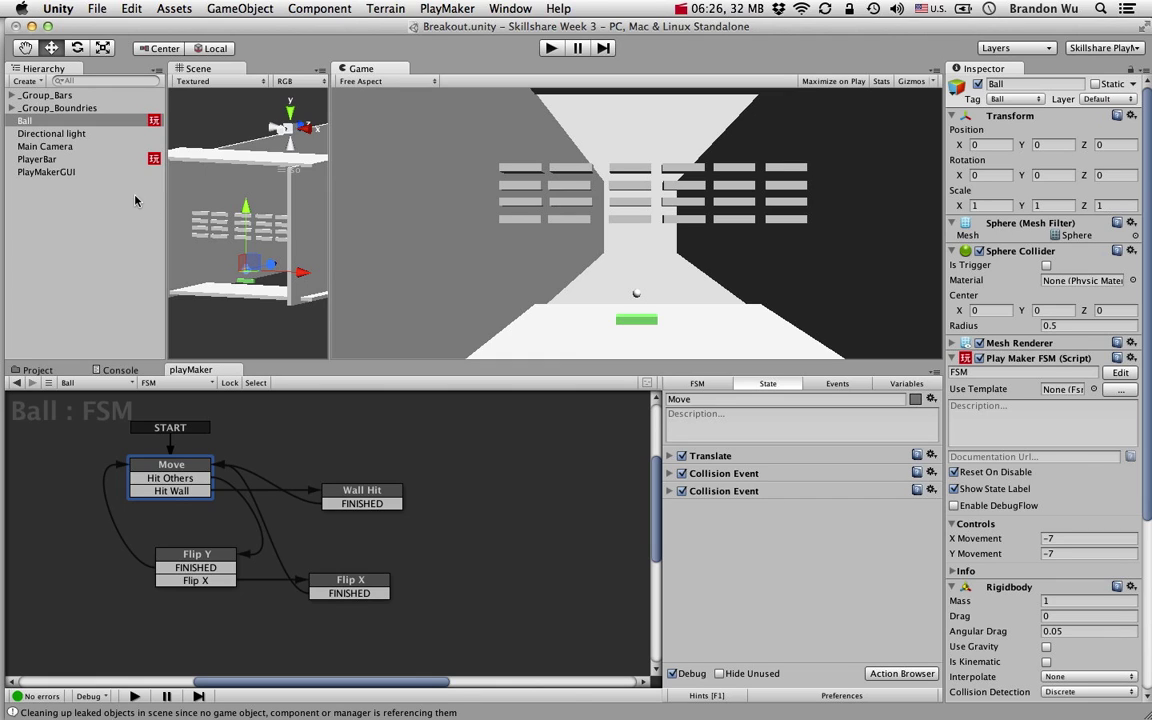
Step: Select the Floor in _Group_Boundries and inspect the idle and Restart Scene states of its FSM
left_click(14, 110)
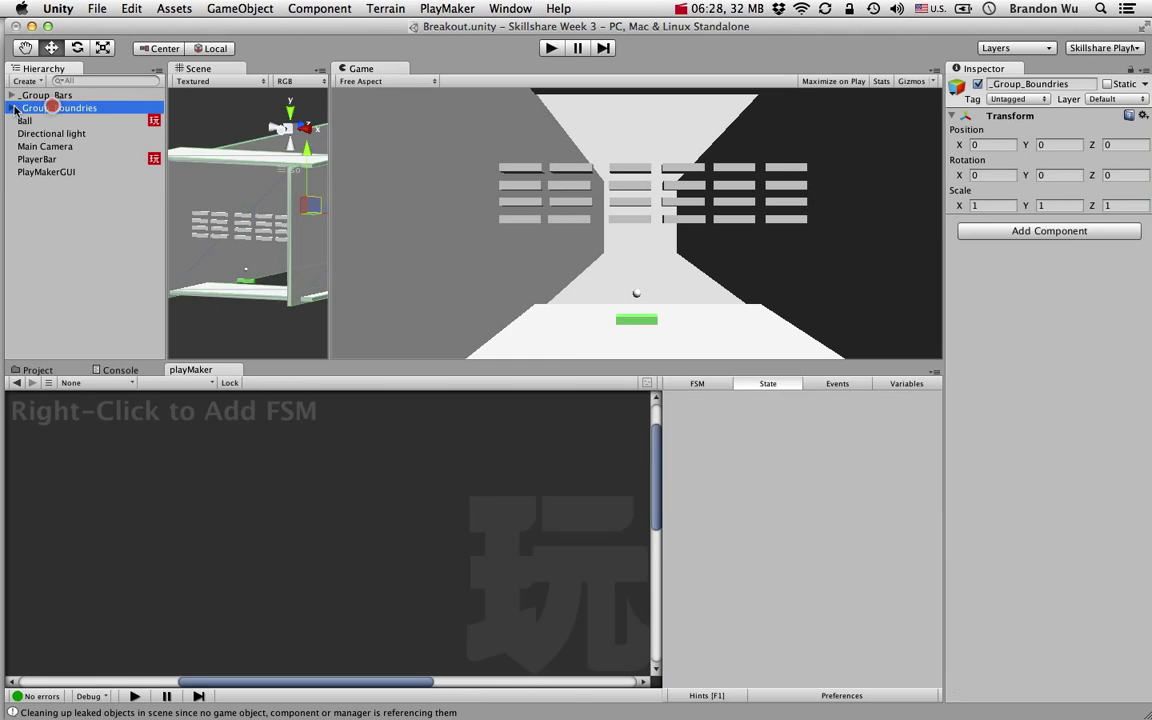
left_click(579, 347)
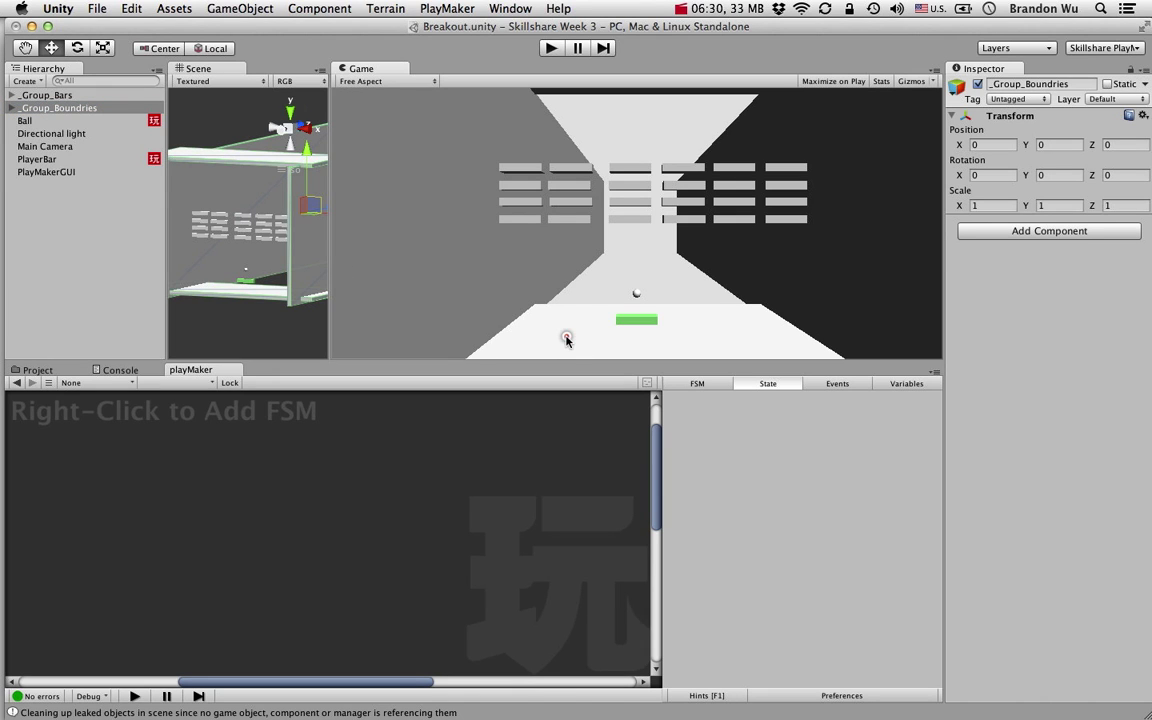
left_click(228, 289)
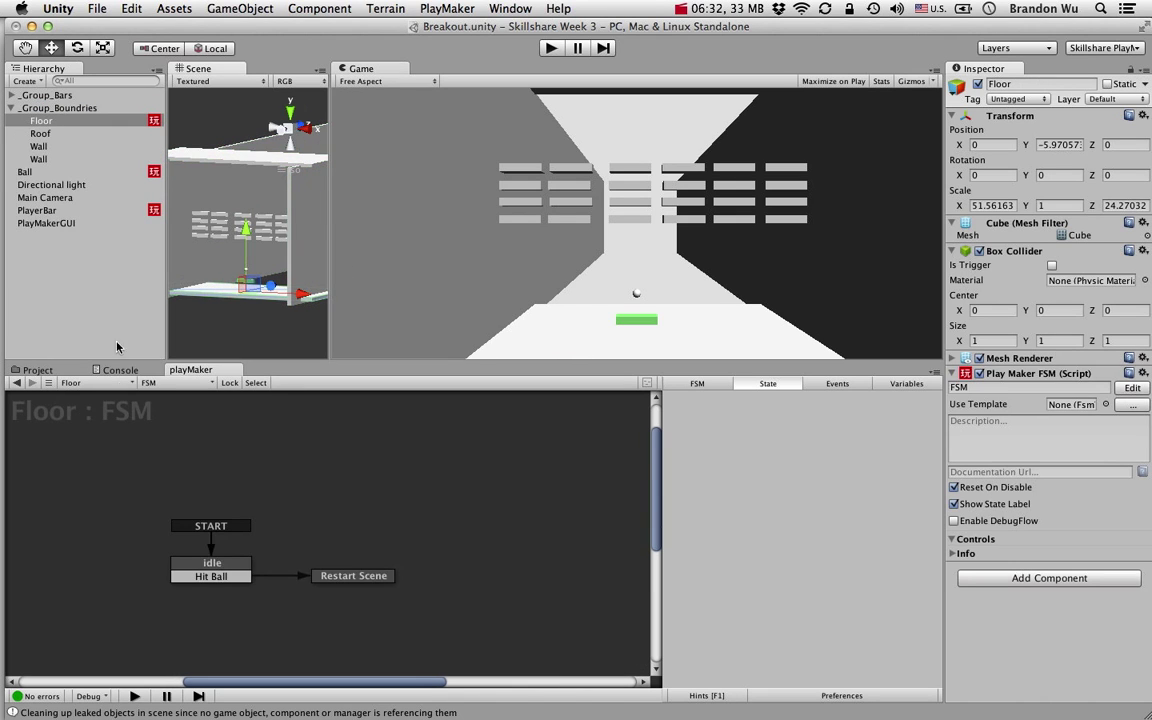
left_click(228, 562)
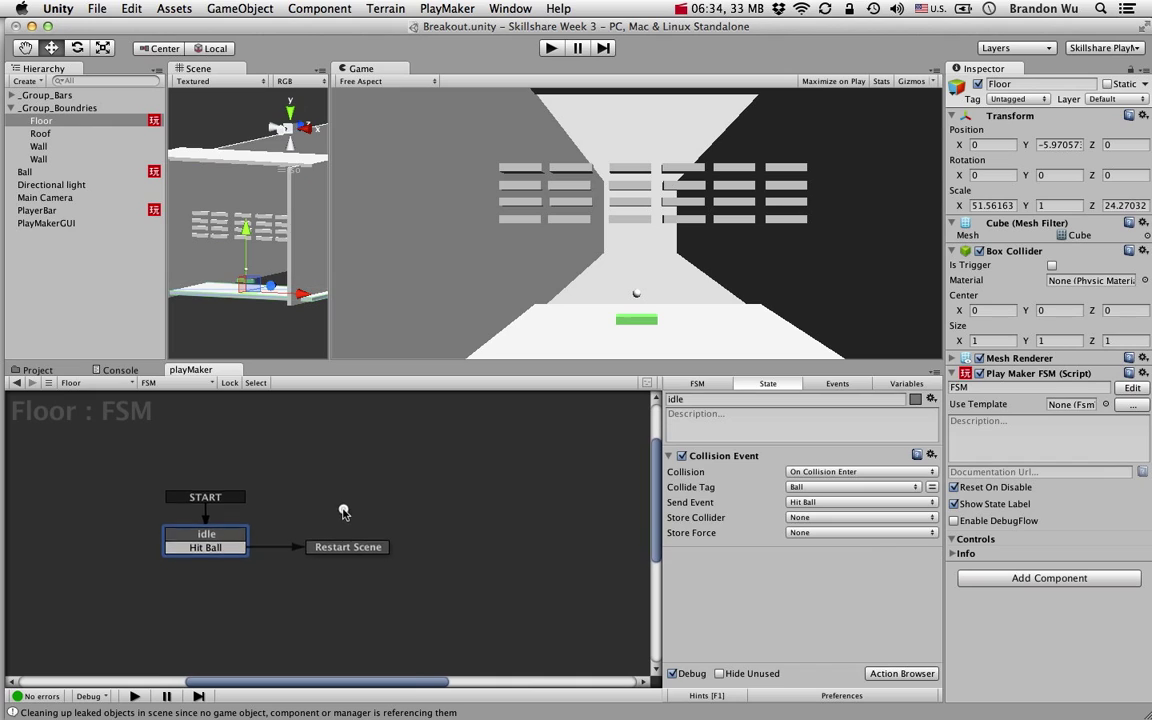
left_click(335, 547)
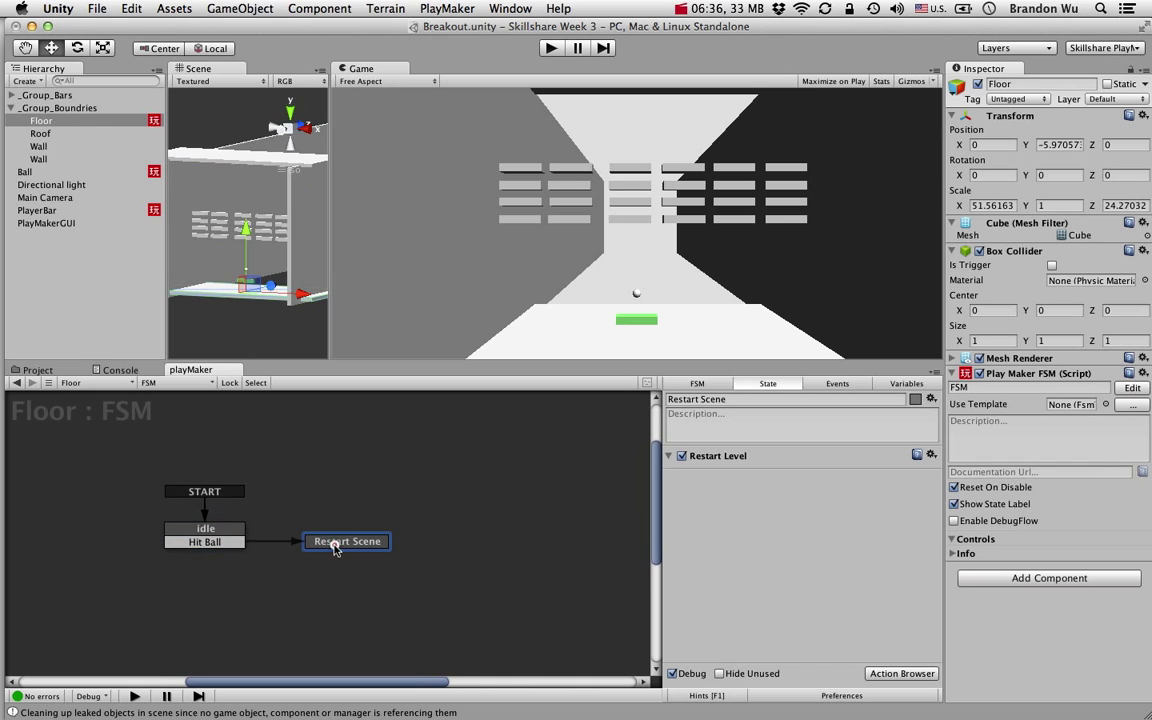
Step: Move the Floor FSM's Restart Scene state aside and add a new state named Play Sound
left_click_drag(335, 547, 317, 588)
right_click(292, 512)
left_click(312, 522)
left_click(714, 401)
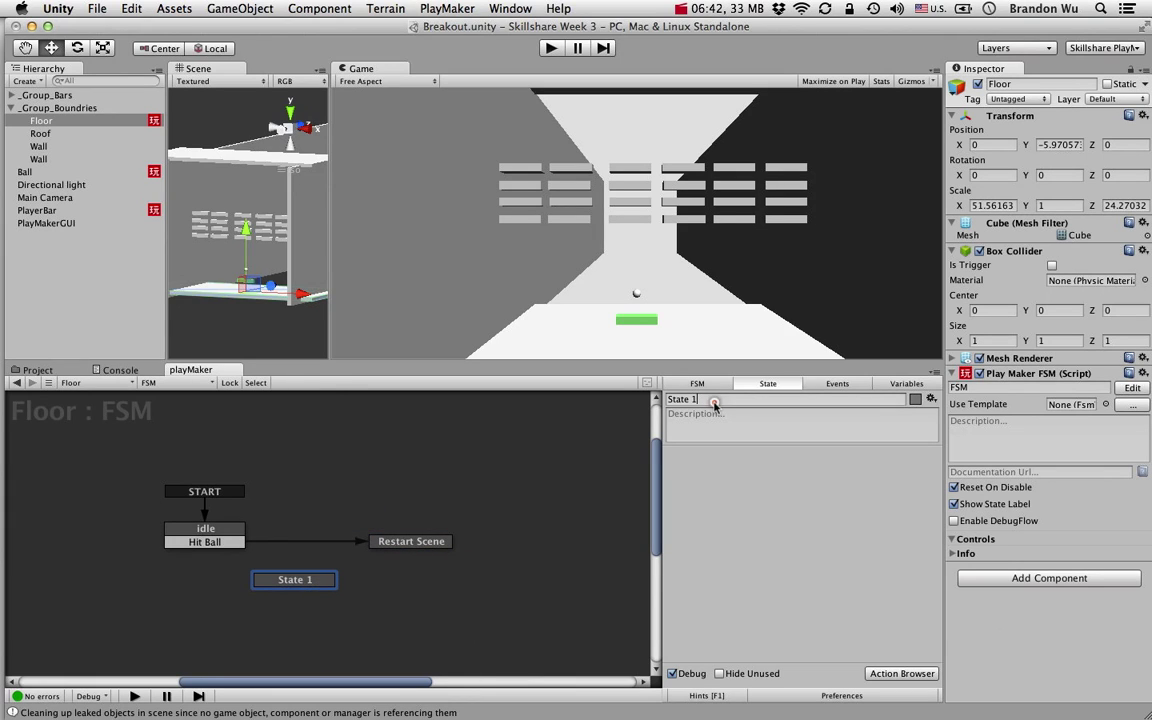
key("super+a")
type("Play S")
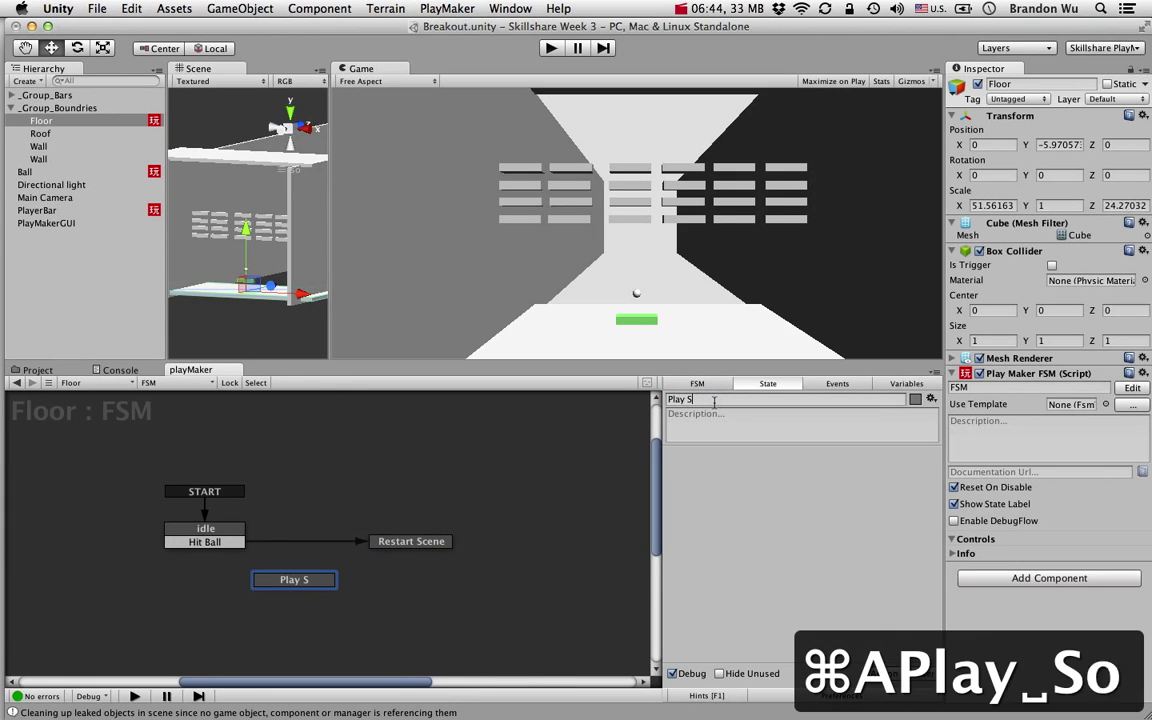
type("ound")
key("Return")
Step: Redirect the Hit Ball transition to Play Sound and arrange that state between idle and Restart Scene
left_click_drag(206, 542, 333, 555)
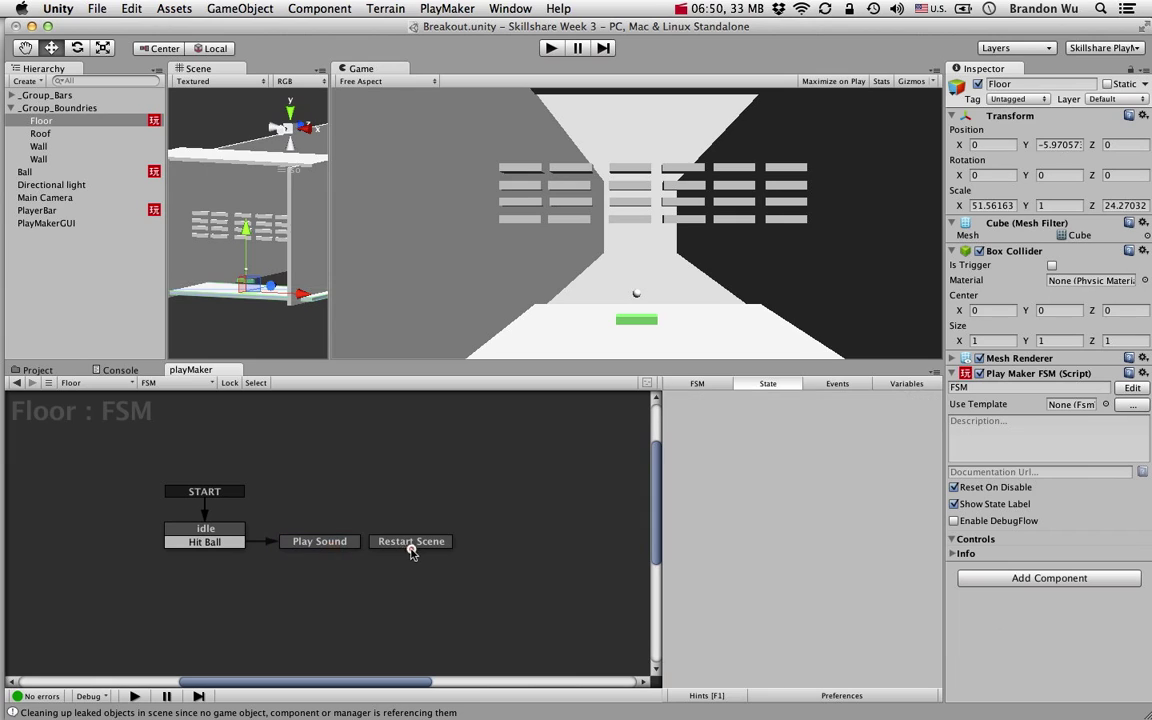
left_click_drag(435, 543, 480, 541)
Step: Add a FINISHED transition to the Floor FSM's Play Sound state and connect it to Restart Scene
left_click(325, 541)
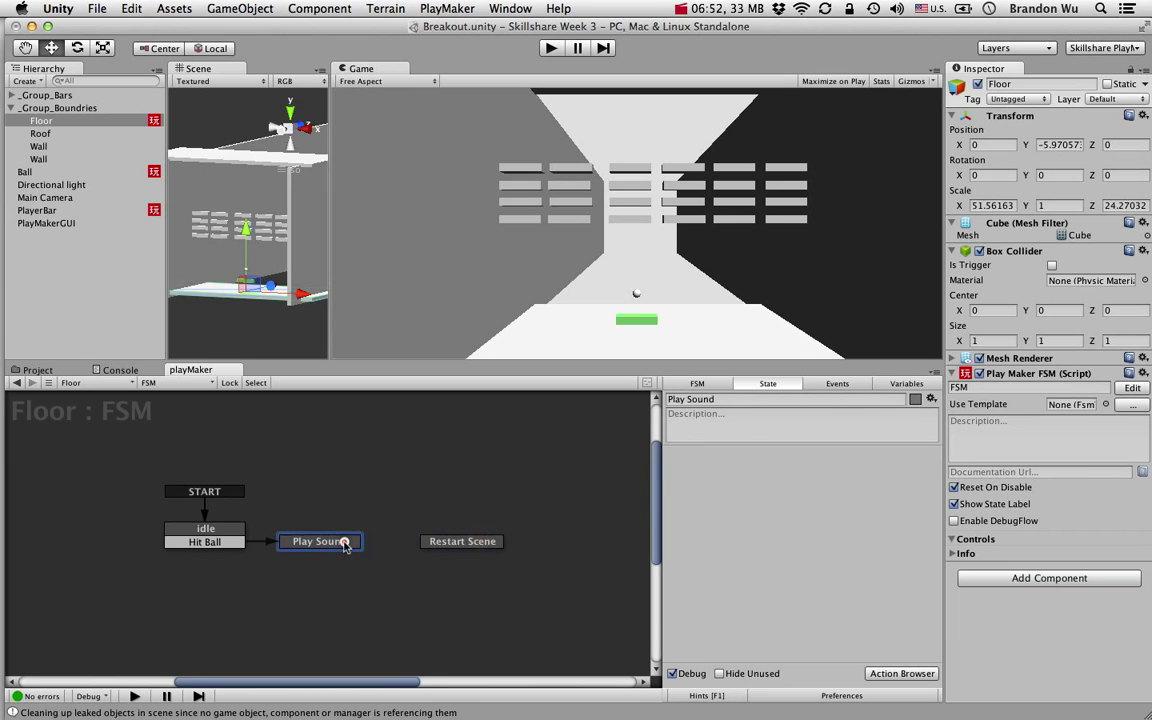
left_click(837, 383)
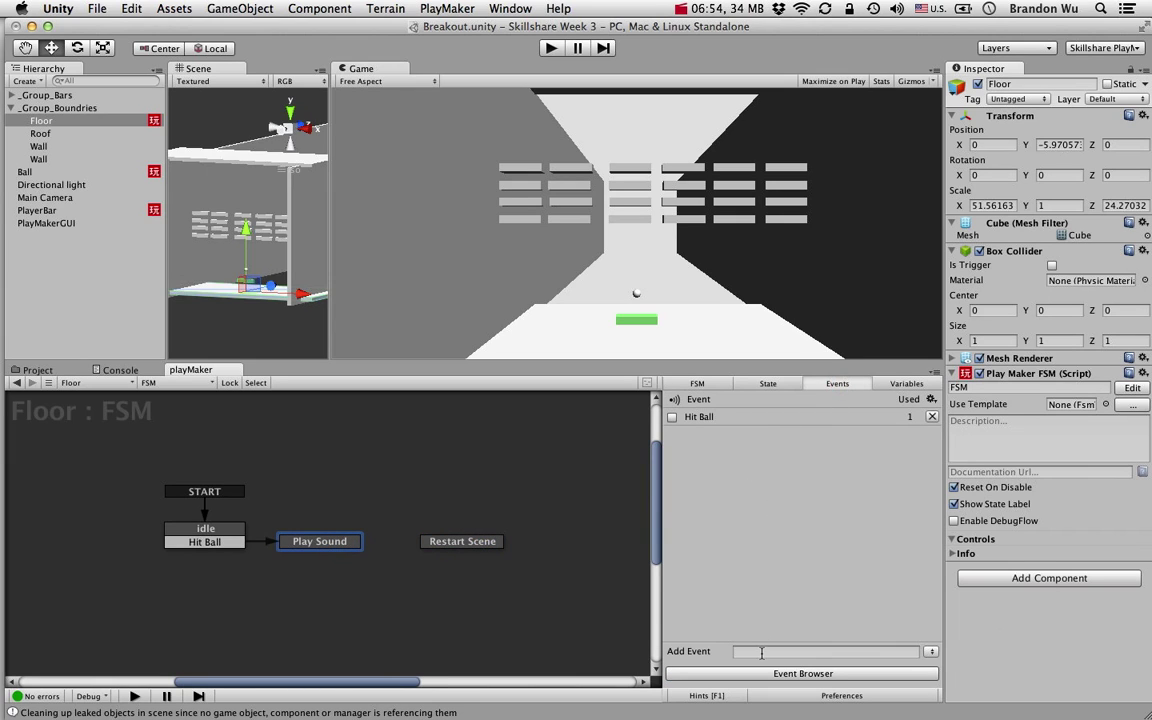
left_click(781, 383)
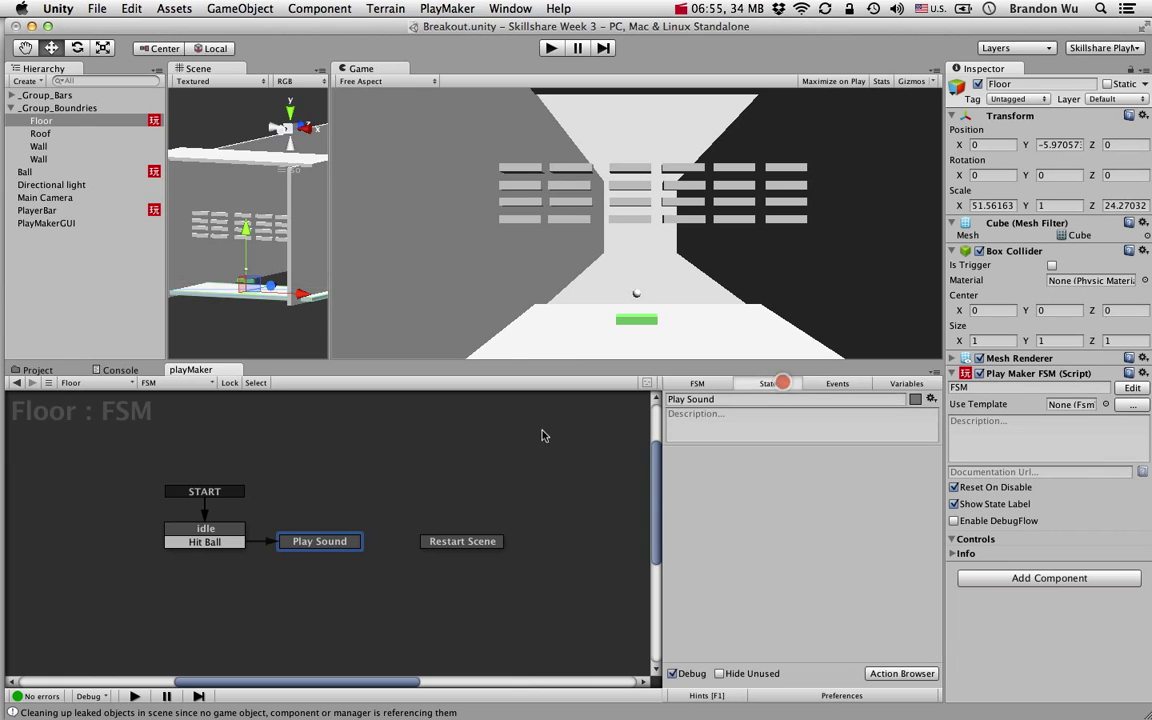
right_click(343, 542)
mouse_move(400, 548)
left_click(583, 564)
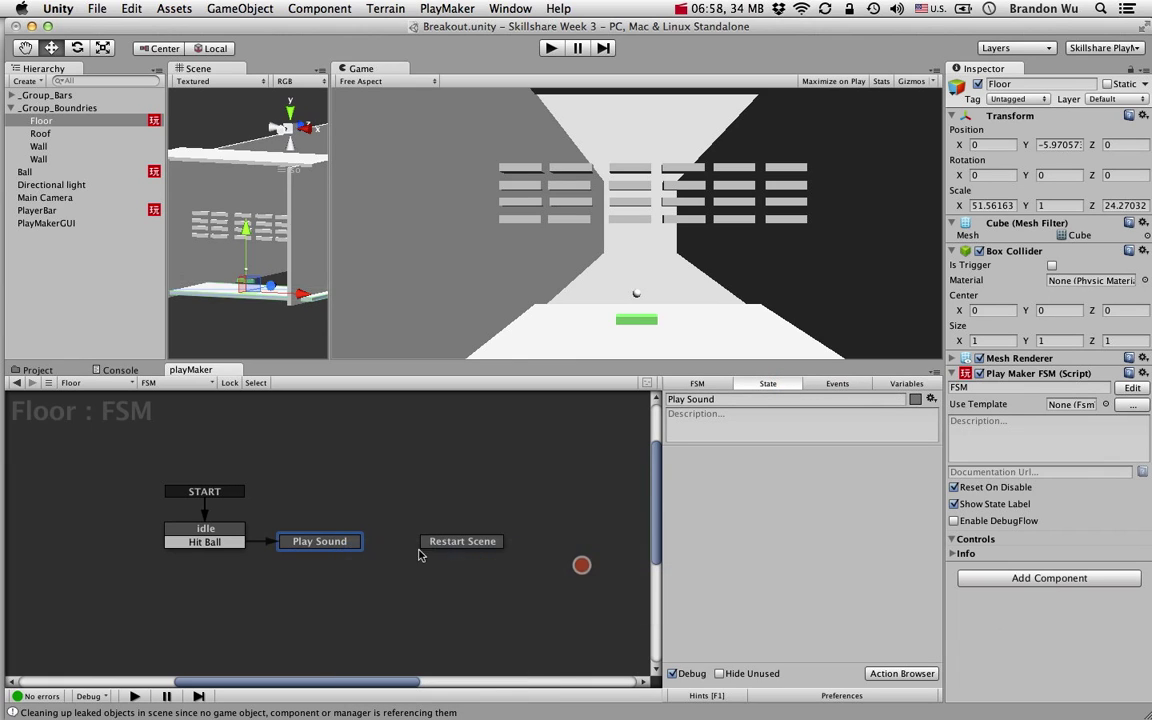
left_click_drag(320, 555, 452, 548)
left_click(452, 545)
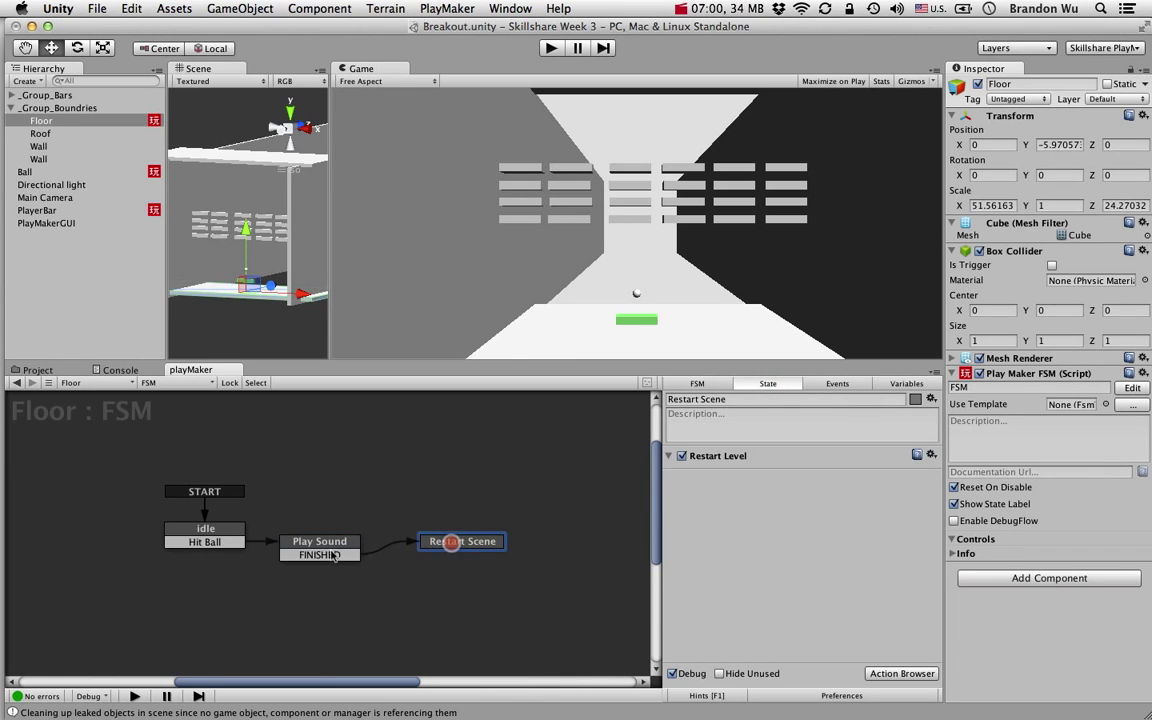
left_click(316, 552)
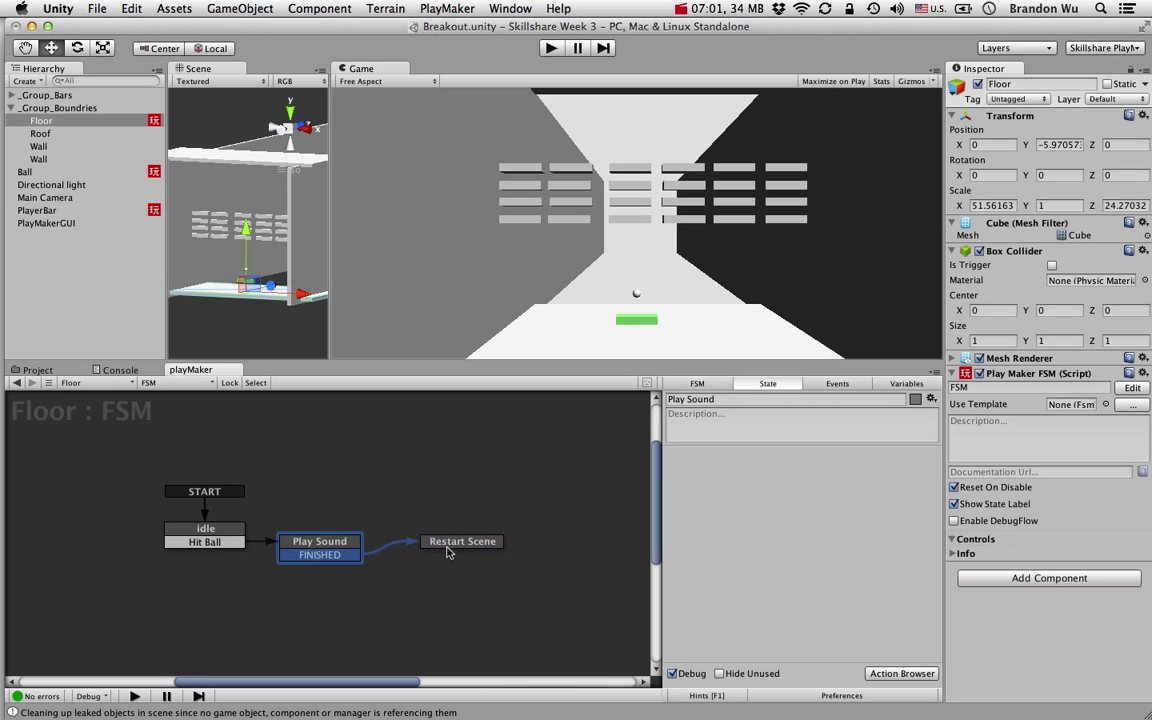
left_click(452, 545)
Step: Add an Audio Play action with its required Audio Source to the Play Sound state, and disable the source's Play On Awake
left_click(316, 543)
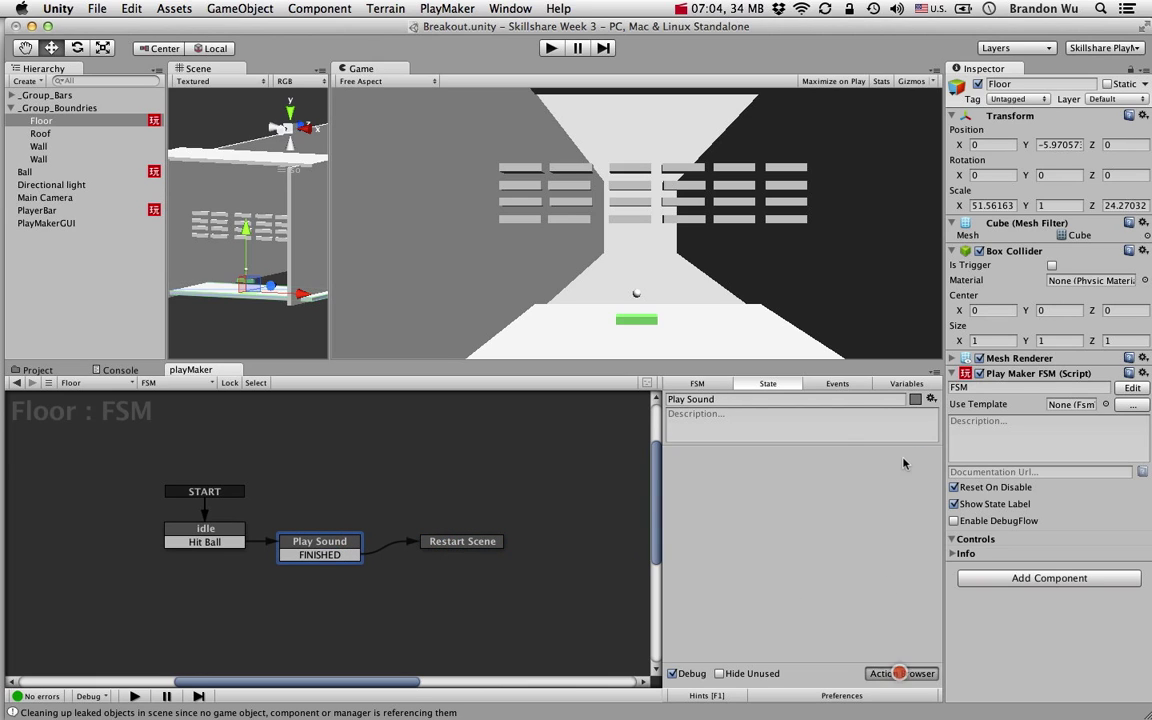
left_click(900, 673)
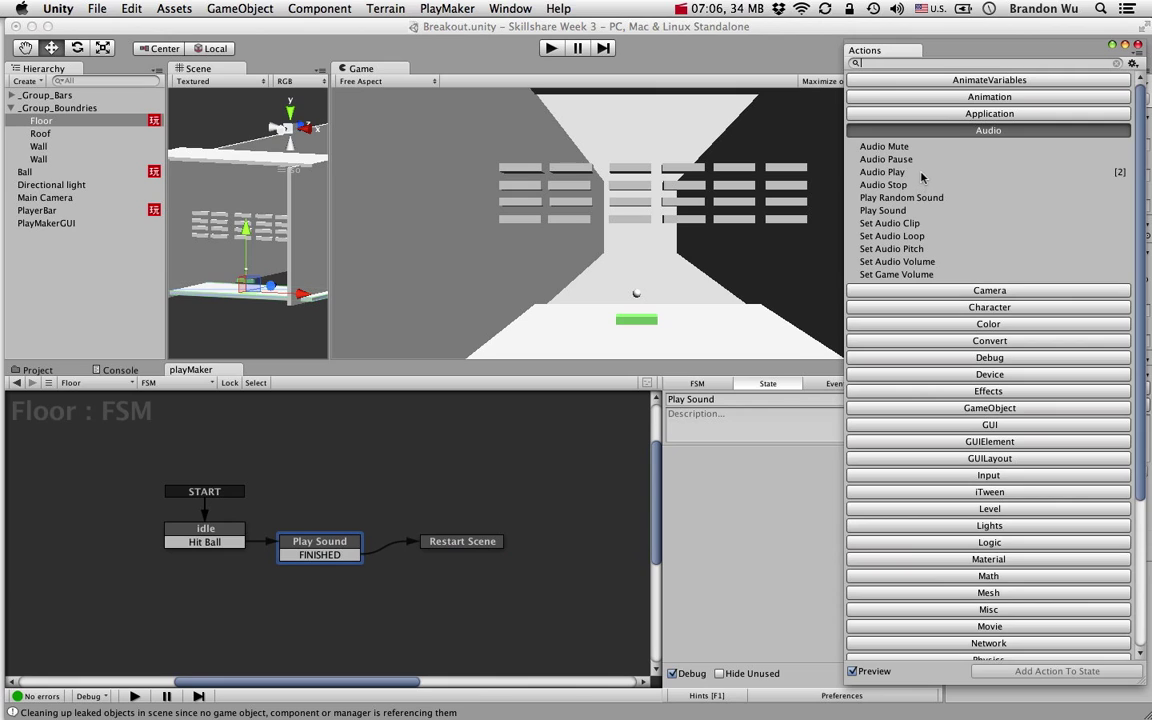
left_click(883, 172)
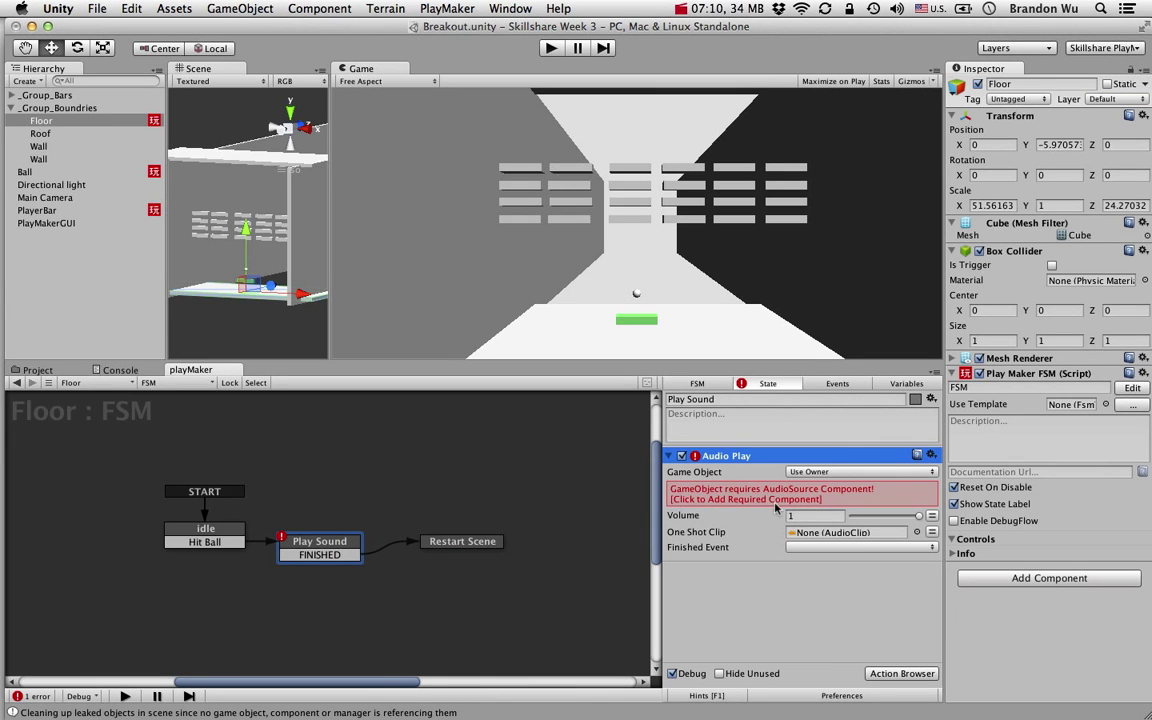
left_click(840, 500)
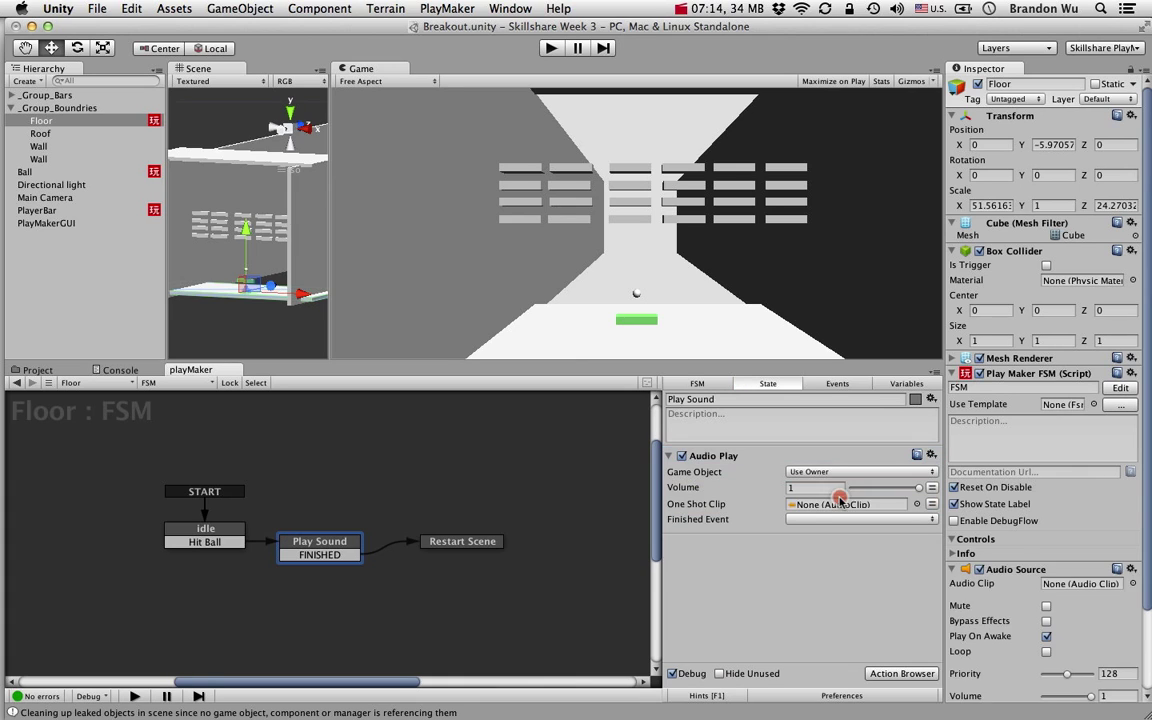
scroll(1025, 540, "down", 3)
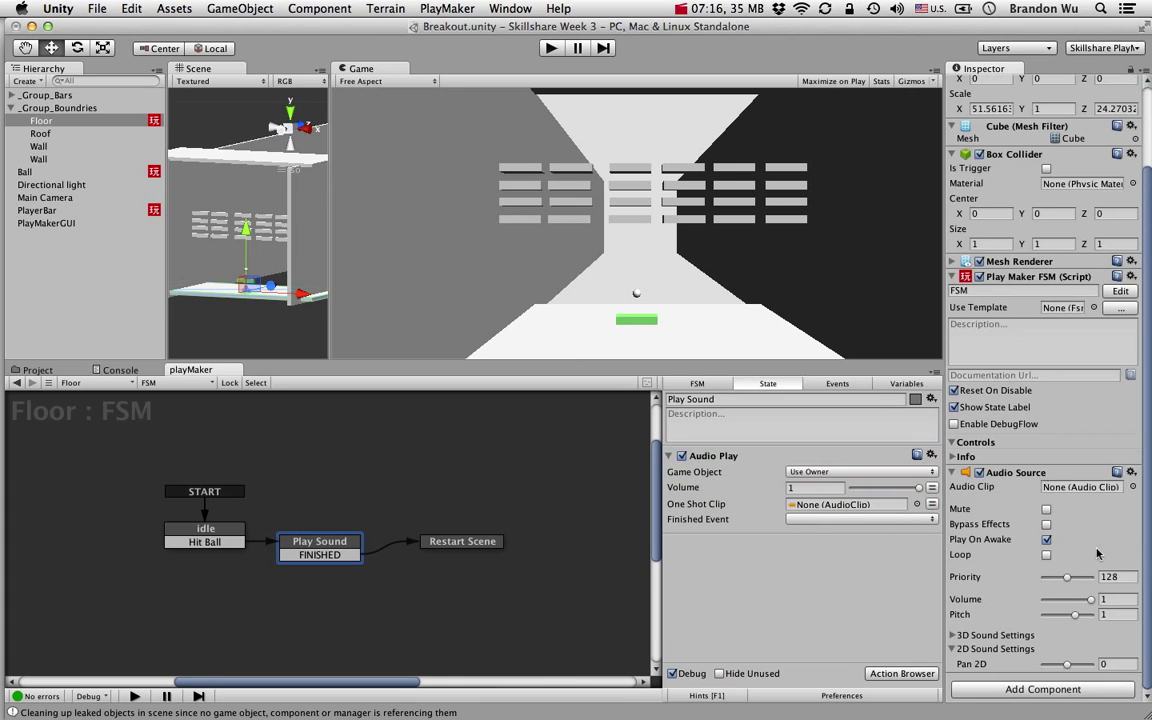
left_click(1046, 539)
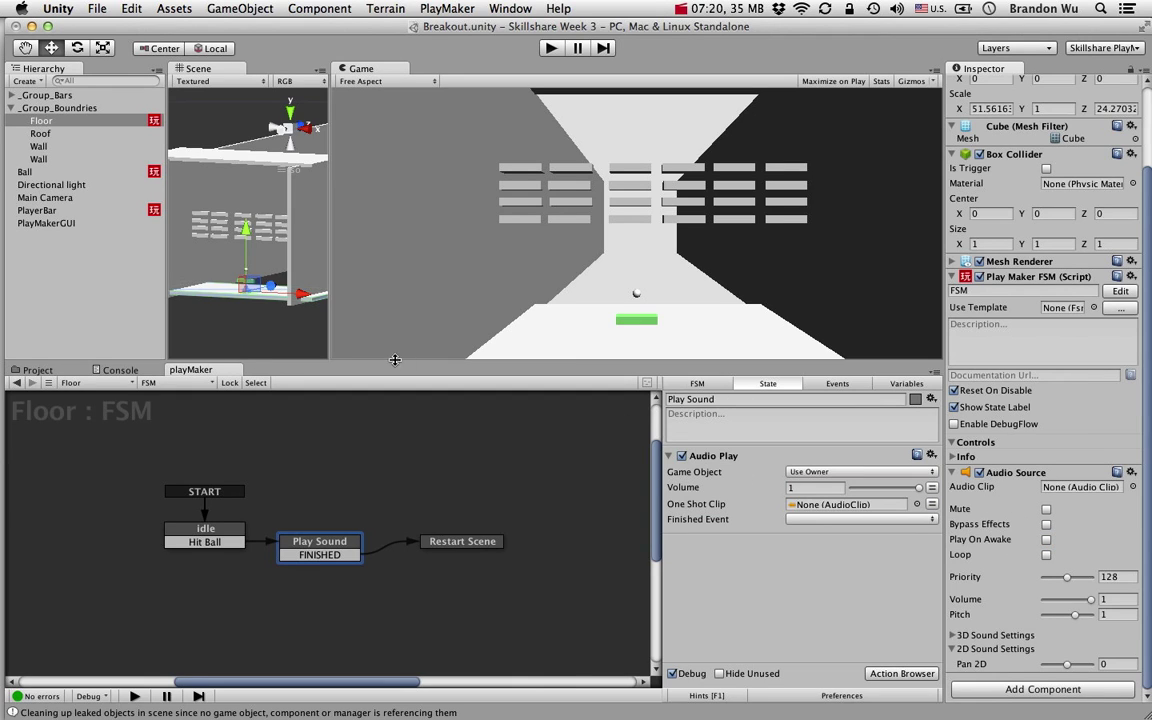
Step: Audition the Crash2, Crash1, Explosion2 and Explosion1 clips in the 8BitSounds folder for the floor hit
left_click(32, 370)
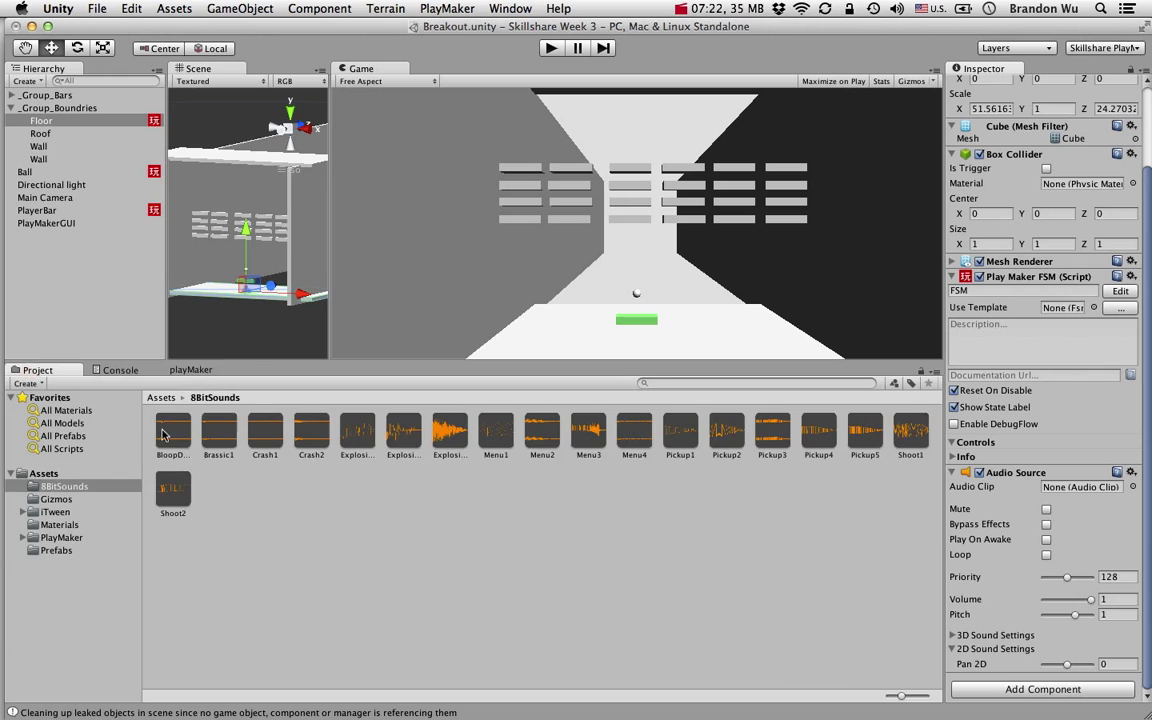
left_click(311, 432)
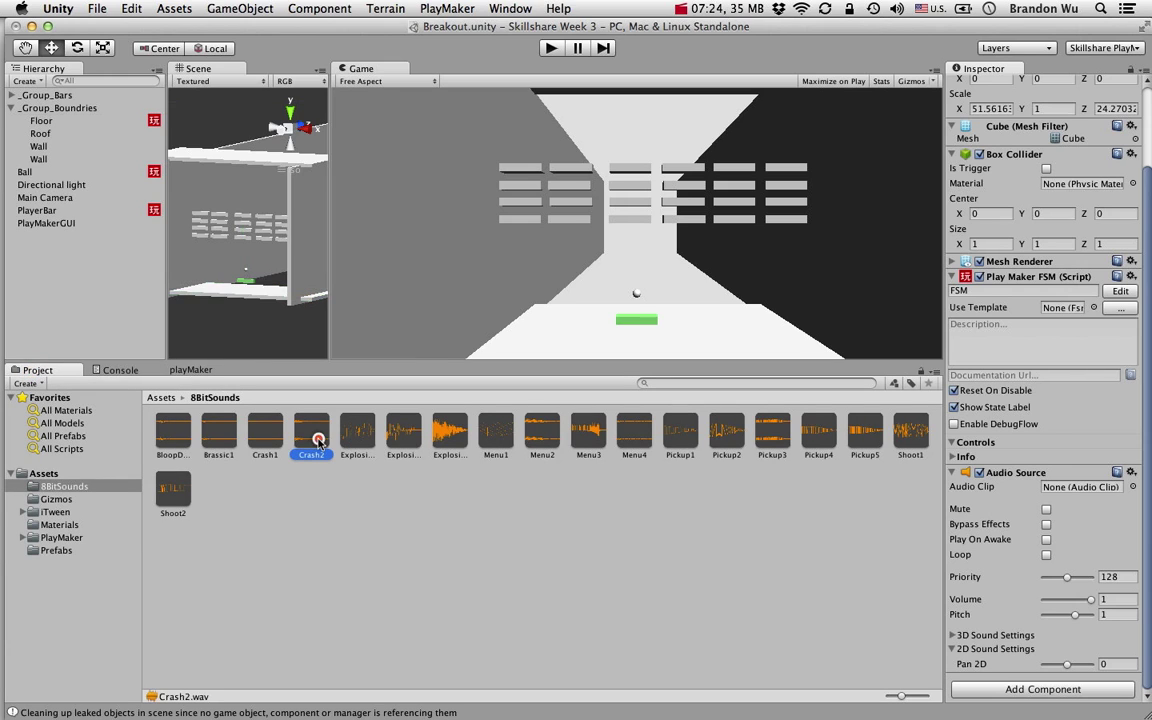
left_click(1139, 445)
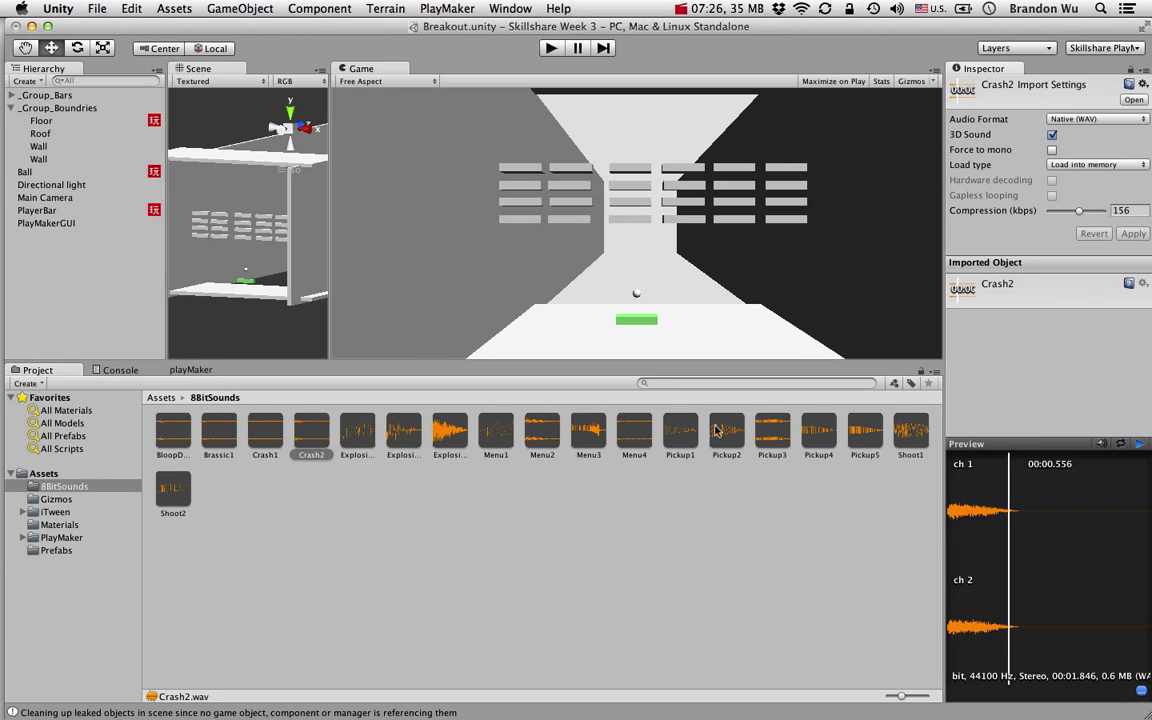
left_click(266, 433)
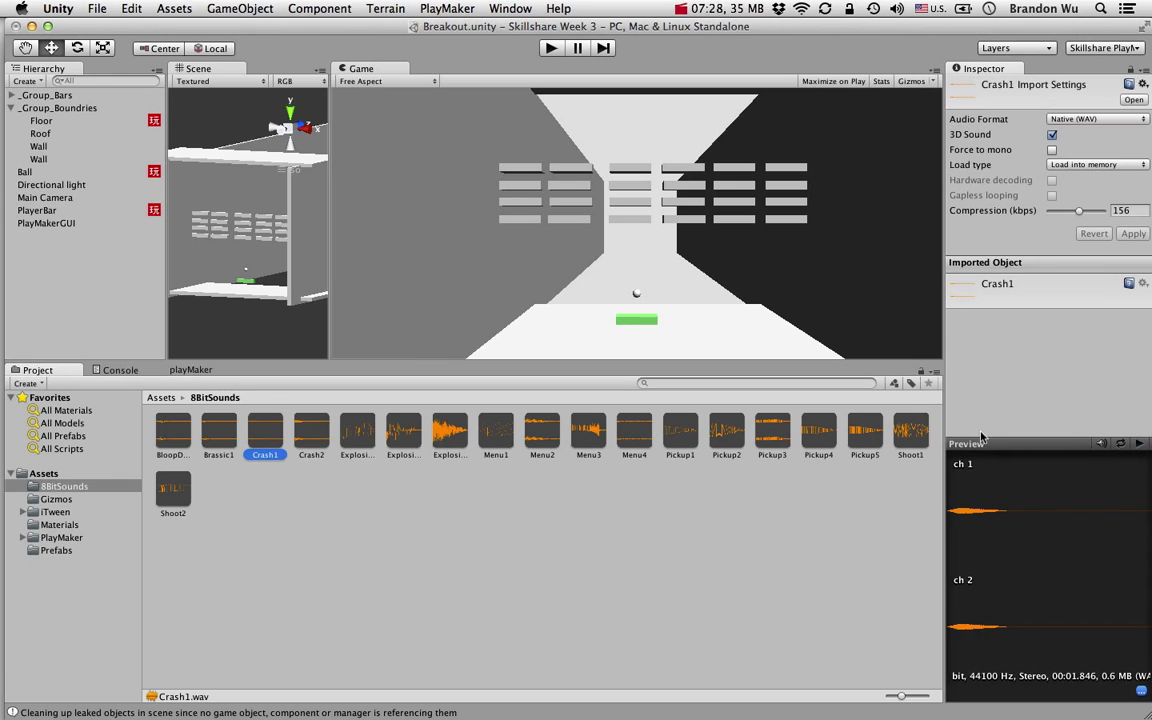
left_click(1139, 445)
left_click(403, 432)
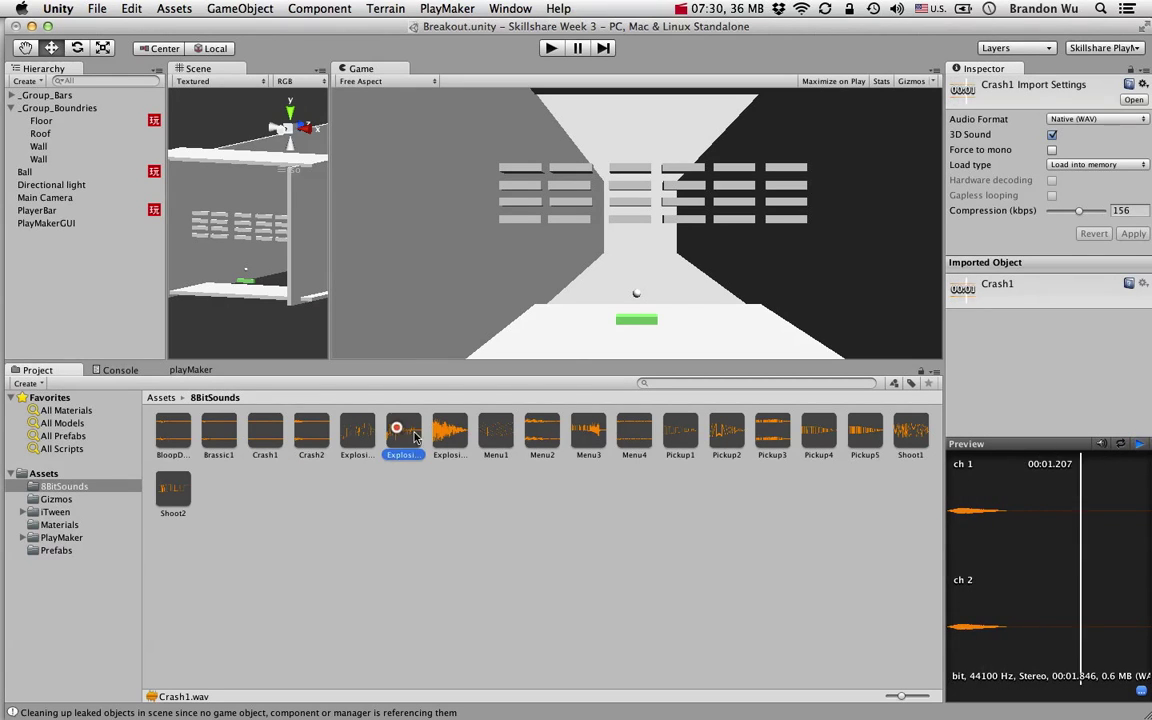
left_click(1139, 443)
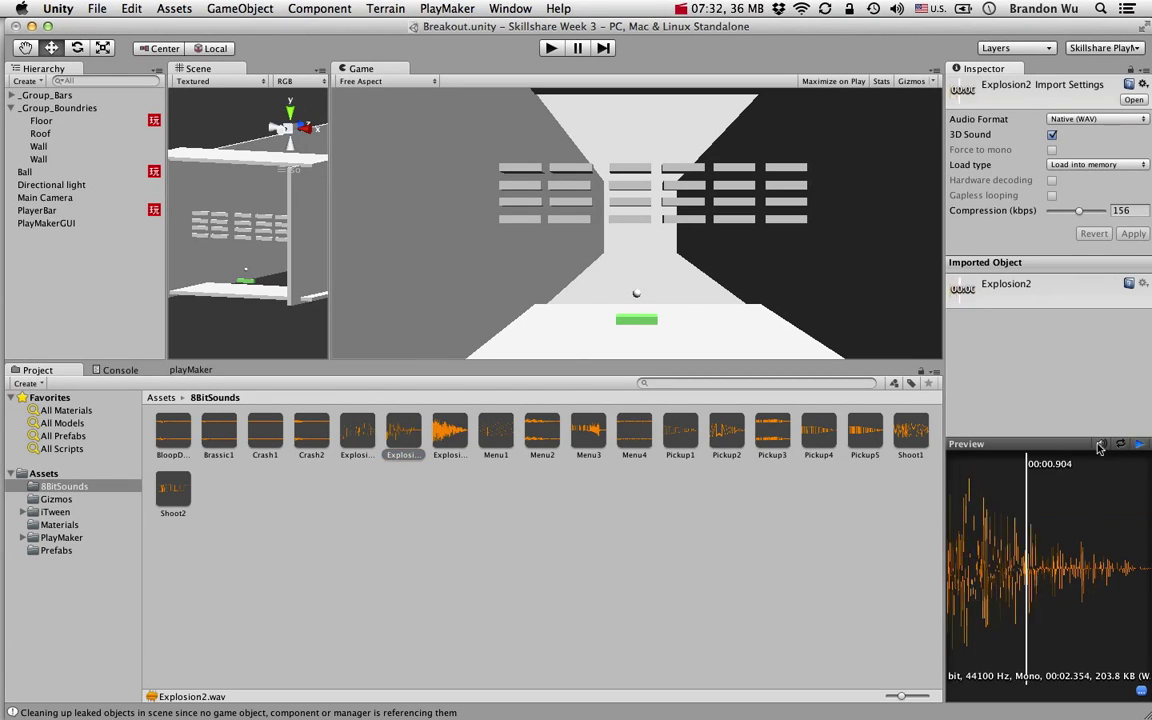
left_click(352, 428)
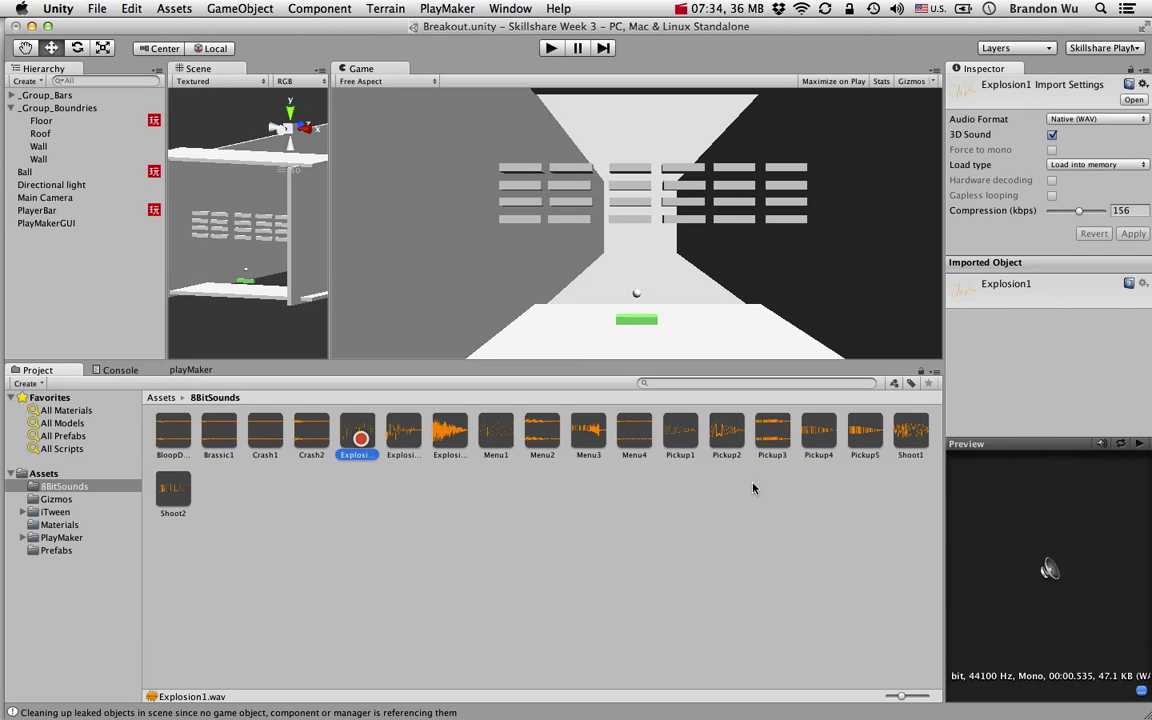
left_click(1140, 443)
Step: Audition the Explosion3 clip, disable 3D Sound in its import settings and apply the change
left_click(449, 432)
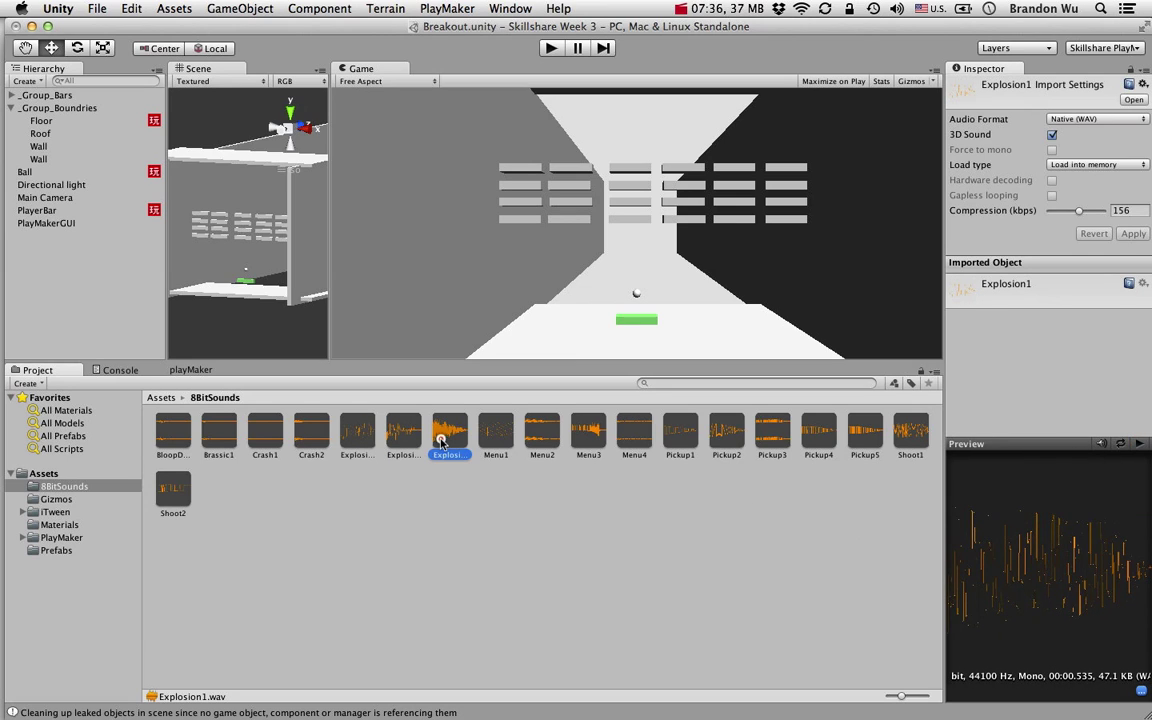
left_click(1140, 443)
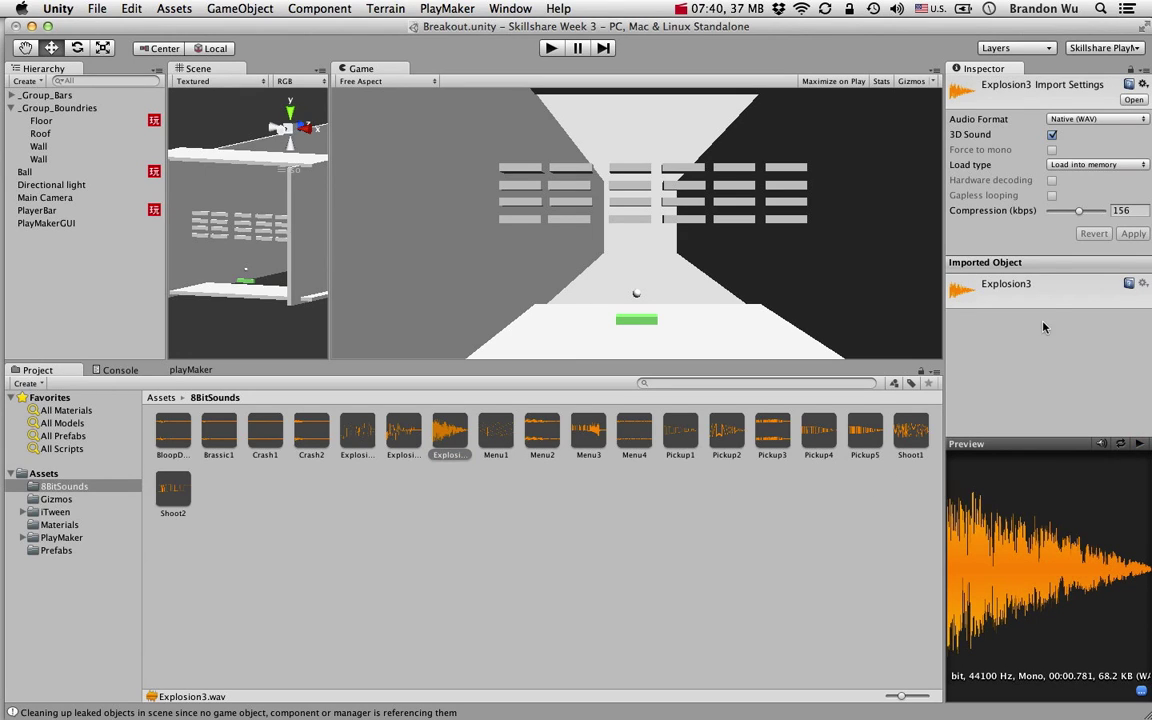
left_click(1052, 136)
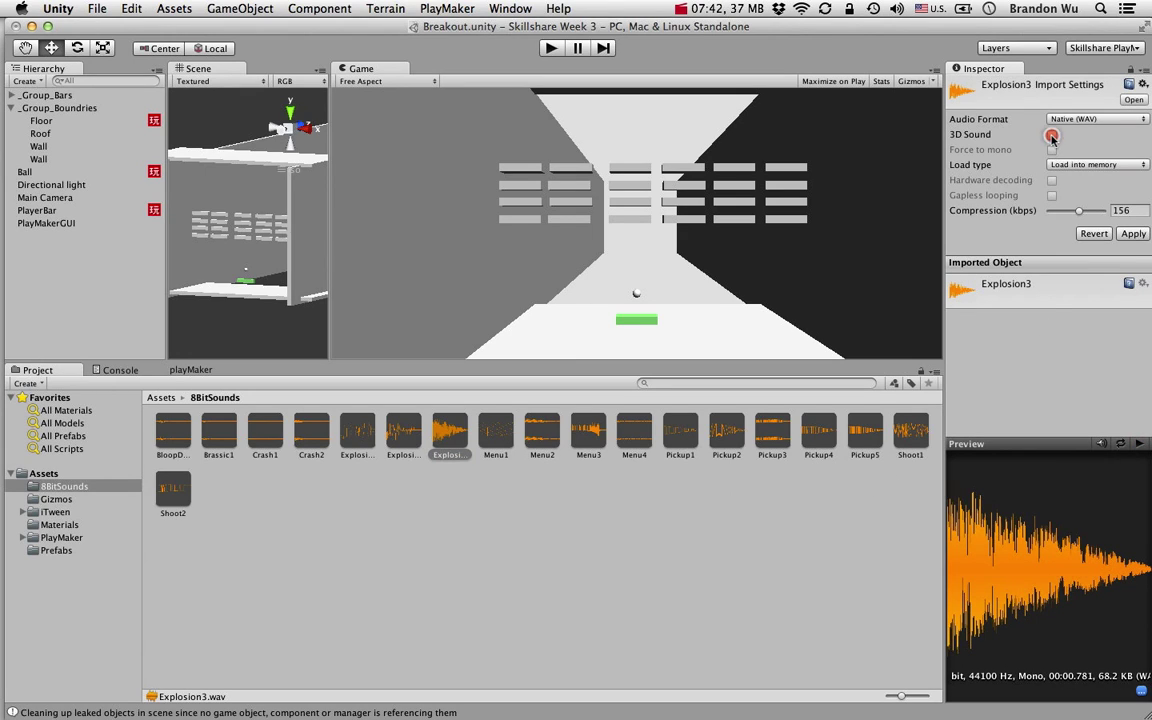
left_click(1133, 233)
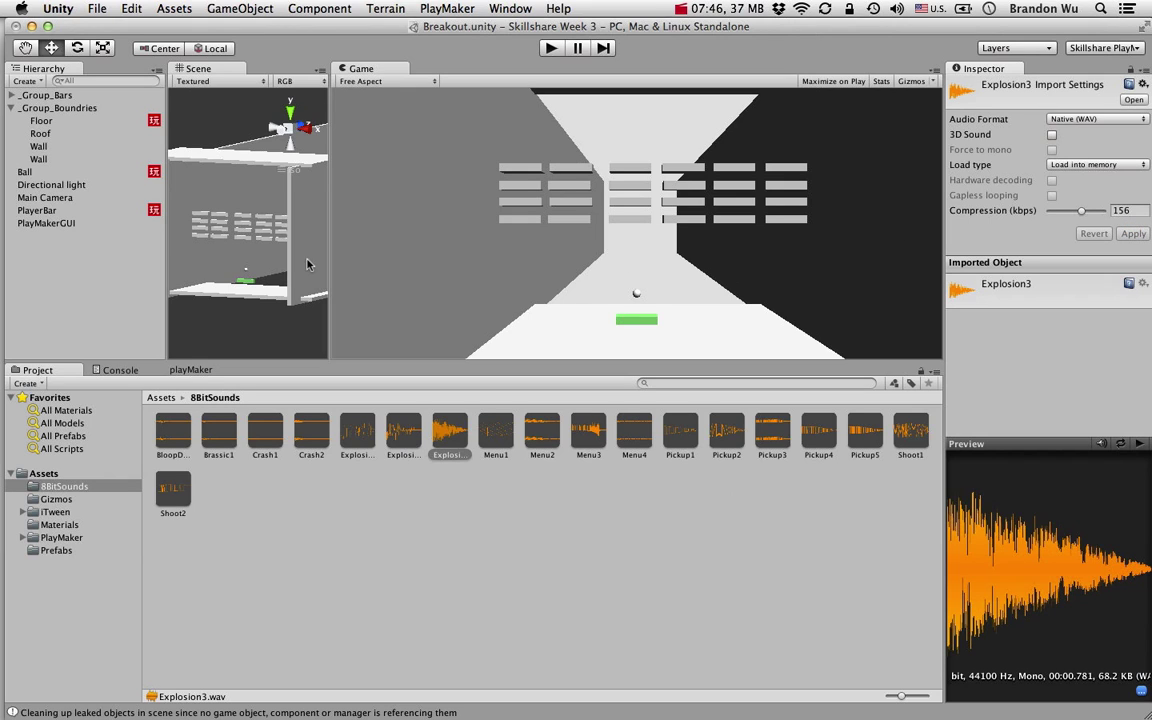
Step: Assign Explosion3 as the One Shot Clip of the Audio Play action in the Floor's Play Sound state
left_click(95, 121)
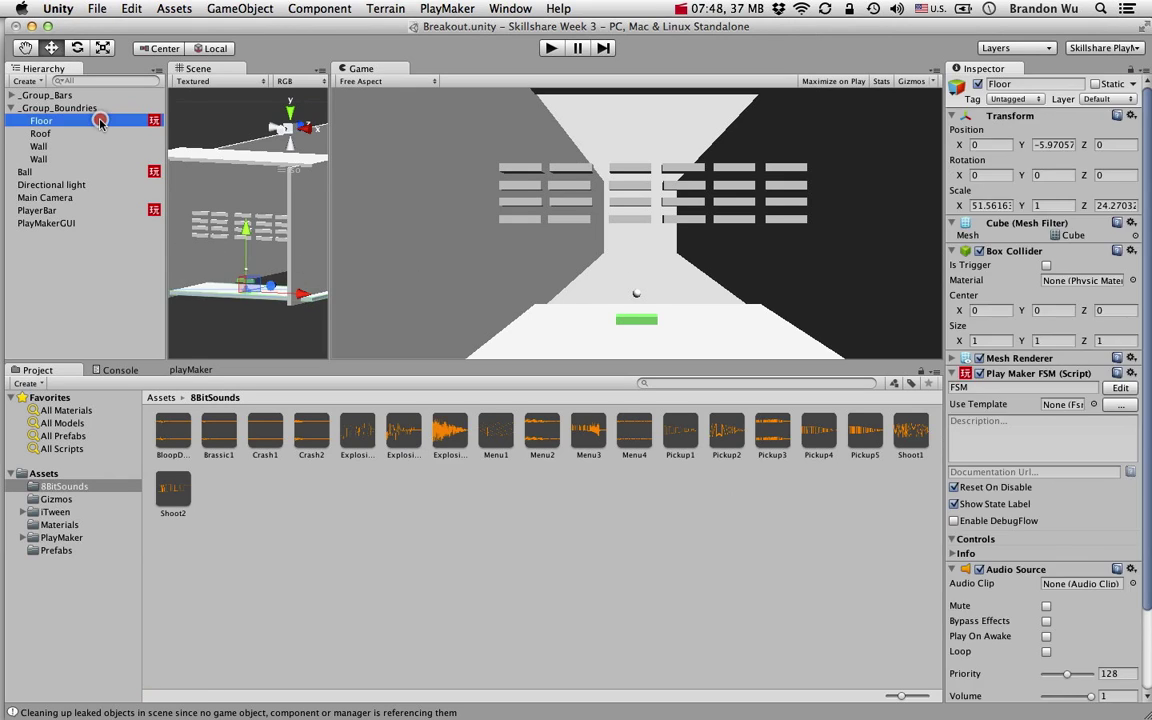
left_click(187, 369)
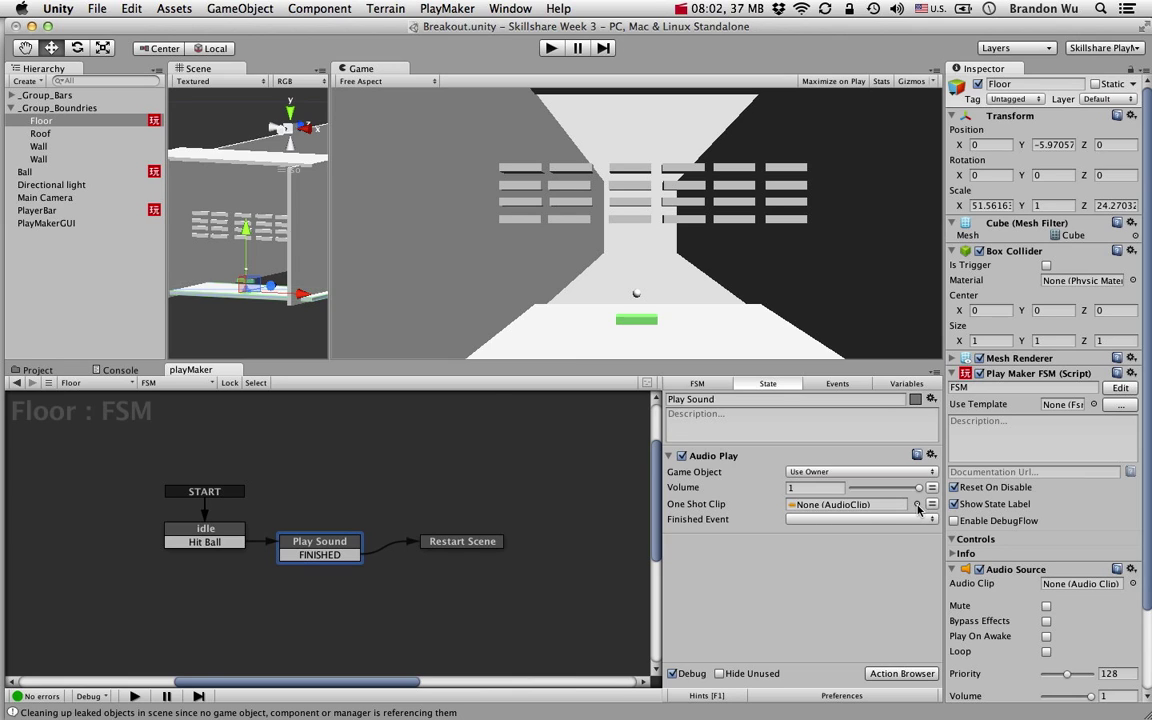
left_click(918, 506)
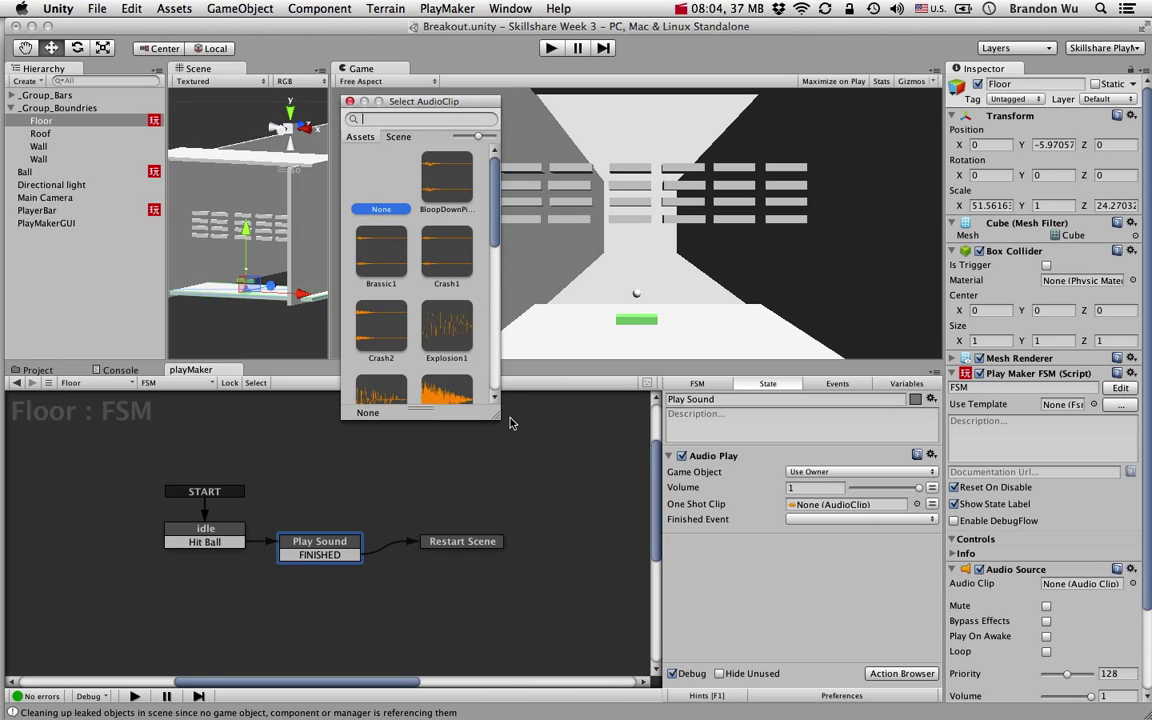
left_click_drag(497, 415, 905, 543)
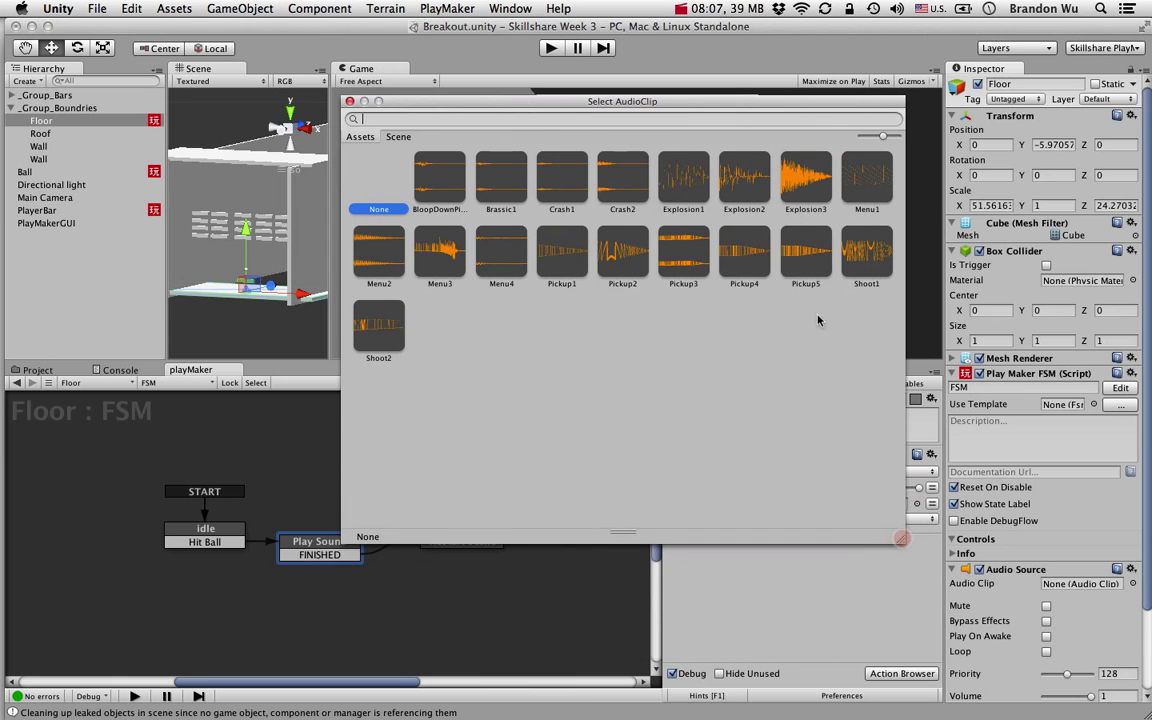
left_click(806, 176)
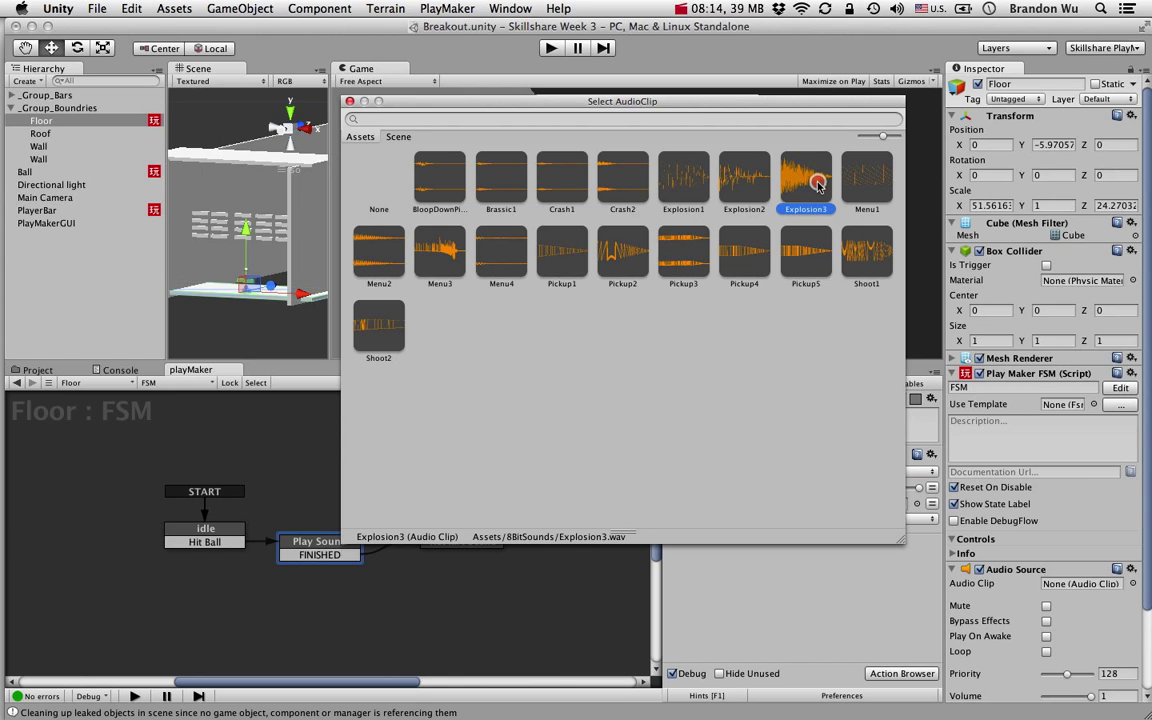
double_click(807, 177)
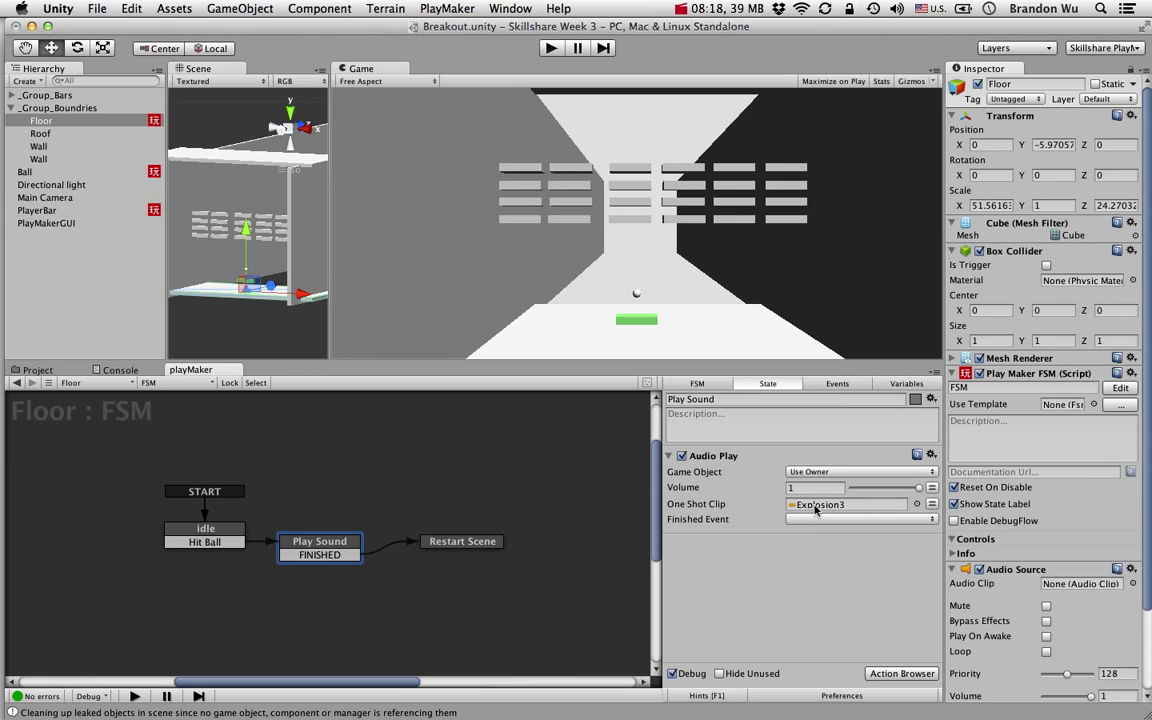
Step: Play the Explosion3 clip from the 8BitSounds folder again to recheck how it sounds
left_click(38, 370)
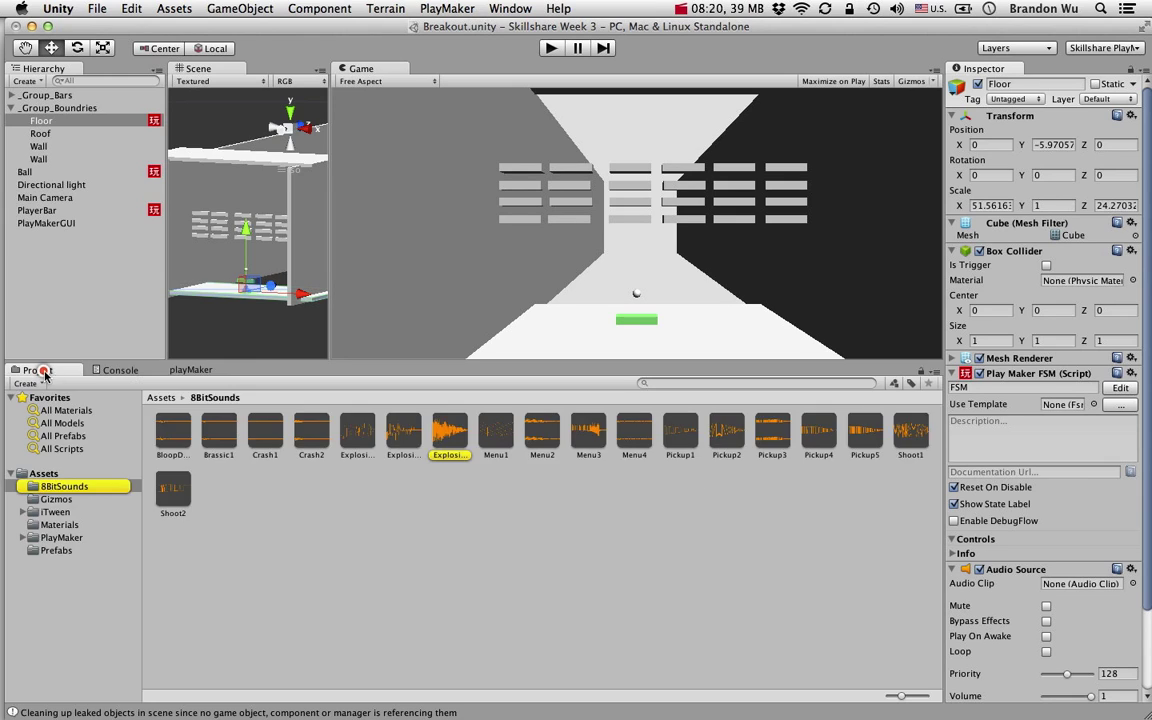
left_click(459, 445)
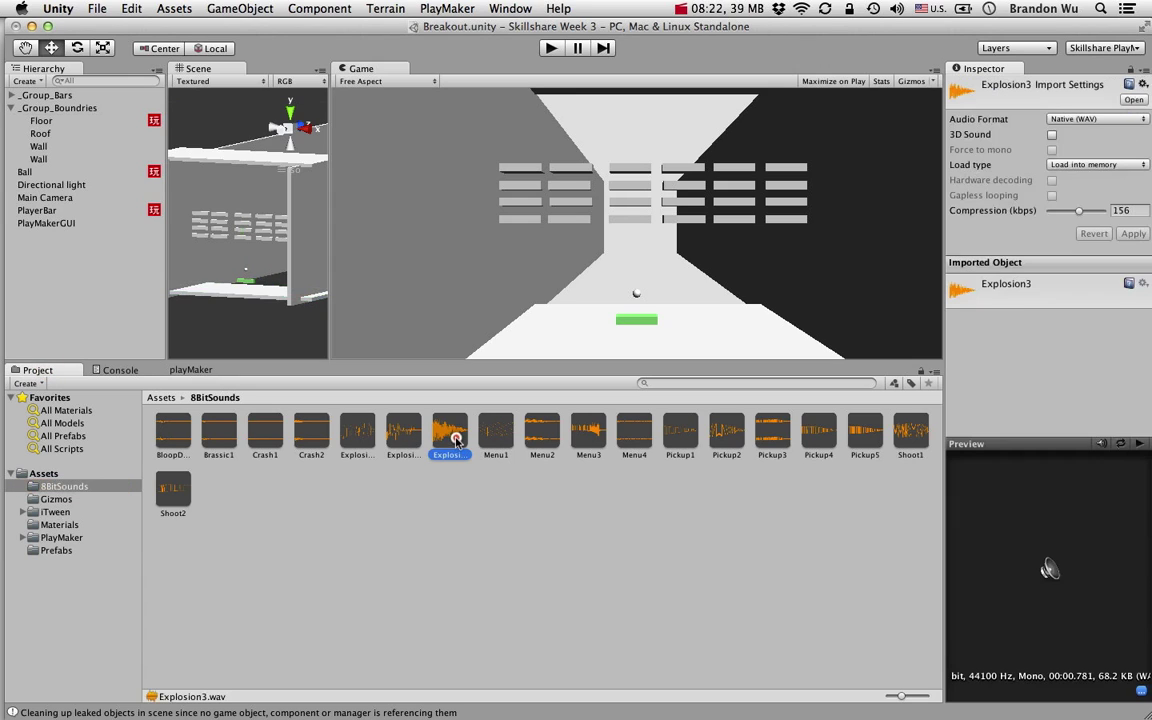
left_click(1139, 444)
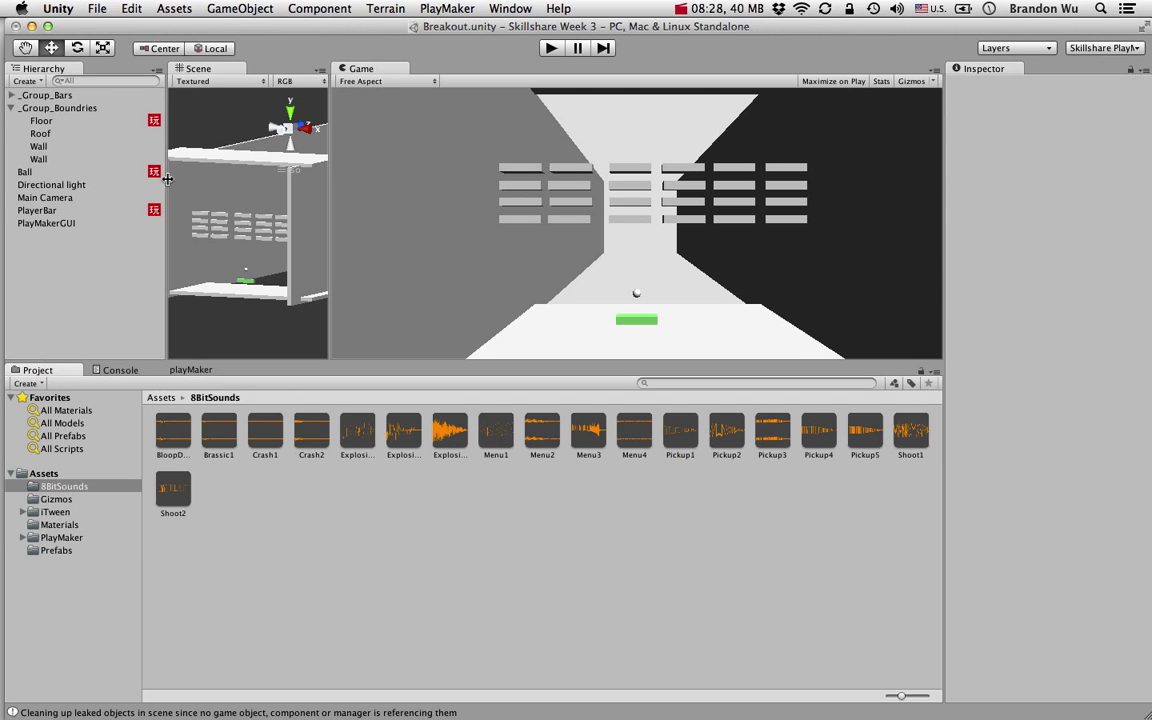
Step: Reselect the Floor and review the actions of its idle and Play Sound states in the FSM
left_click(60, 120)
left_click(190, 370)
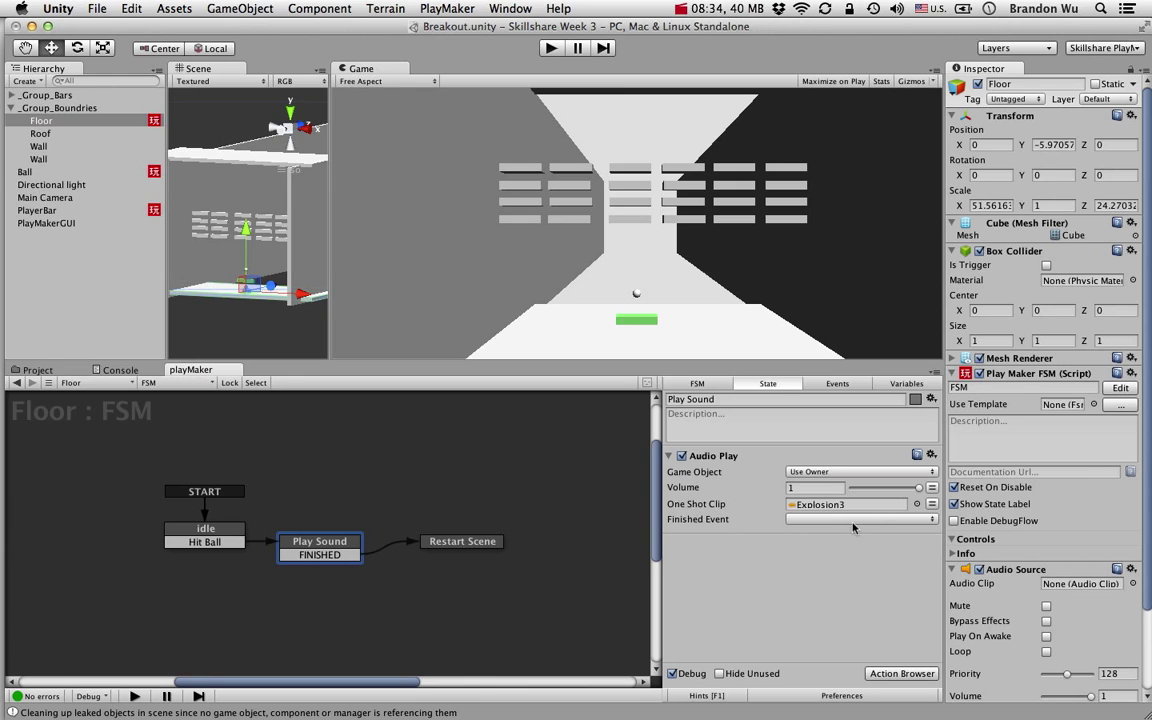
left_click(200, 537)
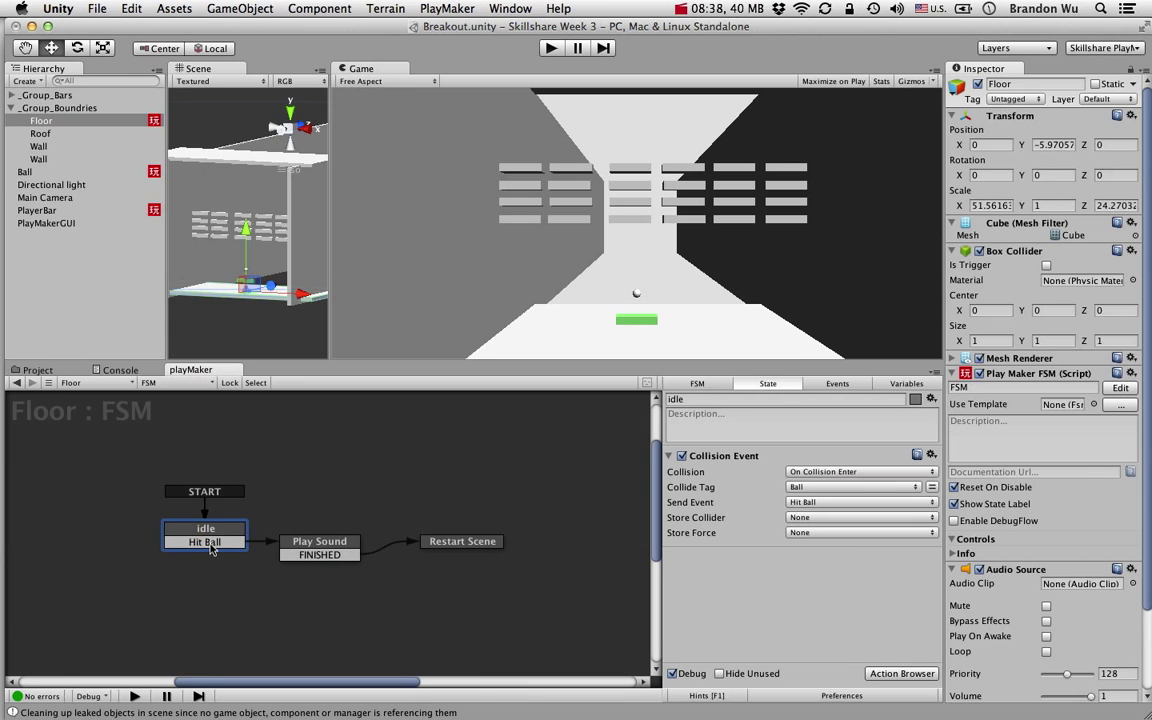
left_click(303, 541)
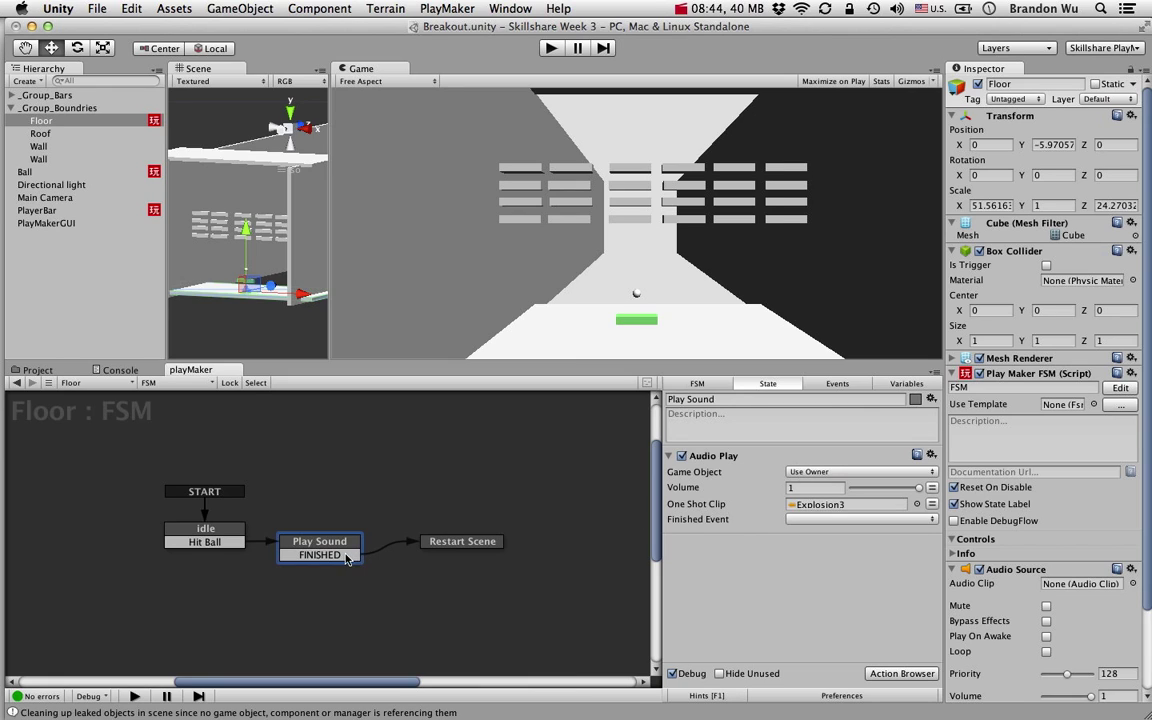
Step: Review the Restart Scene state and set the Finished Event of the Play Sound state's Audio Play action to FINISHED
left_click(456, 545)
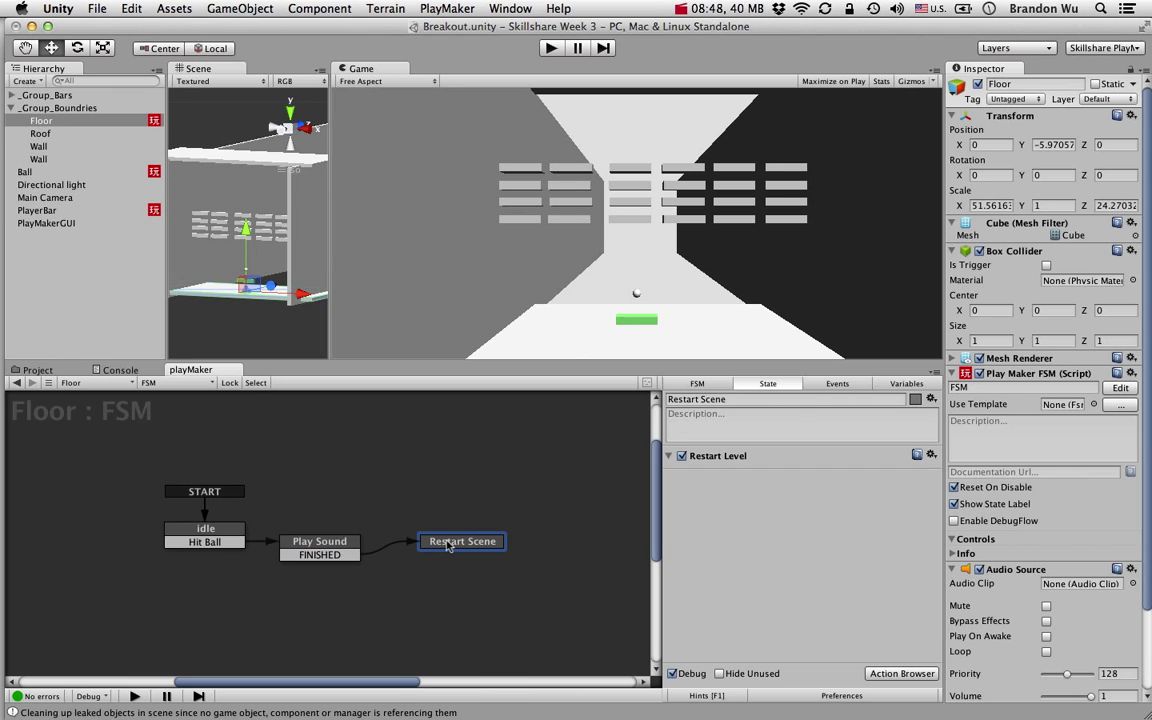
left_click(330, 544)
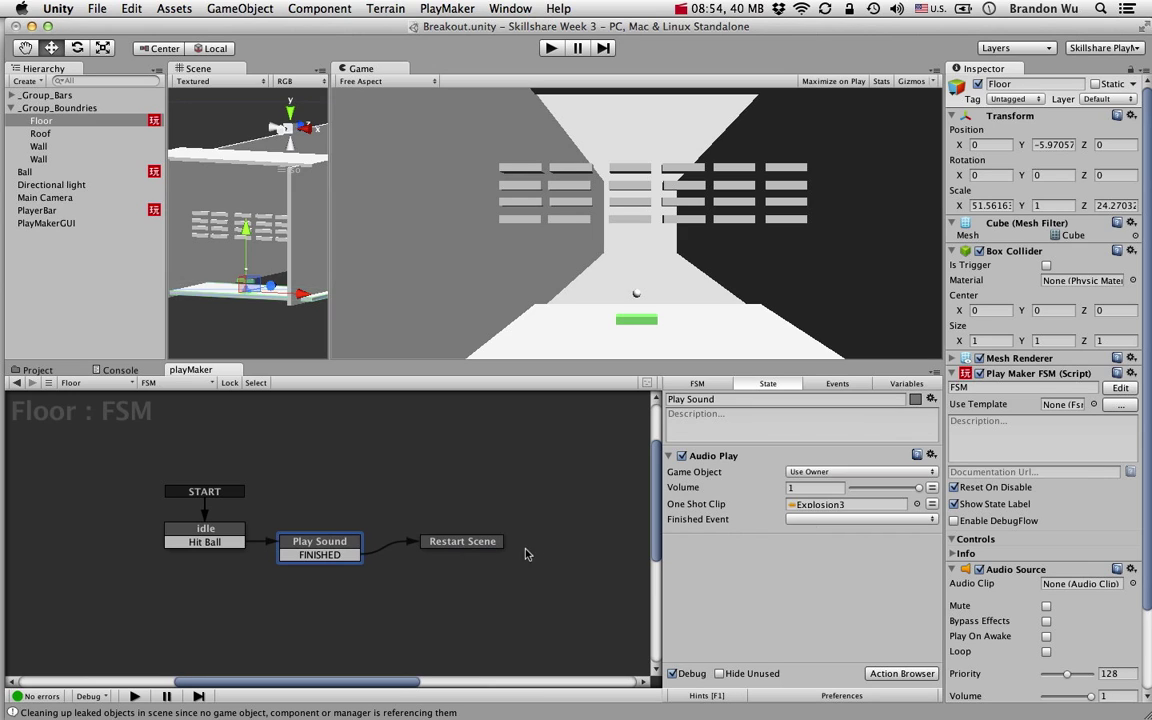
left_click(850, 519)
left_click(751, 535)
left_click(845, 519)
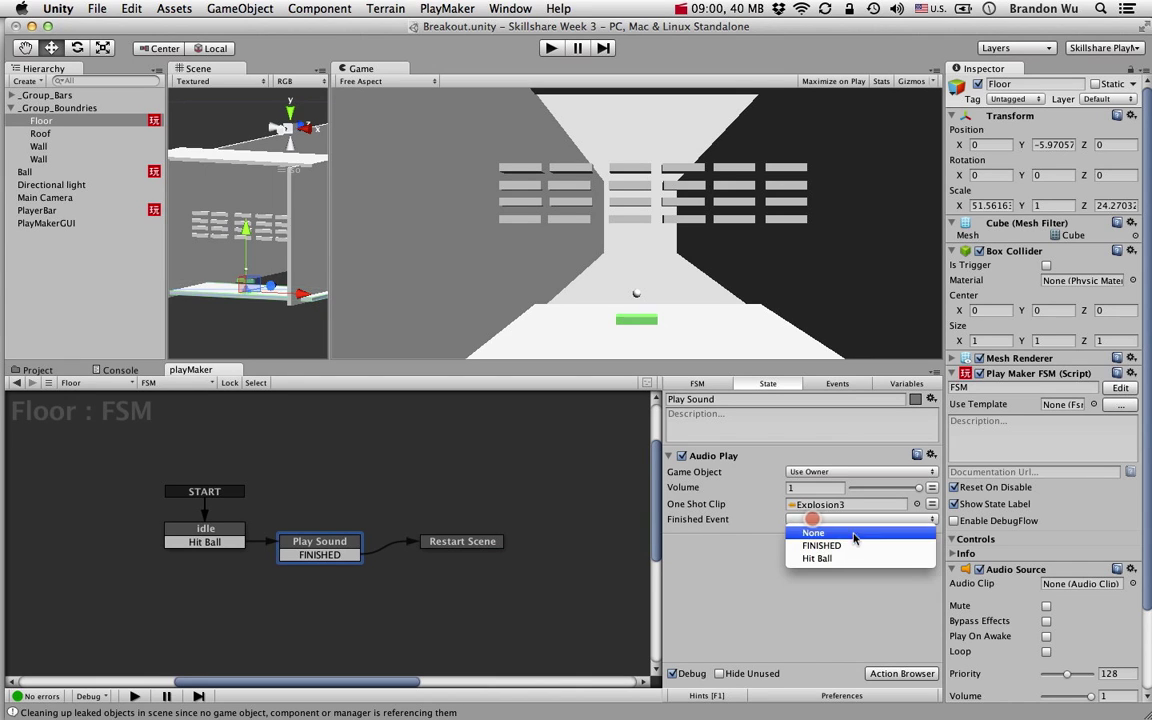
left_click(860, 546)
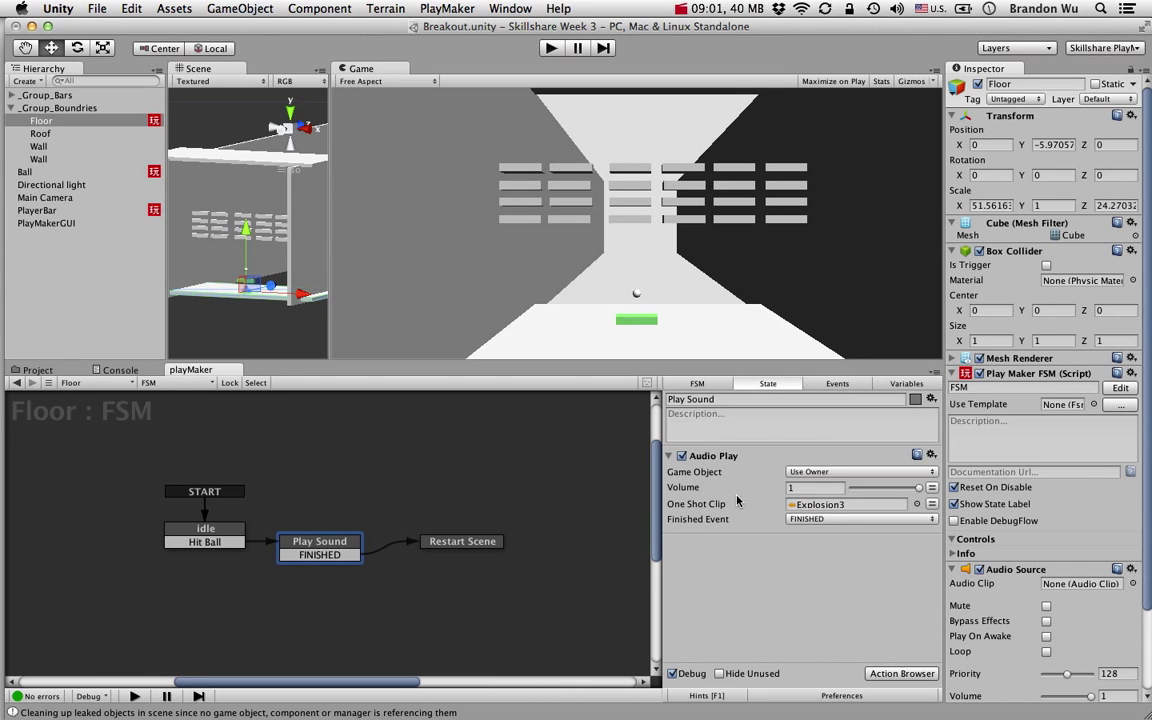
Step: Playtest the game, moving the paddle and letting the ball hit the Floor to check the explosion sound, and stop the run
left_click(551, 48)
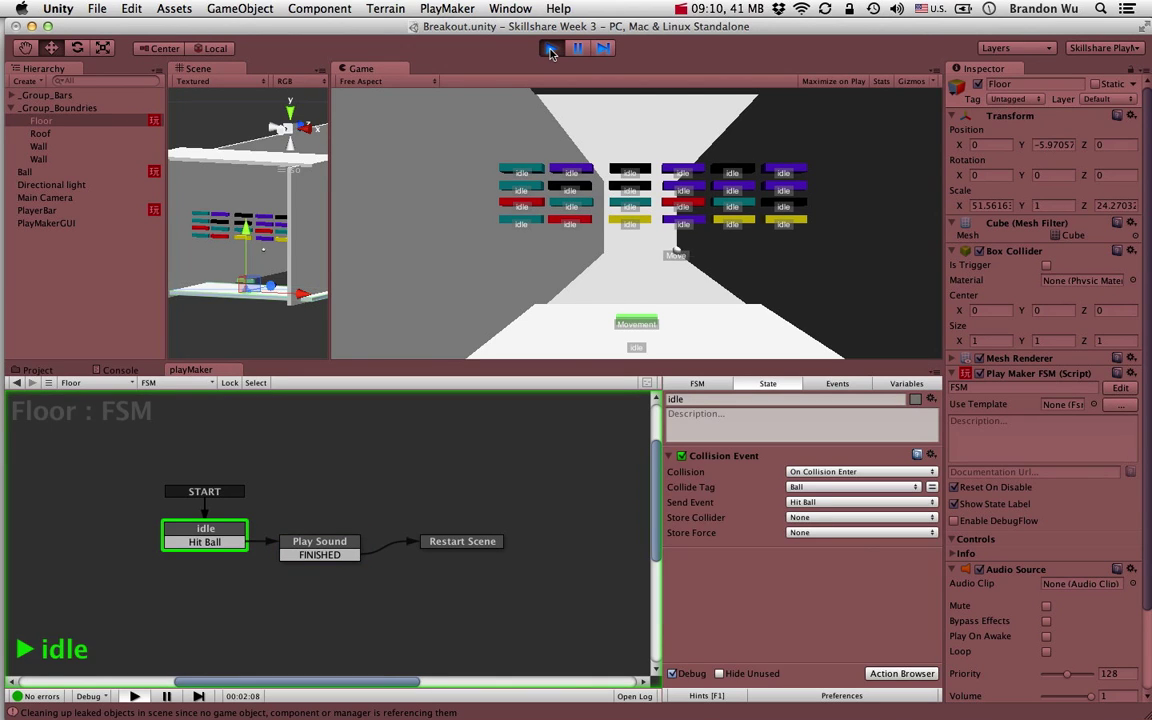
key("Right")
key("Right")
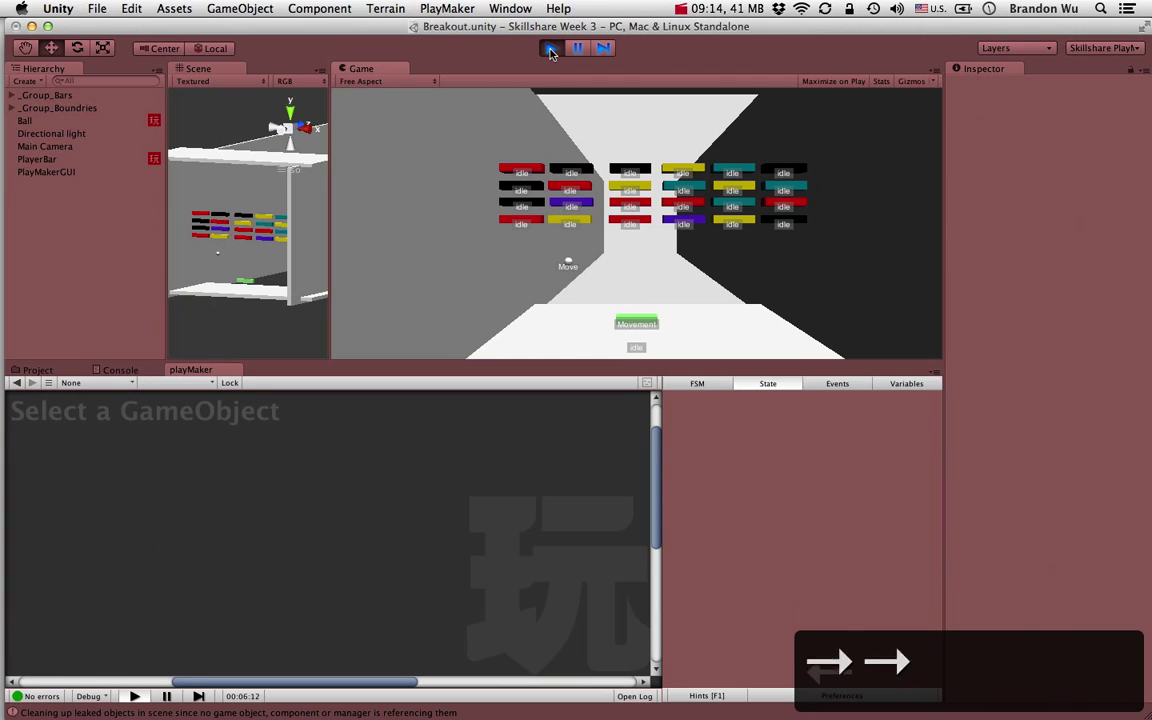
key("Left")
key("Right")
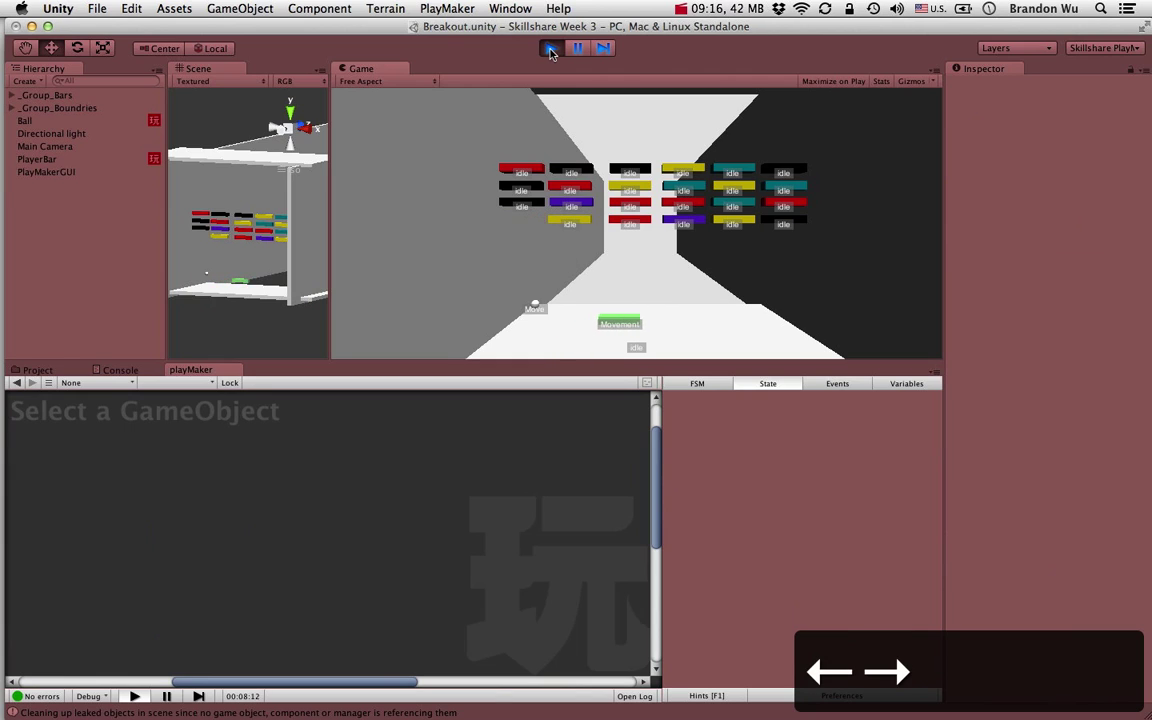
key("Right")
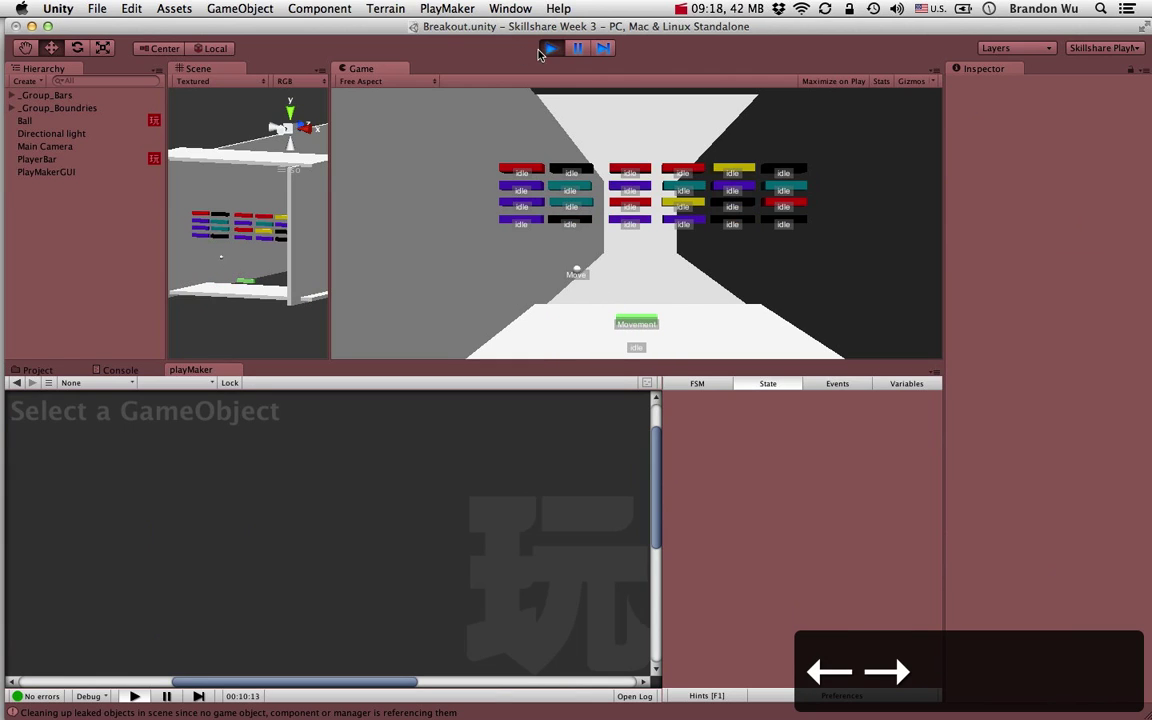
left_click(545, 49)
Step: Reselect the Floor and inspect the options of the FINISHED transition on its Play Sound state
left_click(12, 108)
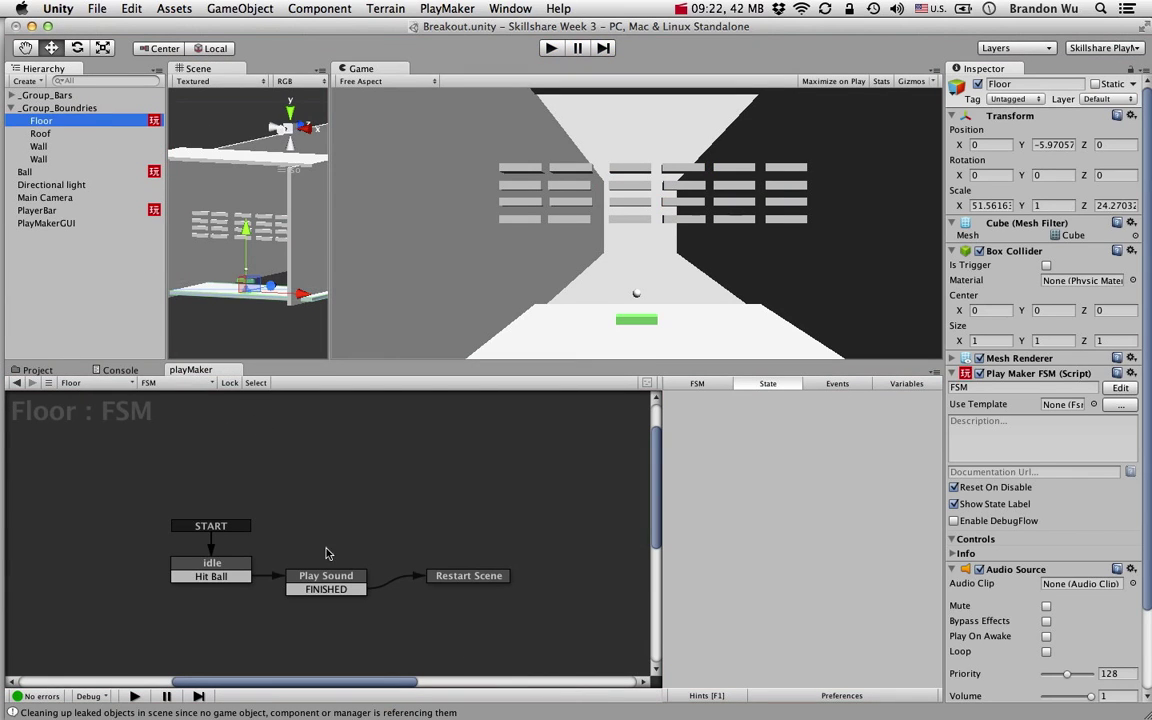
left_click(328, 581)
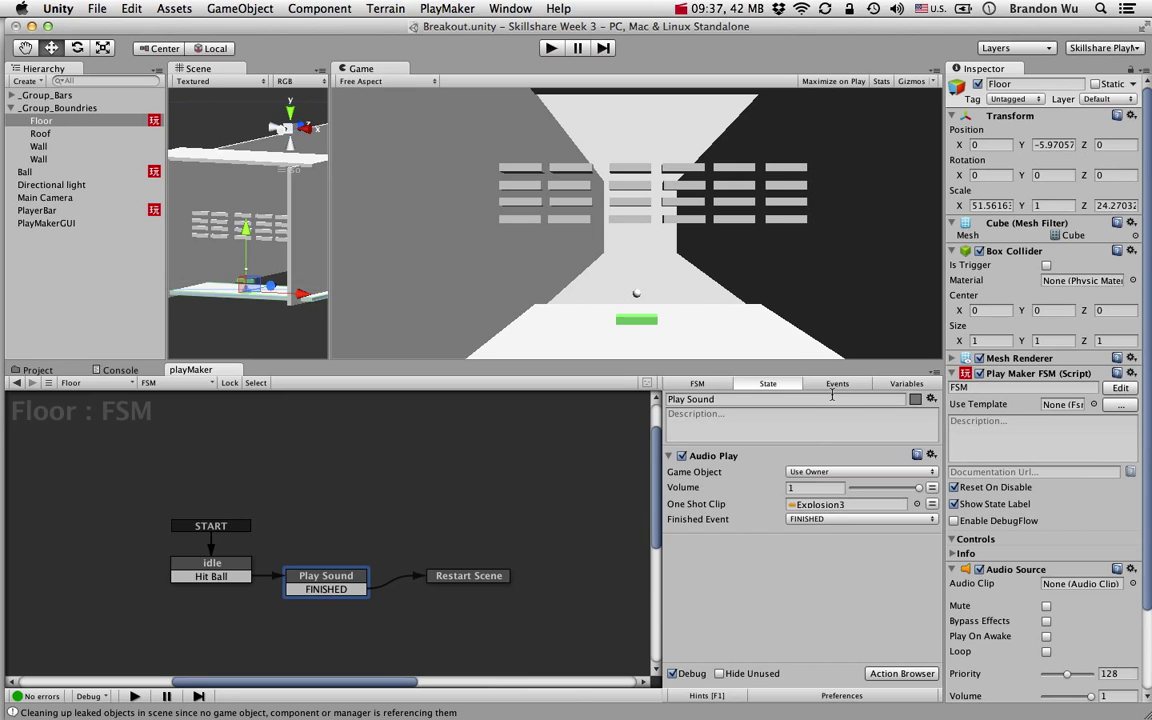
left_click(336, 593)
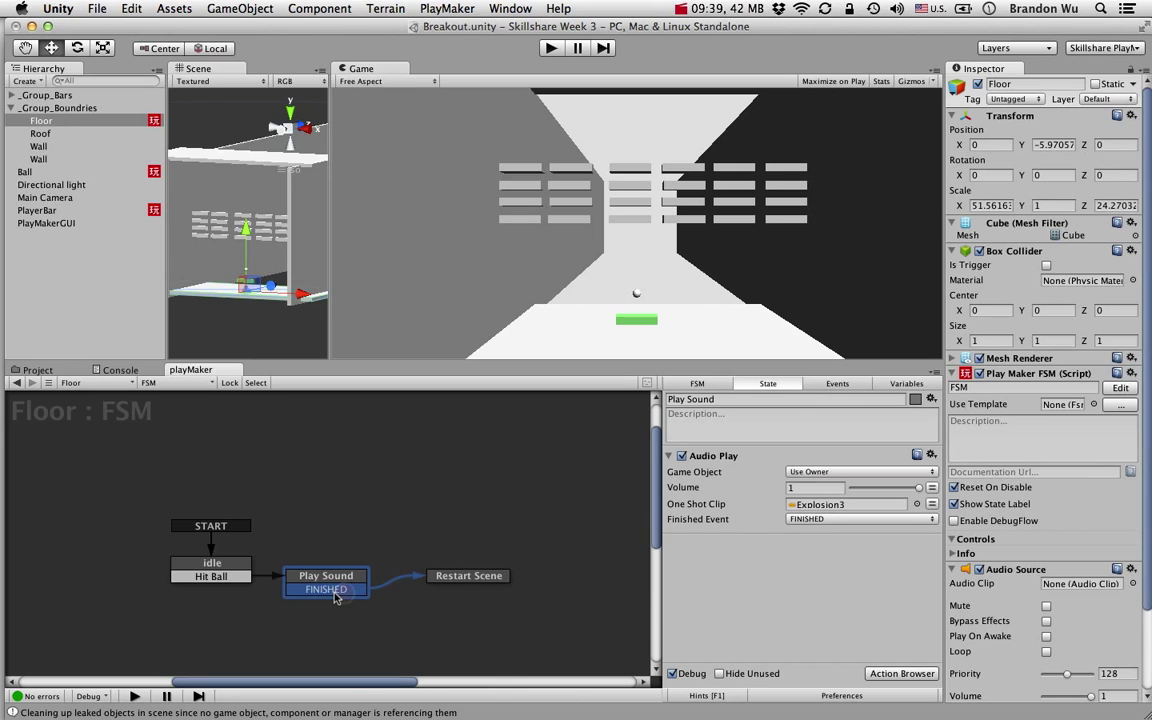
right_click(336, 596)
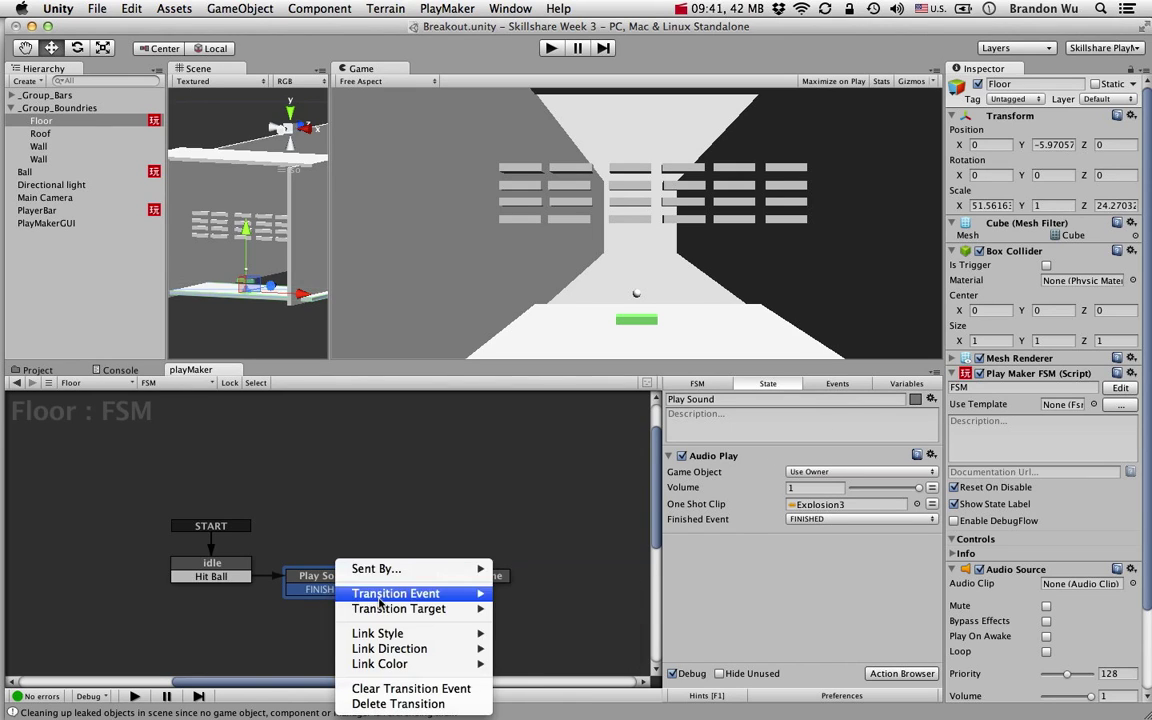
mouse_move(380, 598)
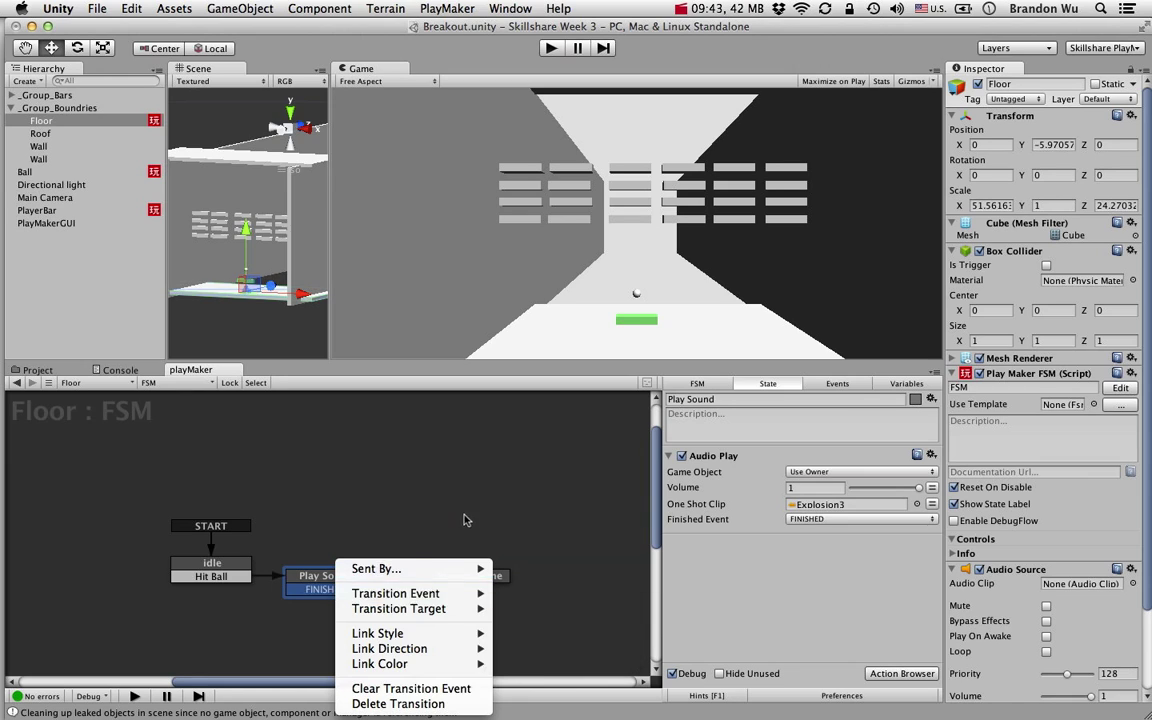
left_click(419, 466)
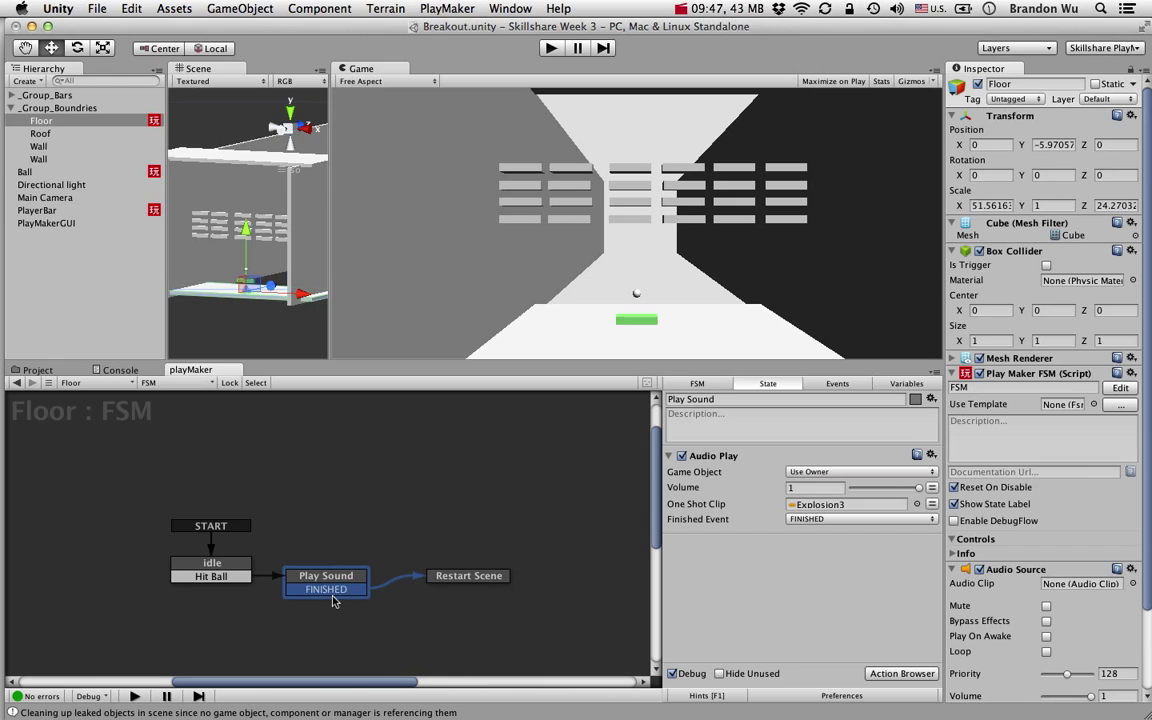
Step: Add a custom event named "Finished Audio" to the Floor's FSM
left_click(849, 386)
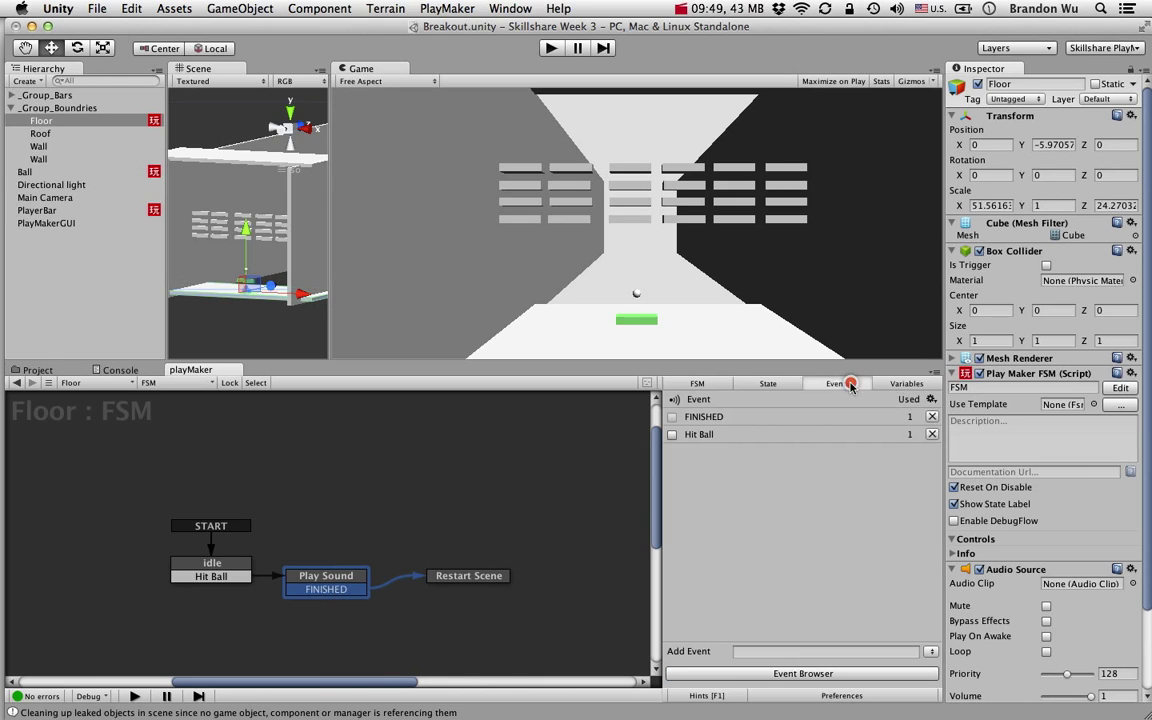
left_click(796, 651)
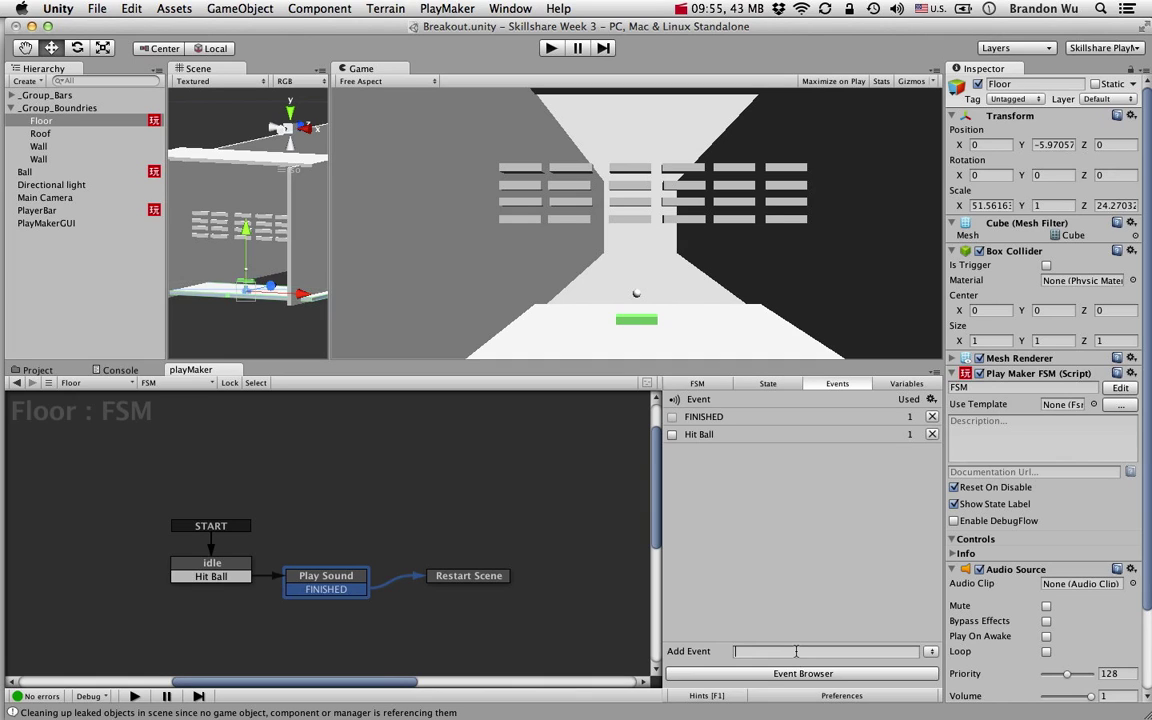
type("Finished Audio")
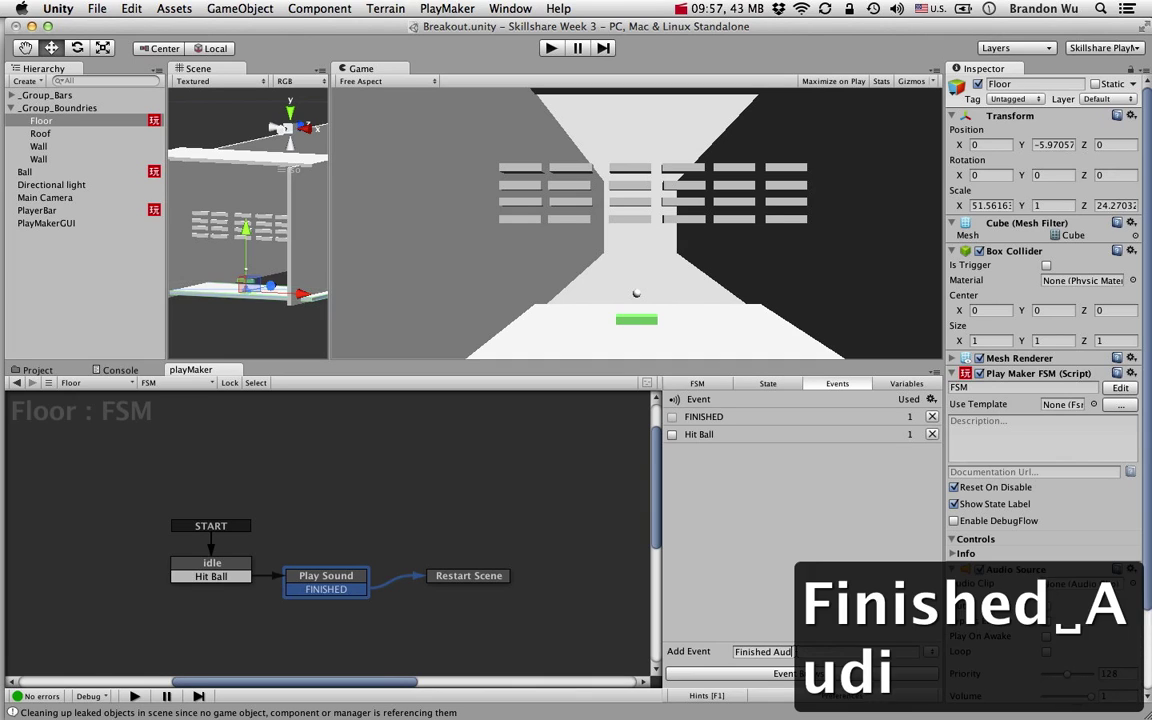
key("Return")
Step: Set the Finished Event of the Play Sound state's Audio Play action to Finished Audio
left_click(765, 384)
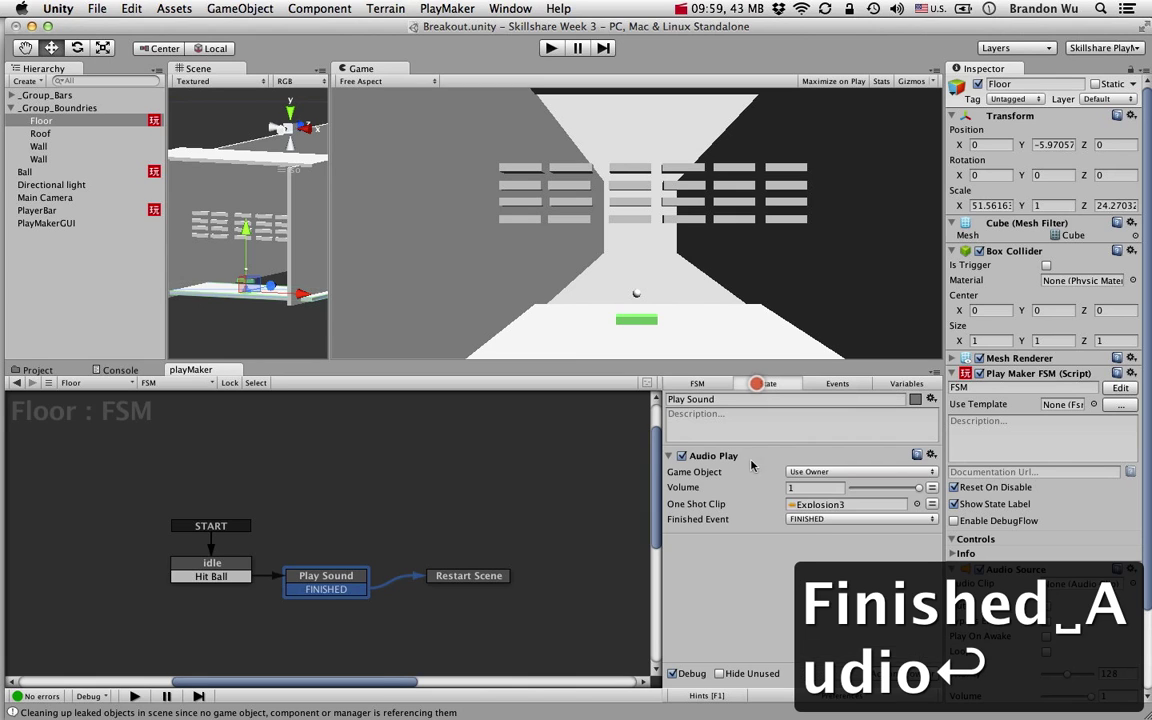
left_click(843, 518)
left_click(844, 532)
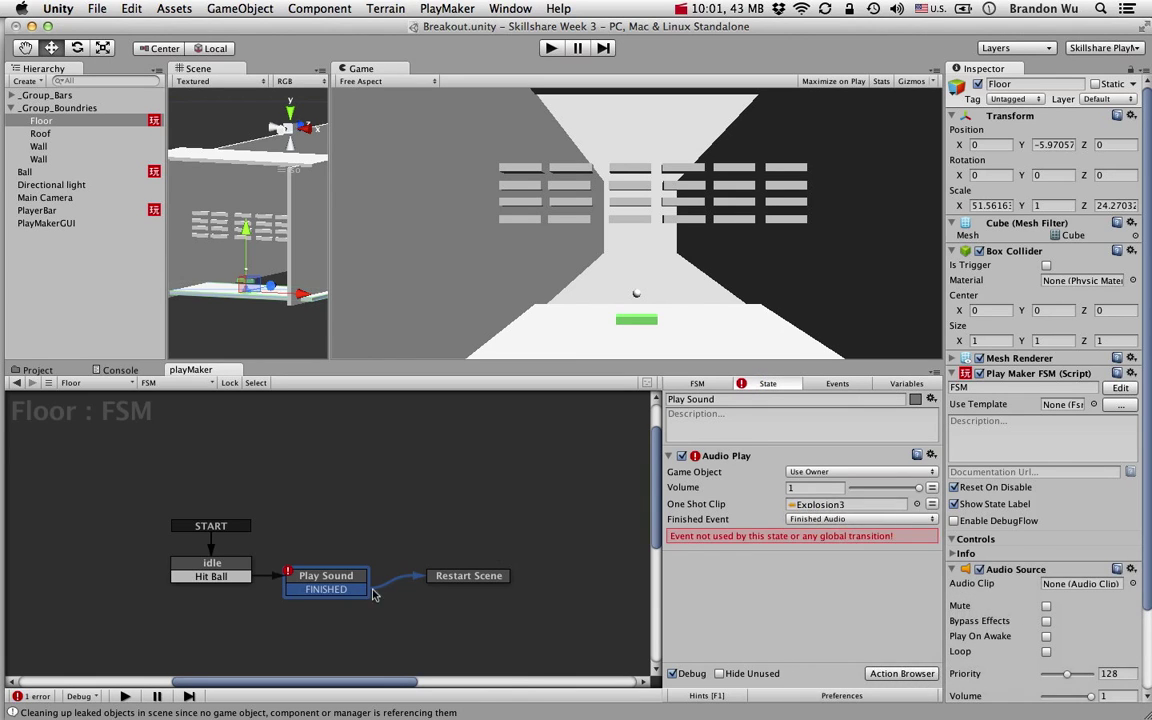
Step: Change the Play Sound state's transition event to Finished Audio and save the scene
right_click(352, 589)
mouse_move(418, 593)
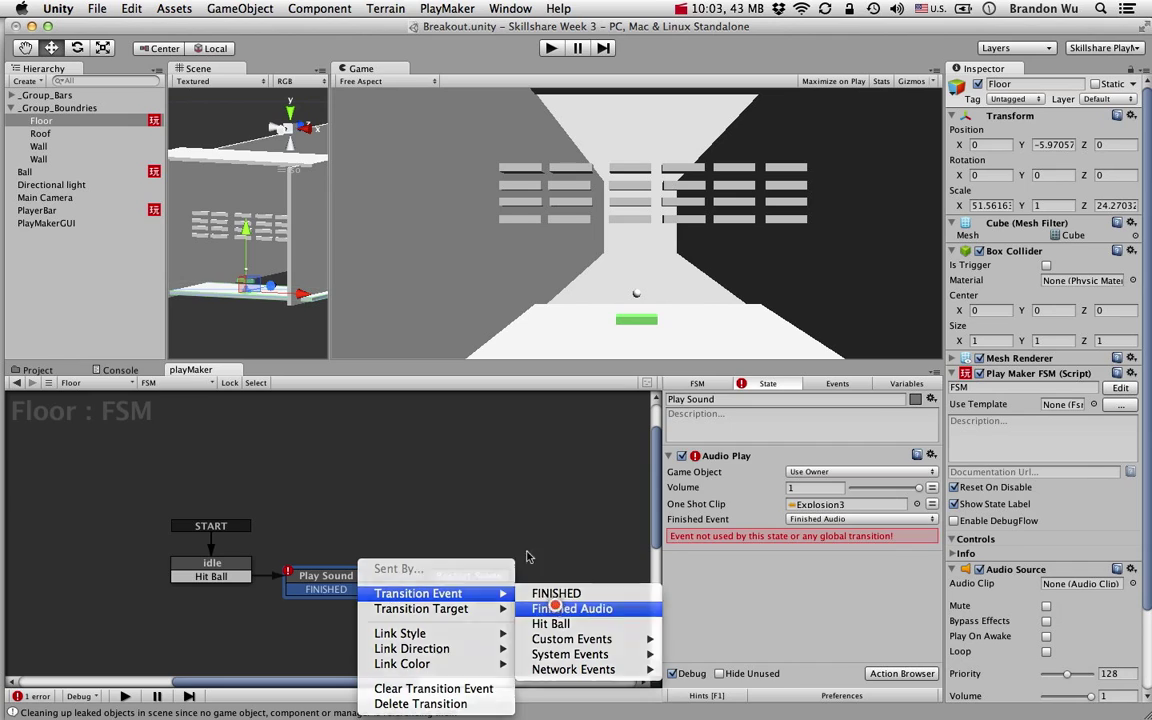
left_click(566, 608)
key("super+s")
left_click(366, 581)
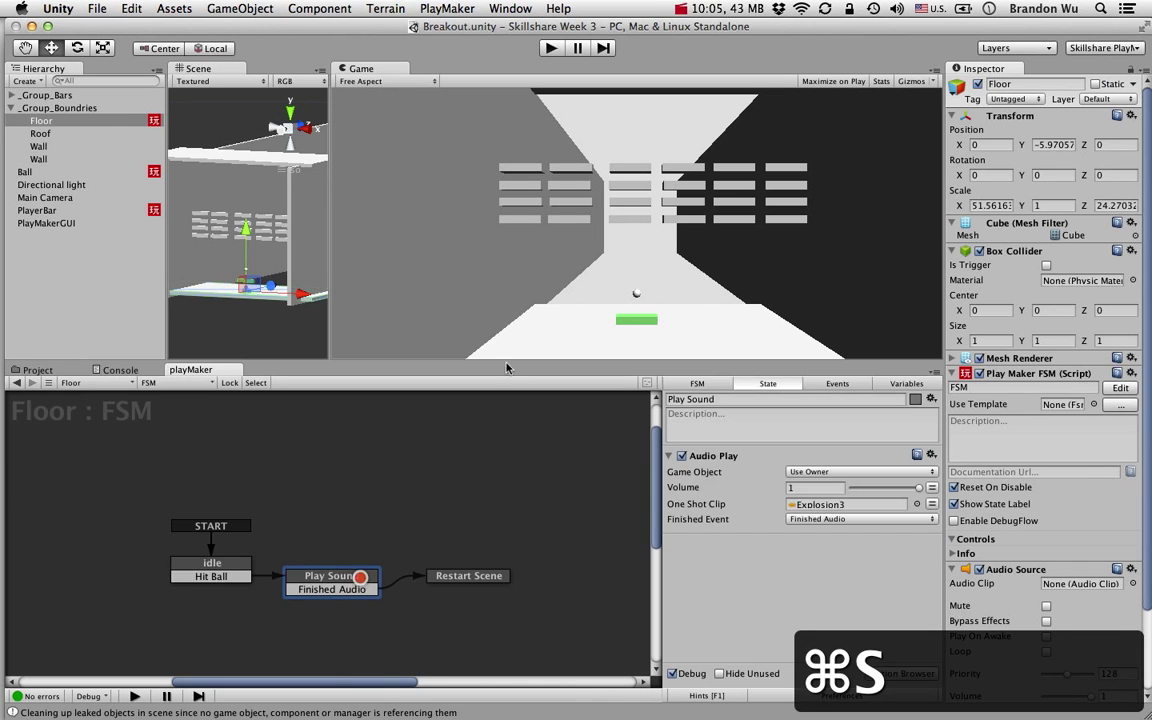
Step: Playtest the game again to hear the Floor's explosion sound with the Finished Audio transition, and stop the run
left_click(550, 47)
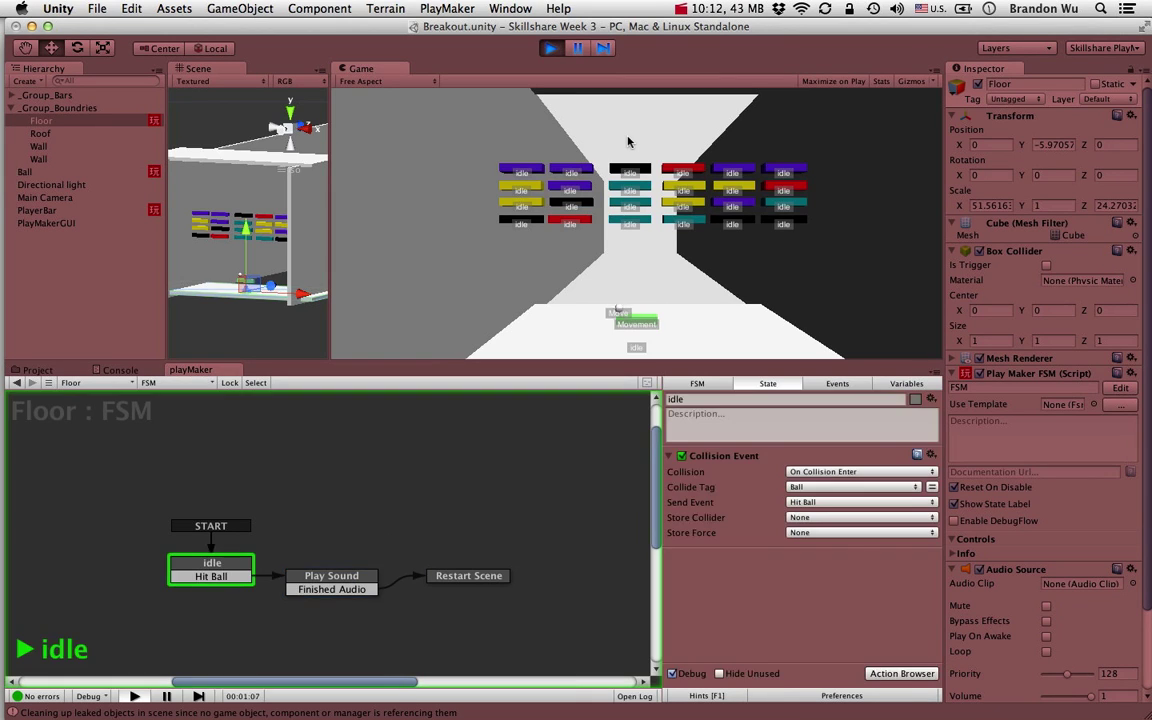
key("Right")
key("Left")
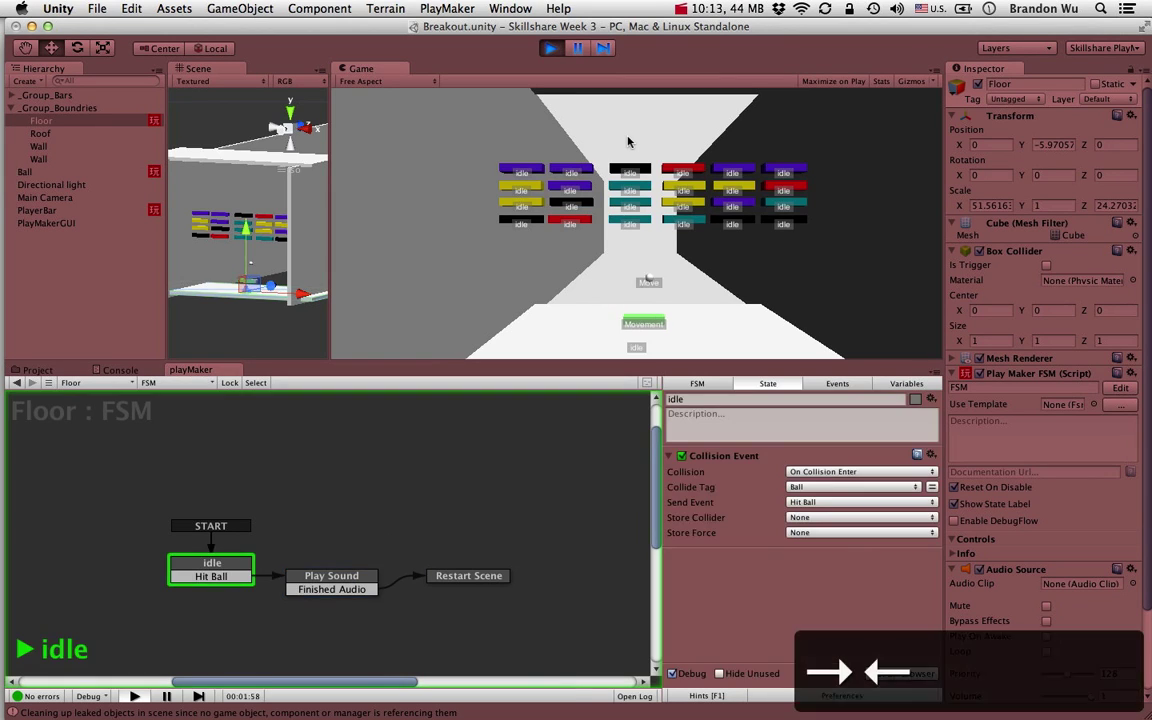
key("Left")
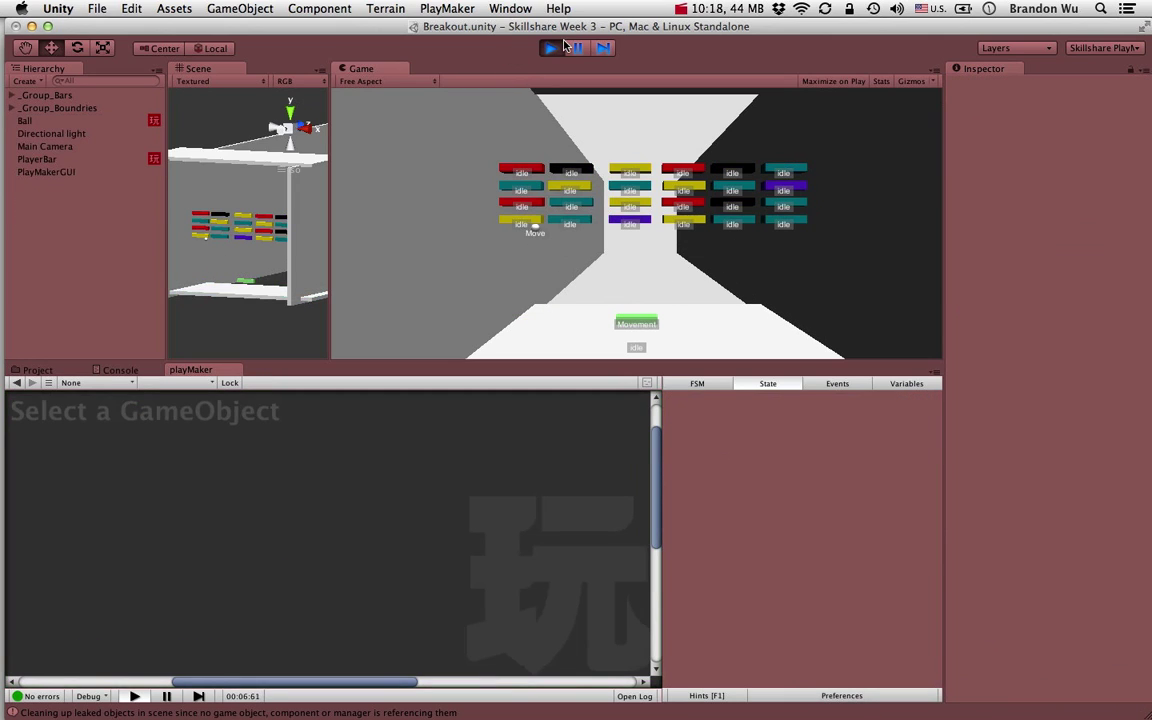
key("super+p")
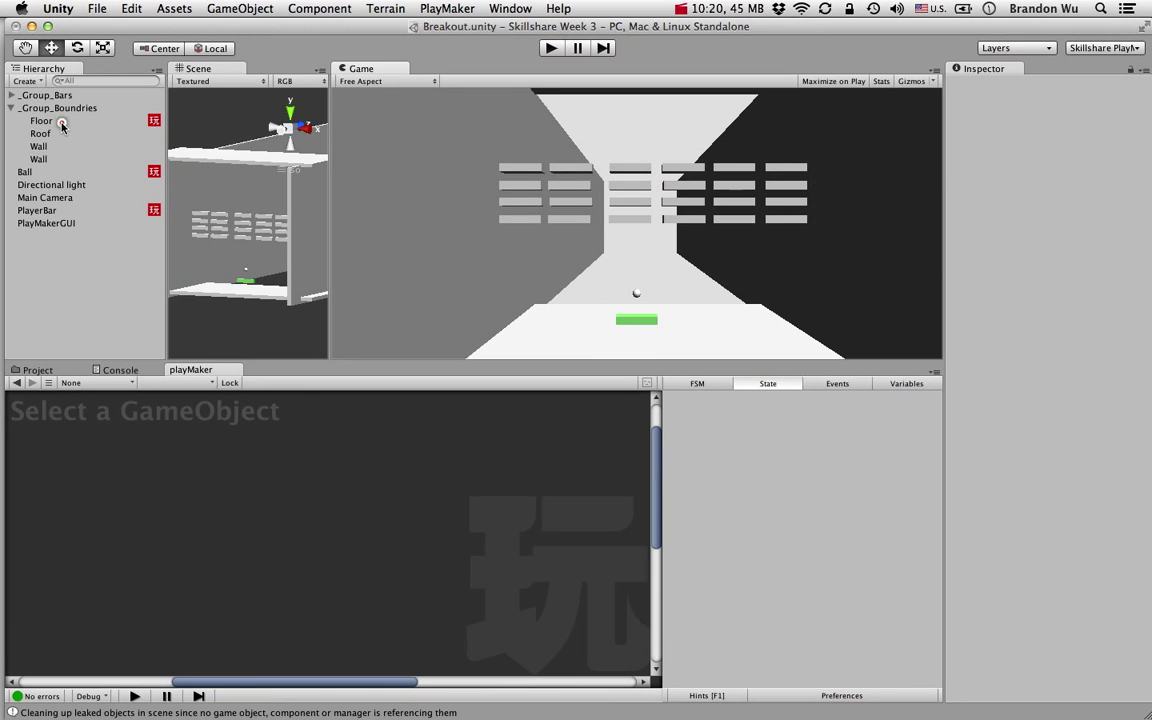
Step: In the Floor's Play Sound state, try FINISHED as Audio Play's Finished Event and reset it to None
left_click(41, 120)
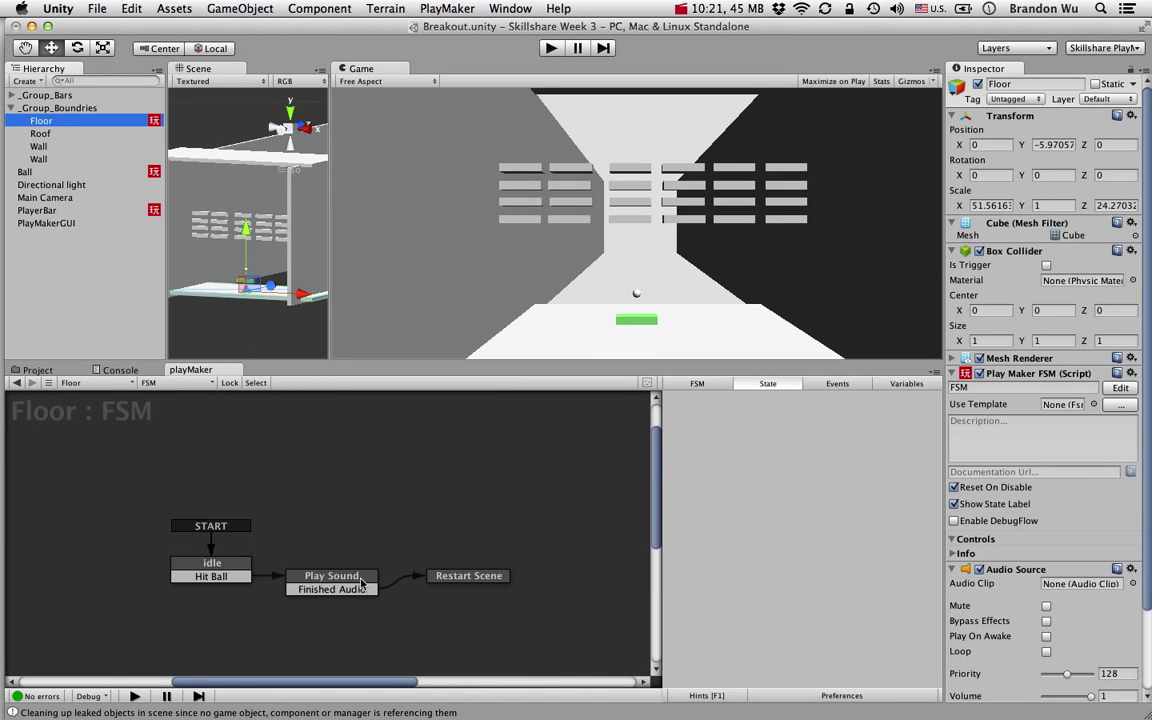
left_click(330, 577)
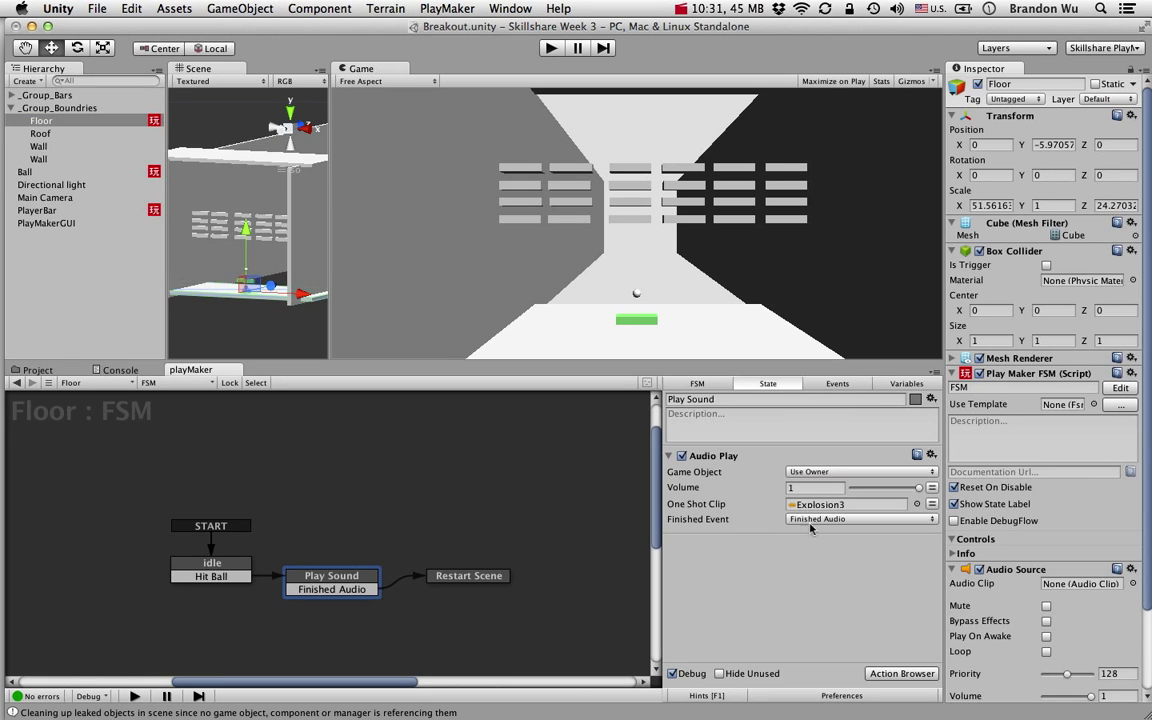
left_click(855, 520)
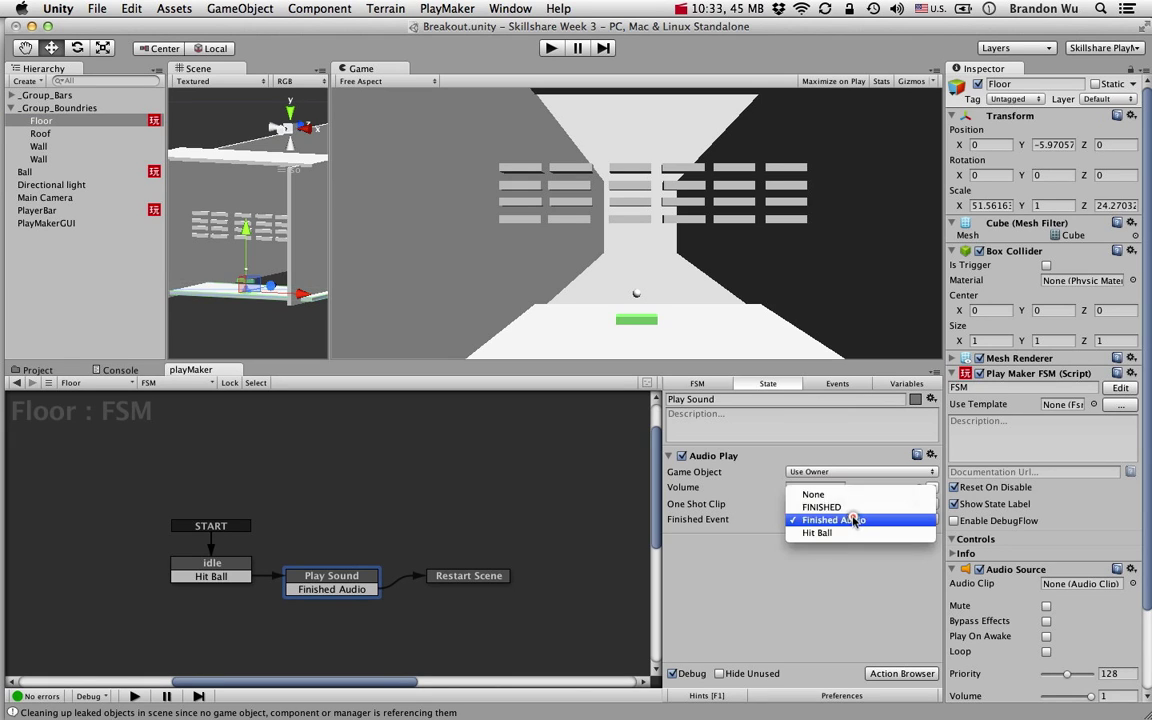
left_click(851, 505)
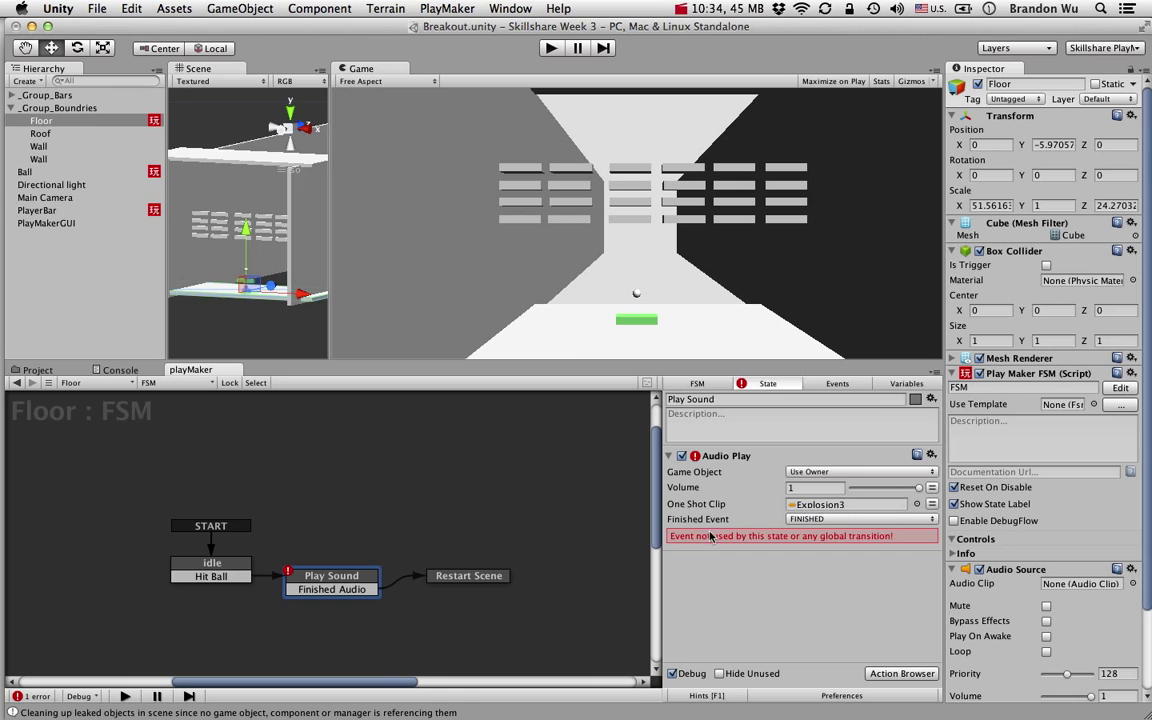
left_click(845, 519)
left_click(843, 508)
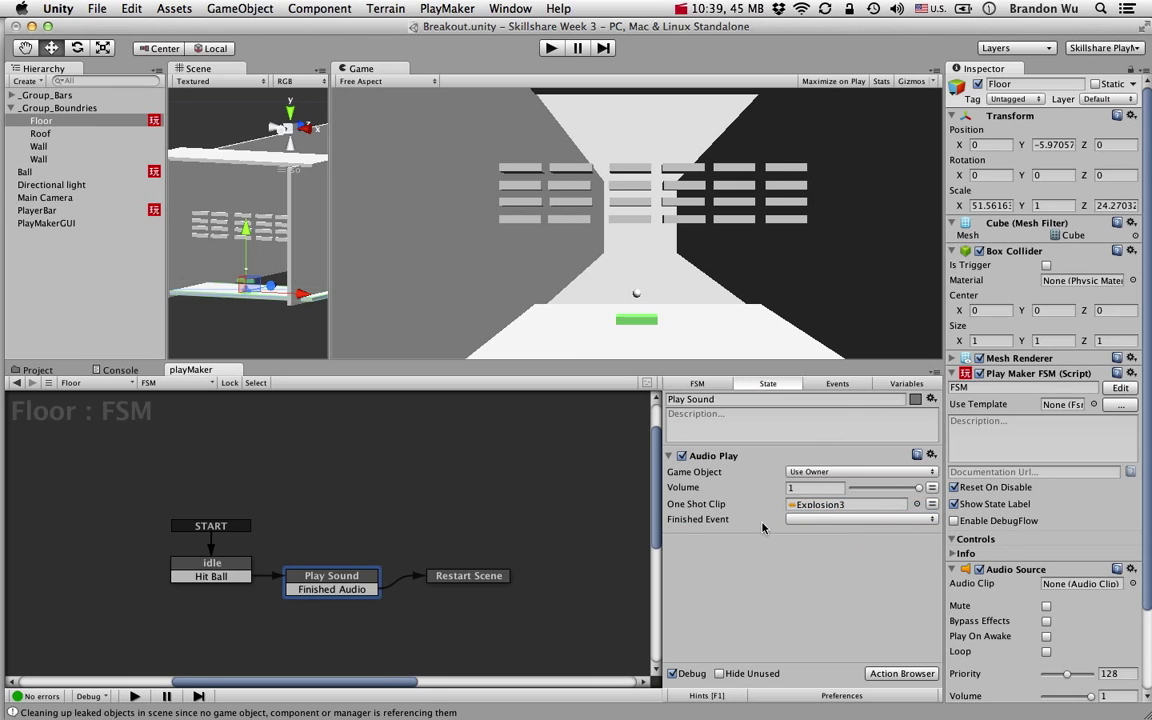
Step: Delete the Finished Audio event from the Floor's FSM and keep Audio Play's Finished Event set to None
left_click(833, 386)
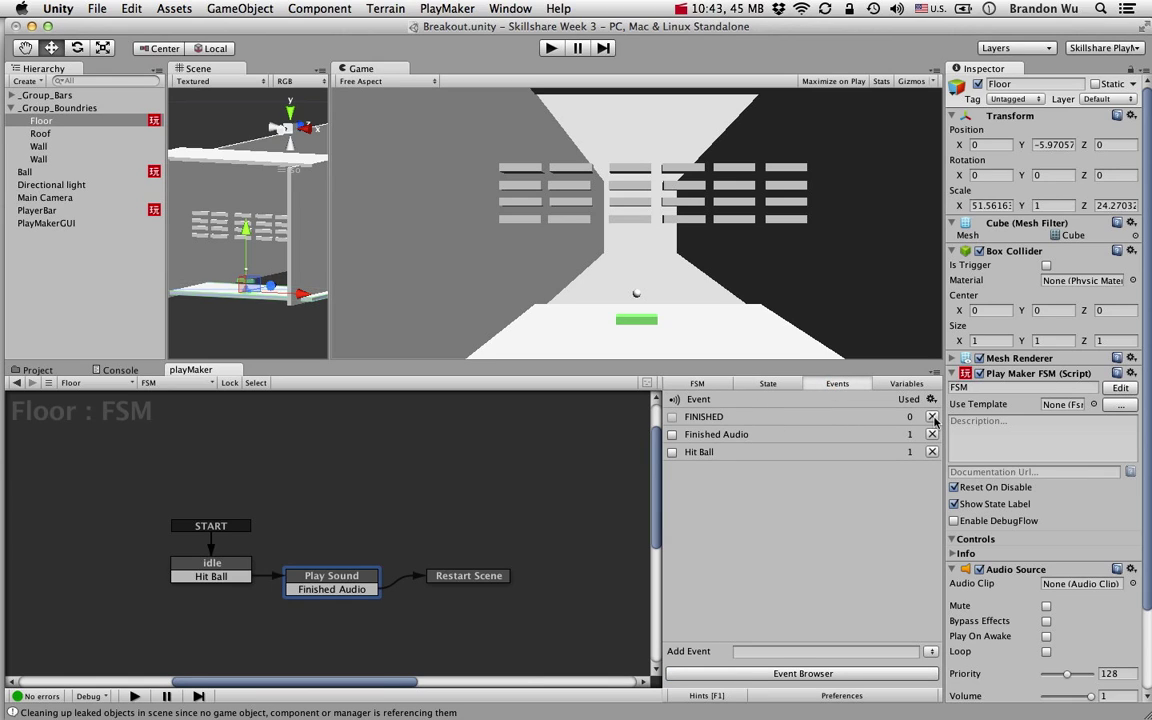
left_click(876, 437)
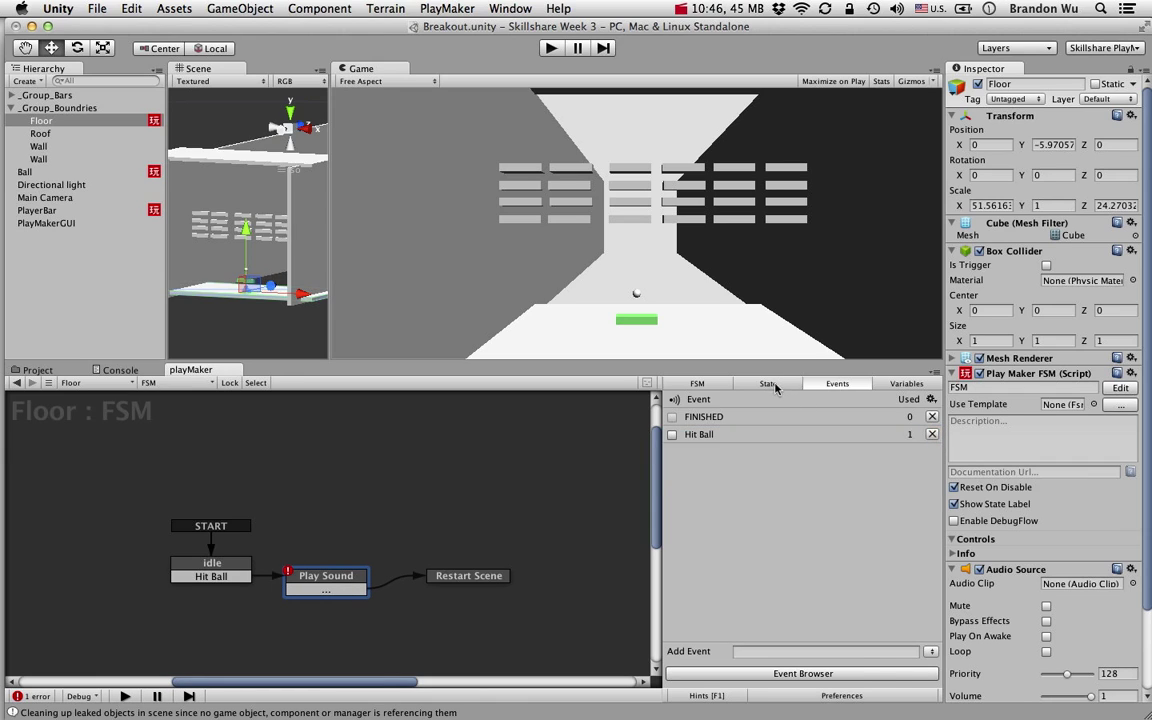
left_click(768, 384)
left_click(855, 519)
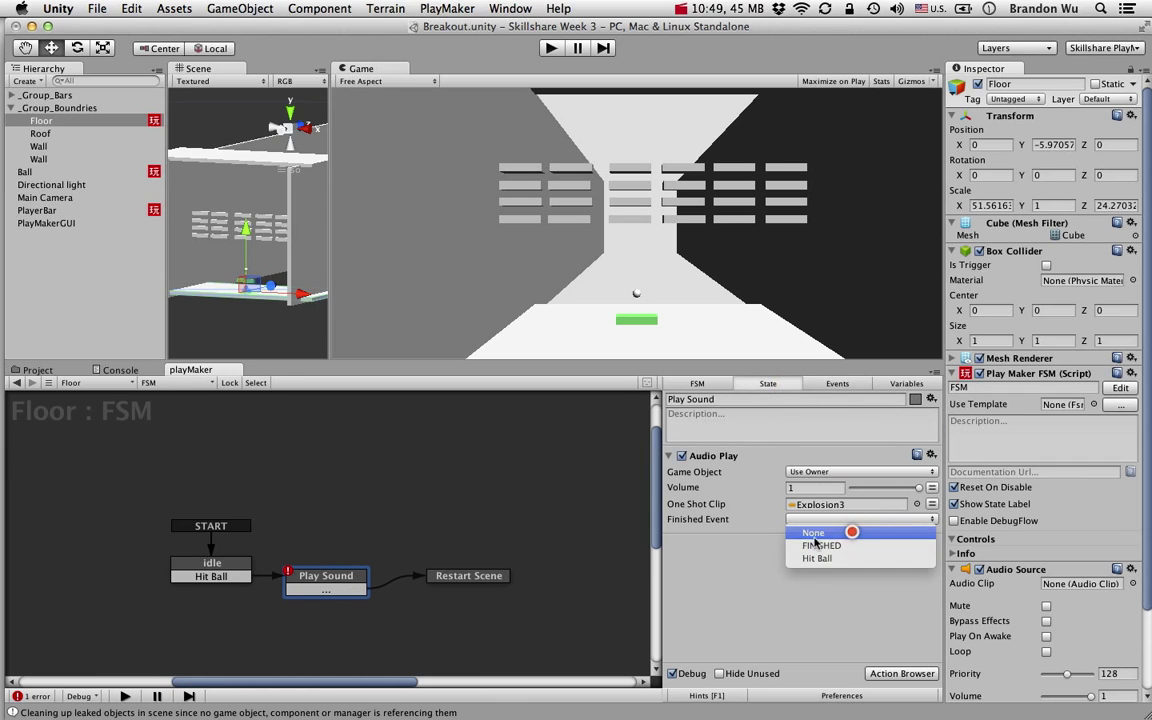
left_click(814, 535)
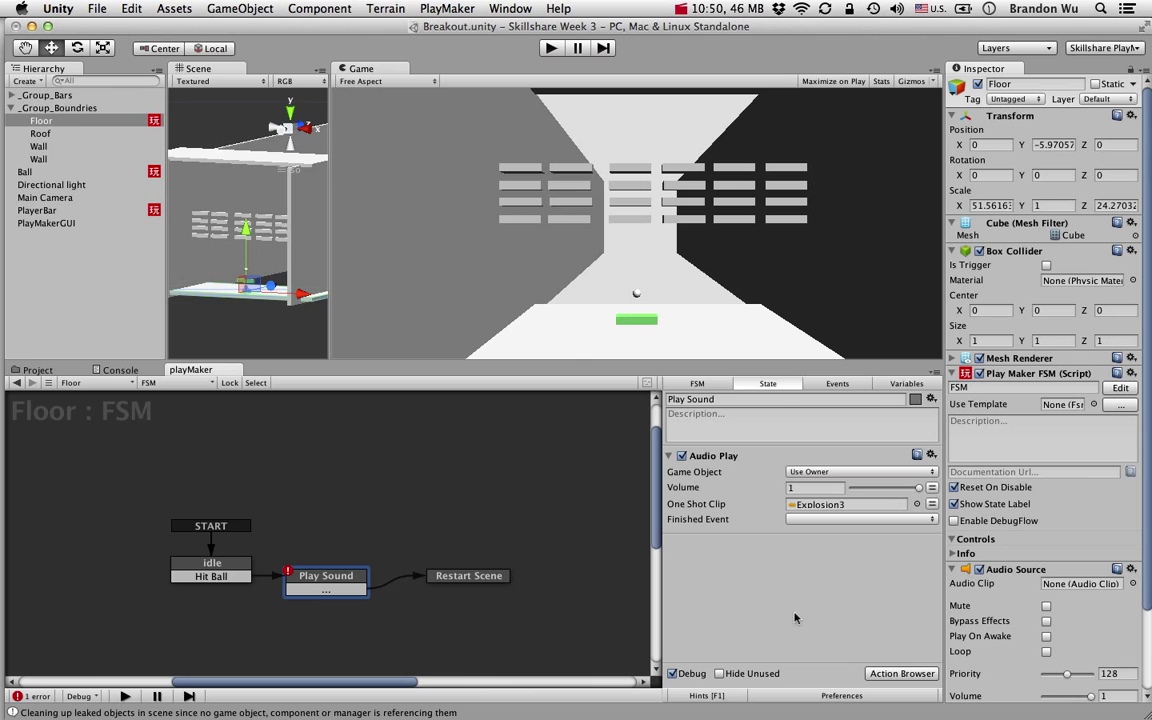
Step: Add a Wait action to the Floor's Play Sound state after Audio Play
left_click(336, 591)
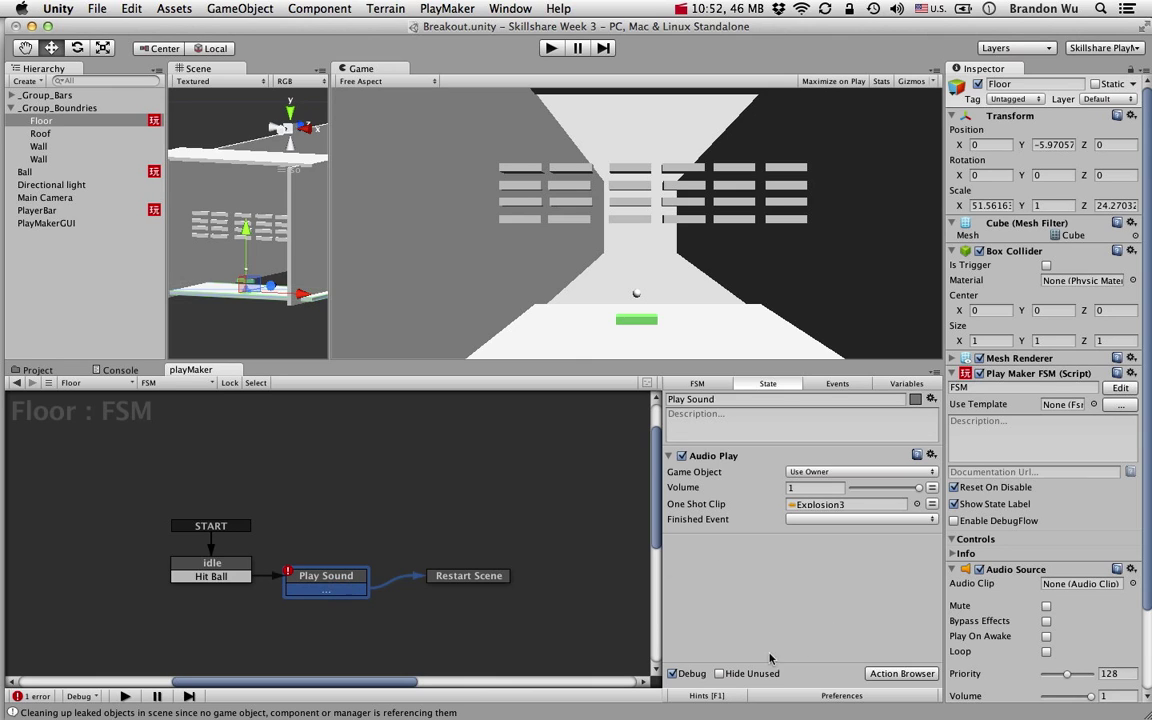
left_click(897, 673)
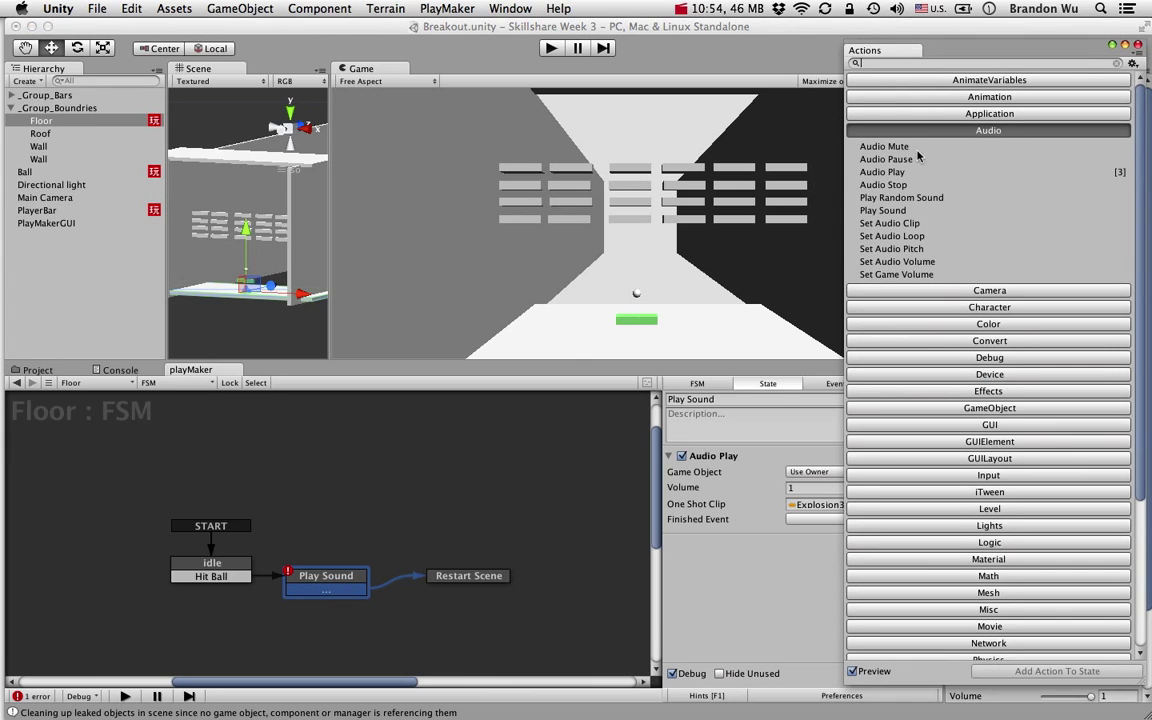
type("wait")
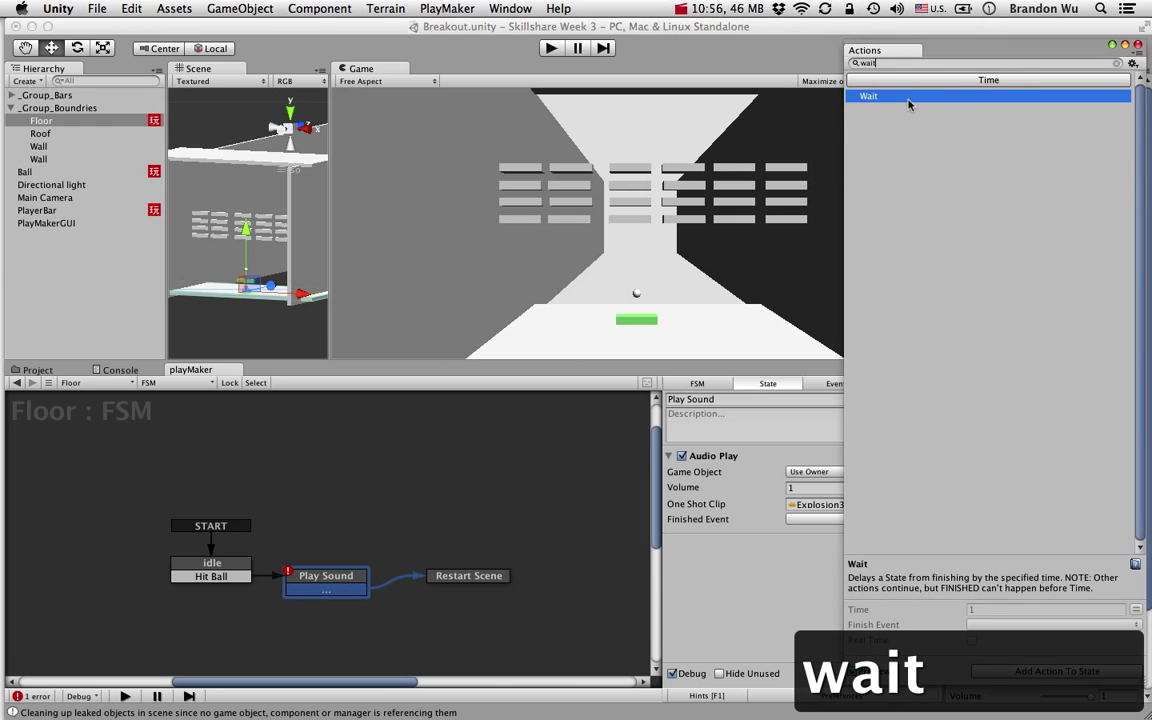
double_click(908, 97)
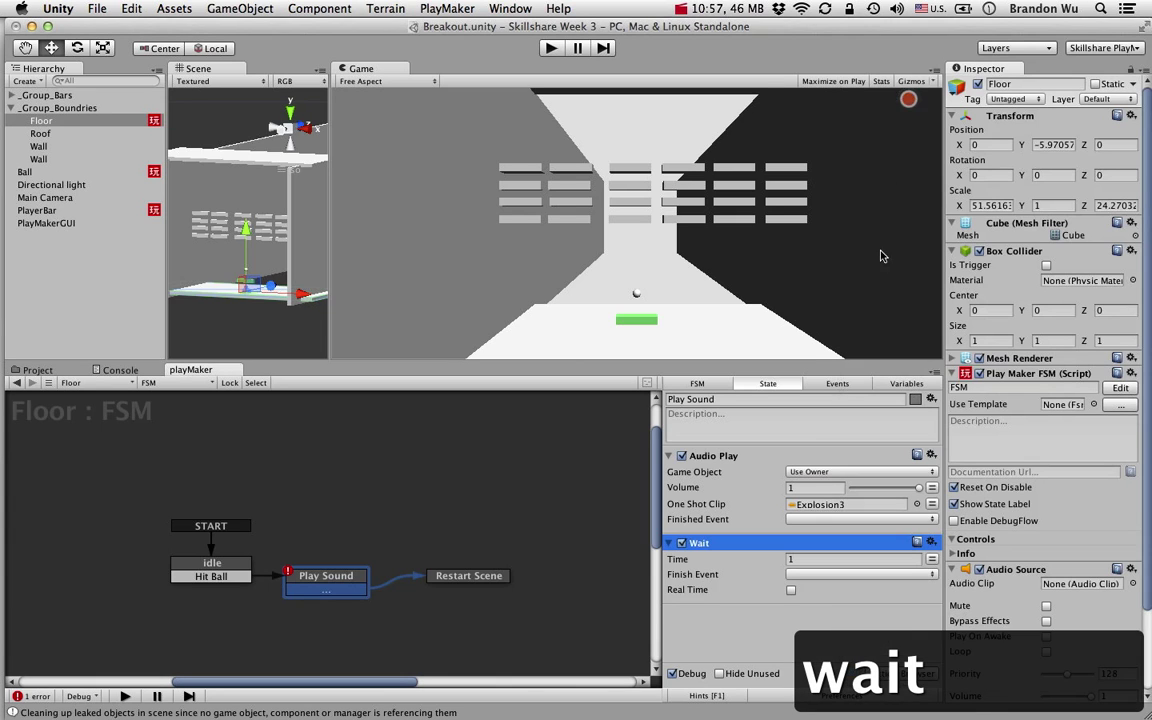
left_click(800, 574)
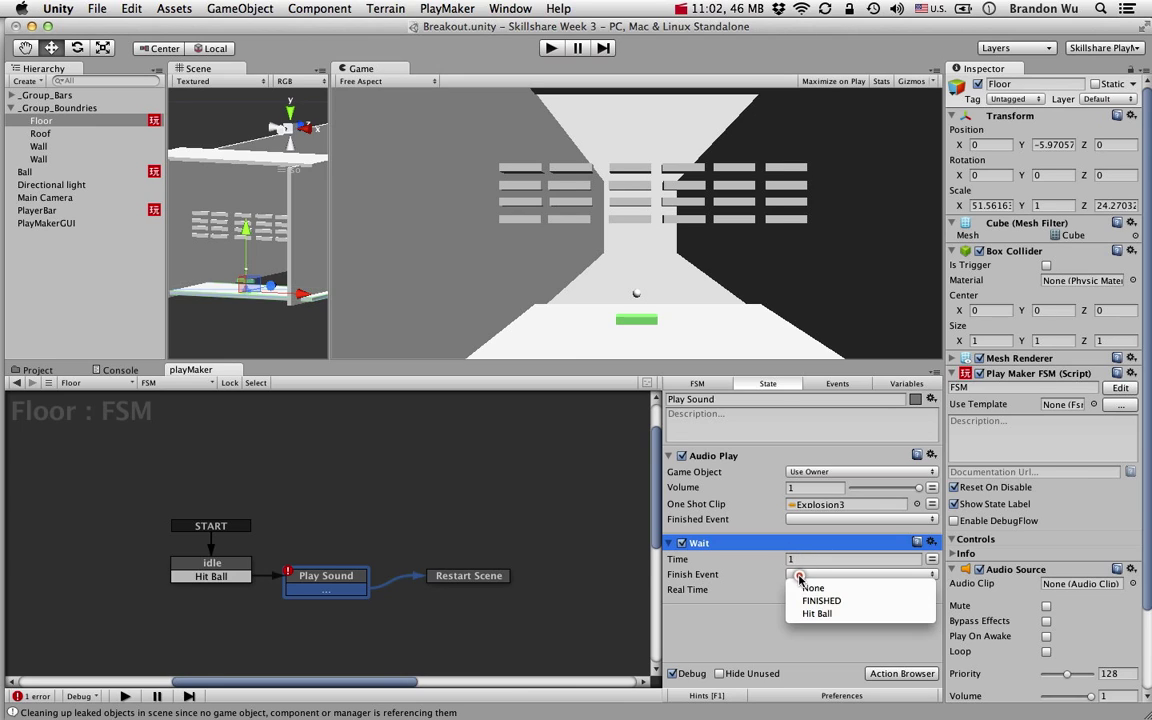
left_click(725, 609)
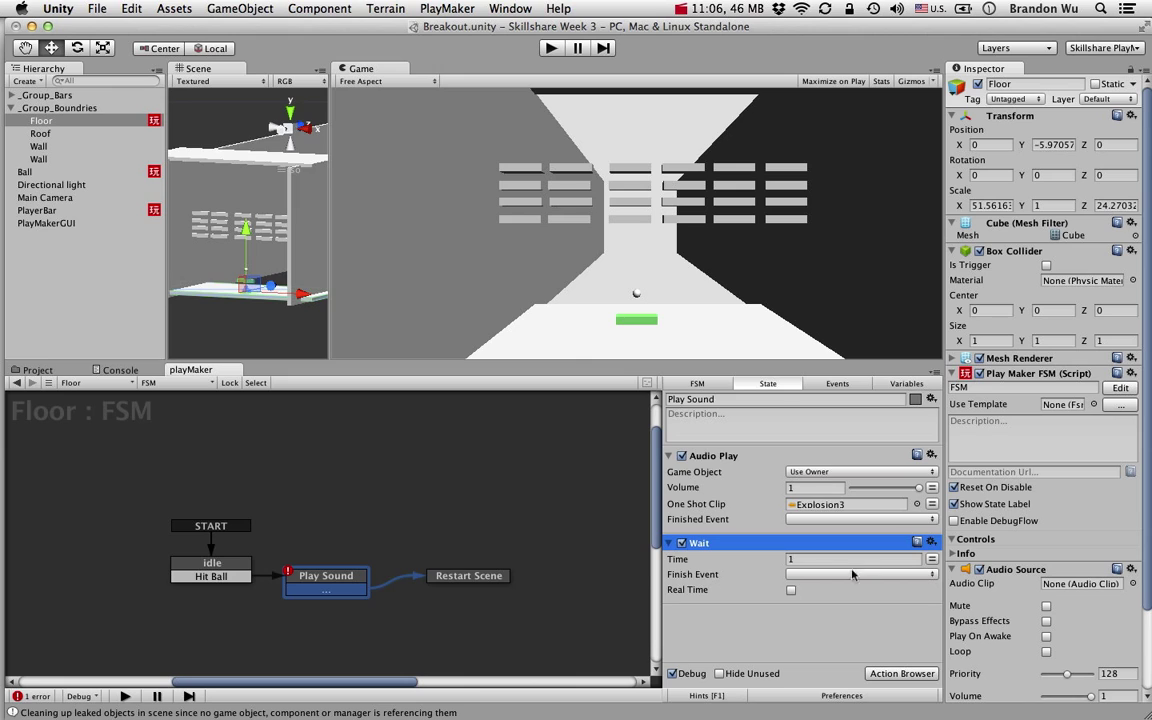
Step: Assign the FINISHED event to the Play Sound state's transition and to the Wait action's Finish Event
right_click(355, 590)
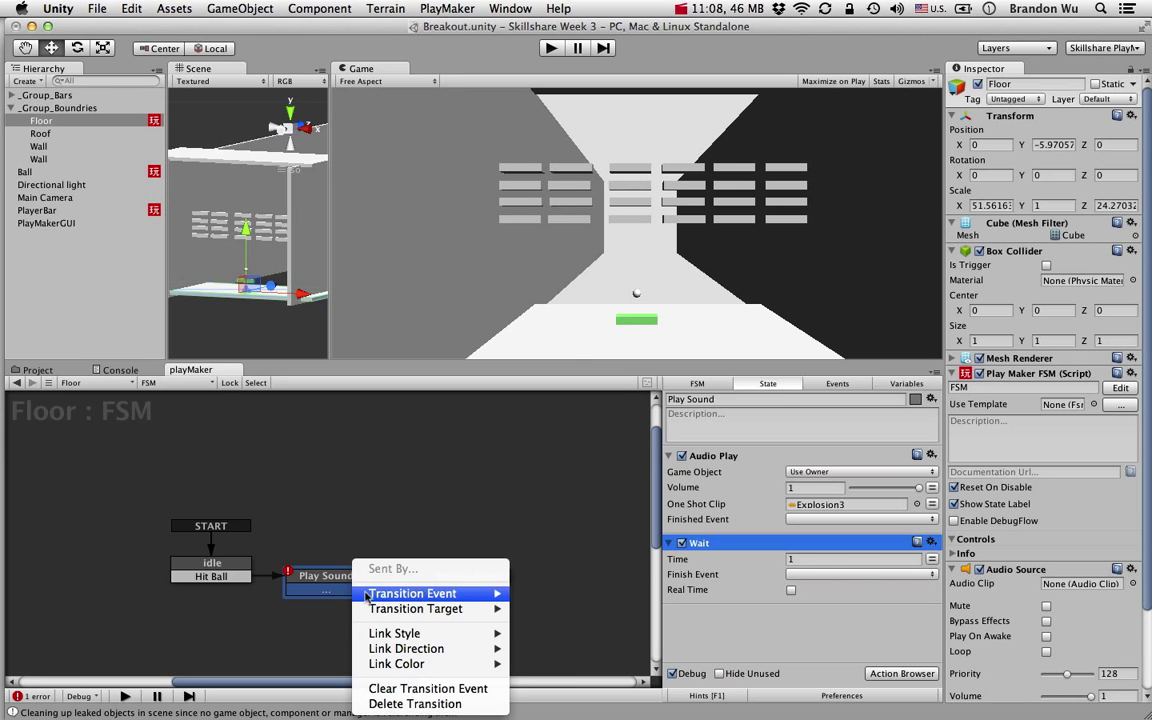
mouse_move(370, 594)
left_click(552, 591)
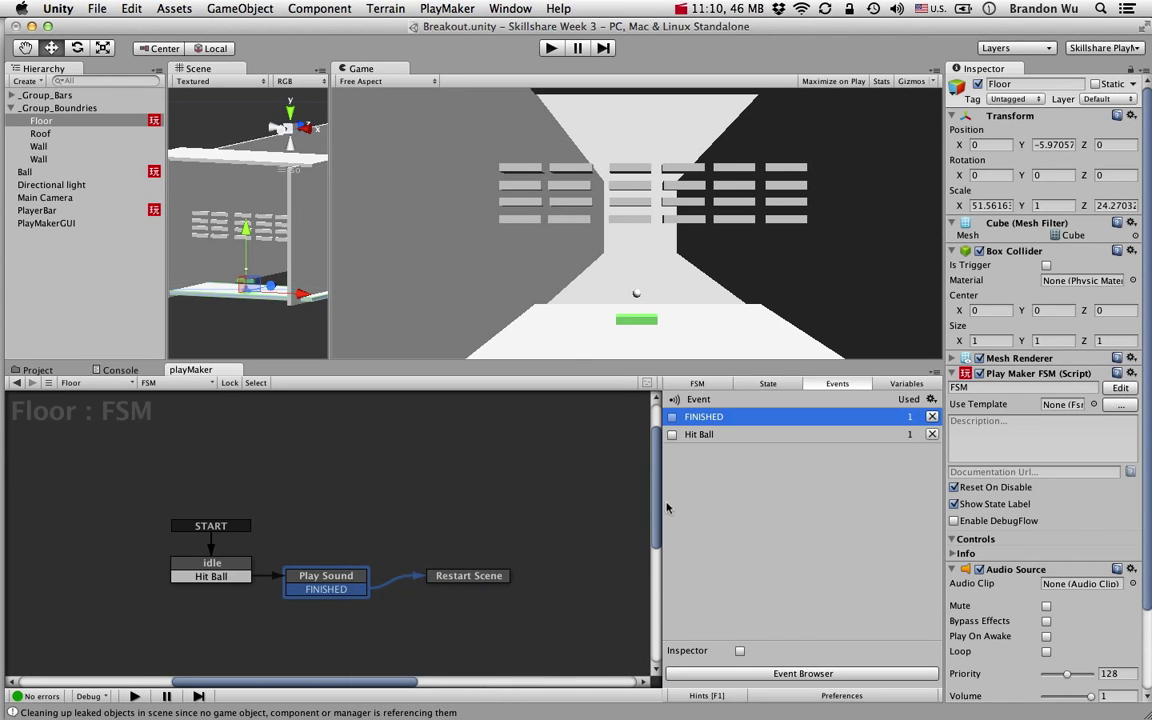
left_click(326, 576)
left_click(796, 574)
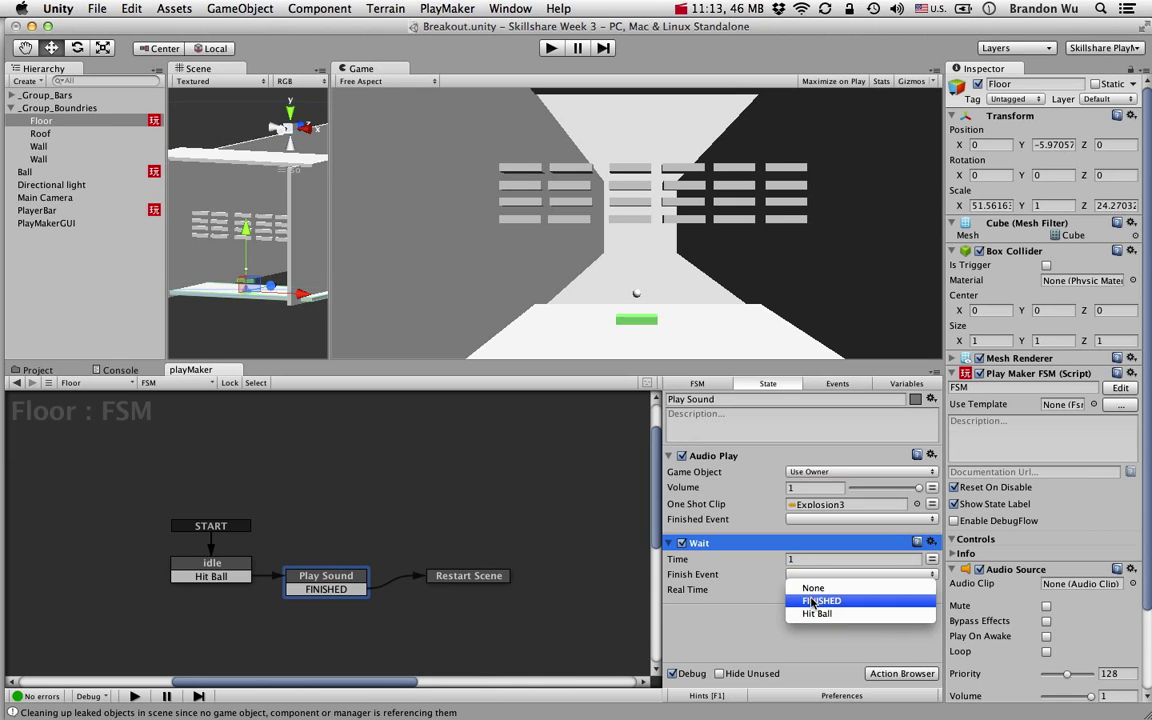
left_click(822, 600)
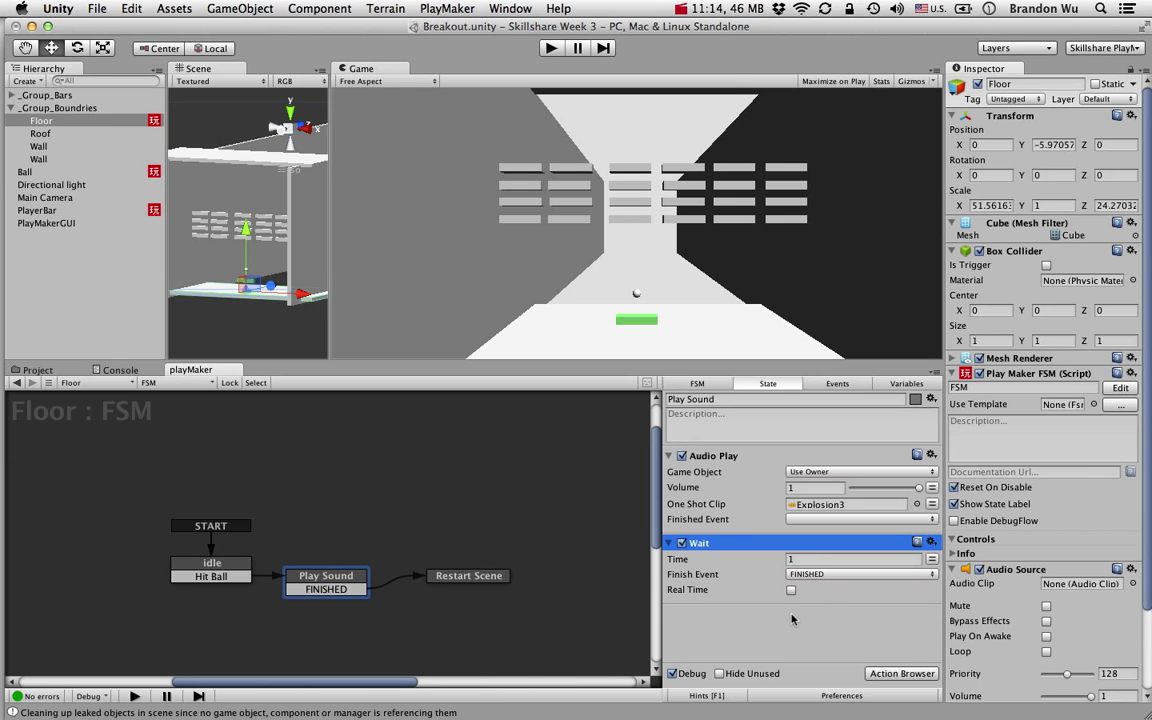
left_click(791, 614)
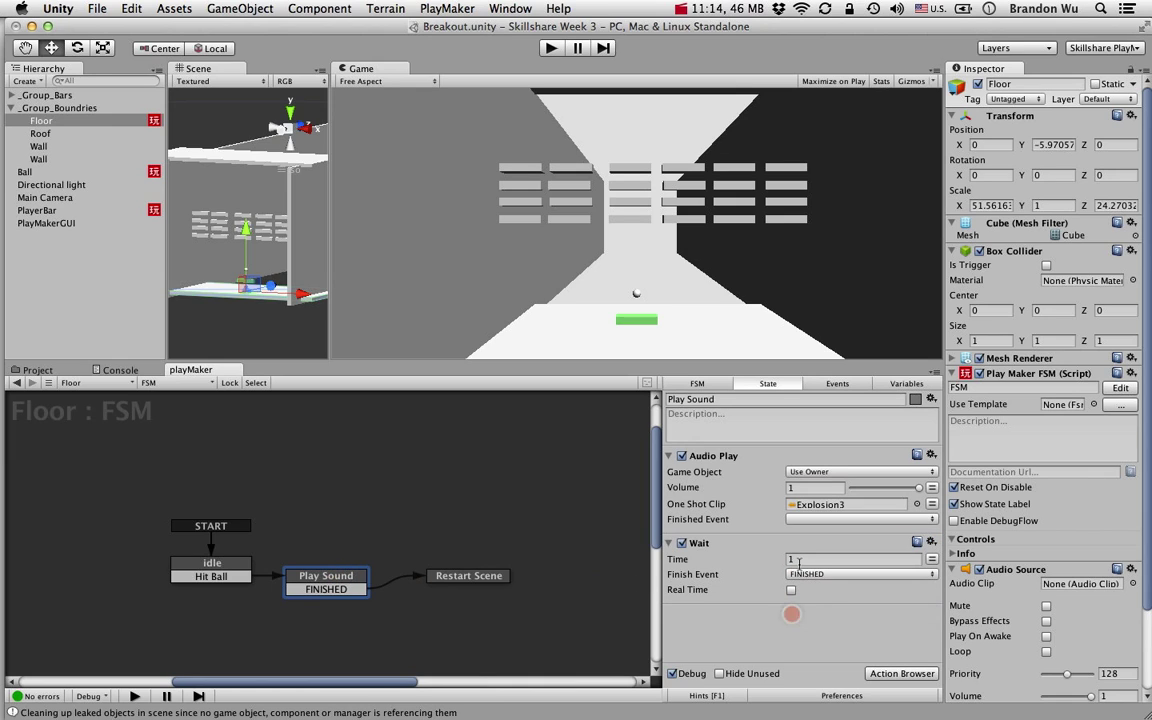
Step: Preview the Explosion3 clip in the 8BitSounds folder and scrub its waveform to check how long the sound lasts
left_click(791, 560)
left_click(38, 370)
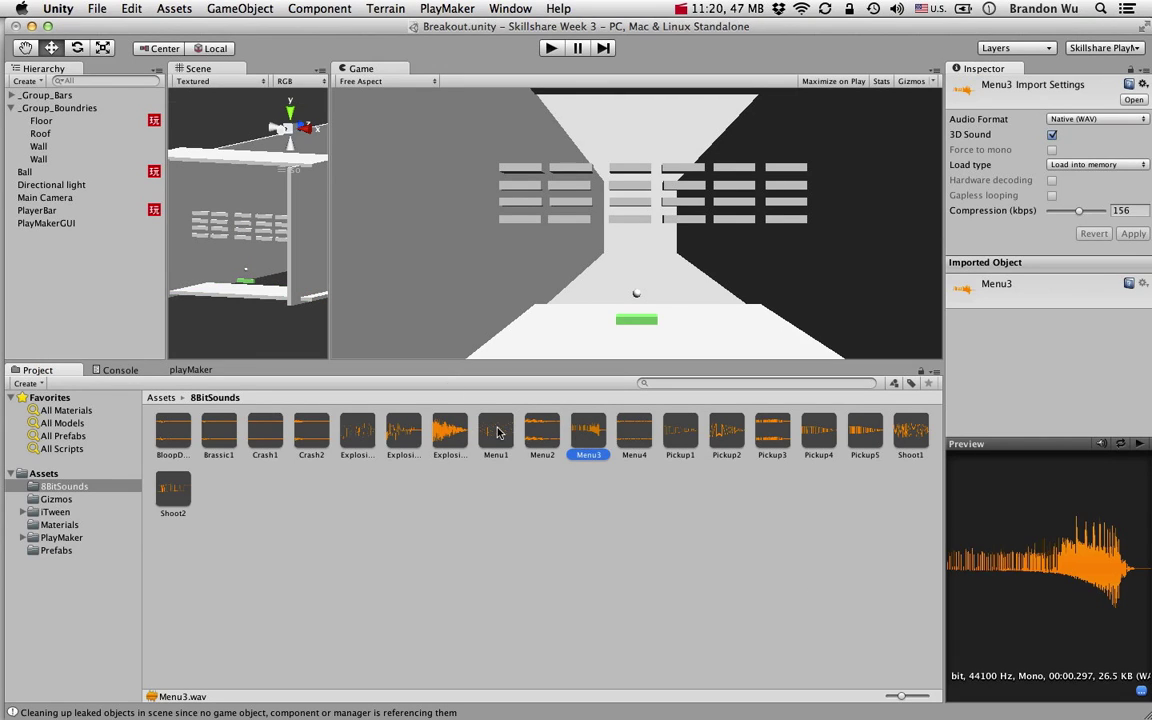
left_click(440, 432)
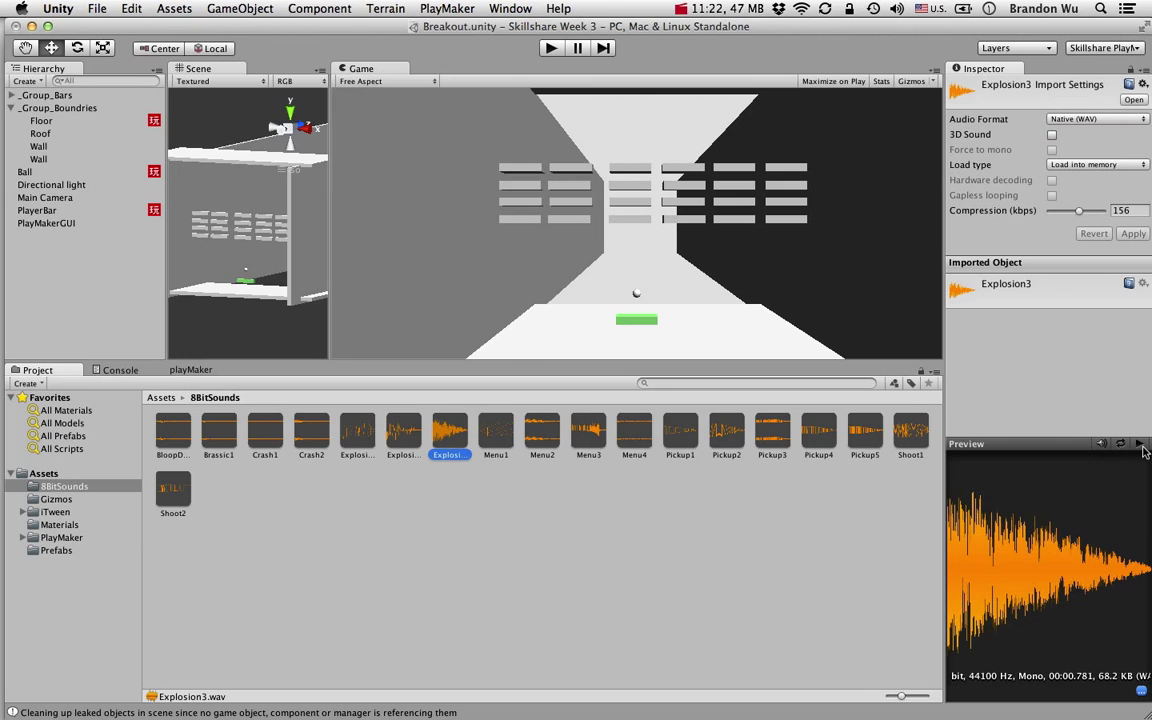
left_click(1142, 445)
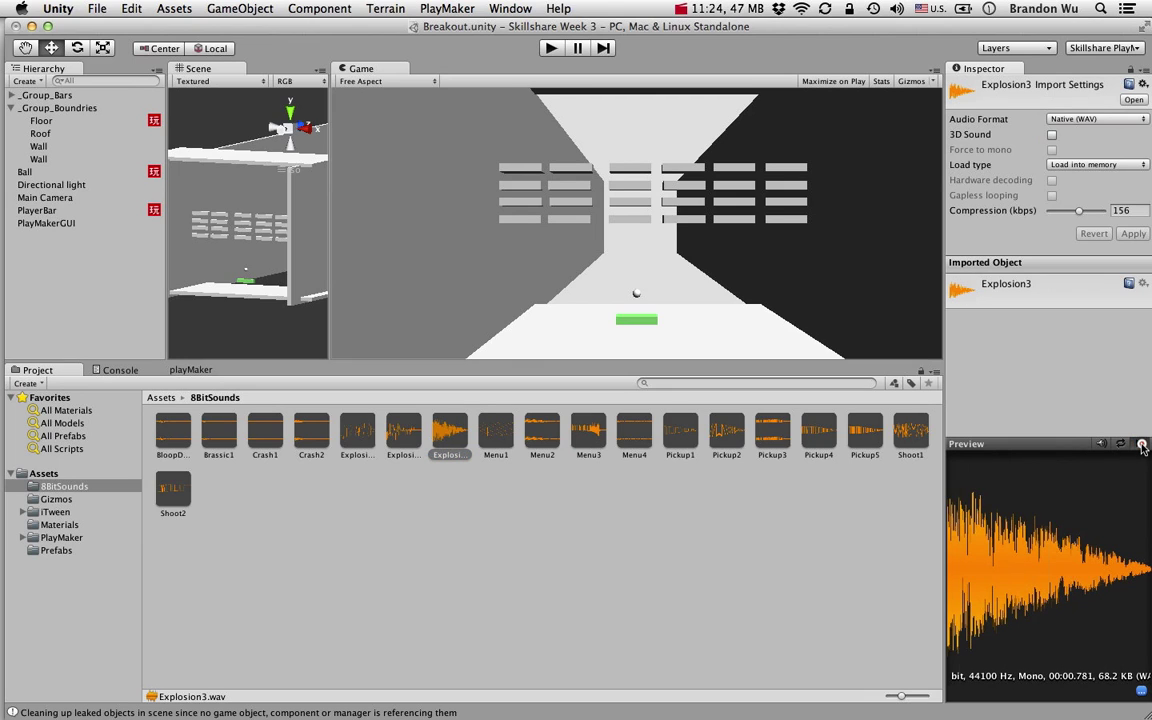
left_click(1142, 445)
left_click(1142, 445)
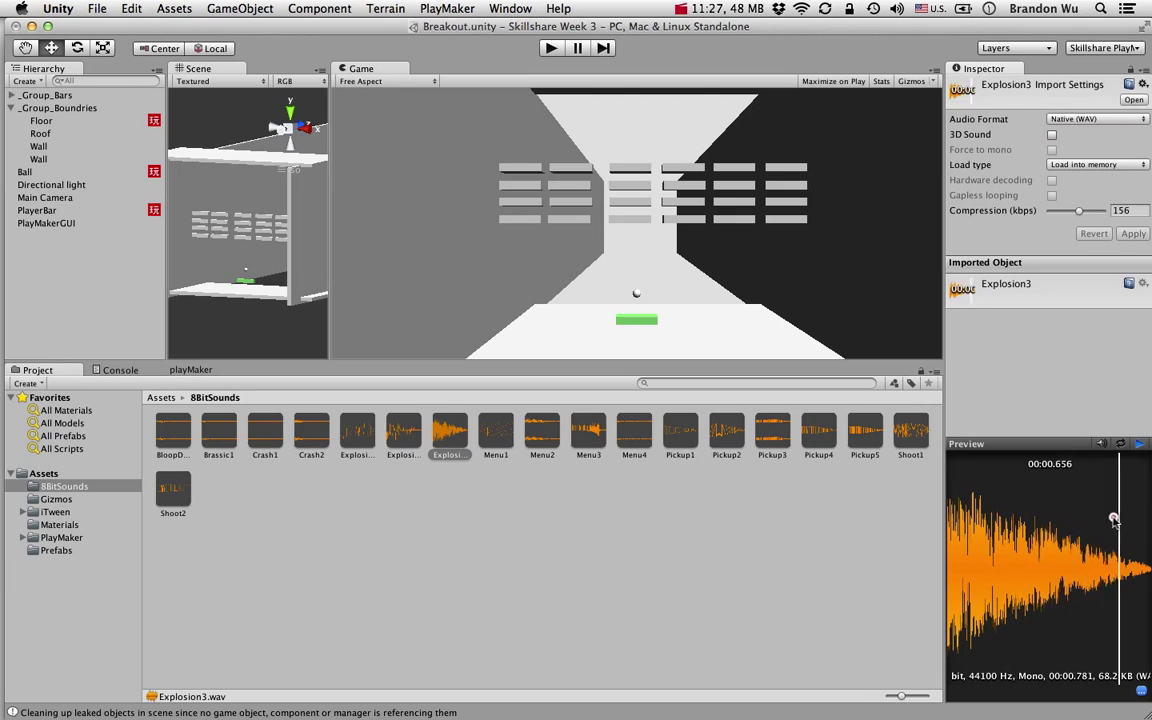
left_click_drag(1044, 390, 1116, 521)
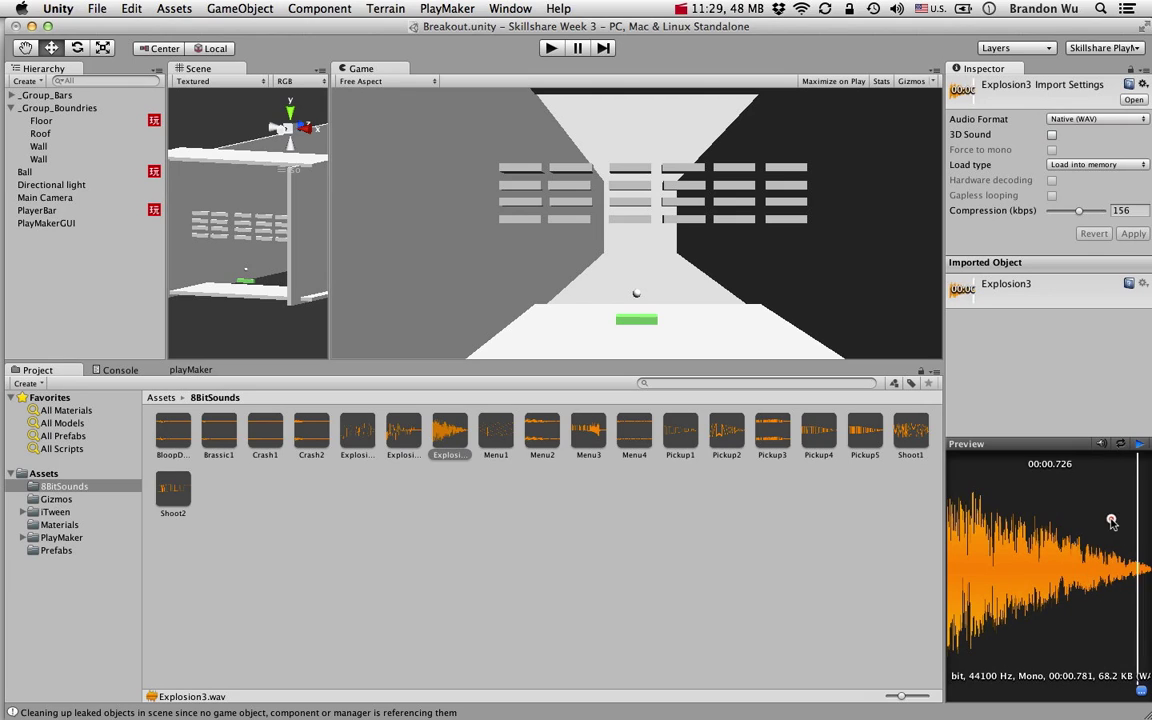
left_click_drag(1111, 522, 1108, 540)
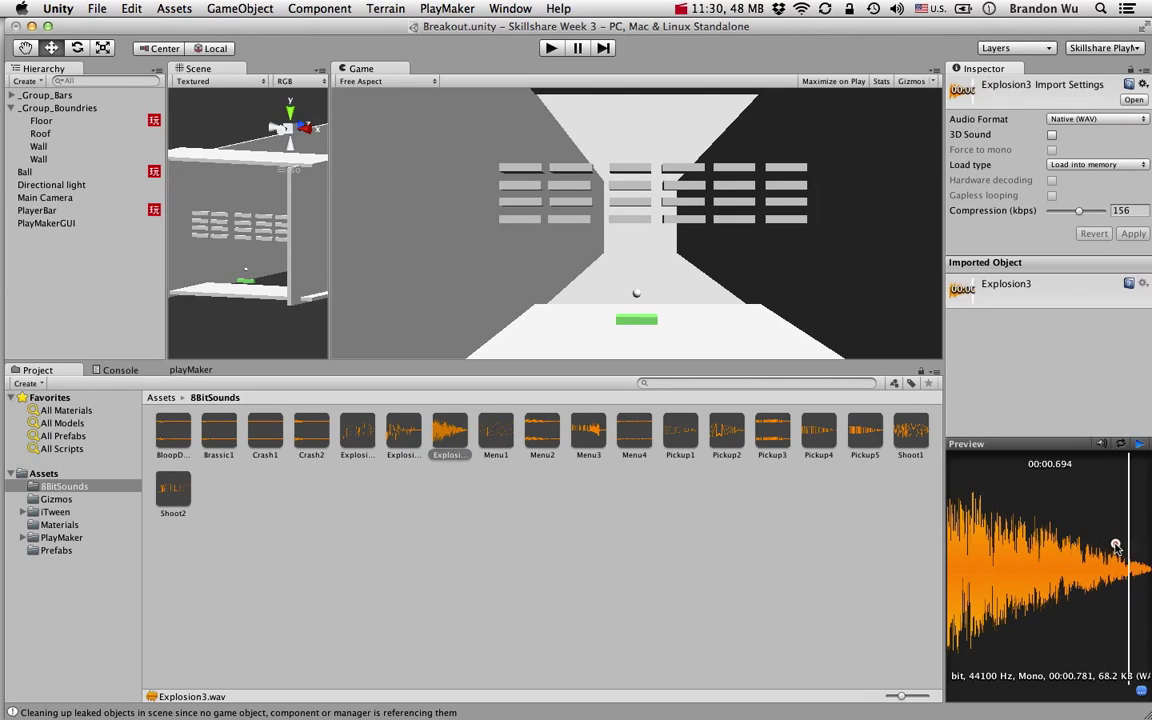
left_click_drag(1113, 548, 1120, 546)
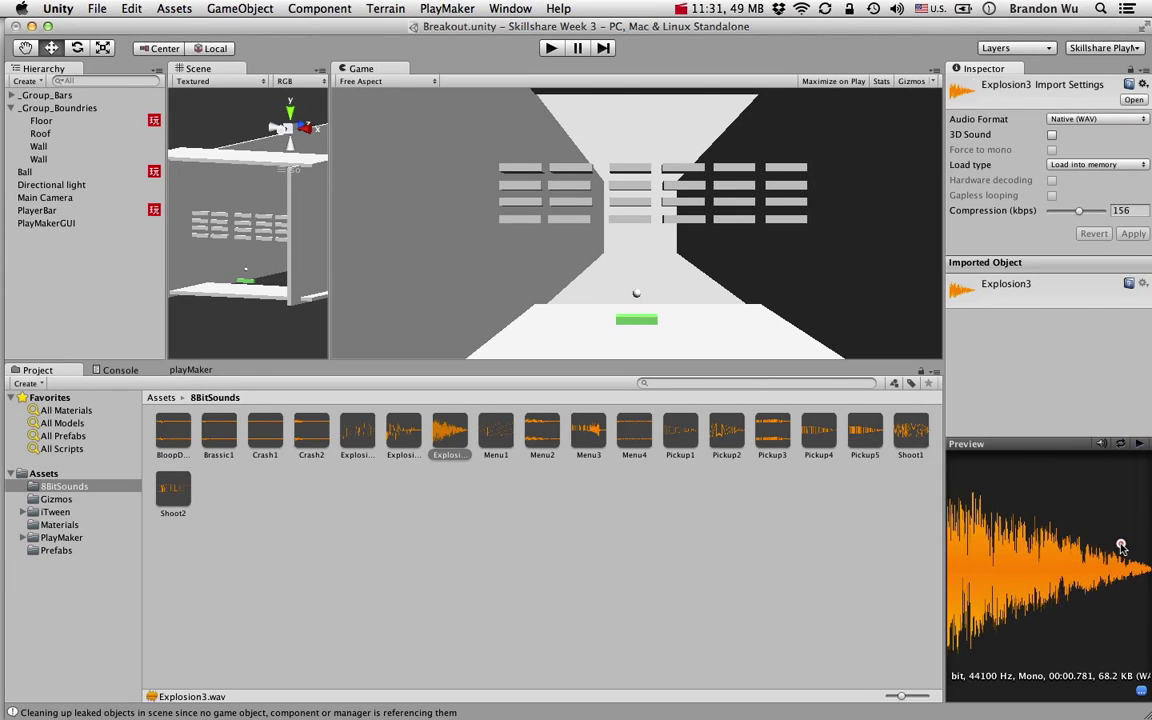
left_click_drag(1010, 490, 1012, 490)
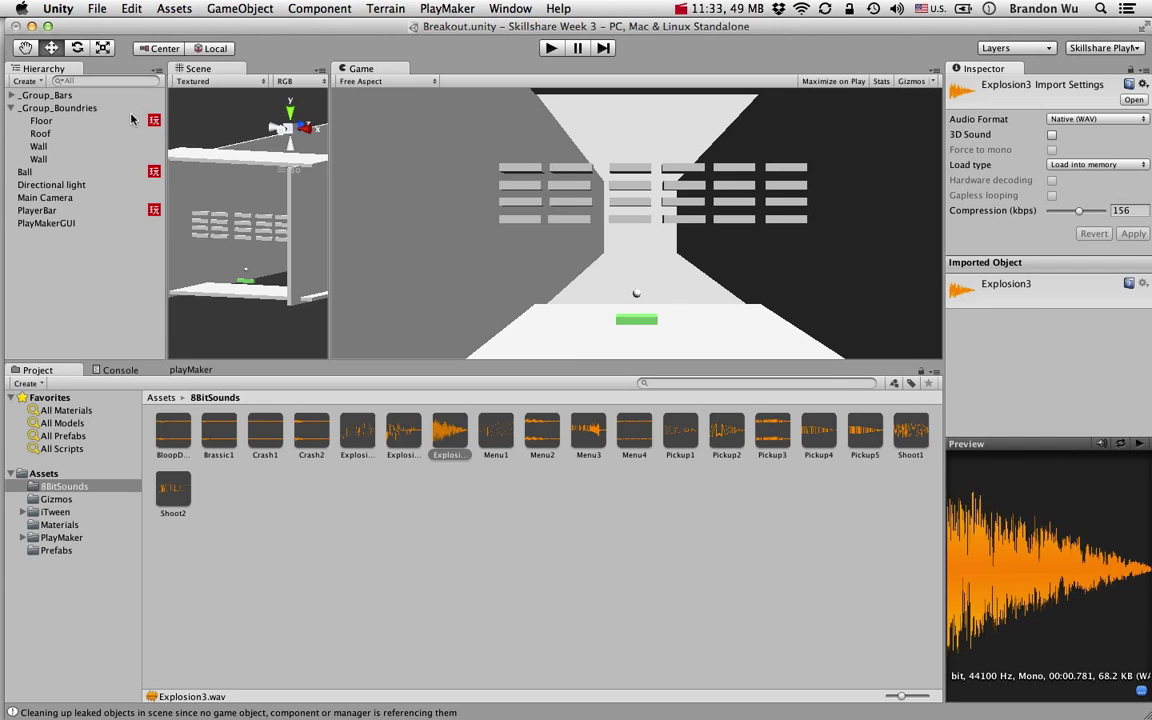
Step: In the Floor's Play Sound state, set the Wait time to 0.3 and enable Real Time
left_click(41, 120)
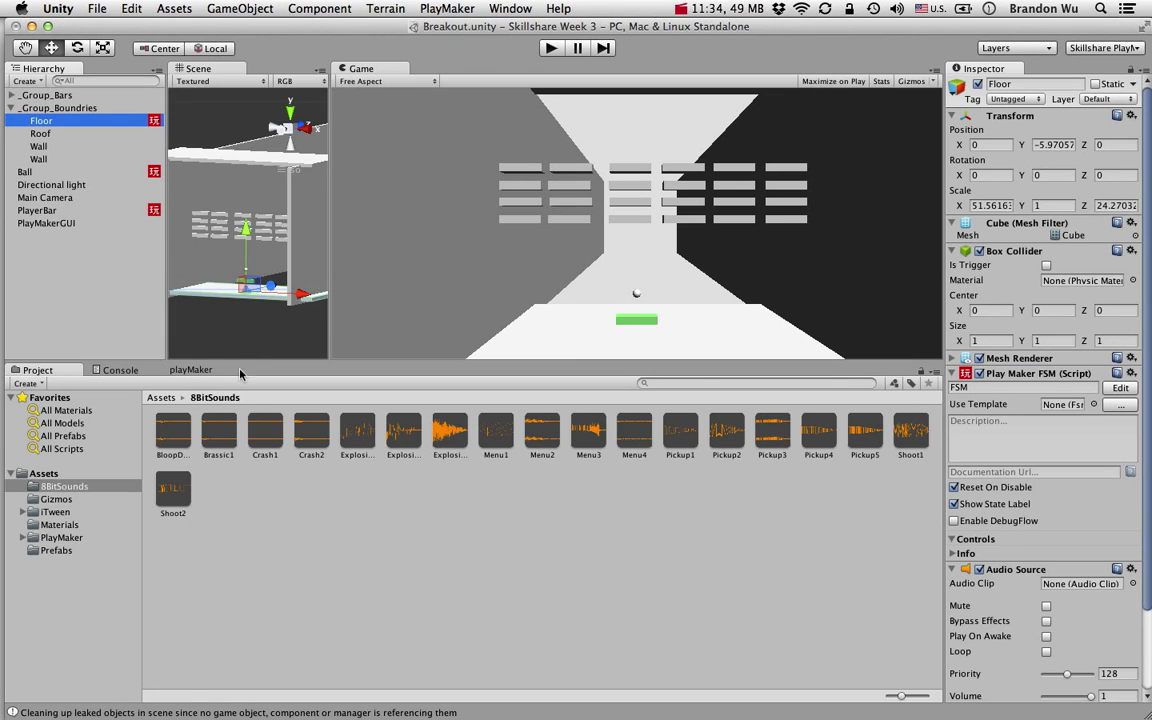
left_click(200, 370)
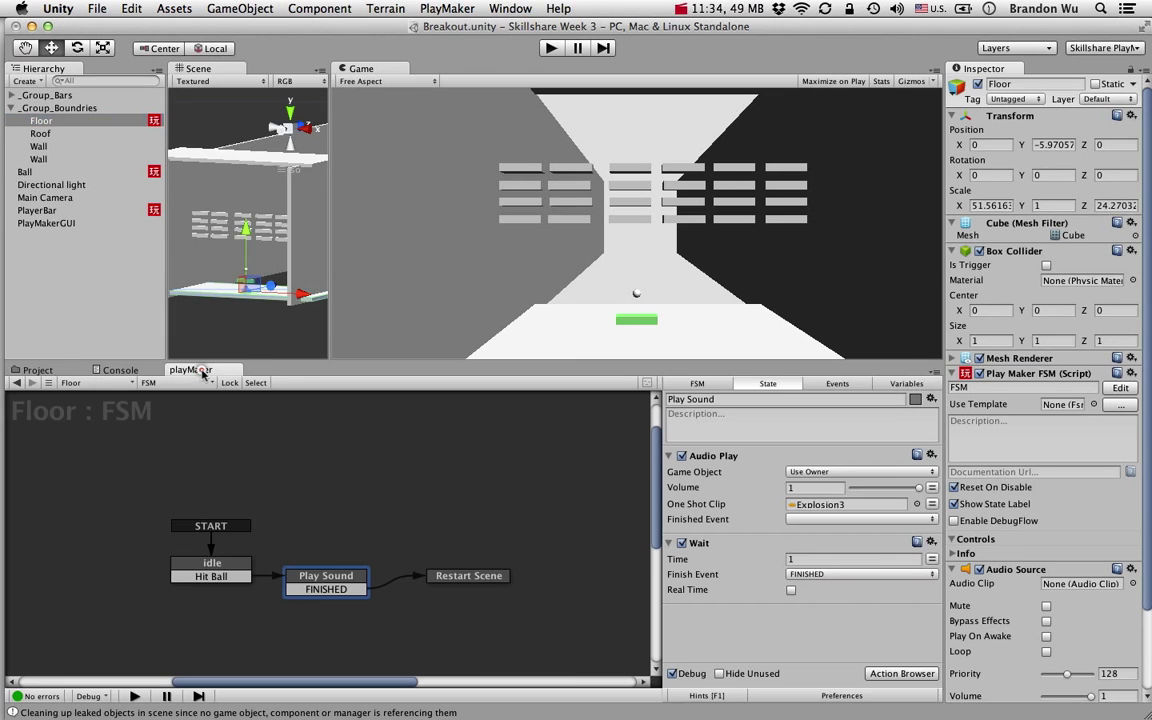
left_click(800, 559)
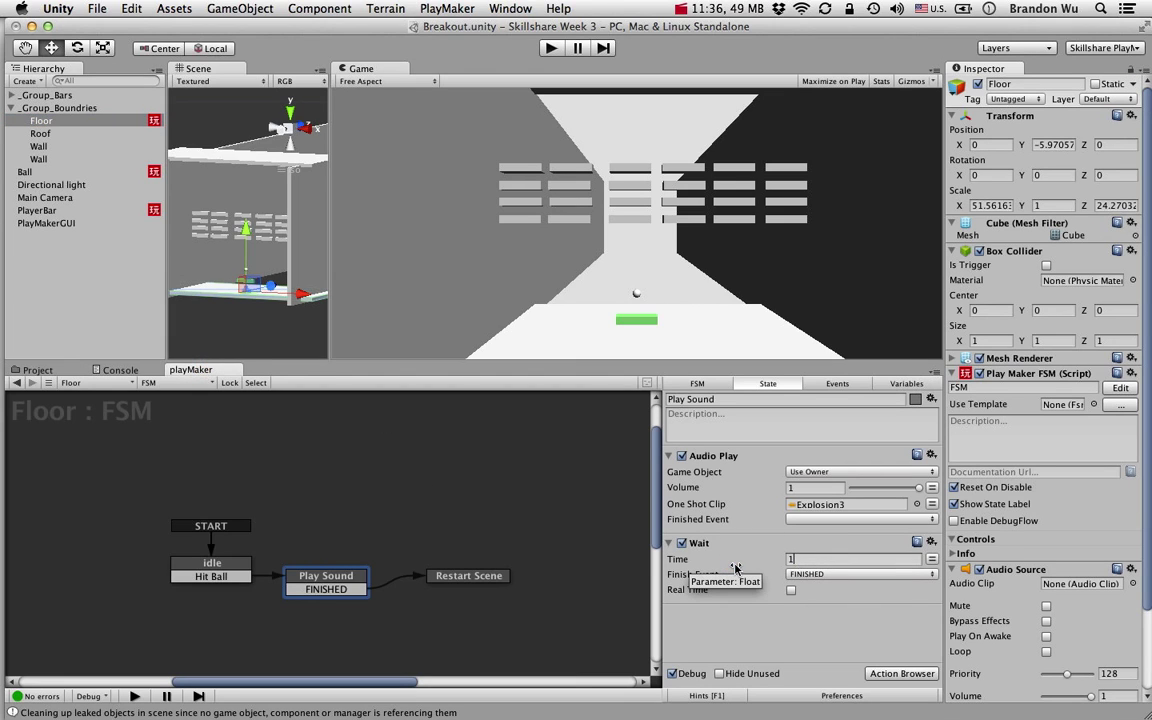
key("BackSpace")
type(".3")
key("Return")
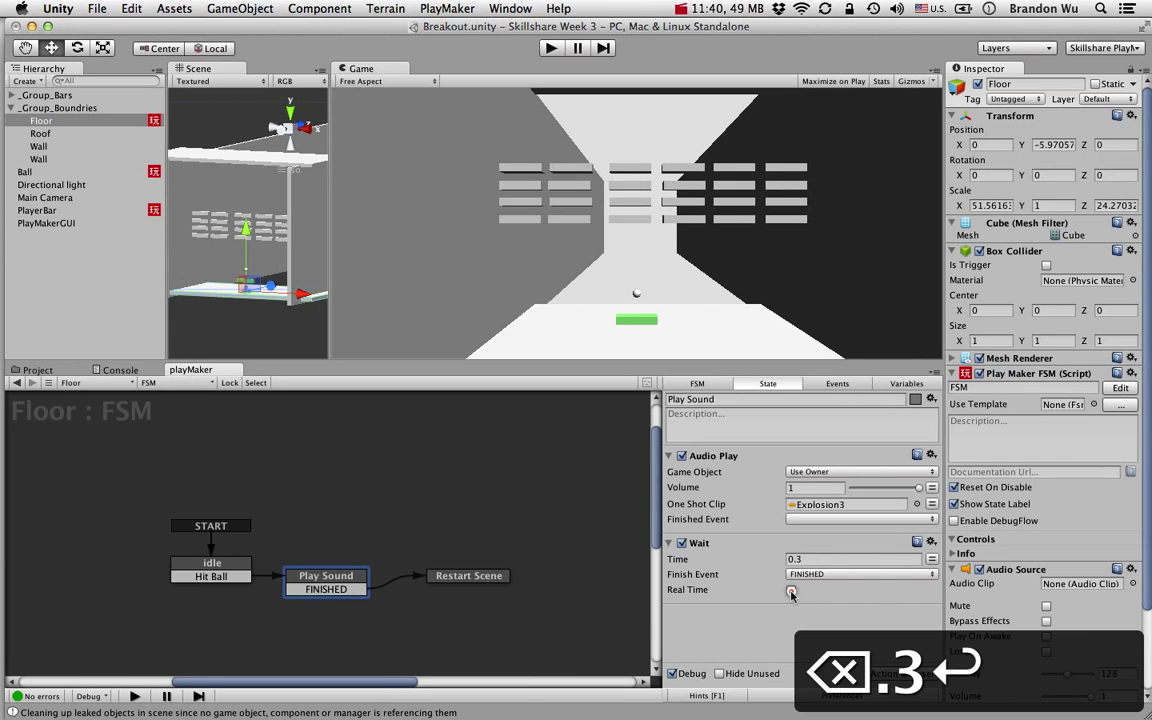
left_click(791, 590)
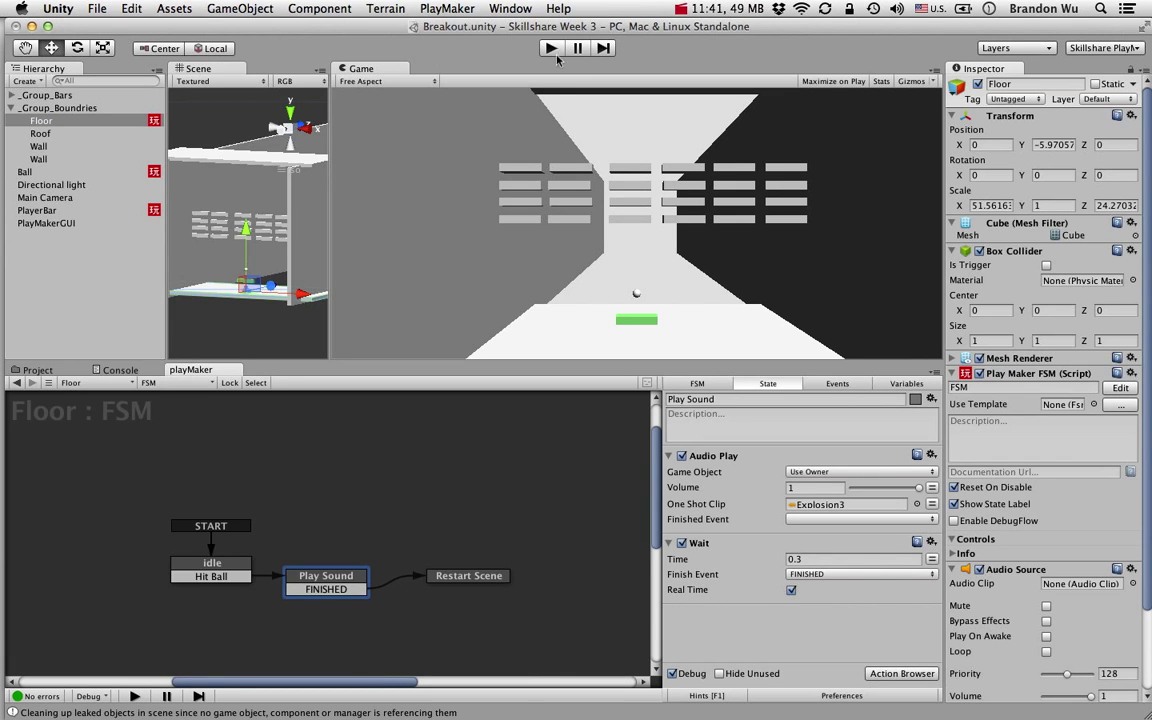
Step: Playtest the game to hear the Floor's explosion sound with the 0.3 wait, and stop the run
left_click(551, 49)
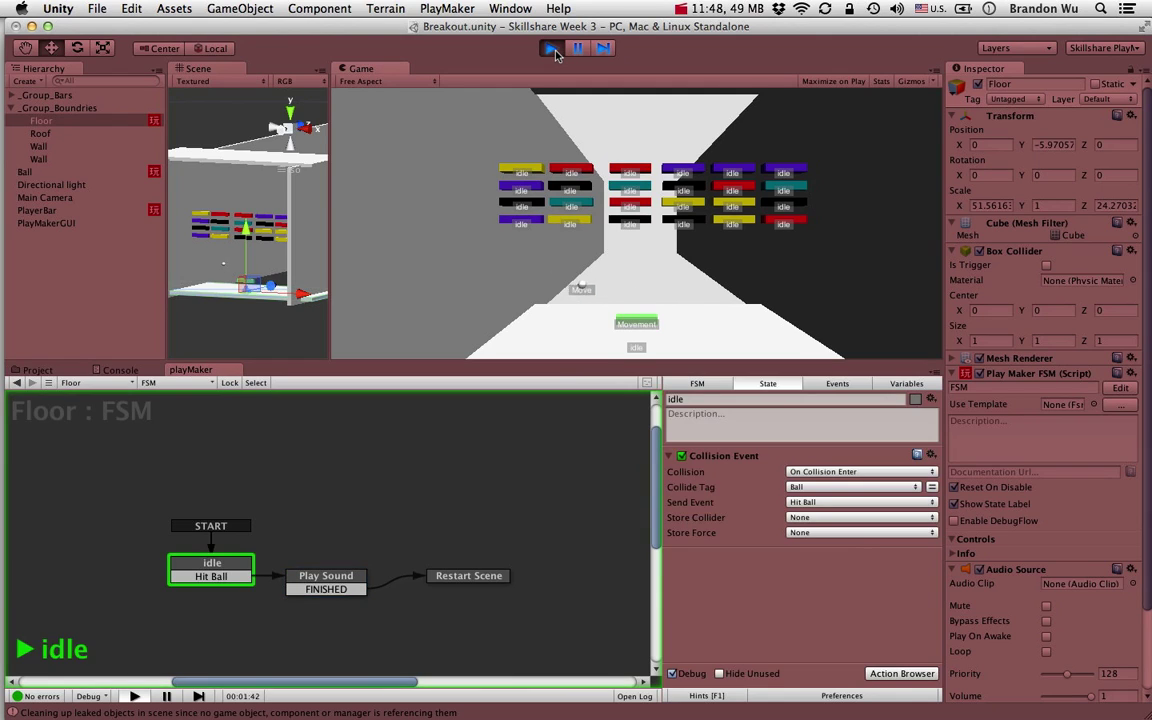
key("Right")
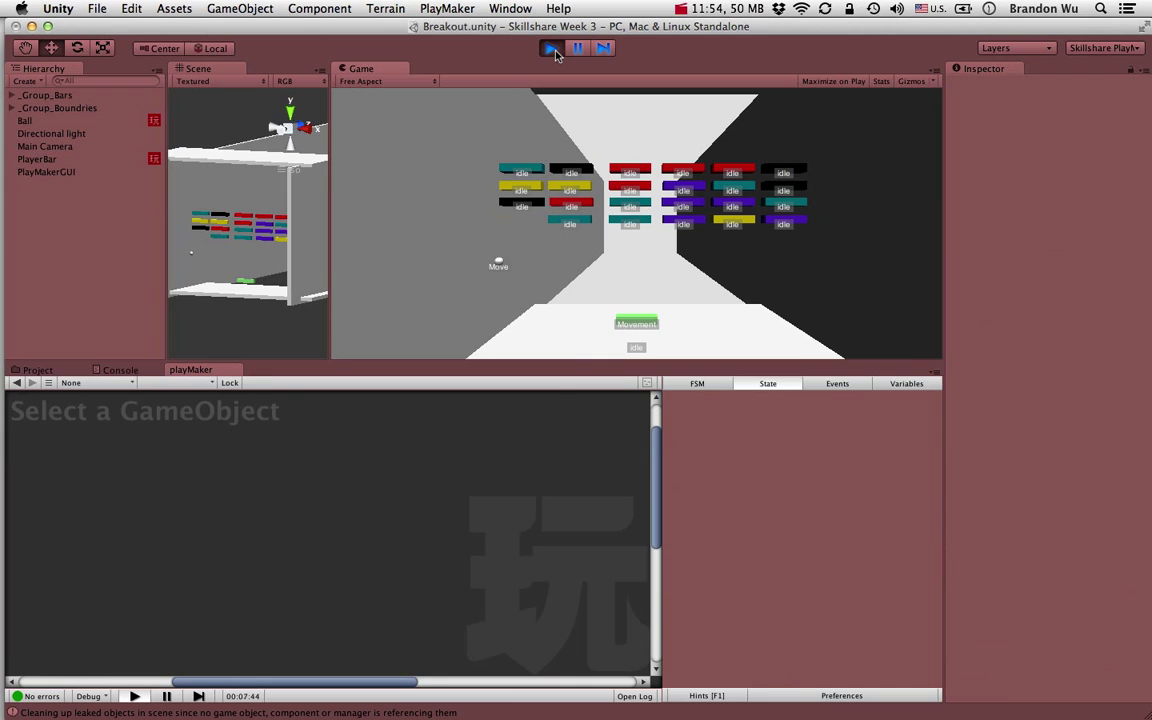
key("Right")
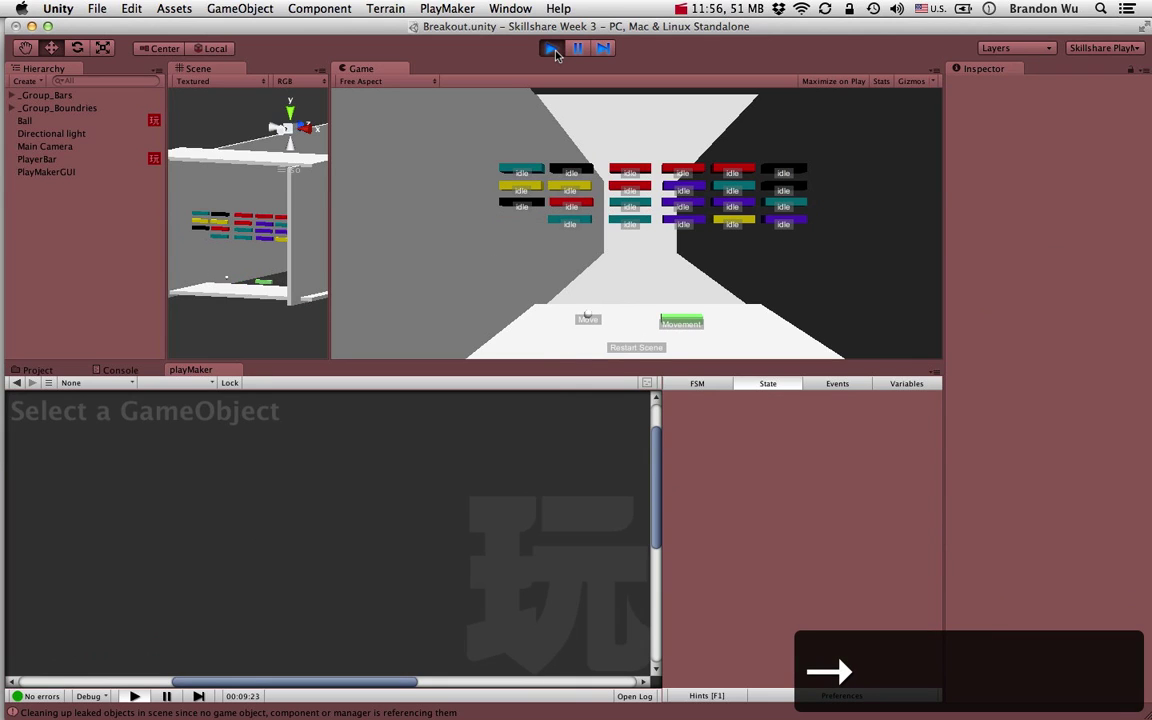
left_click(552, 49)
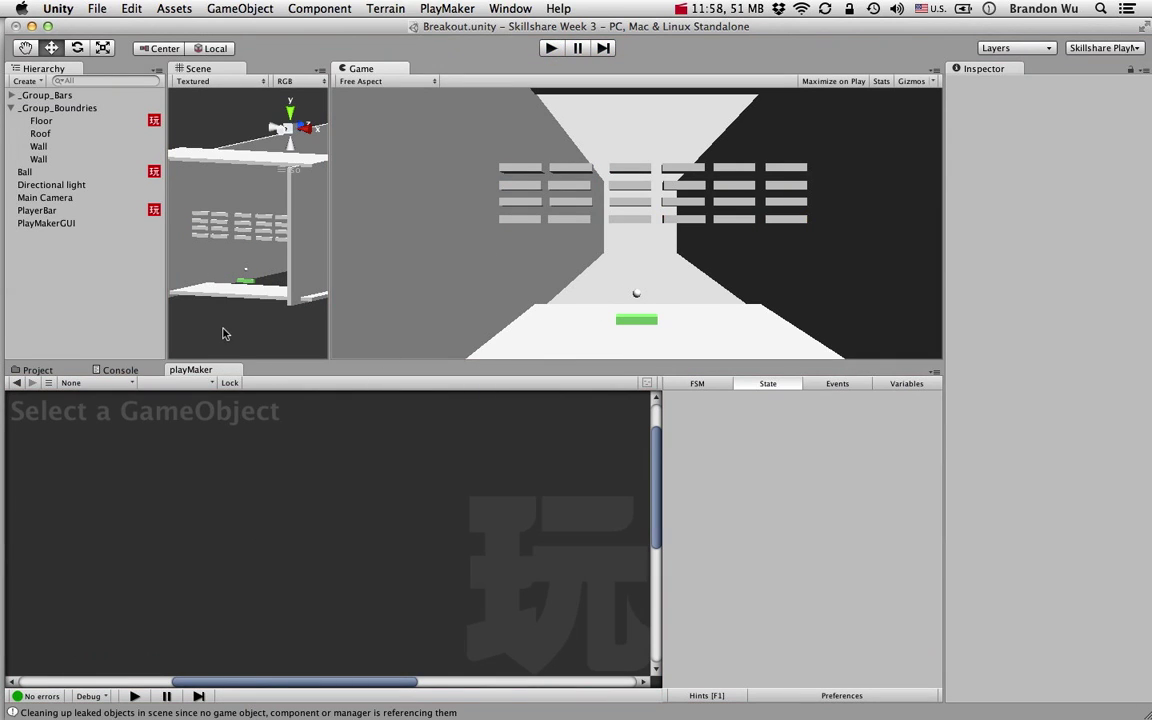
Step: Set the Wait action's time in the Floor's Play Sound state to 1
left_click(116, 120)
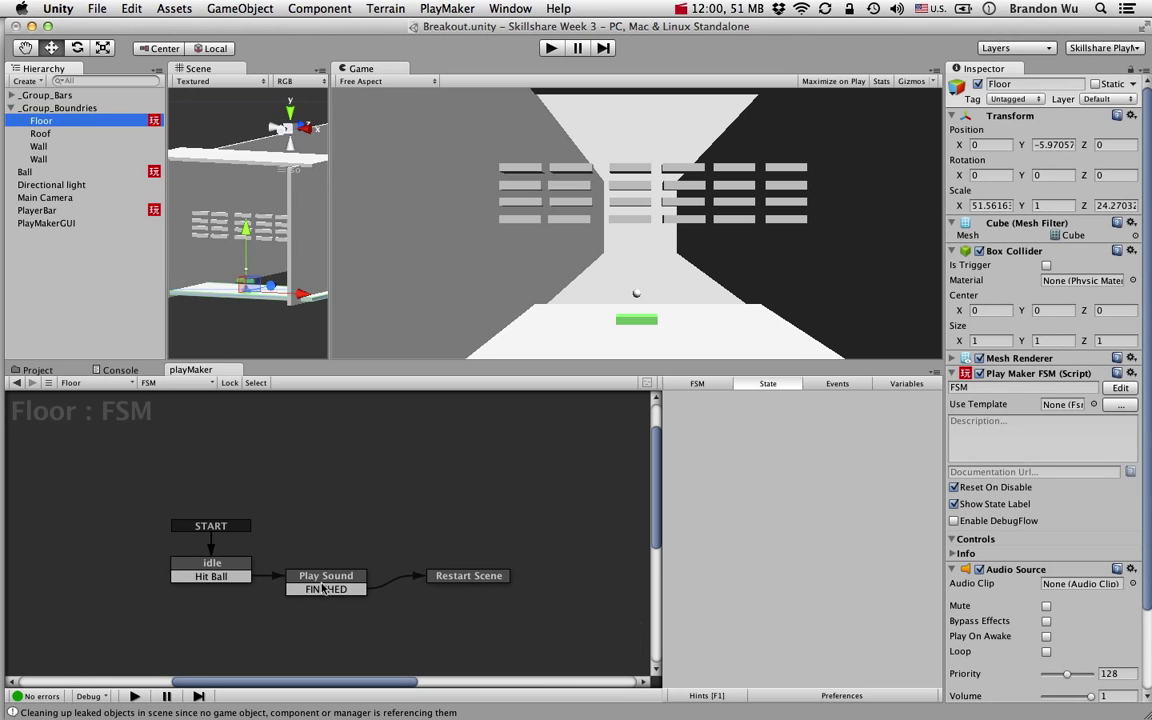
left_click(340, 577)
left_click(810, 559)
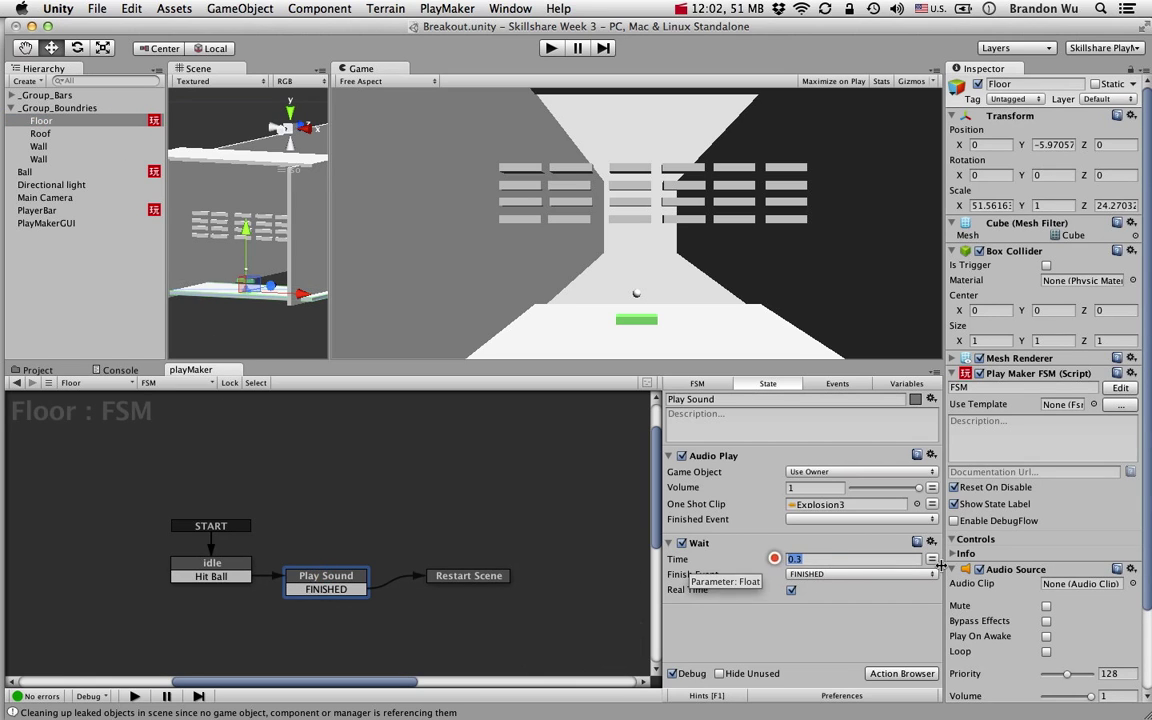
type("1")
key("Return")
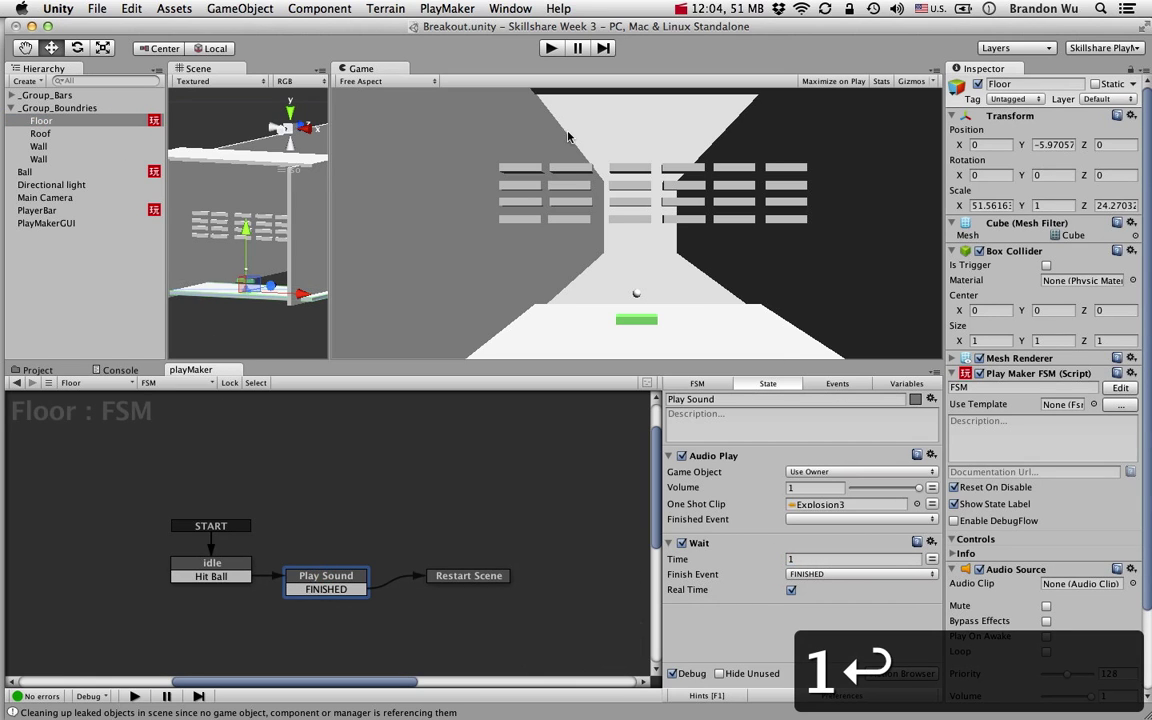
Step: Playtest the game to hear the Floor's explosion sound with the Wait time of 1, and stop the run
left_click(550, 48)
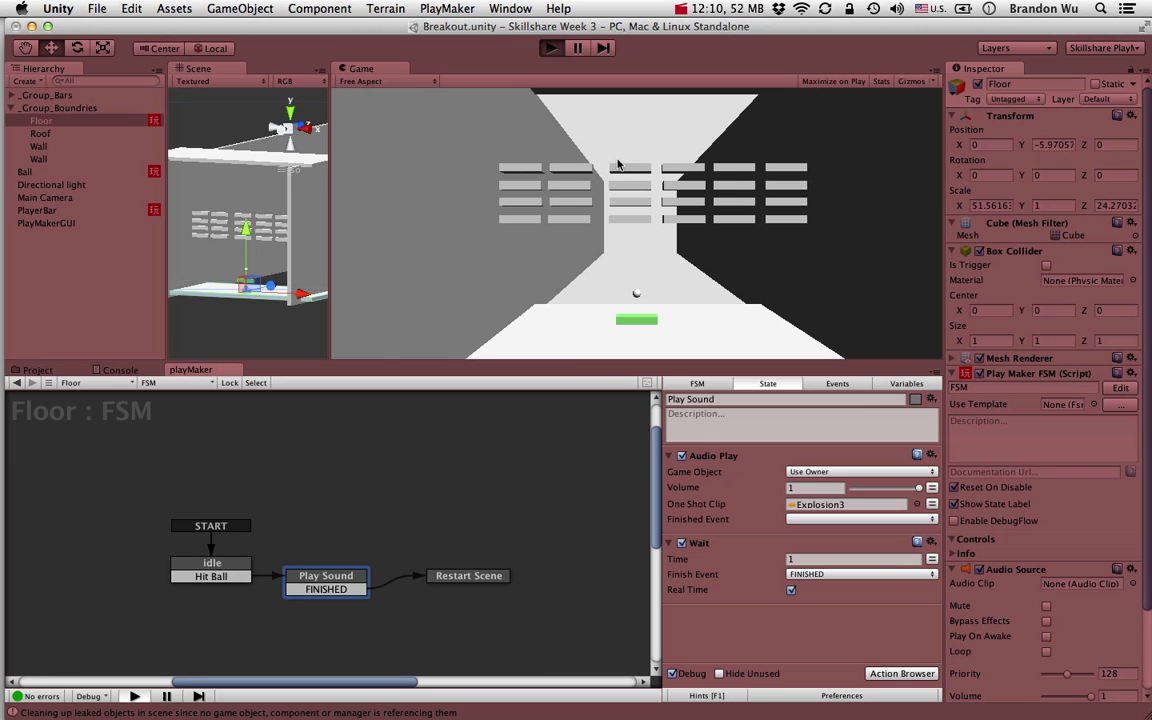
key("Right")
key("Left")
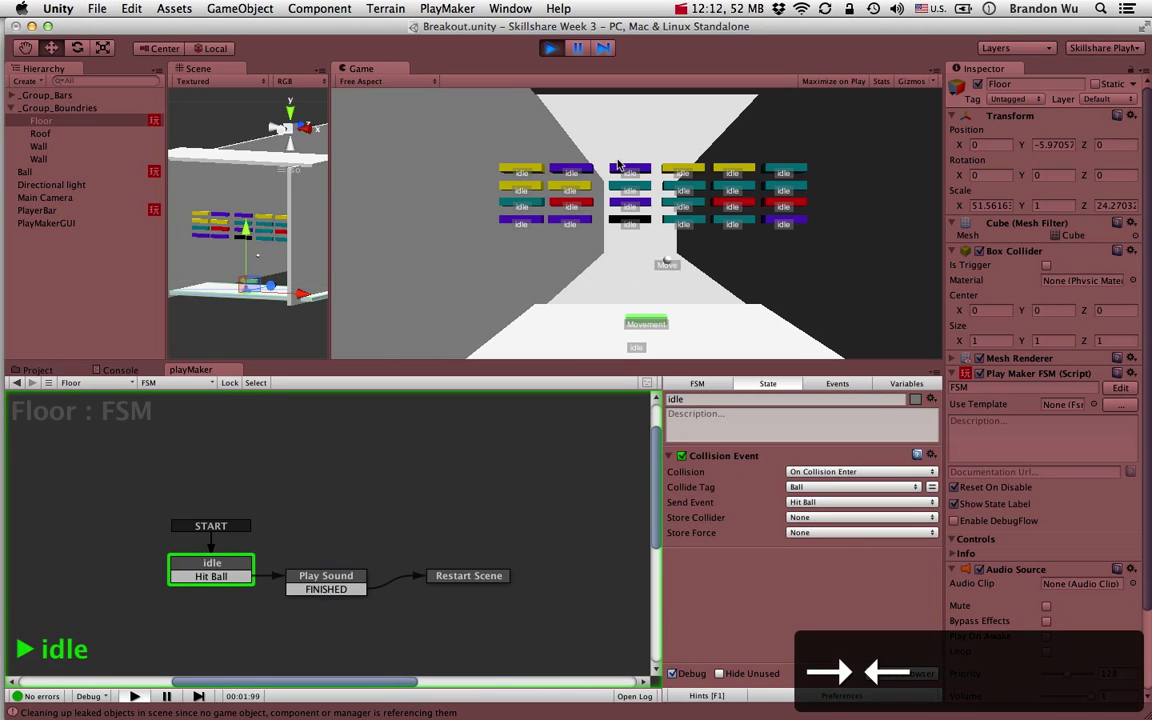
key("Left")
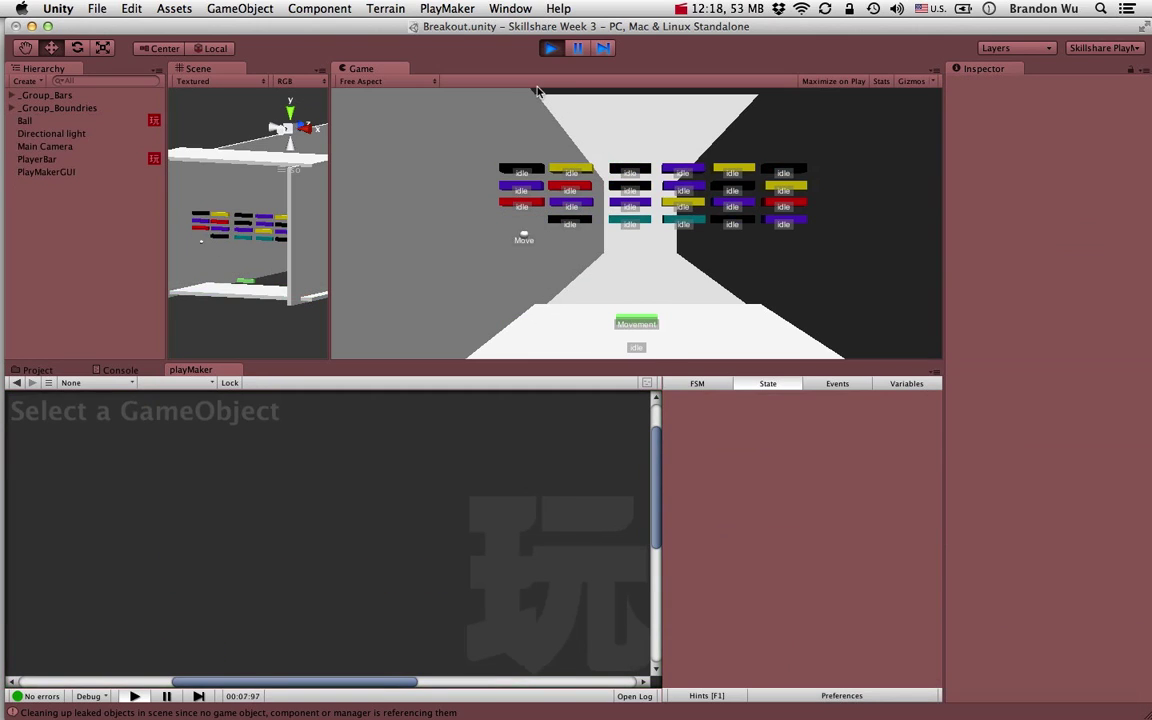
key("Right")
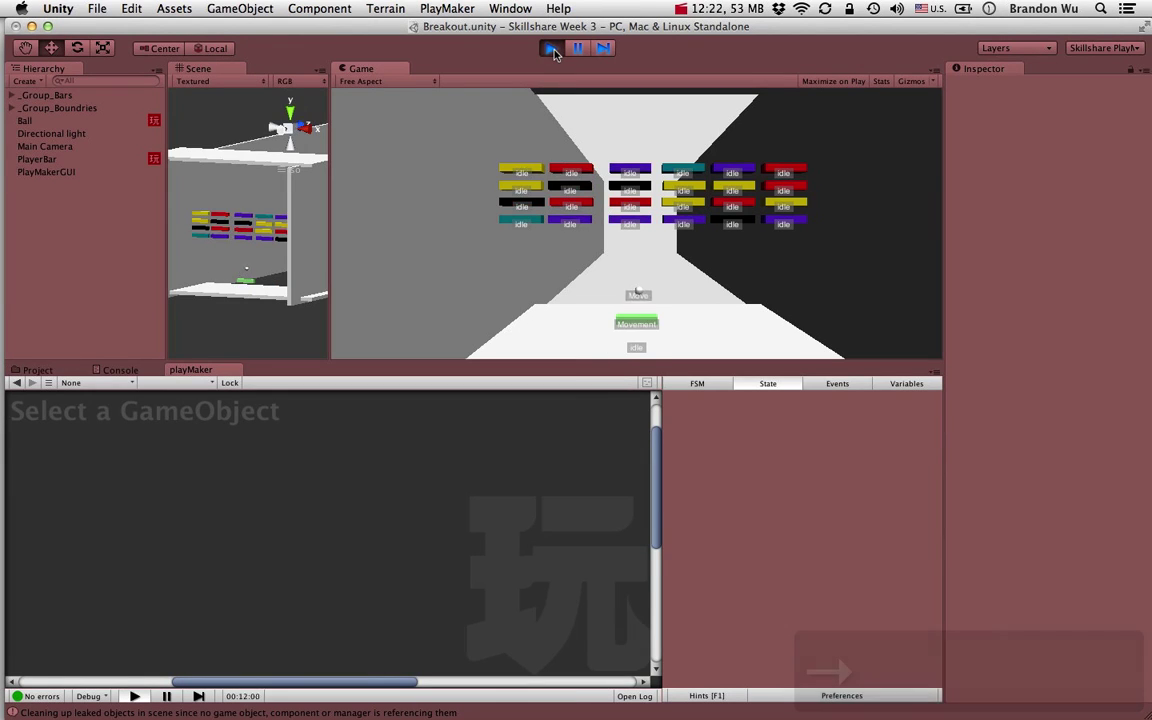
left_click(552, 49)
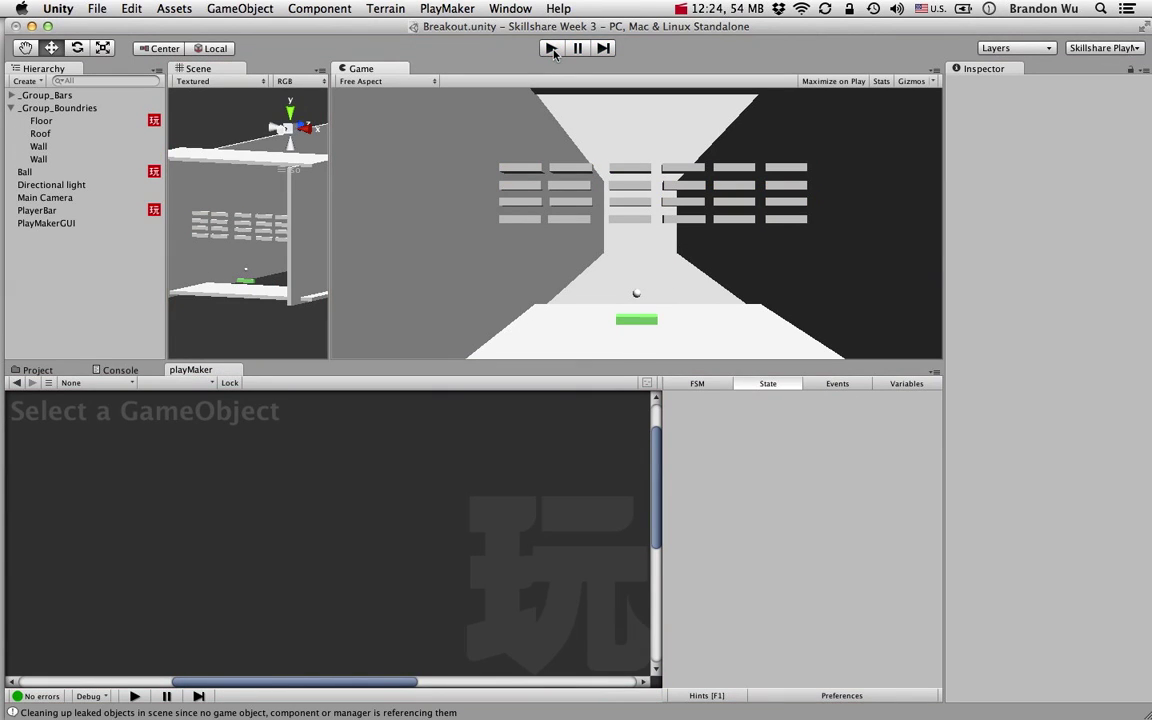
Step: Save the scene and select the Scale Time action in the action browser's Time category for the Floor's Play Sound state
left_click(127, 121)
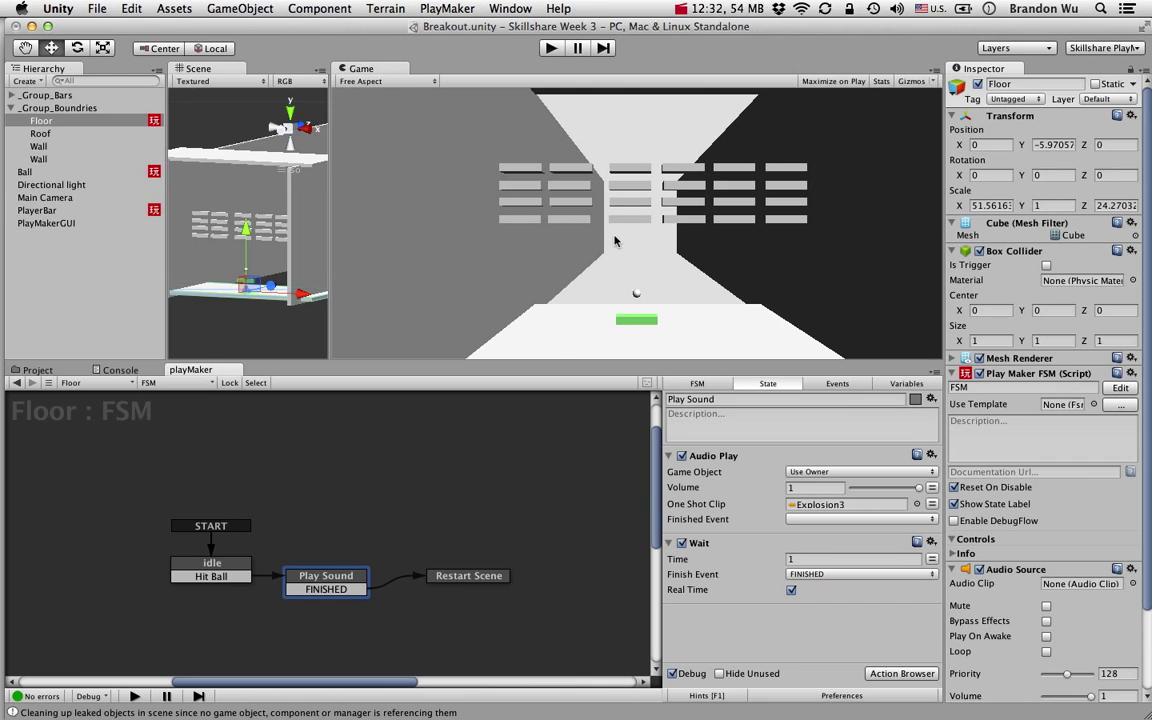
key("super+s")
left_click(888, 673)
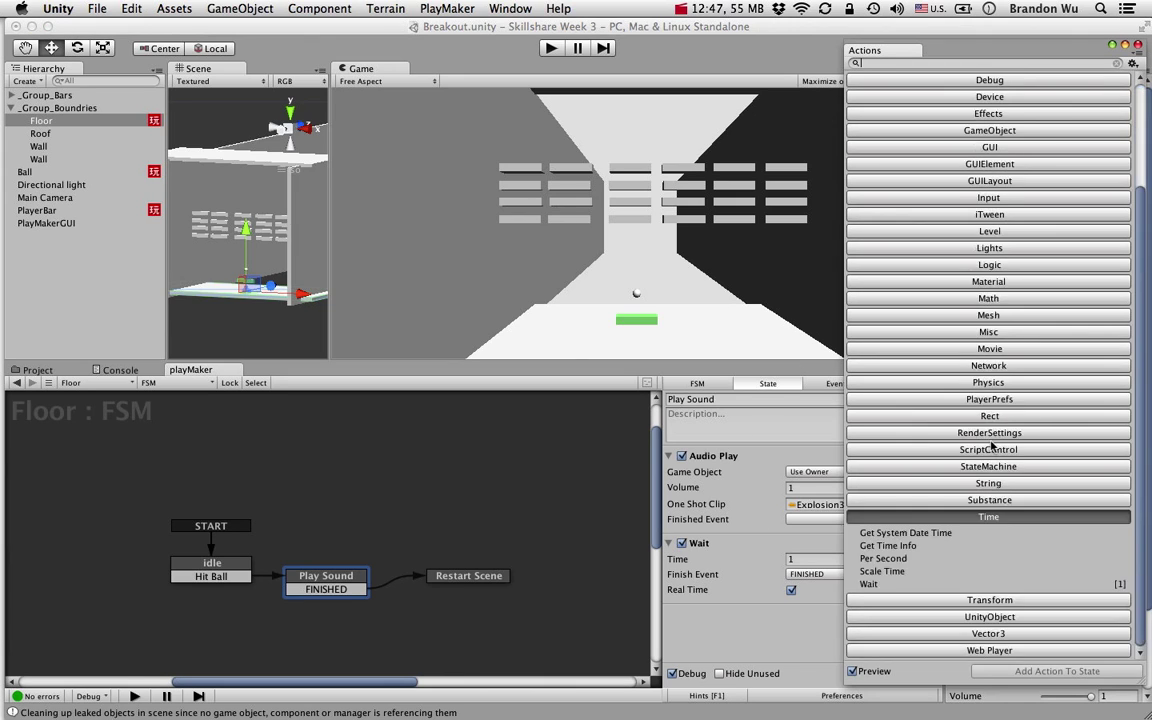
scroll(950, 440, "up", 5)
left_click(920, 431)
left_click(920, 381)
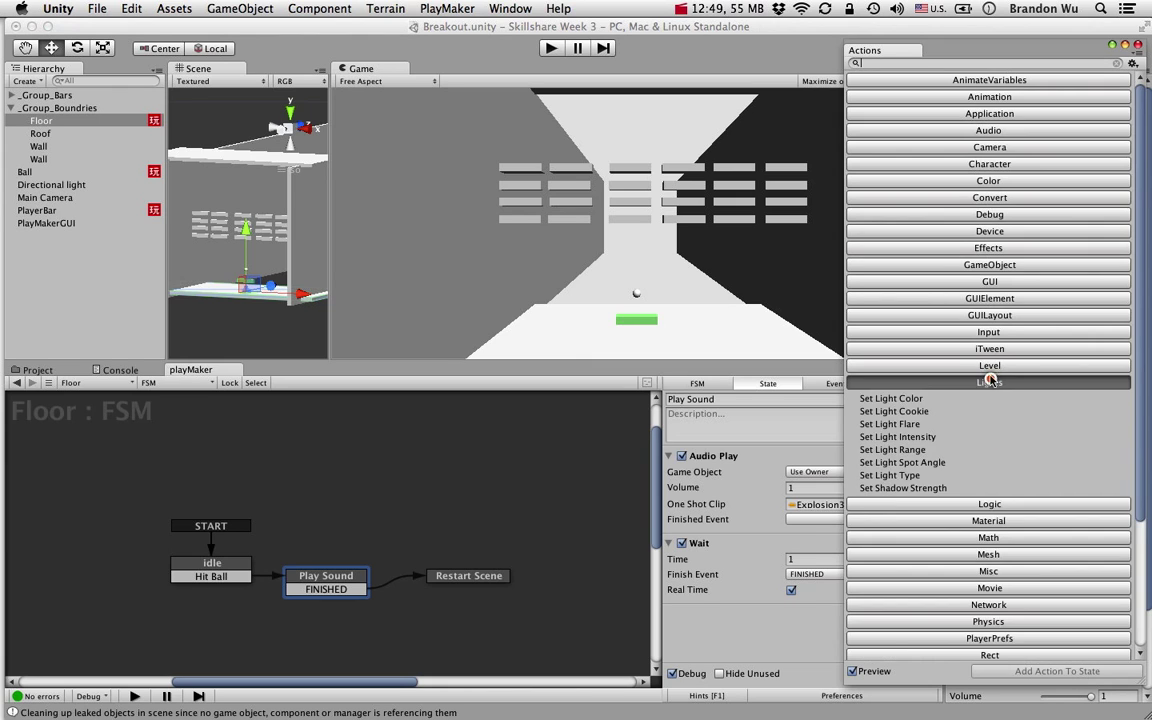
left_click(1000, 316)
scroll(1003, 400, "down", 5)
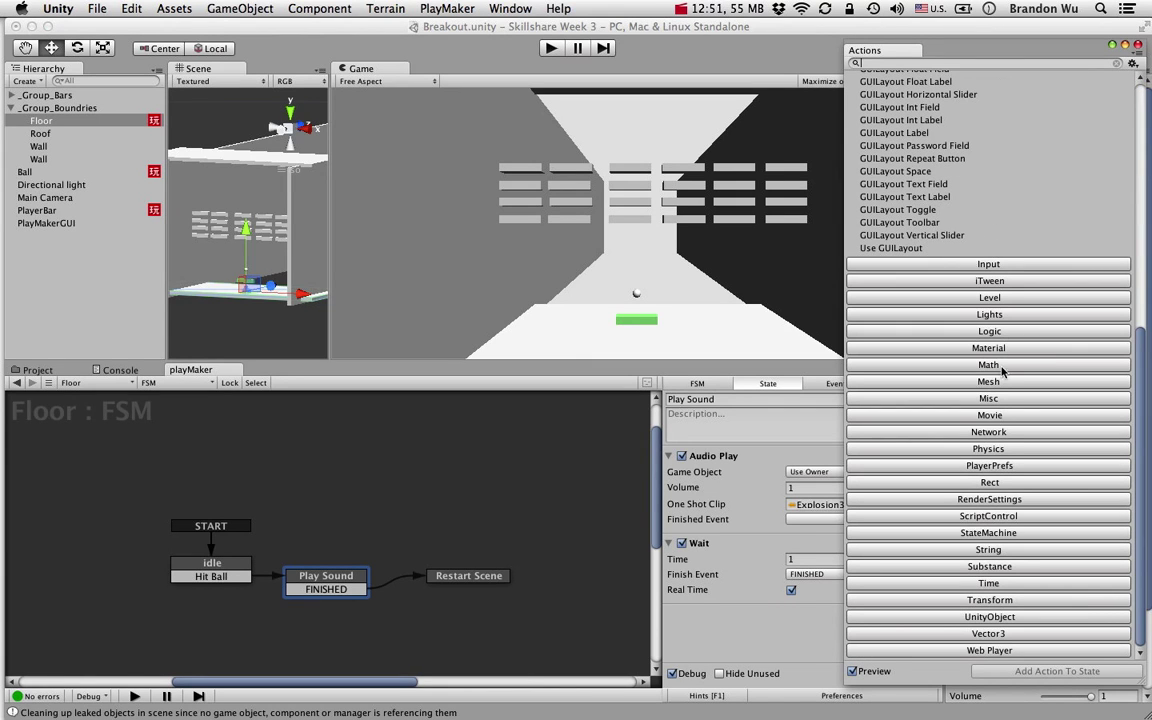
left_click(988, 583)
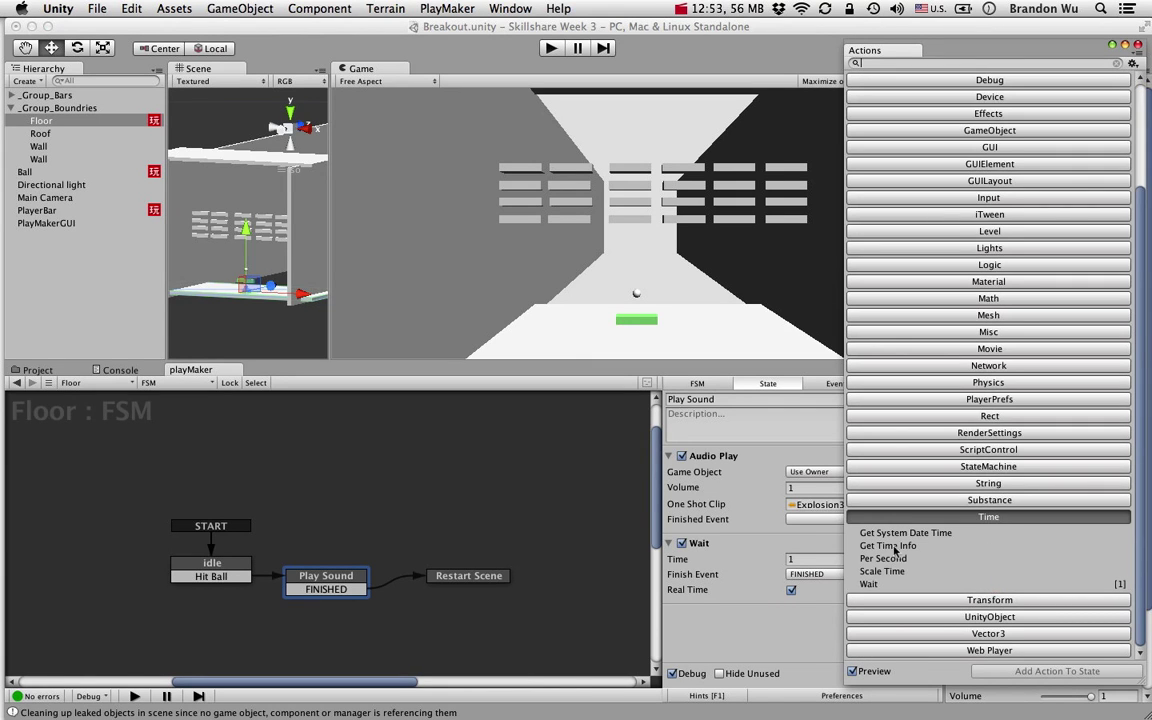
left_click(895, 570)
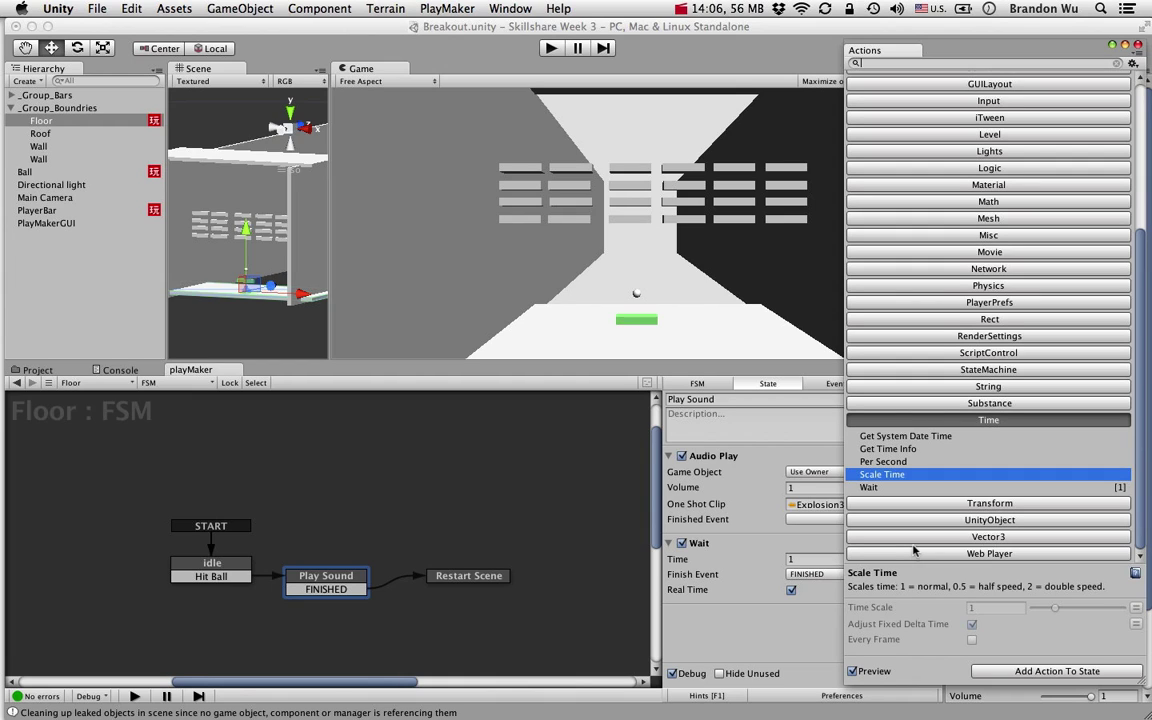
Step: Add Scale Time between Audio Play and Wait in the Floor's Play Sound state, and set its Time Scale to 0
left_click_drag(882, 474, 781, 622)
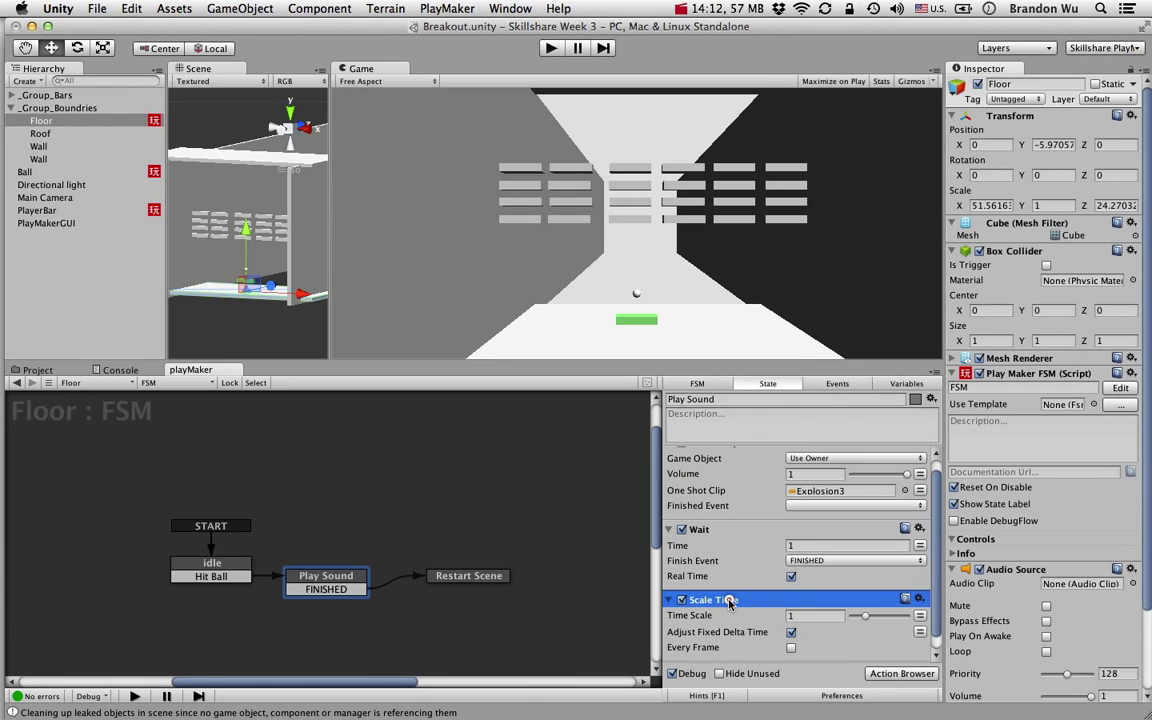
left_click_drag(707, 599, 731, 537)
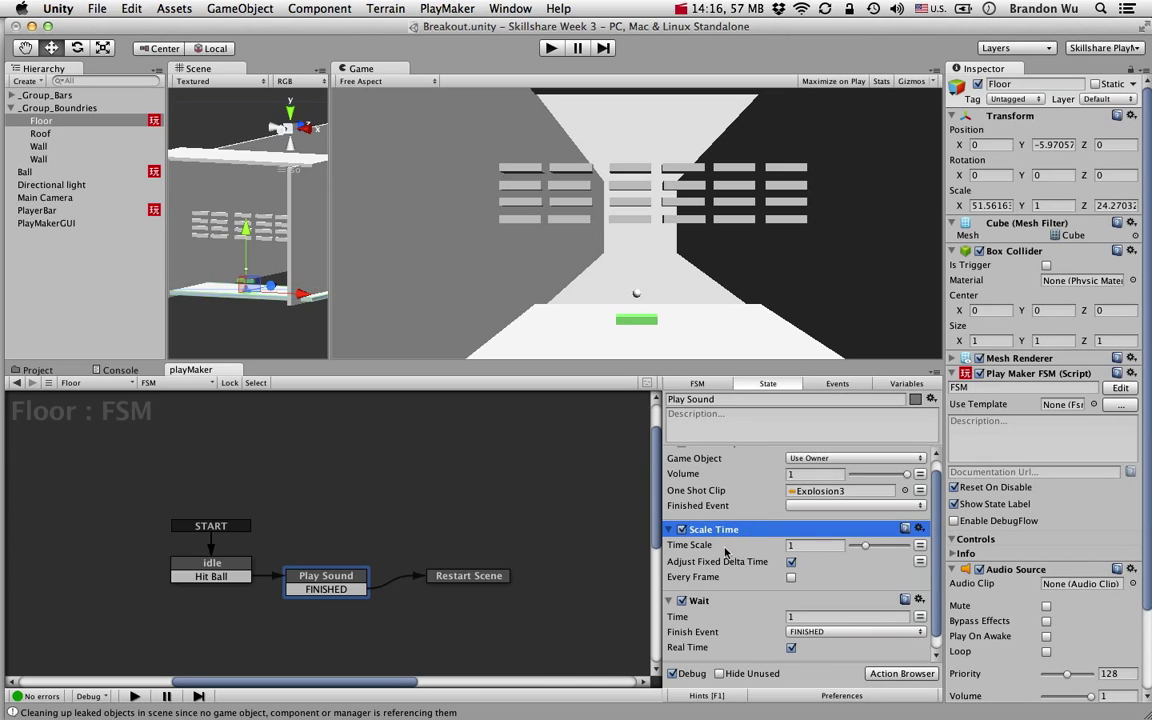
left_click_drag(866, 547, 691, 511)
scroll(716, 533, "up", 1)
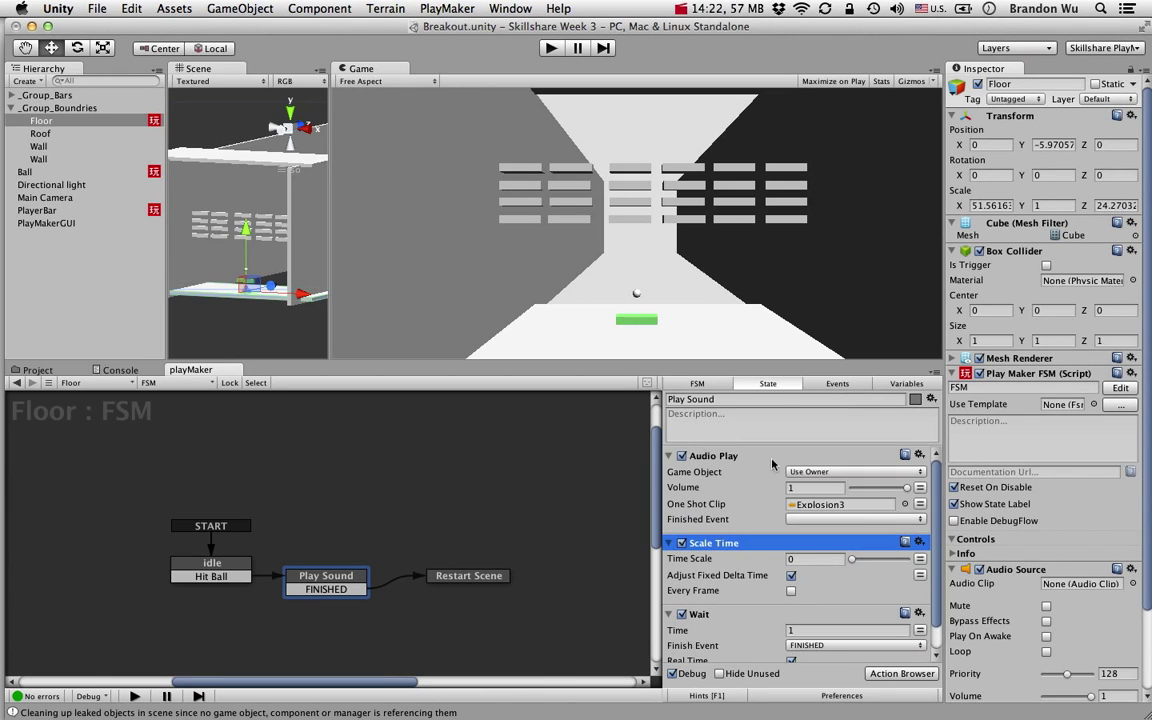
Step: Read the Real Time description on PlayMaker's online Wait reference page in Chrome, and return to Unity
scroll(708, 450, "down", 2)
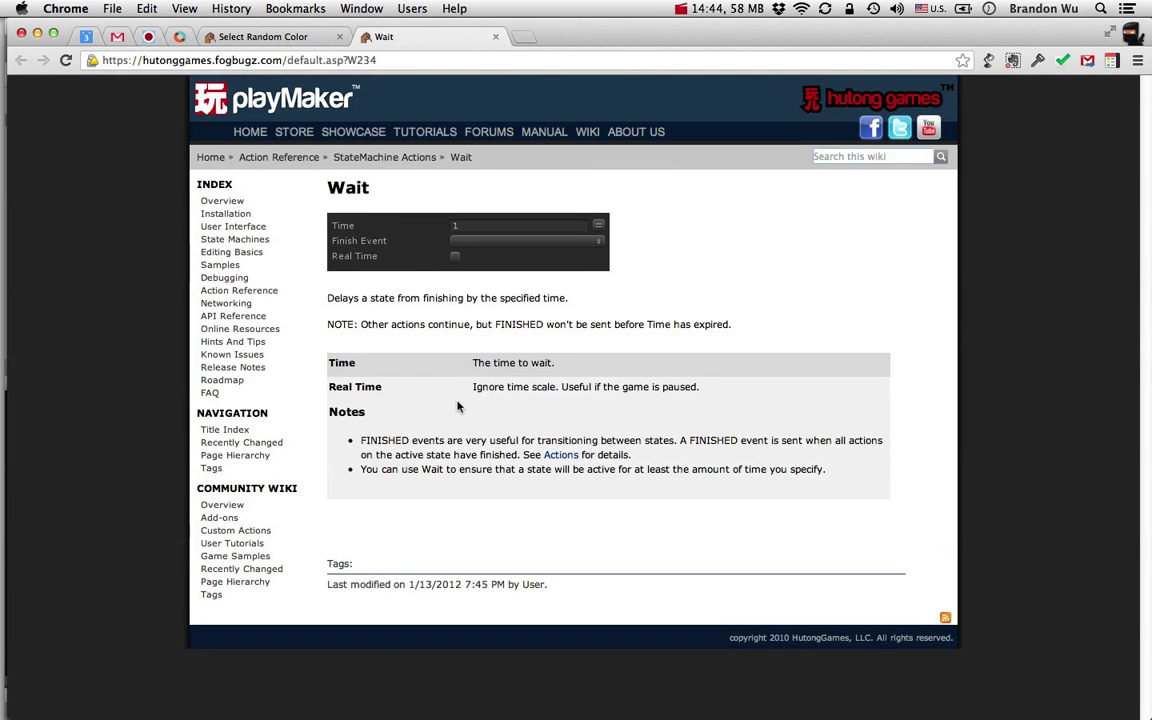
left_click_drag(333, 387, 614, 393)
left_click(614, 393)
key("super+Tab")
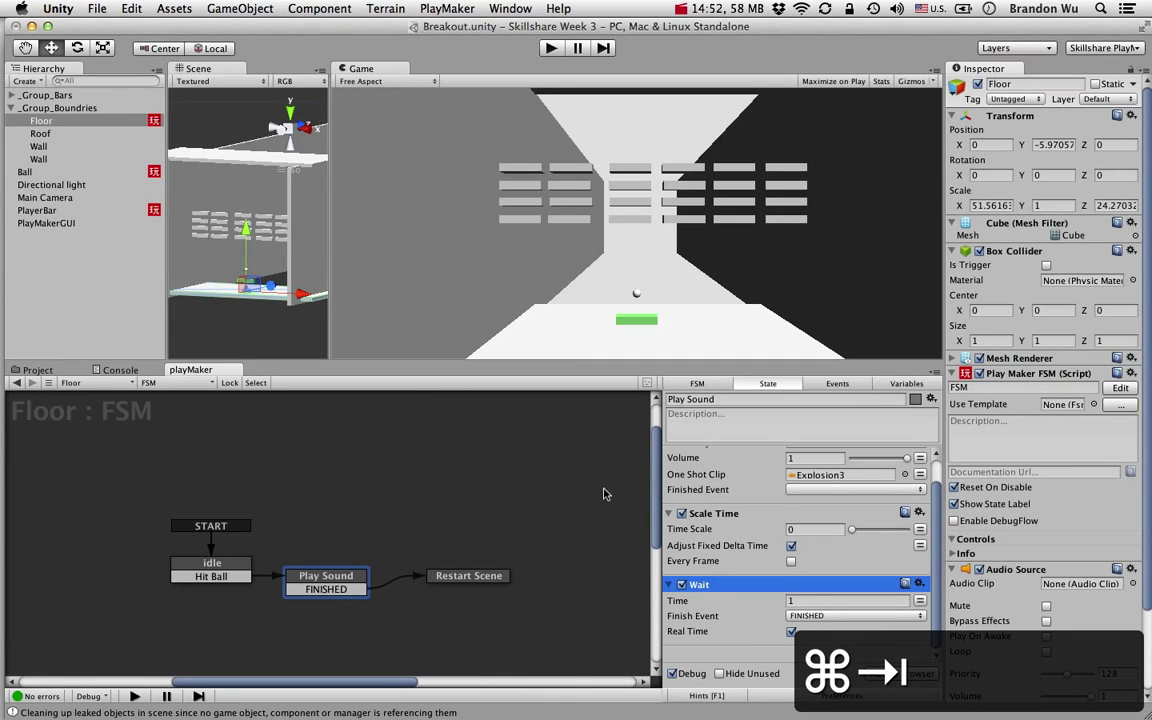
Step: Save the scene and playtest the Floor's time freeze, trying to move the player bar once the level restarts, and stop the run
key("super+s")
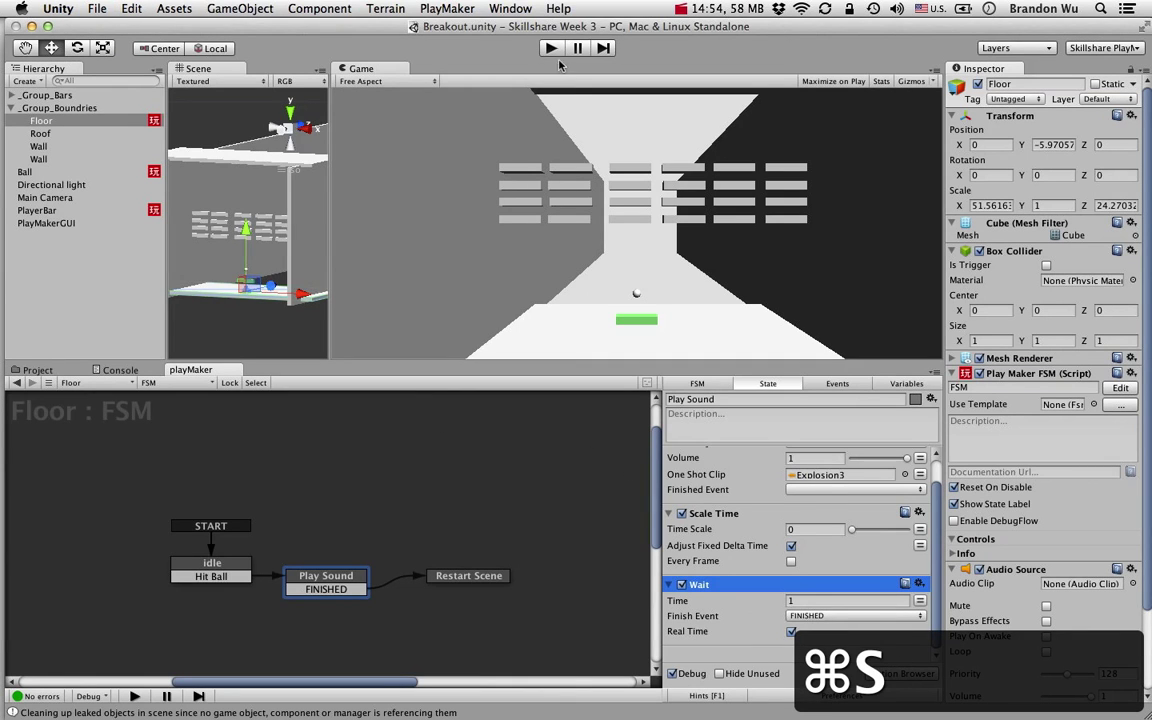
left_click(551, 48)
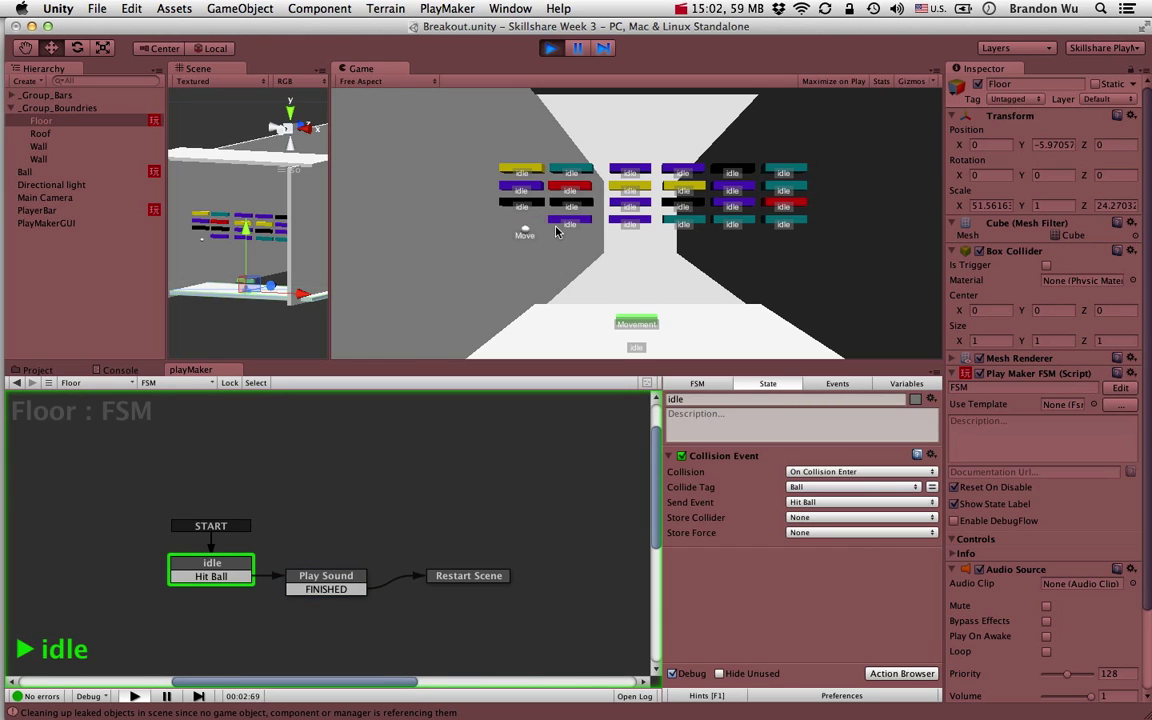
key("Right")
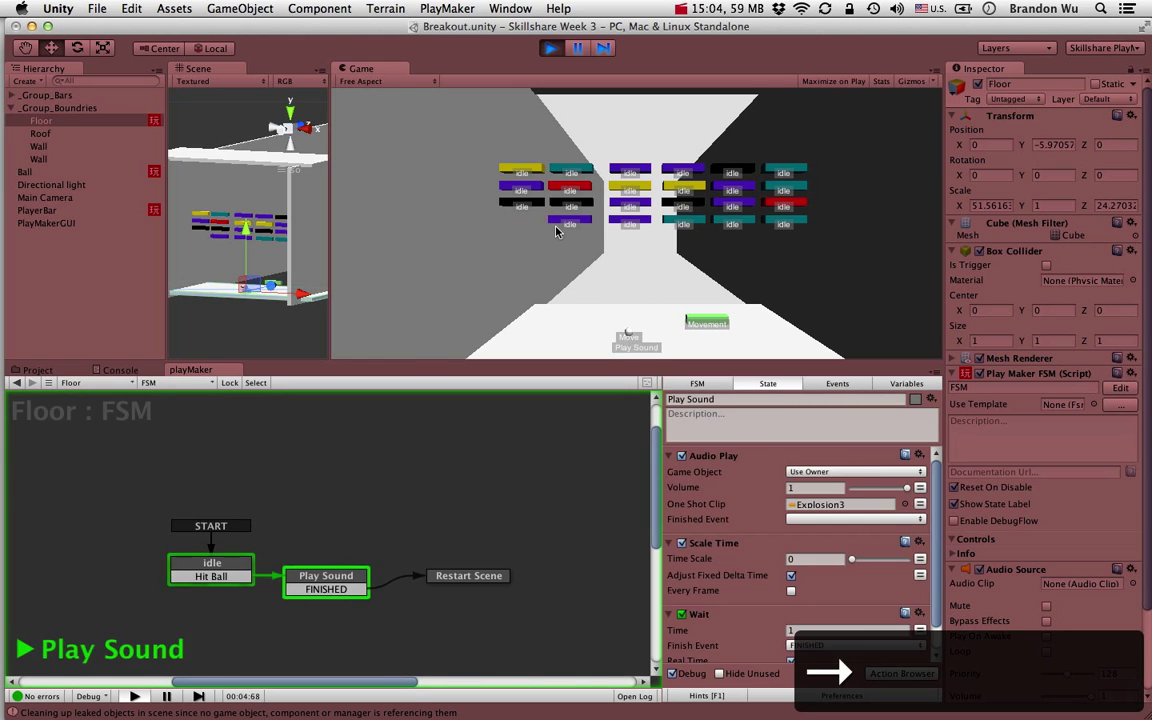
key("Left")
key("Right")
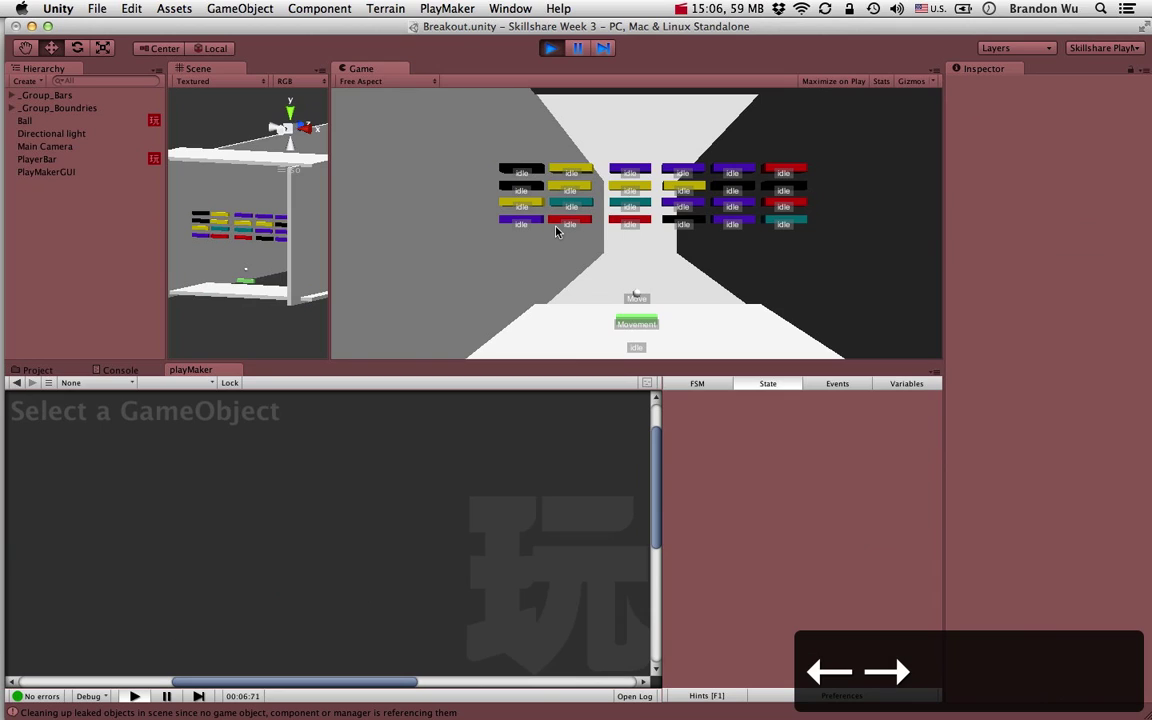
key("Left")
key("Left")
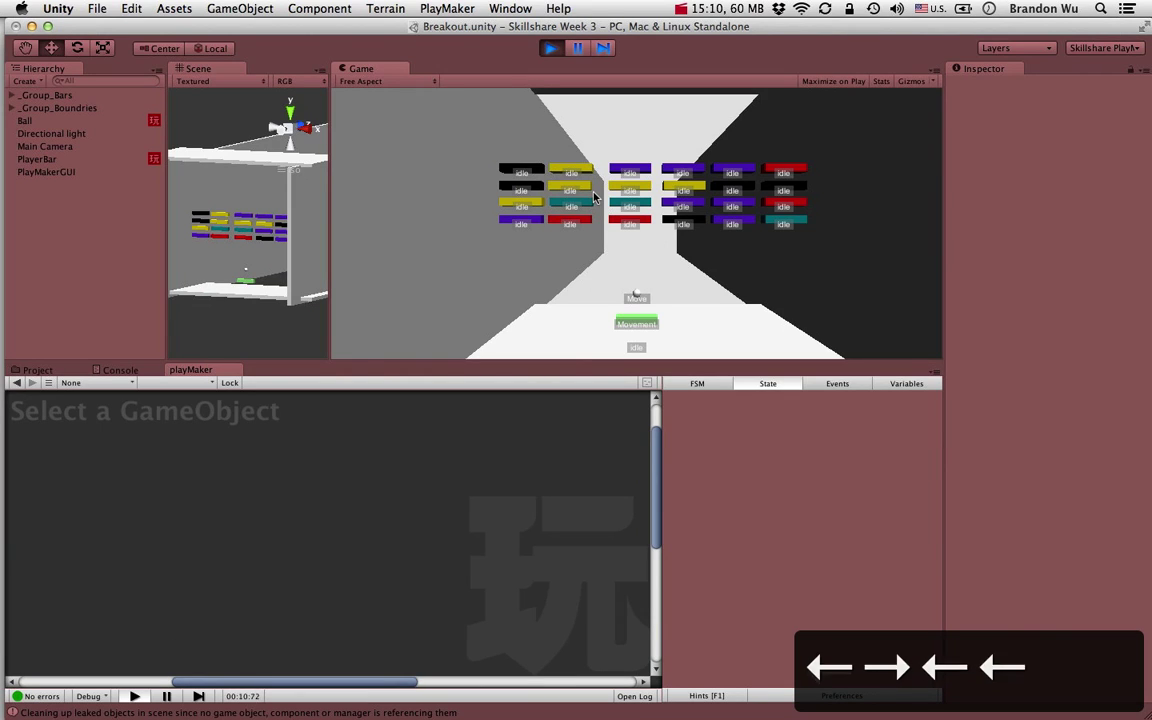
key("Right")
key("Up")
key("Left")
key("Right")
key("Down")
key("Left")
key("Right")
key("Up")
key("Left")
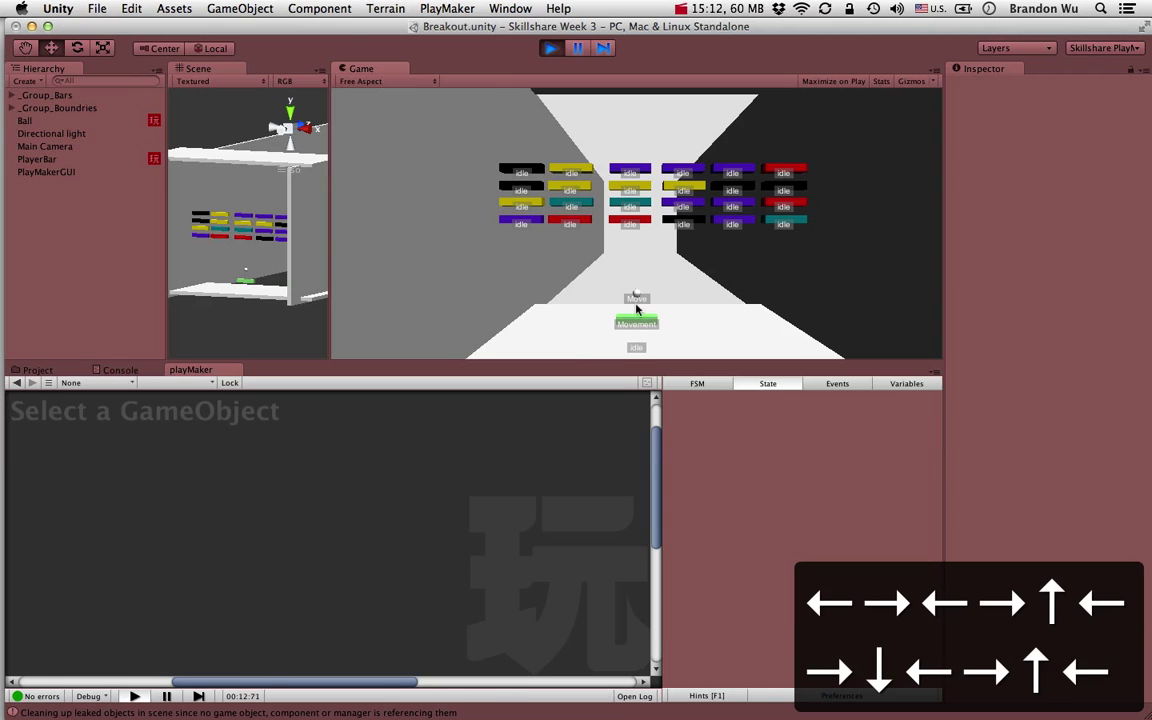
key("Left")
key("Right")
key("Left")
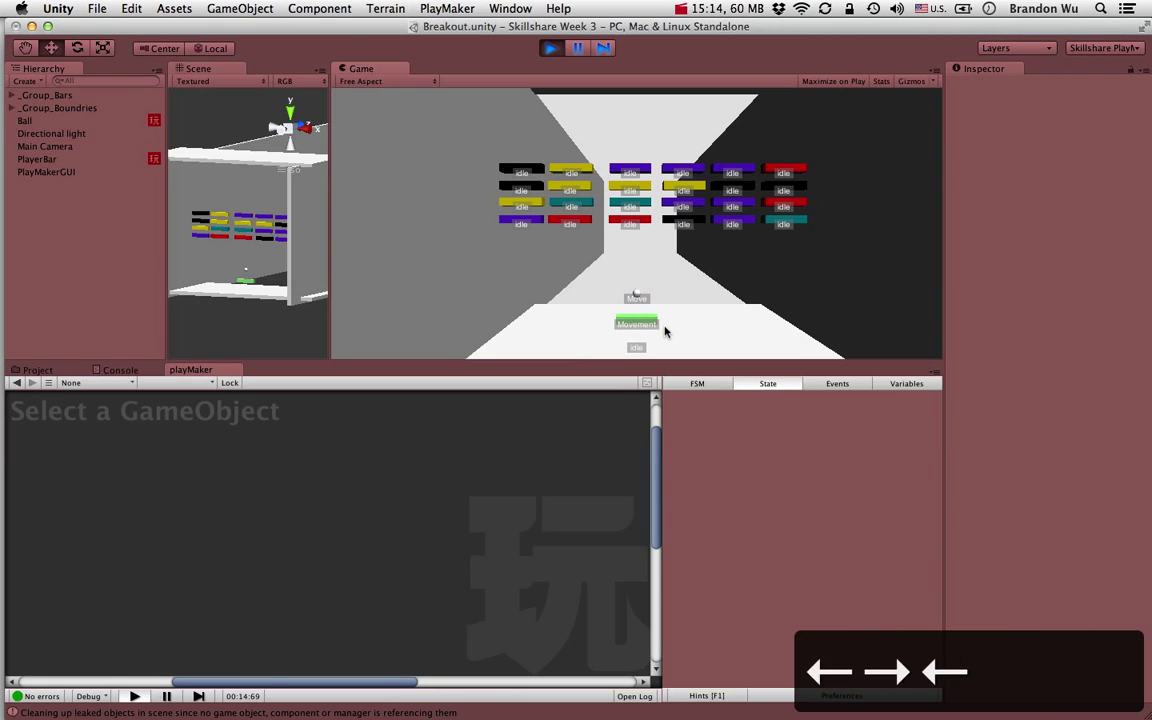
key("Right")
key("Up")
key("Right")
key("Left")
key("Down")
key("Left")
key("Right")
key("Up")
key("Left")
key("Right")
key("Down")
key("Left")
key("Right")
key("Down")
key("Left")
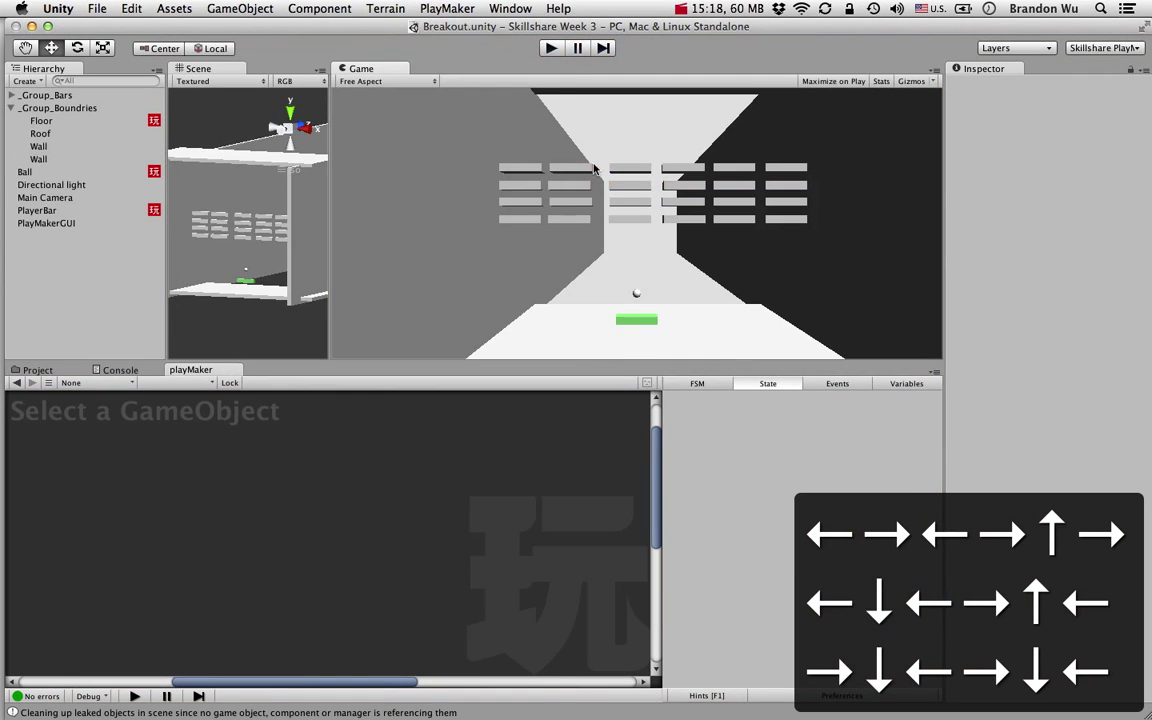
Step: Copy the Scale Time action from the Floor's Play Sound state into Restart Scene, and place it above Restart Level
left_click(100, 120)
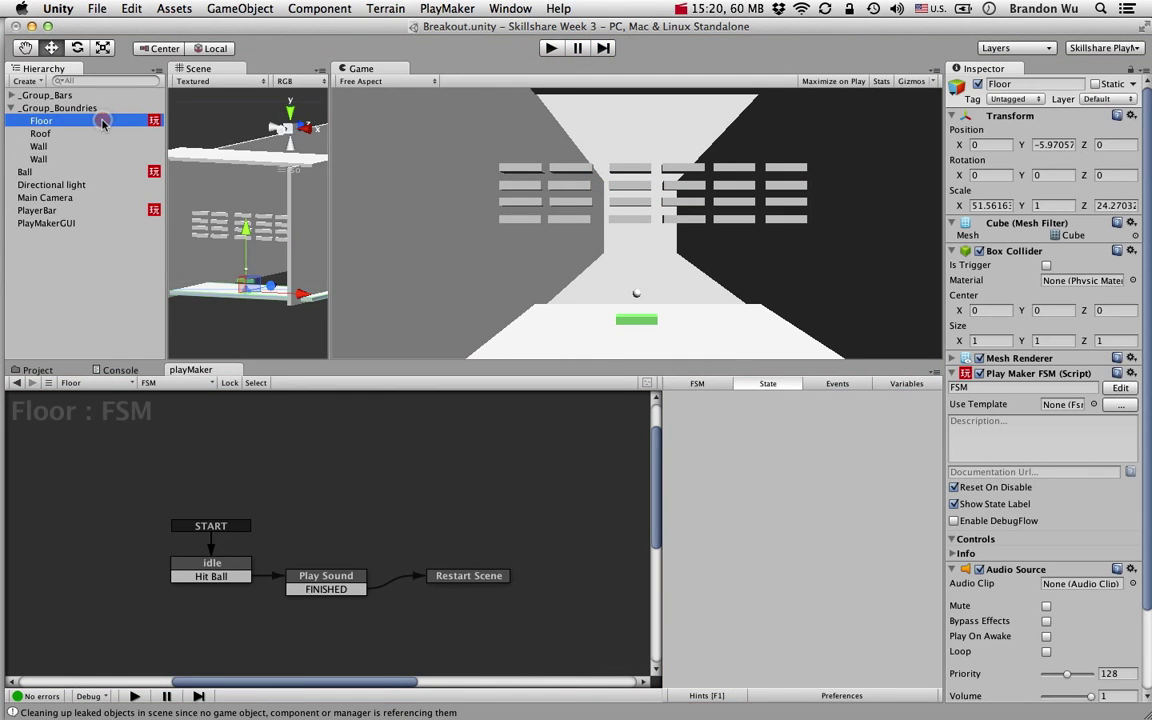
left_click(462, 578)
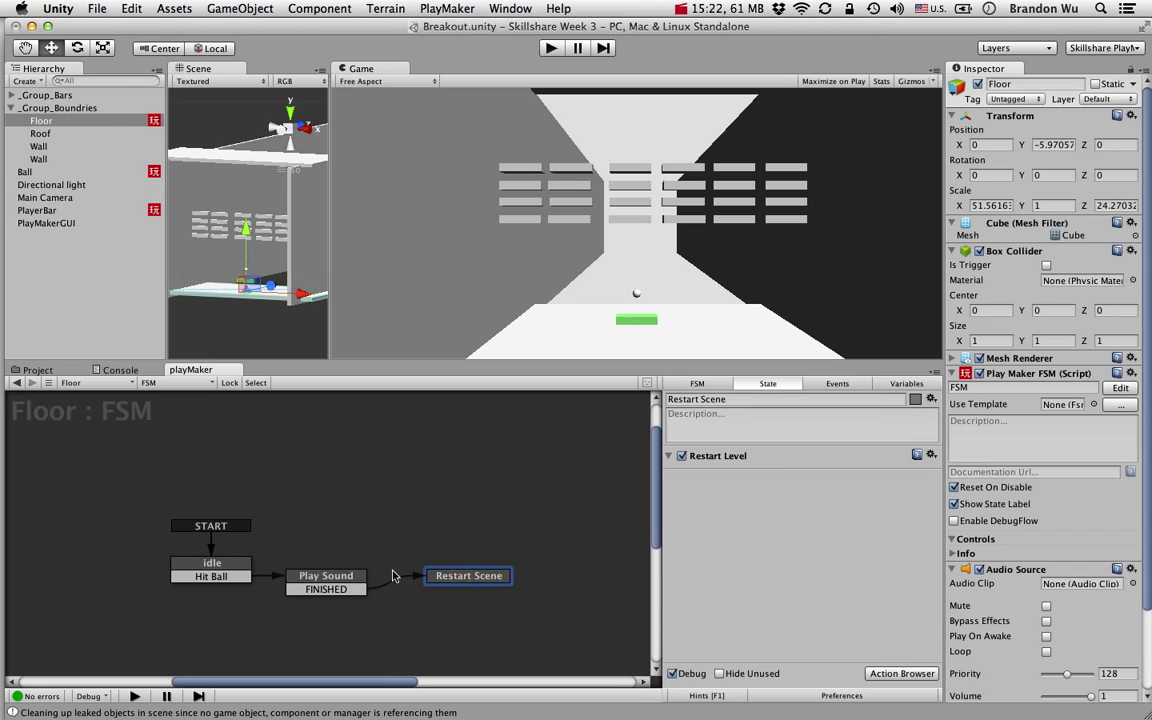
left_click(326, 576)
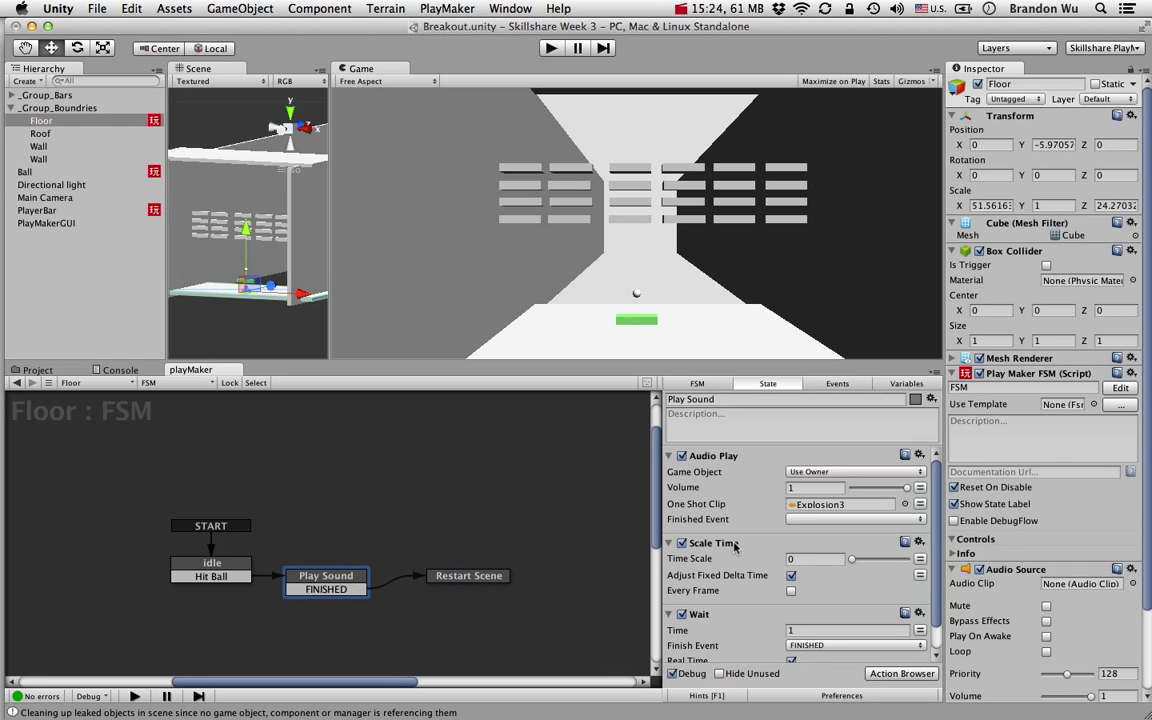
left_click(735, 545)
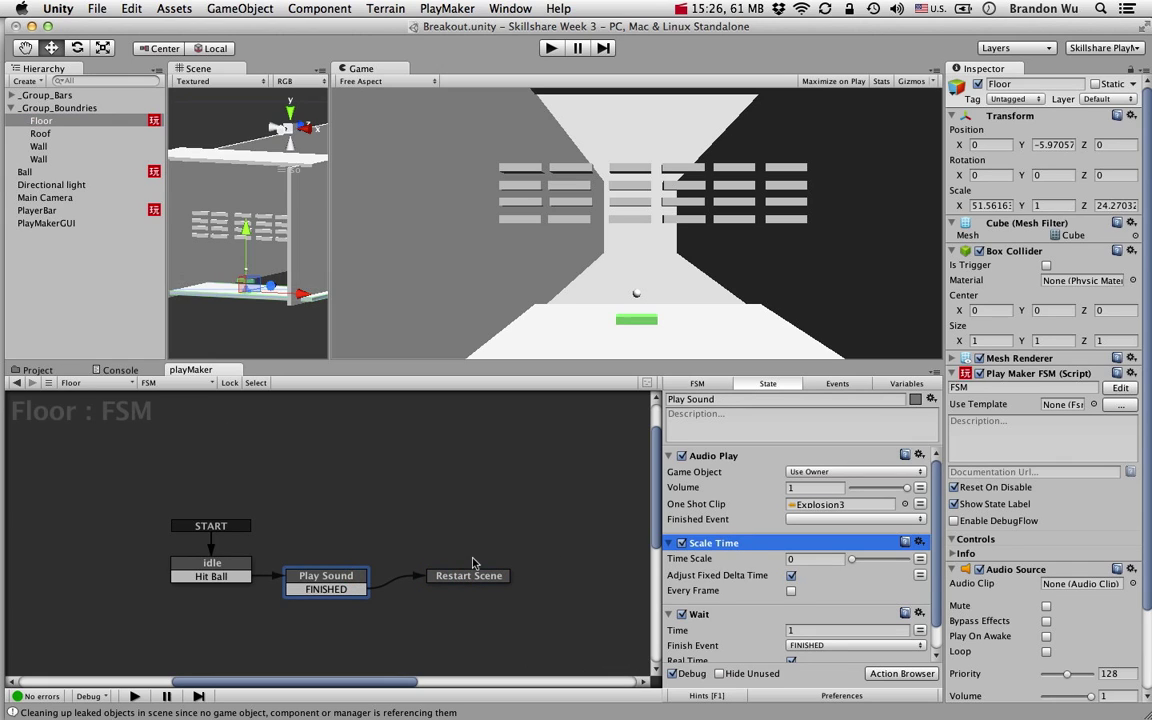
key("super+c")
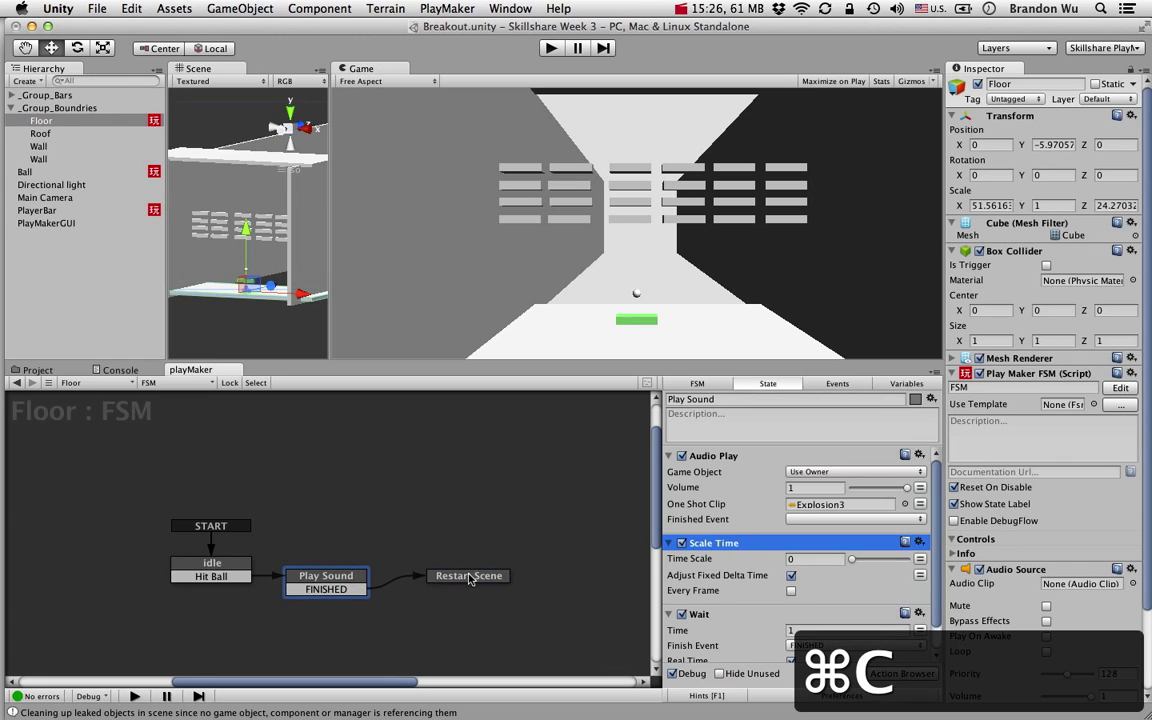
left_click(469, 576)
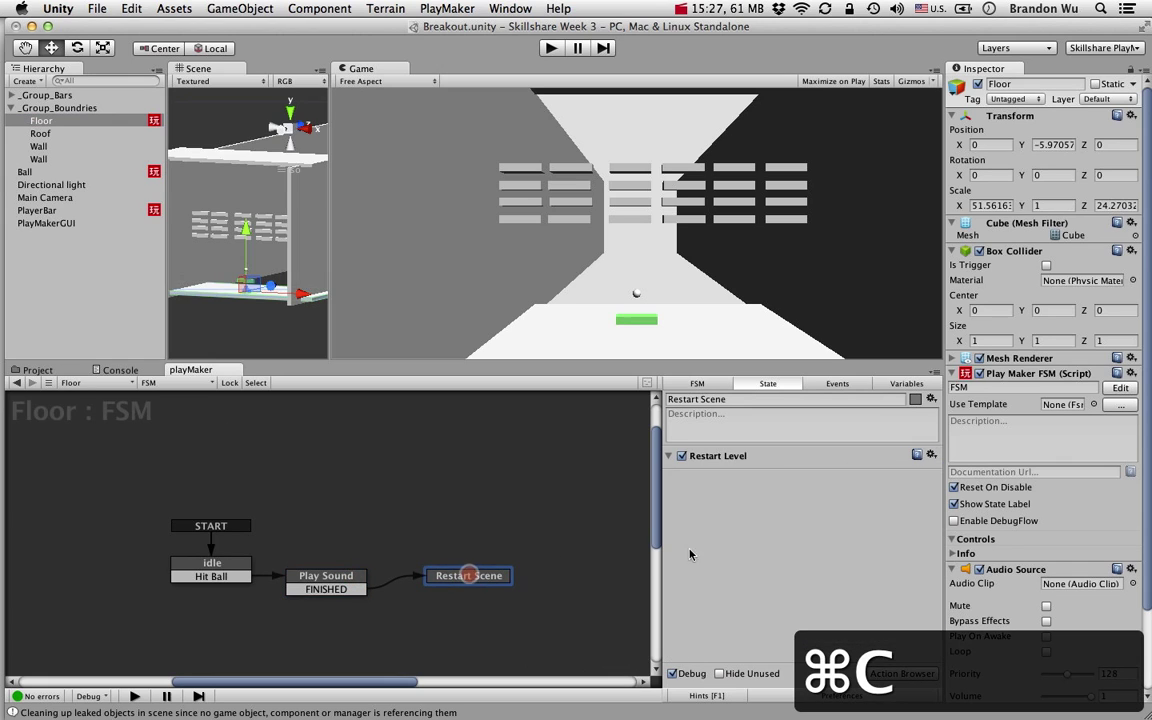
left_click(733, 551)
key("super+v")
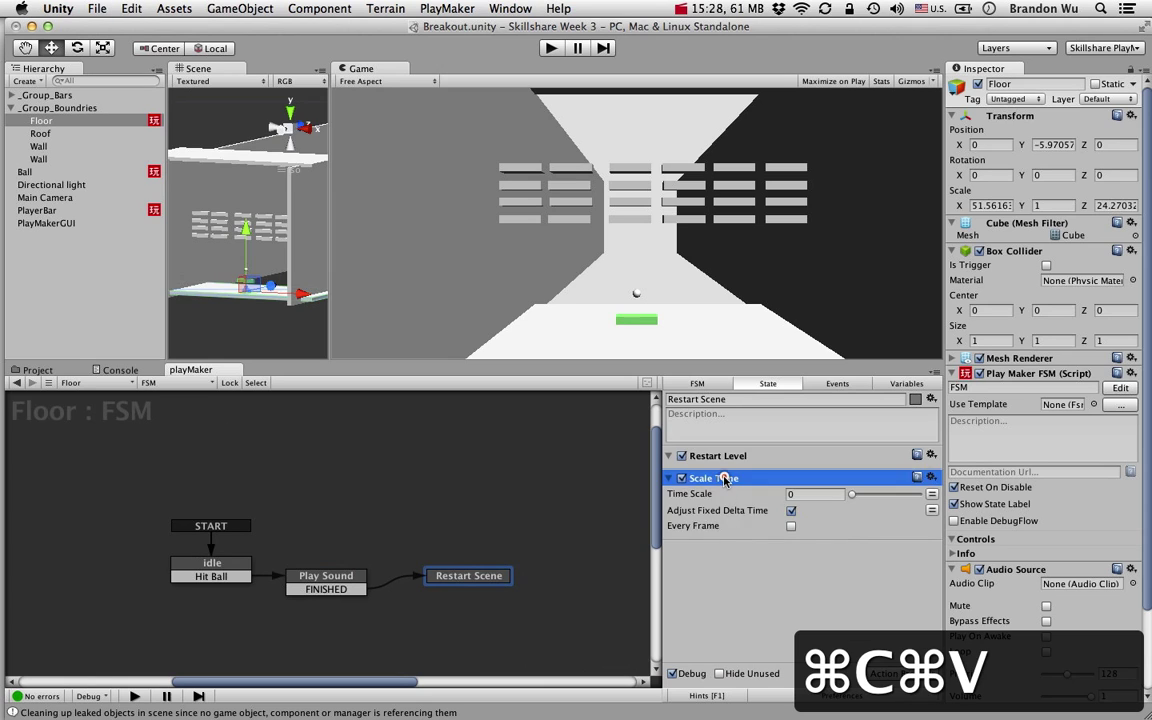
left_click_drag(722, 476, 730, 455)
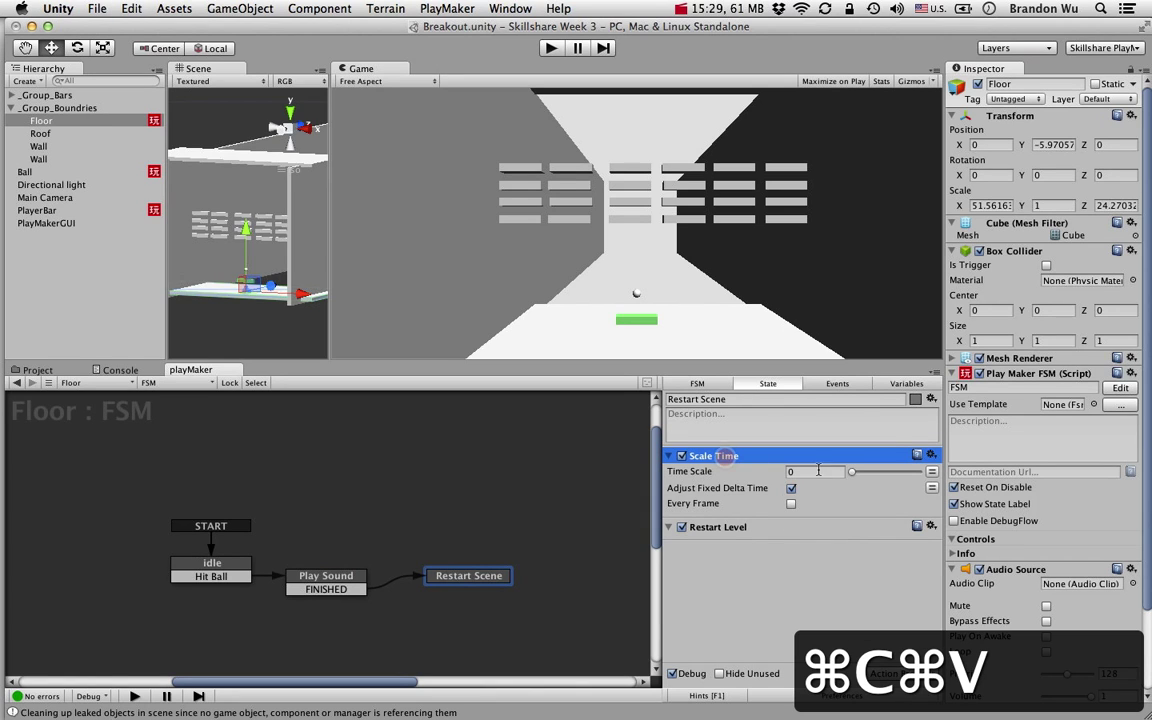
Step: Set the Time Scale of the Restart Scene state's Scale Time action to 1
left_click(818, 471)
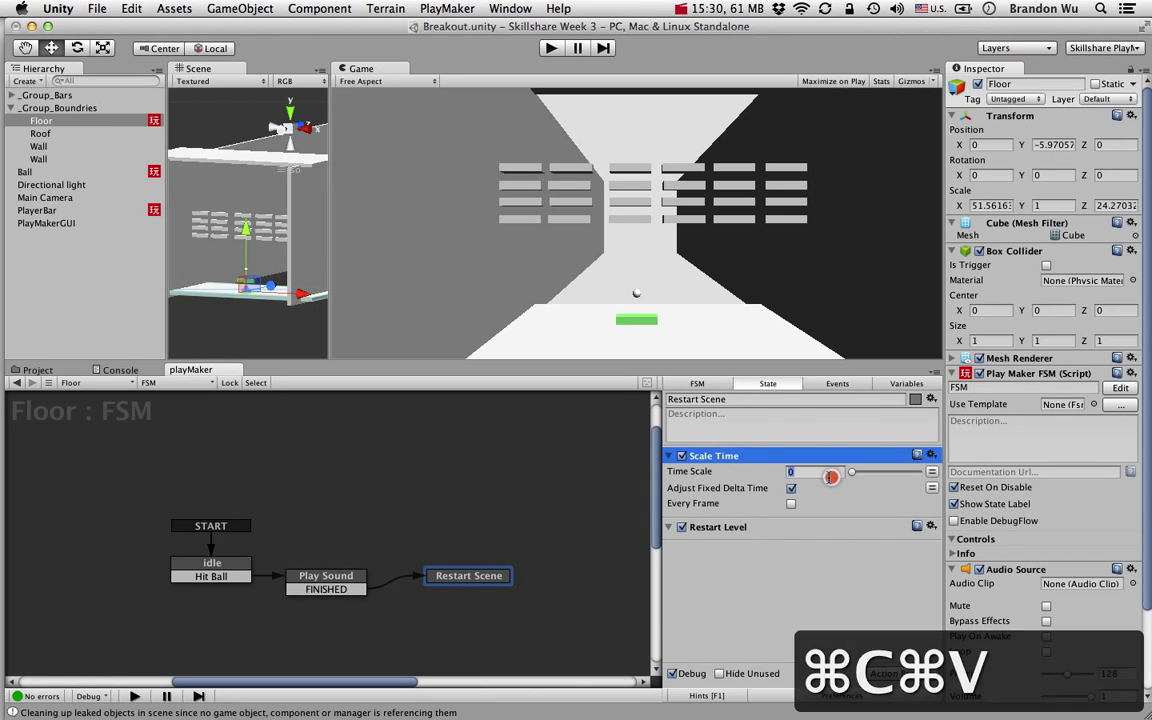
type("1")
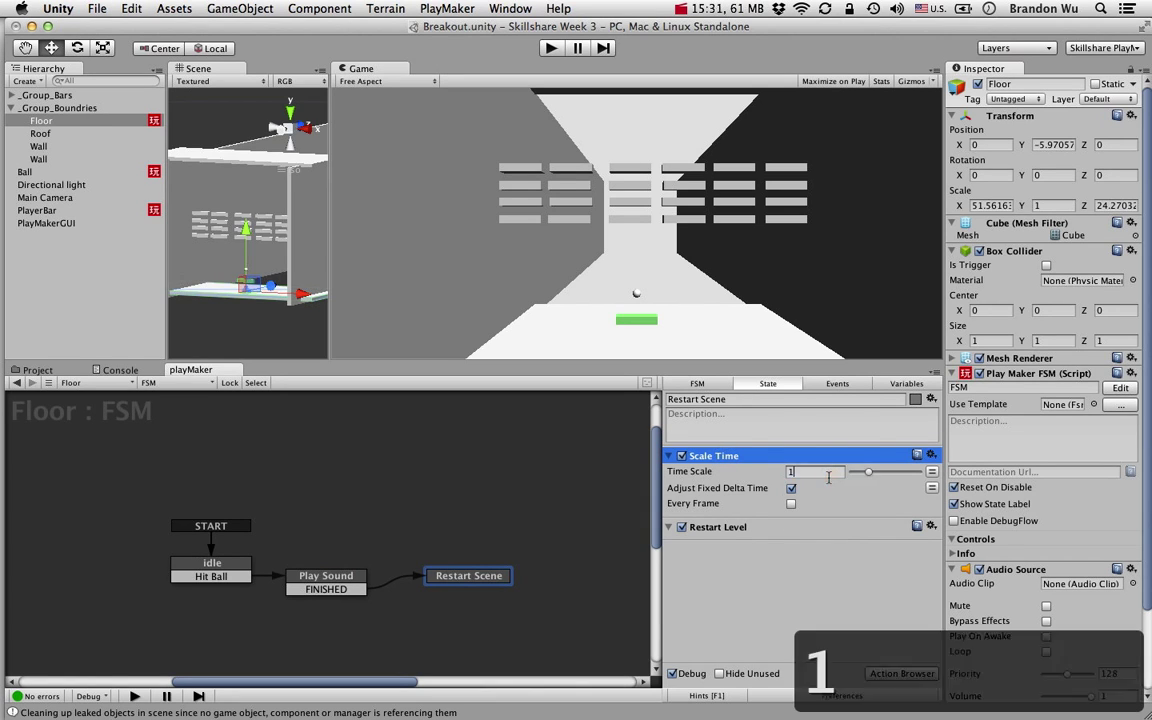
key("Return")
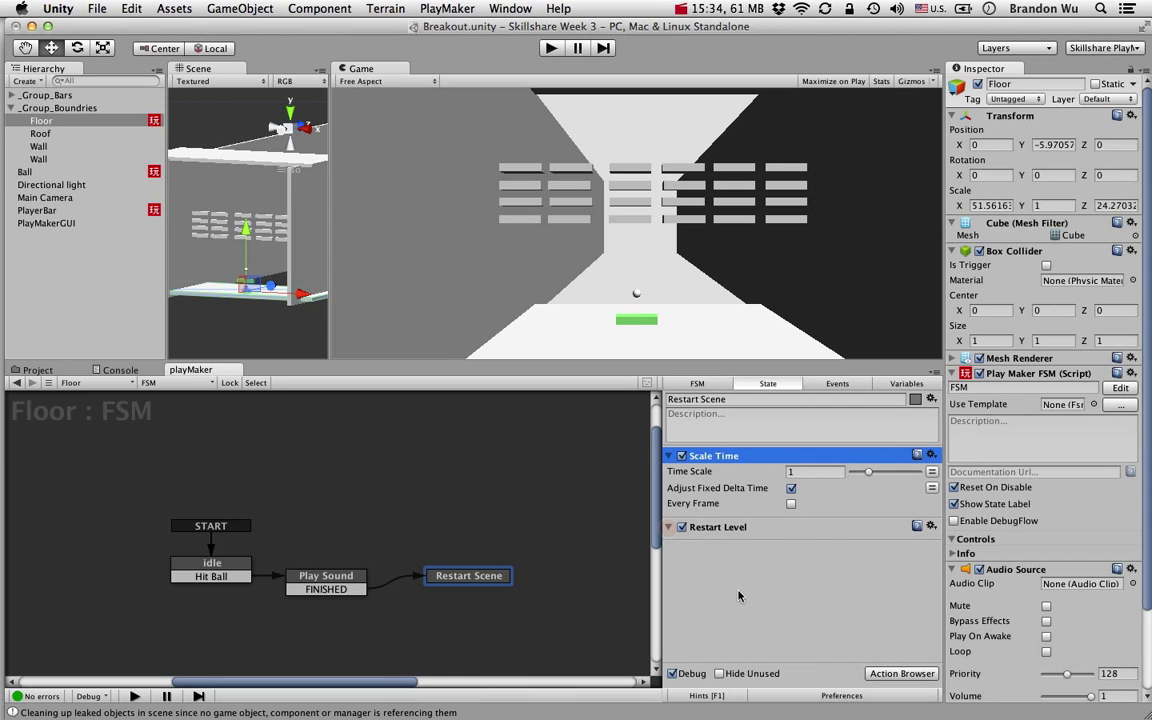
Step: Save the scene, playtest the Floor's freeze and restart over several rounds while moving the player bar both ways, stop the run, and save again
left_click(740, 597)
key("super+s")
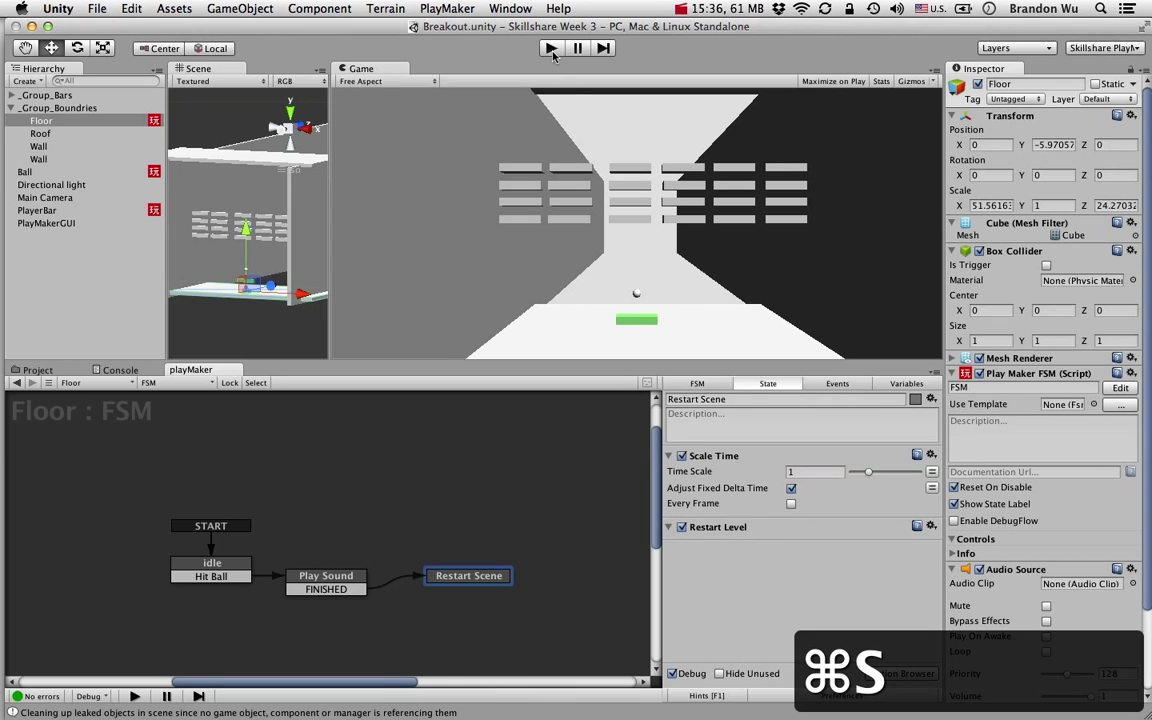
left_click(551, 49)
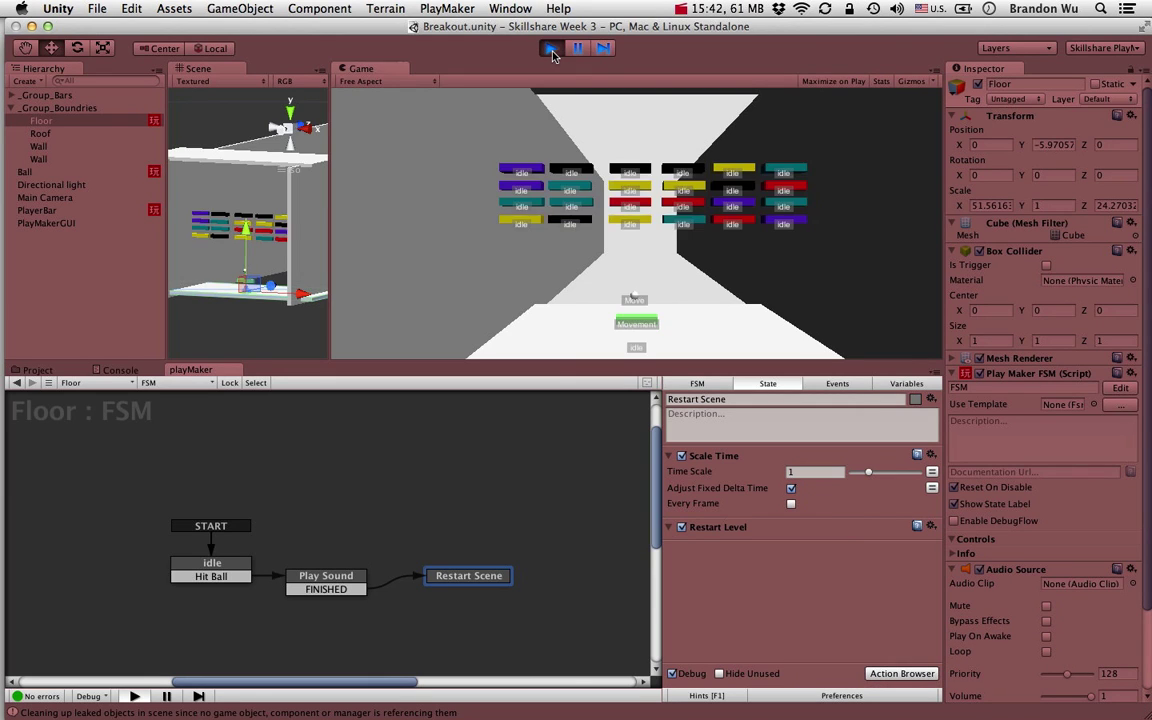
key("Left")
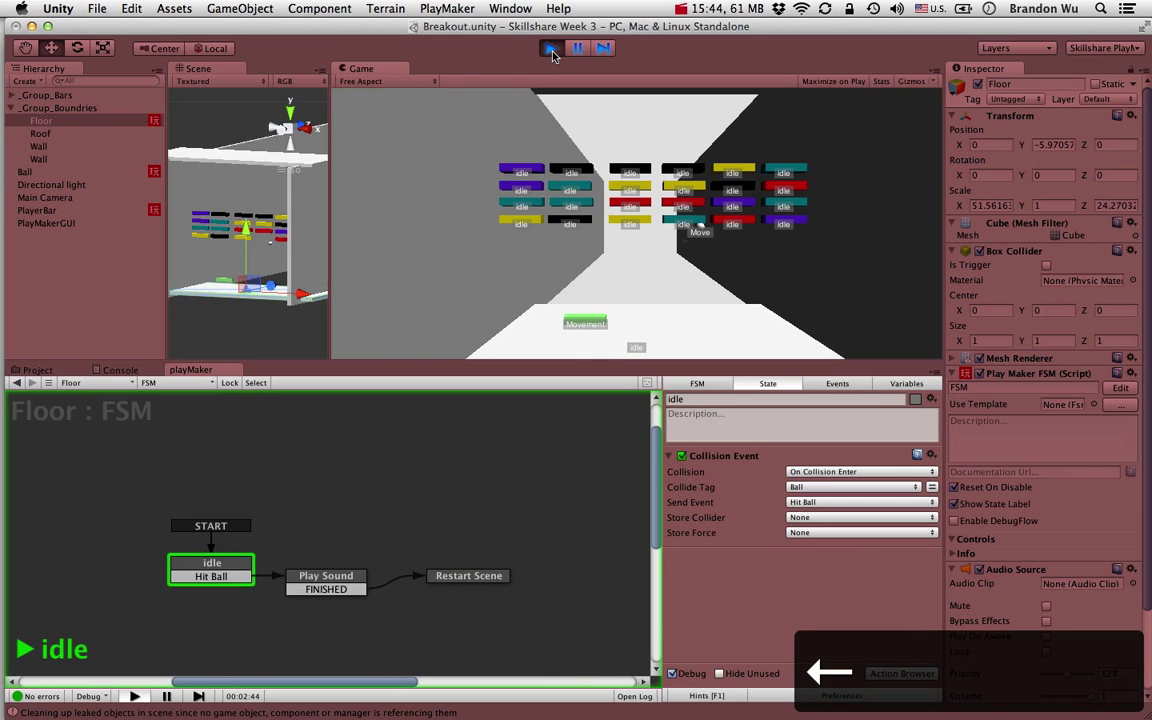
key("Right")
key("Left")
key("Right")
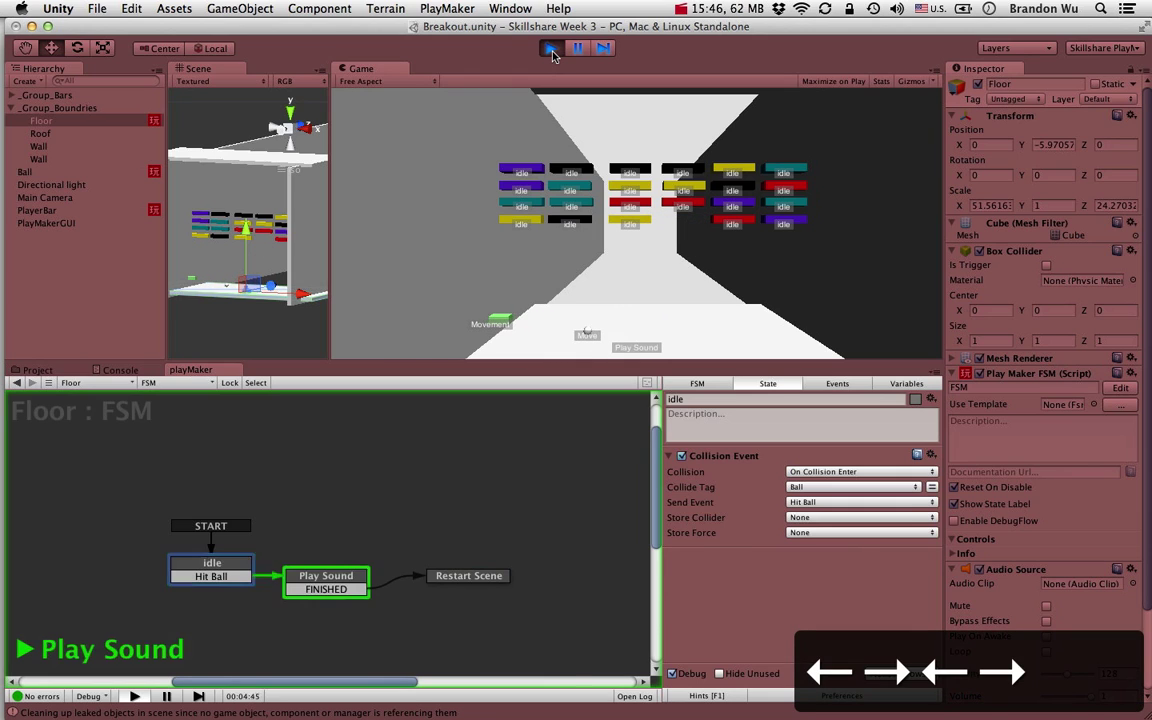
key("Right")
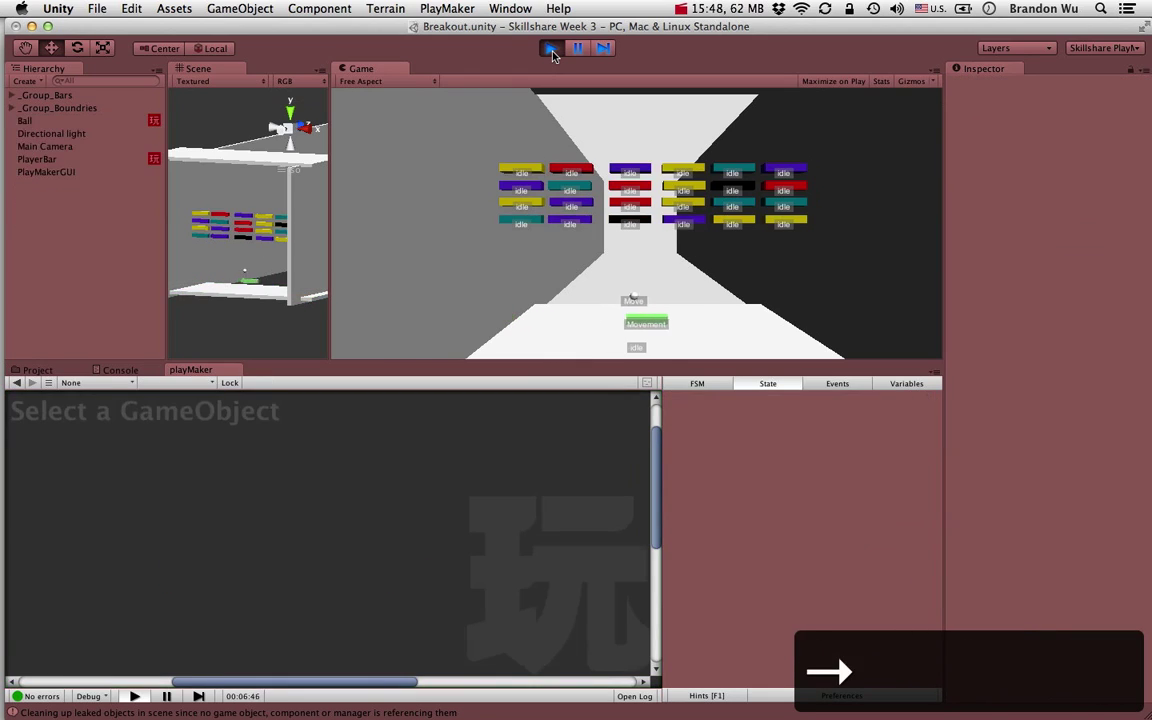
key("Left")
key("Right")
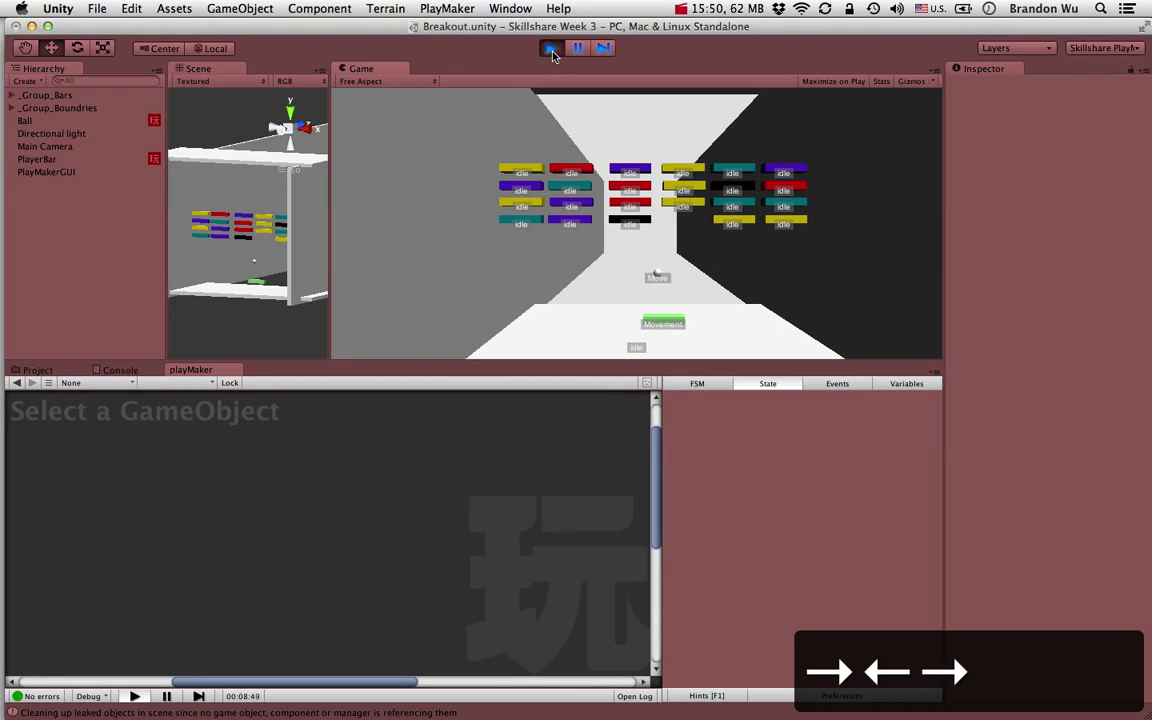
key("Left")
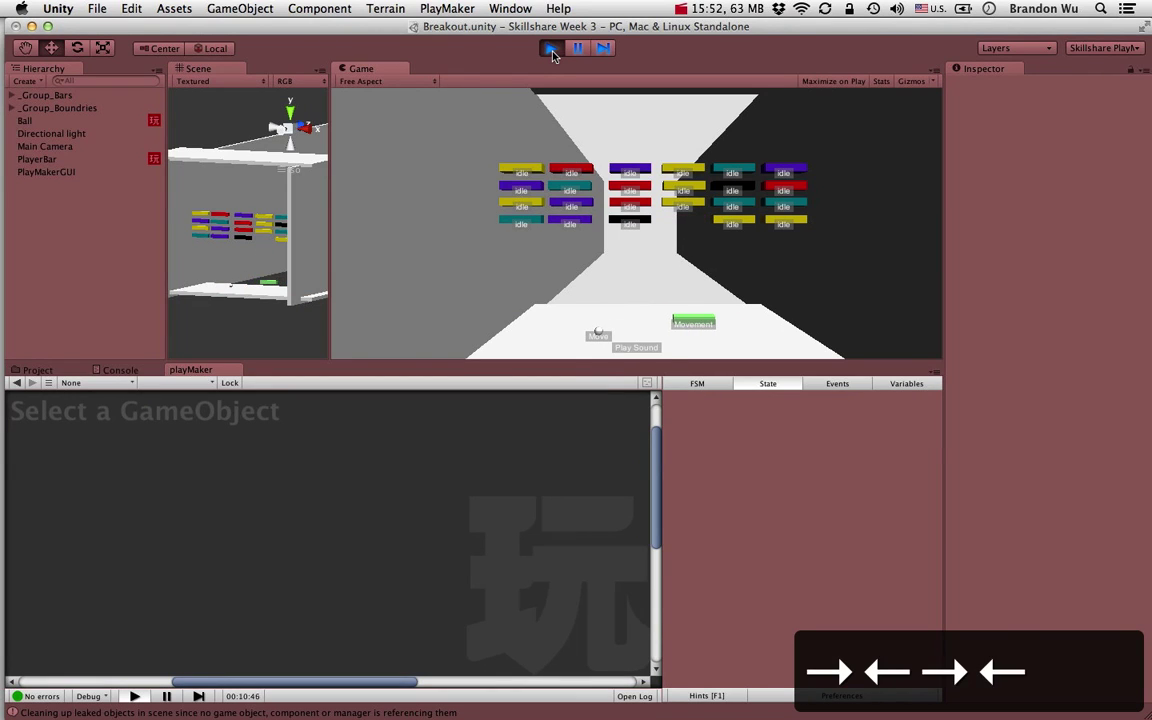
key("Left")
key("Right")
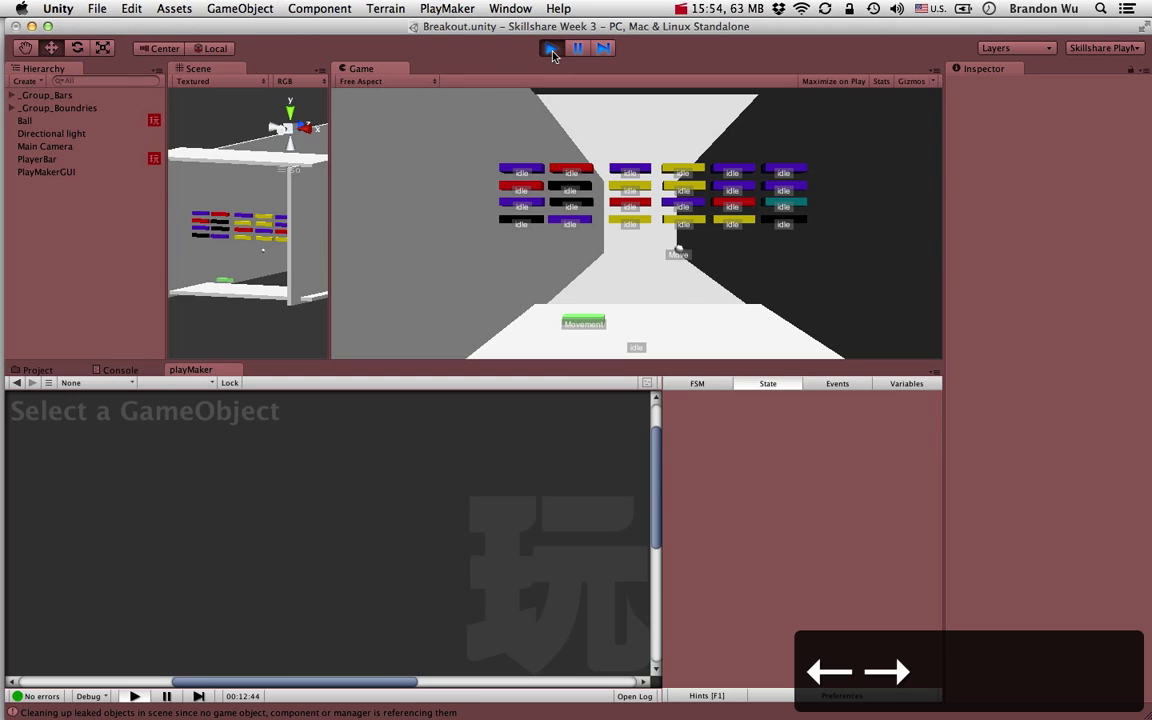
key("Left")
key("Right")
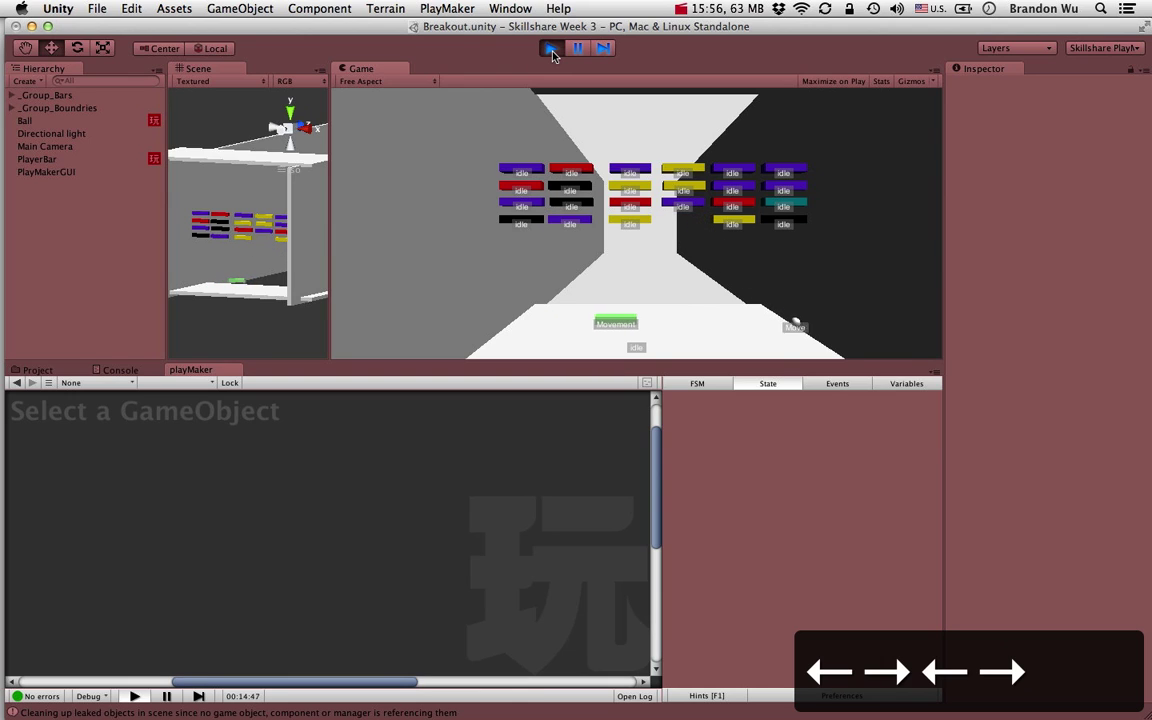
key("Right")
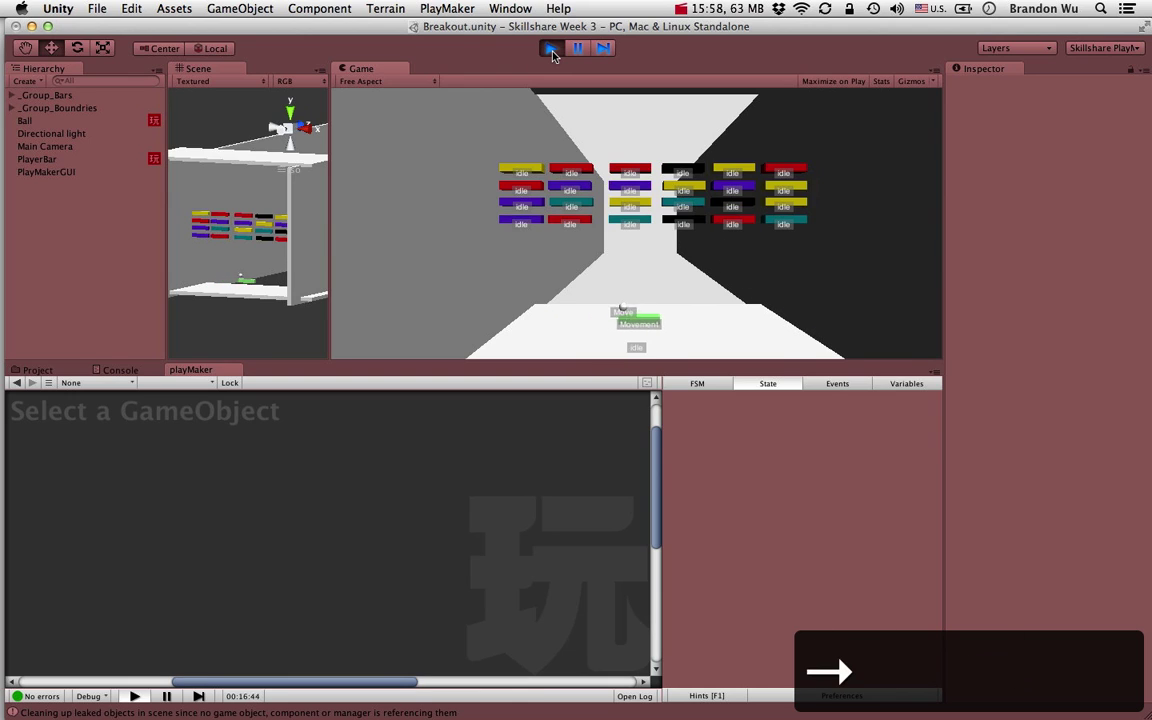
key("Left")
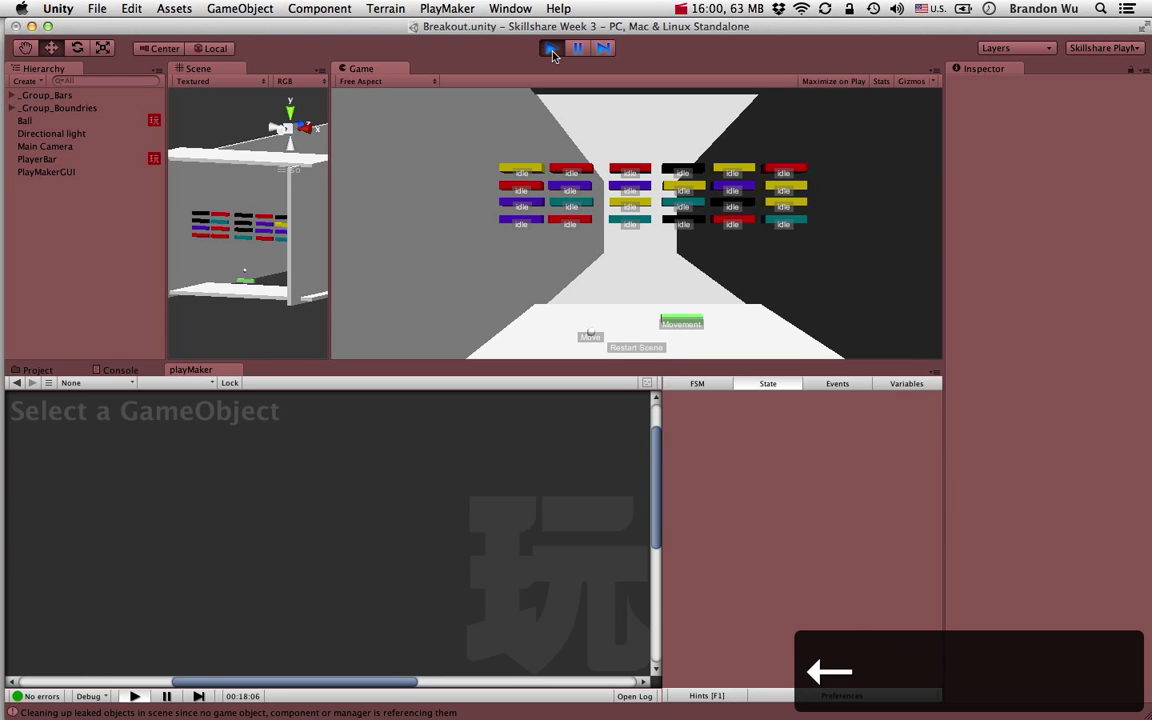
key("Left")
key("Left")
key("Right")
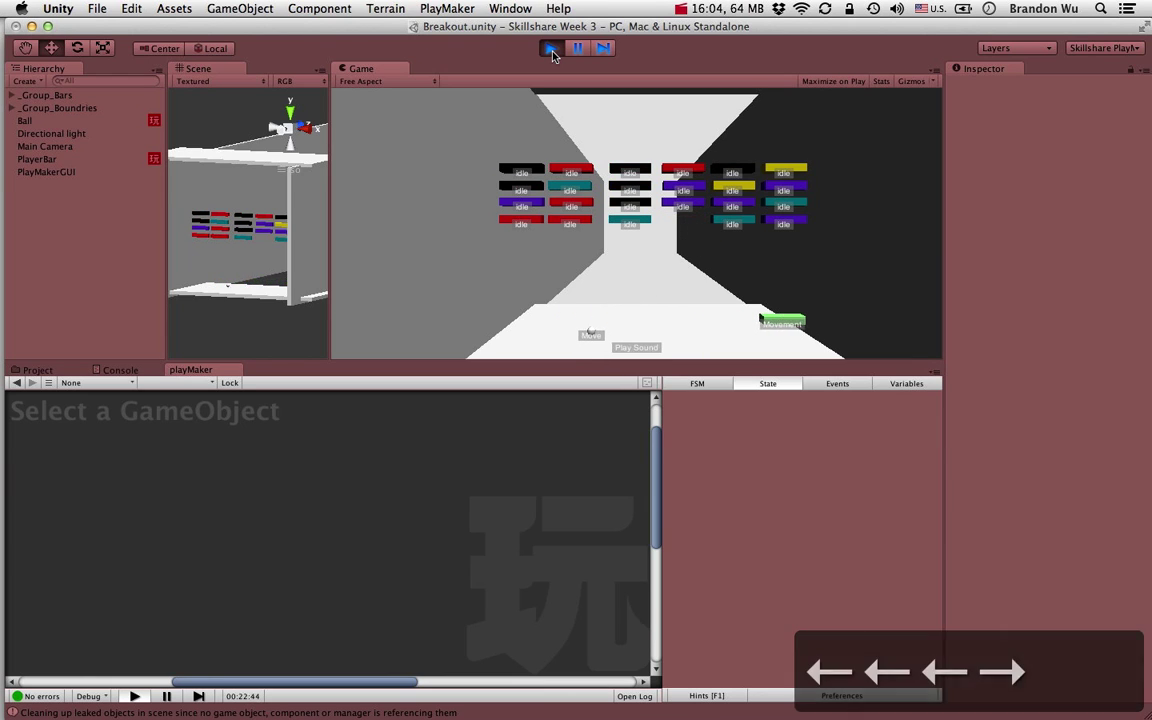
key("super+p")
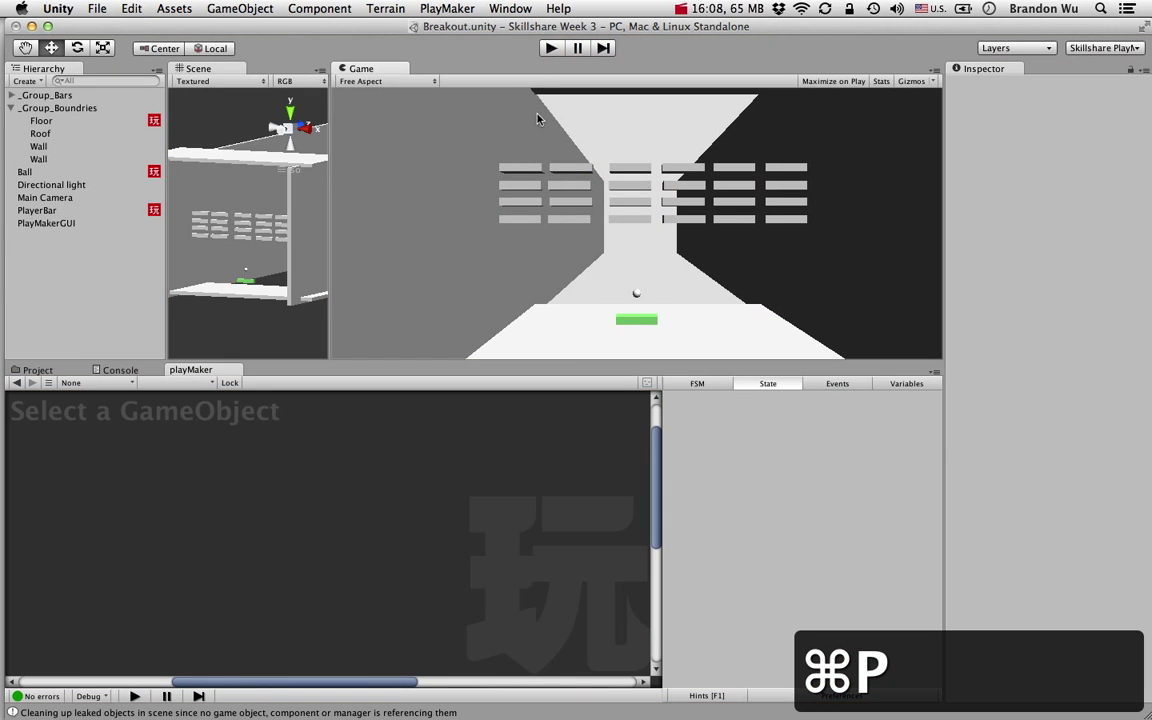
key("super+s")
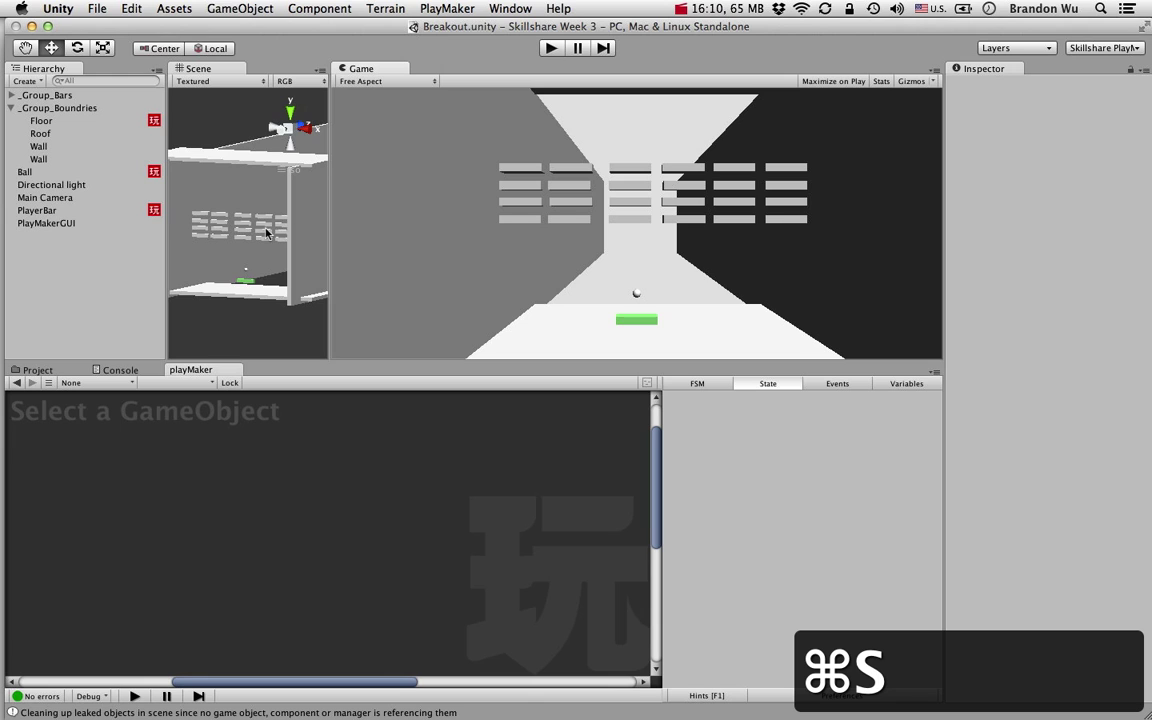
Step: Select PlayerBar, widen the Scene view, run the game to watch the level from both views, and stop the run
left_click(80, 211)
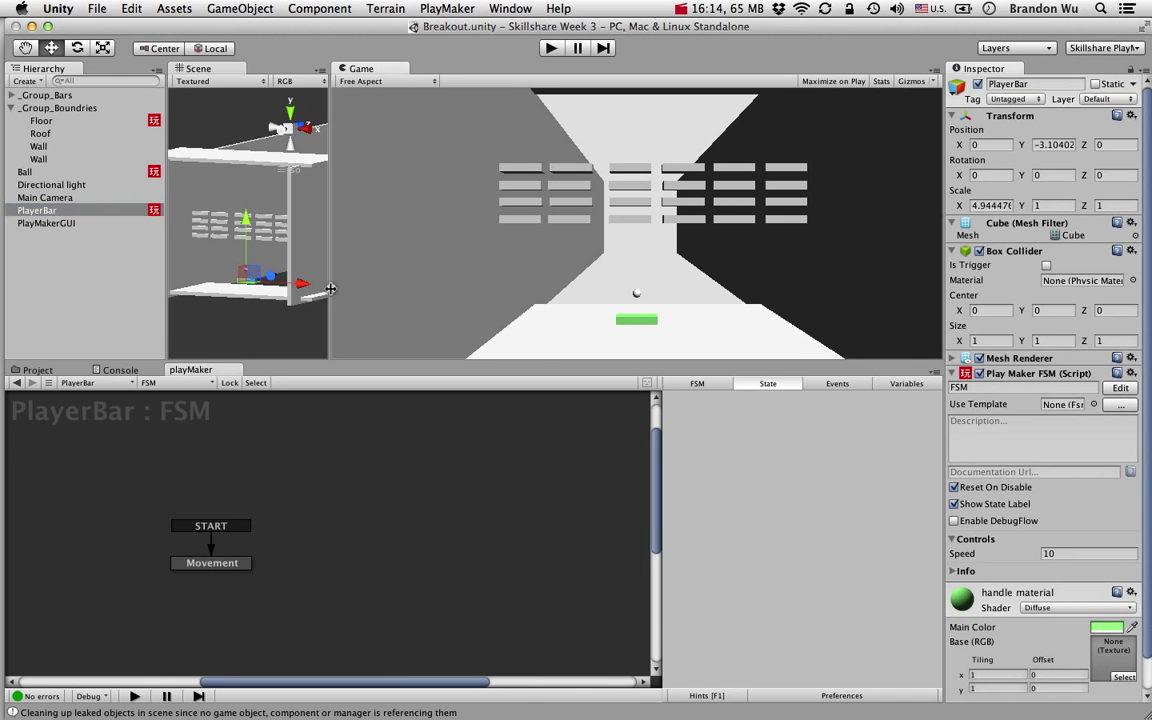
left_click_drag(337, 292, 558, 288)
left_click(551, 48)
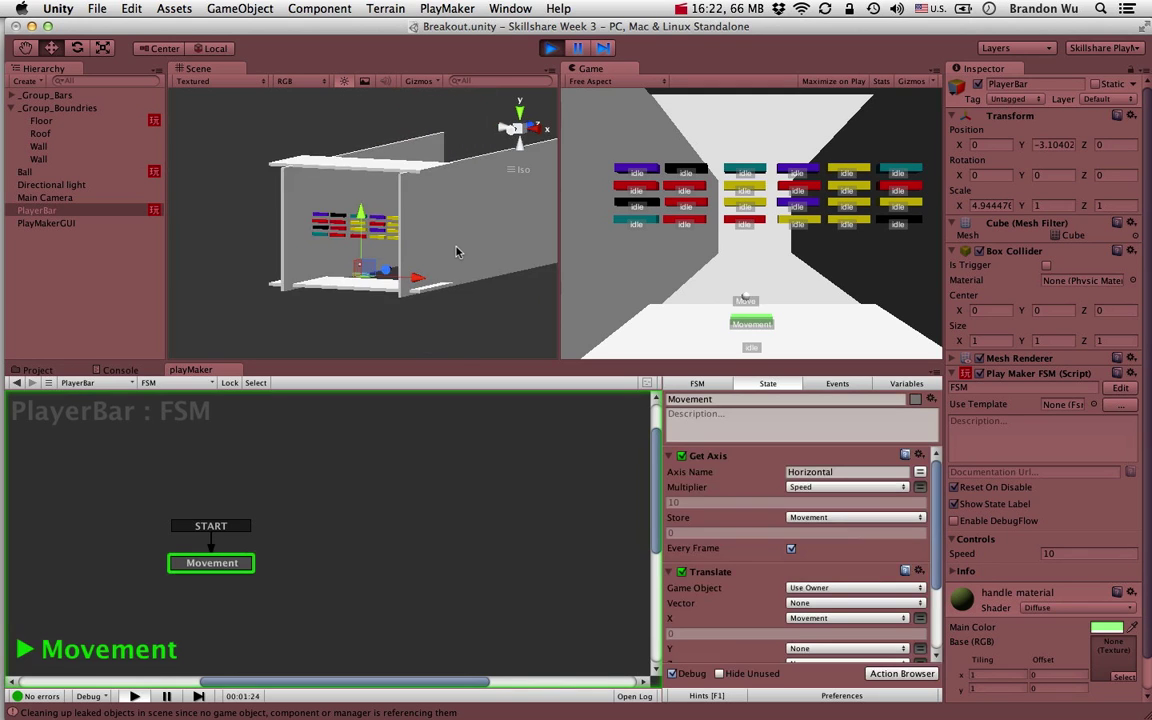
scroll(456, 251, "down", 3)
scroll(454, 254, "up", 3)
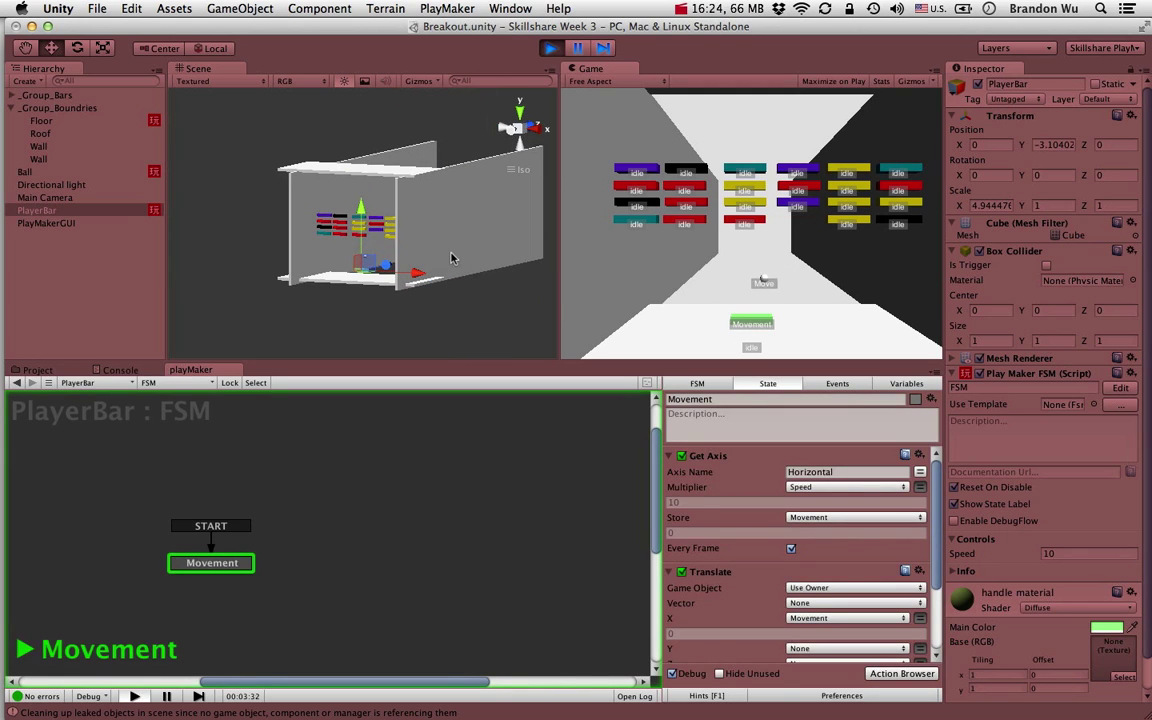
key("Left")
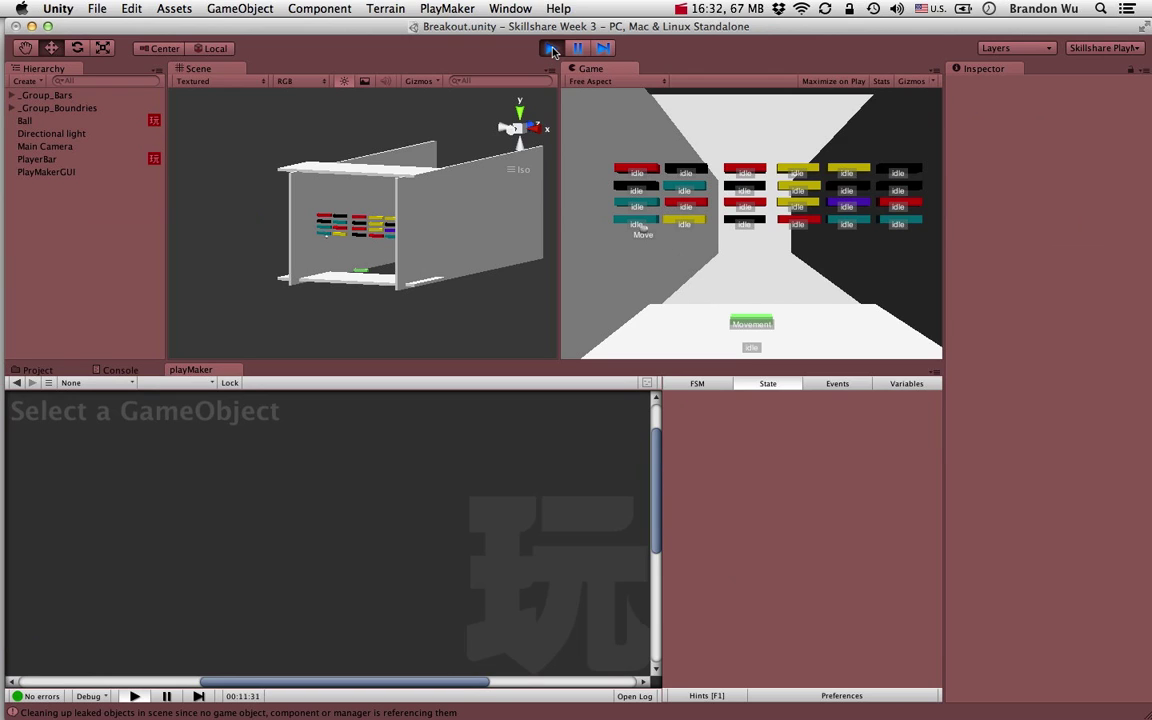
left_click(553, 49)
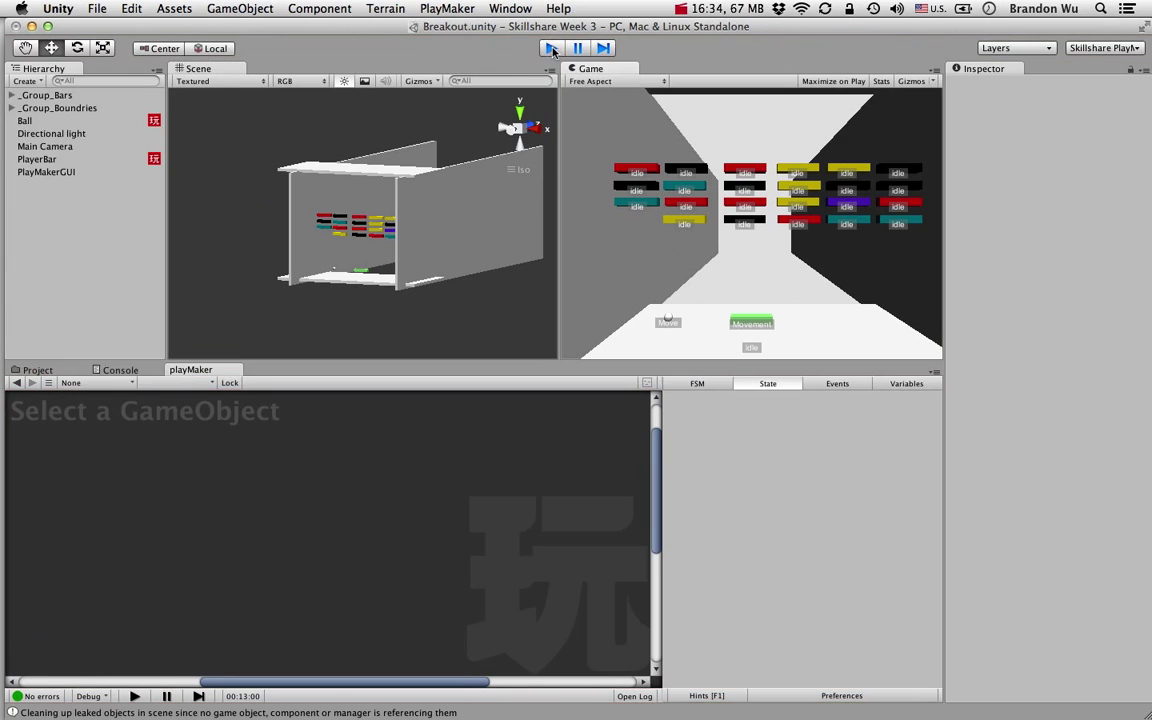